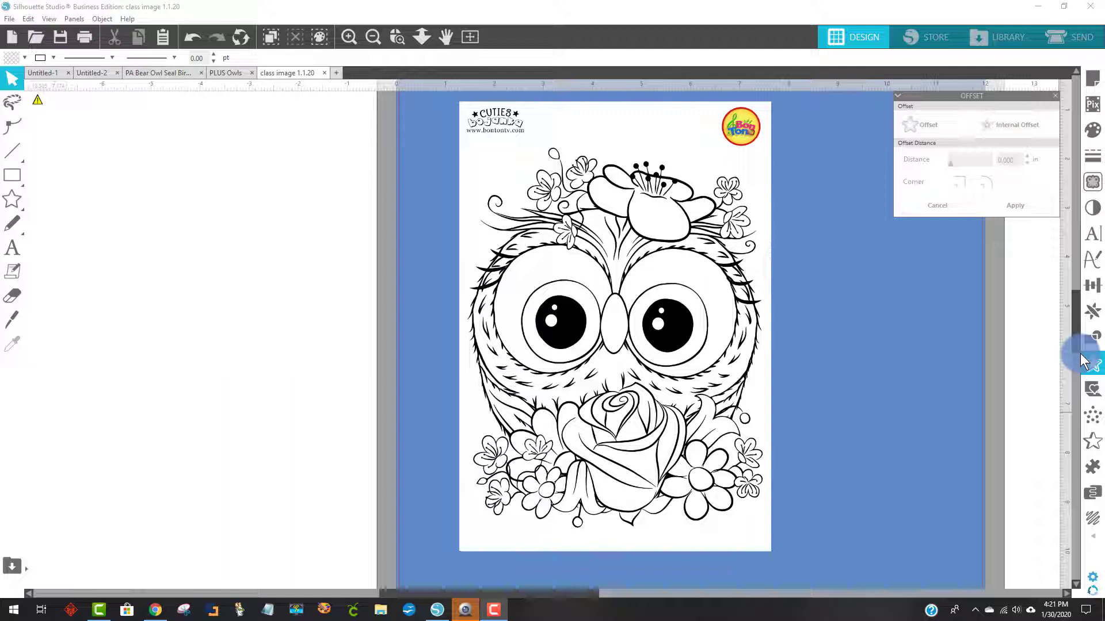
# Switch to the browser, open the flower-crowned owl from the Cuties coloring pages gallery and copy its image.
pyautogui.click(153, 613)
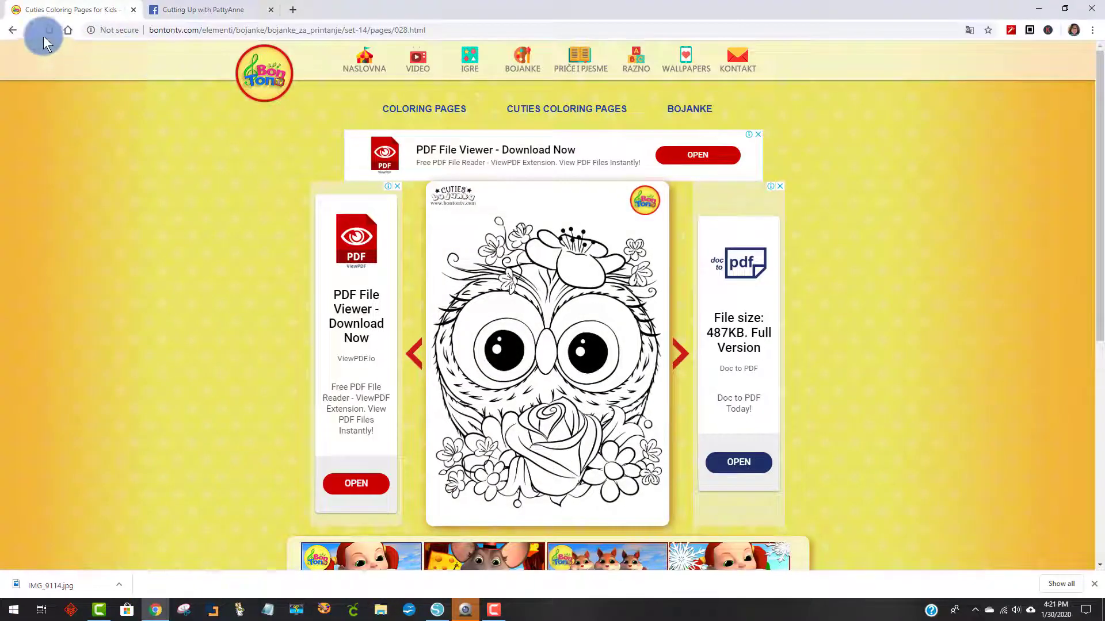
pyautogui.click(12, 30)
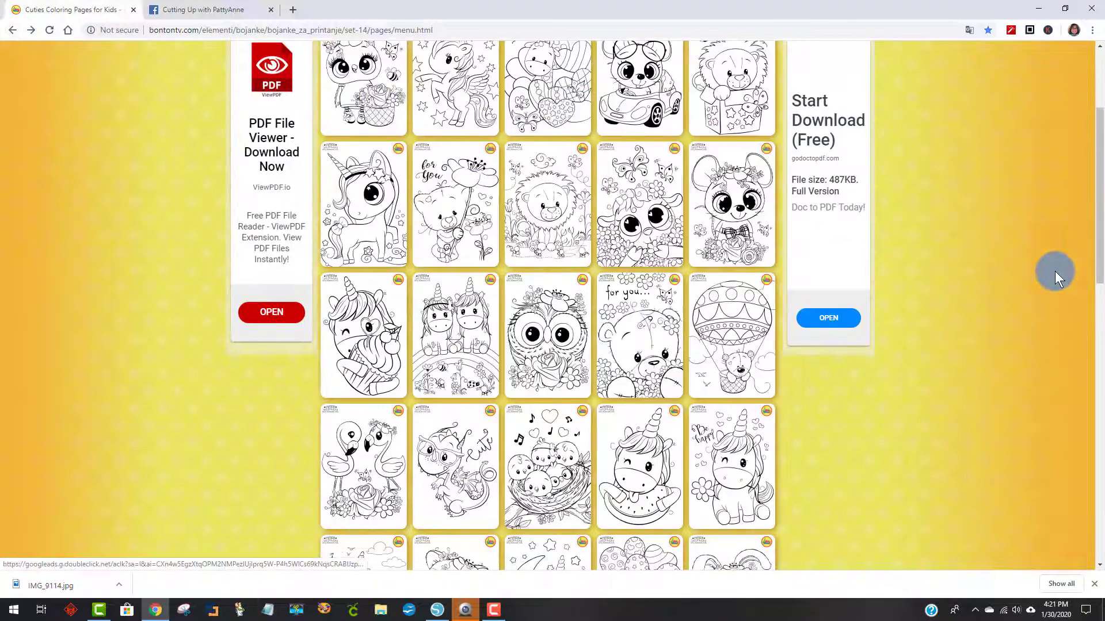
pyautogui.scroll(3, 1065, 274)
pyautogui.scroll(-3, 1080, 263)
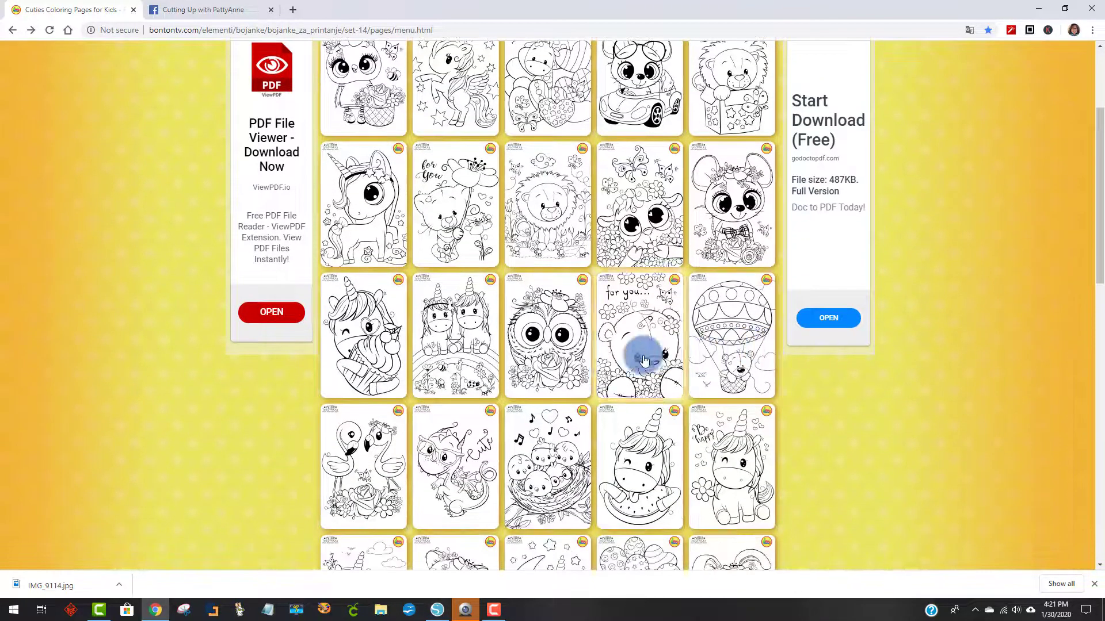
pyautogui.click(549, 362)
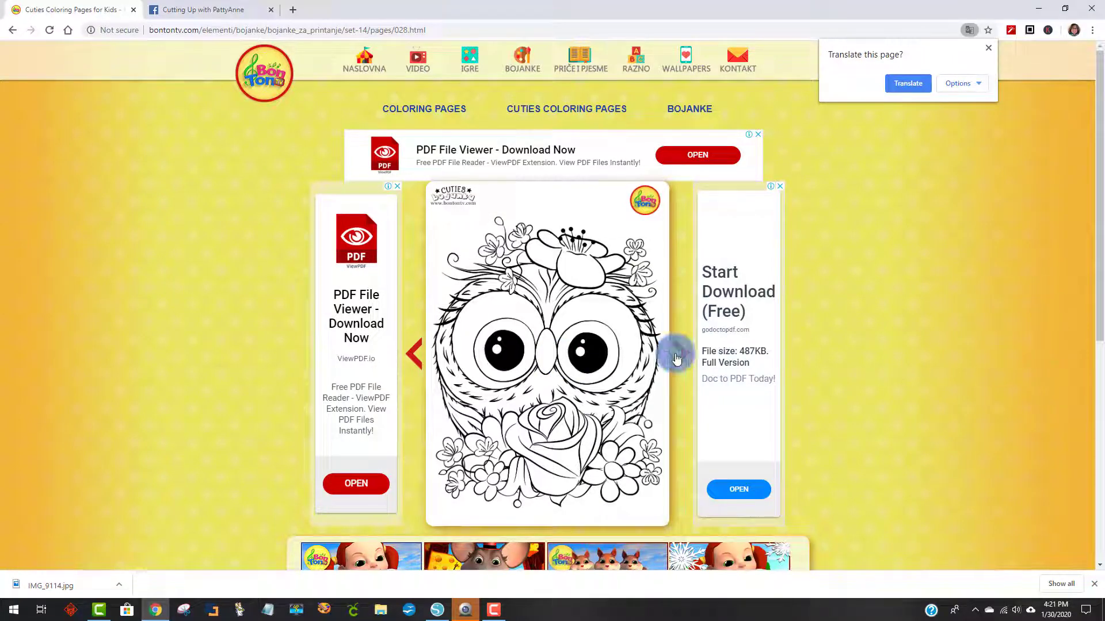
pyautogui.rightClick(545, 332)
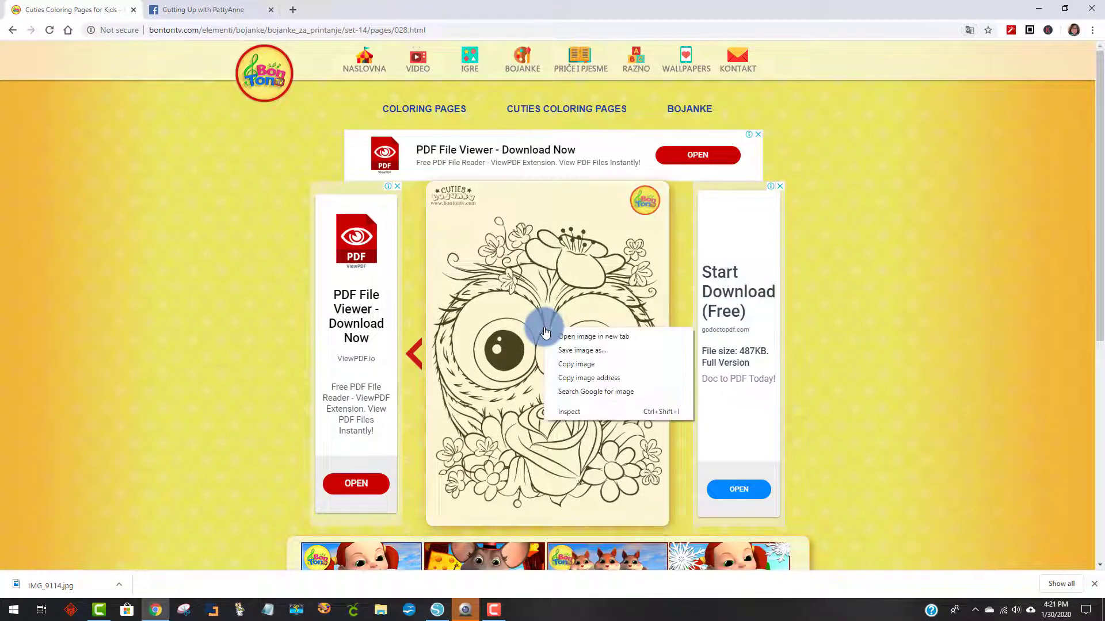
pyautogui.click(574, 363)
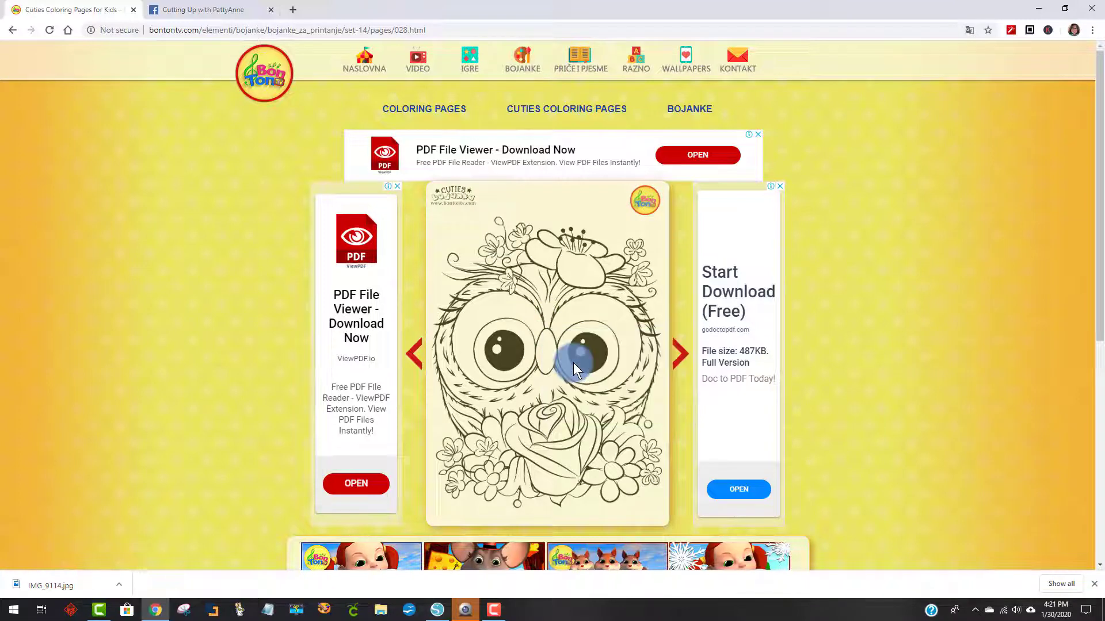
# Switch to Silhouette Studio, move the existing owl image off the mat and paste the copied owl image.
pyautogui.click(436, 611)
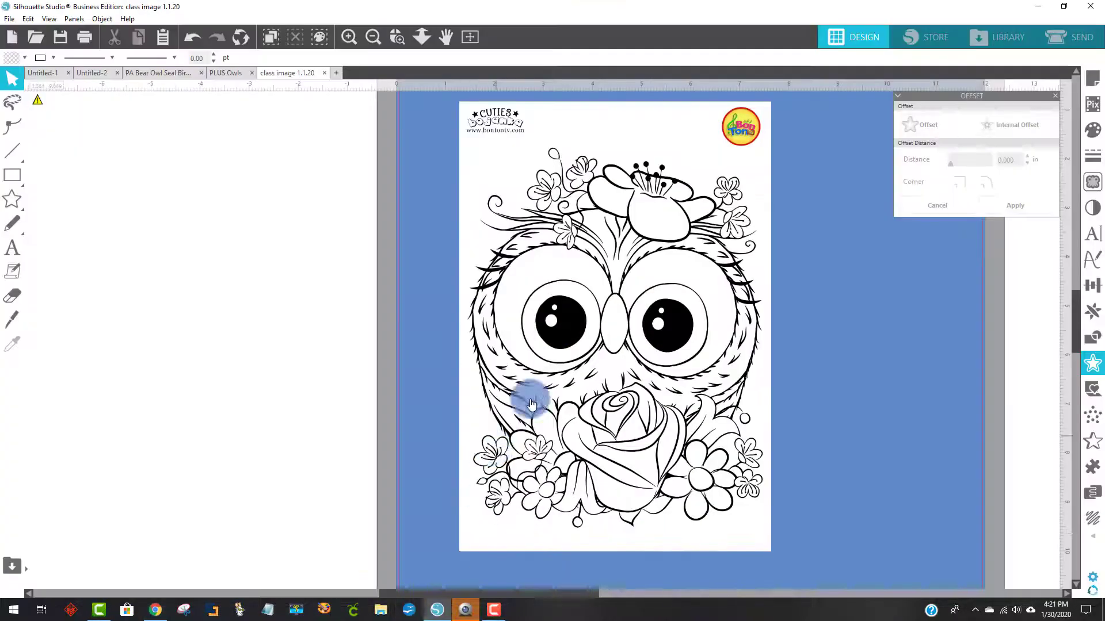
pyautogui.moveTo(720, 313); pyautogui.dragTo(264, 316)
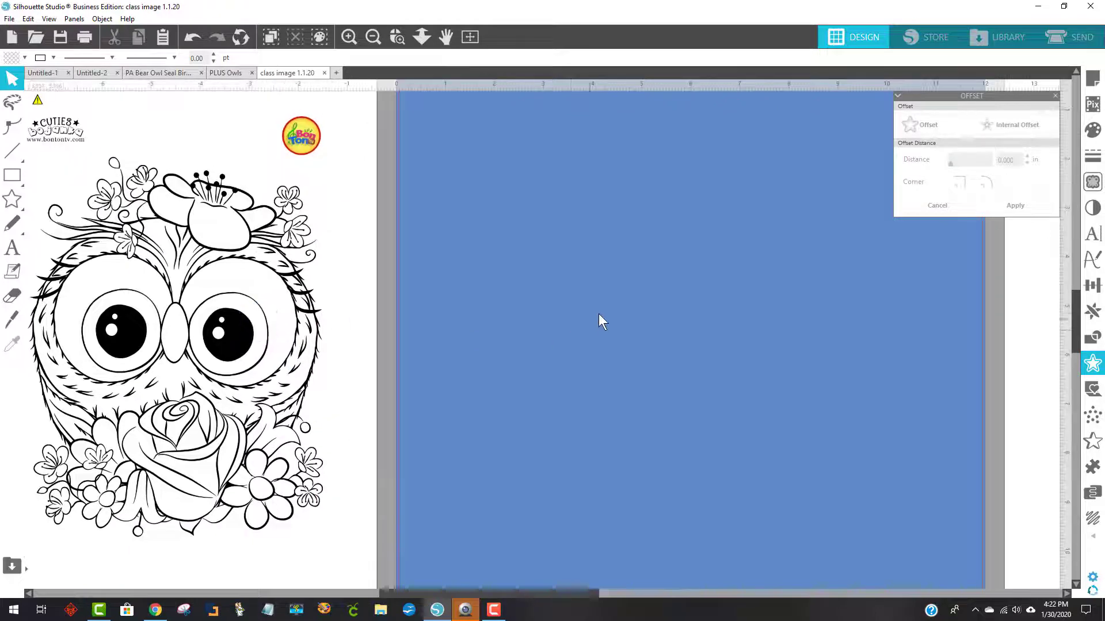
pyautogui.rightClick(598, 313)
pyautogui.click(636, 367)
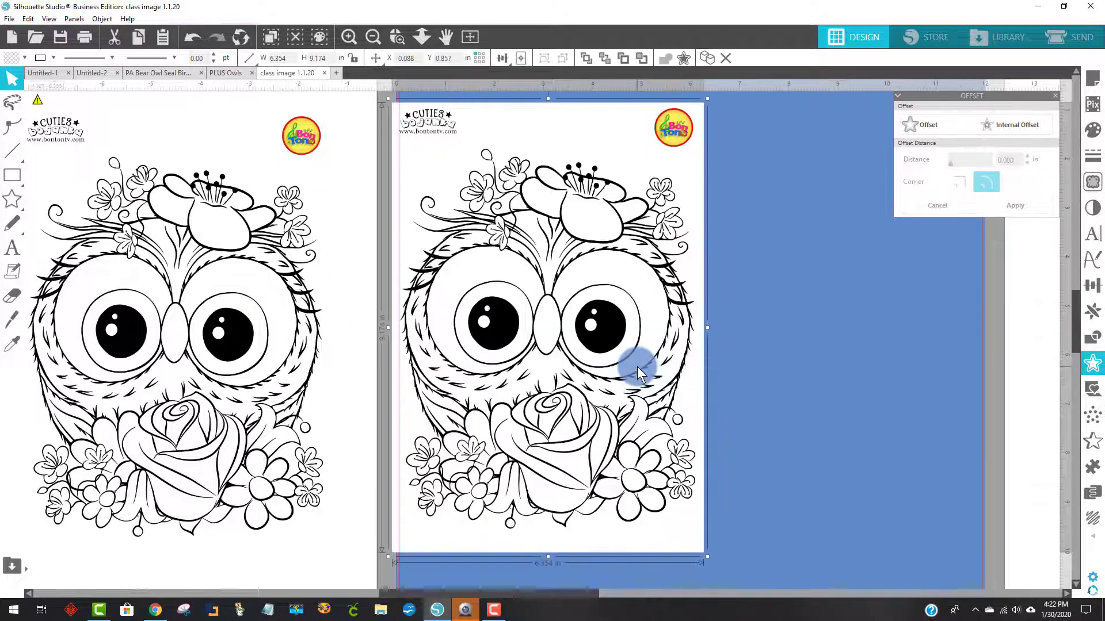
# Delete the old owl image beside the mat and reposition the pasted owl fully on the mat.
pyautogui.click(294, 349)
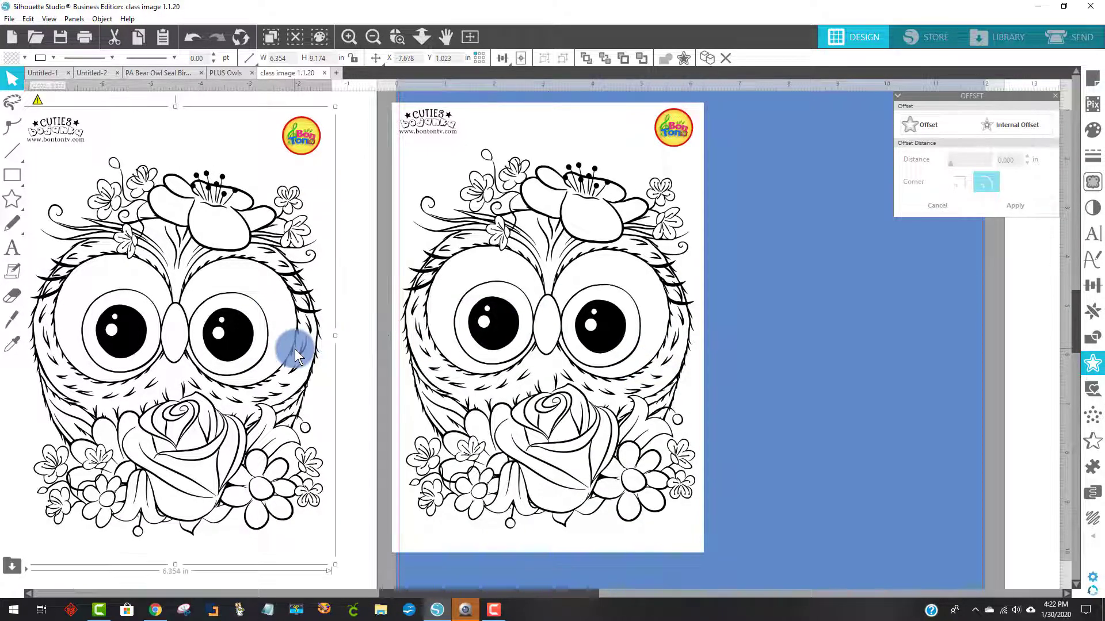
pyautogui.press('Delete')
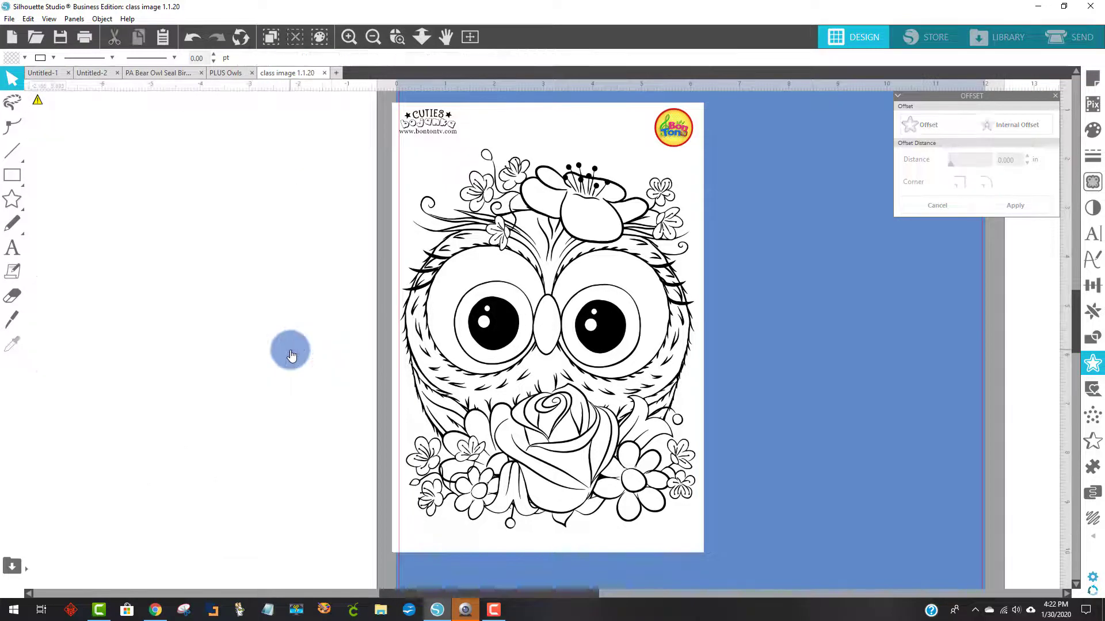
pyautogui.moveTo(496, 318); pyautogui.dragTo(536, 328)
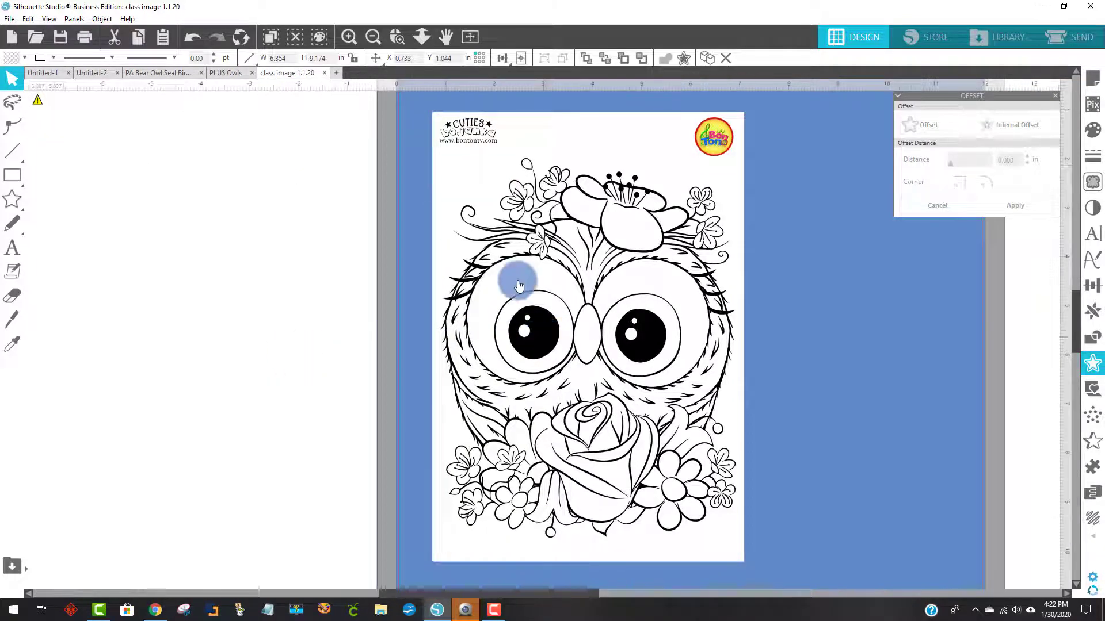
pyautogui.click(764, 316)
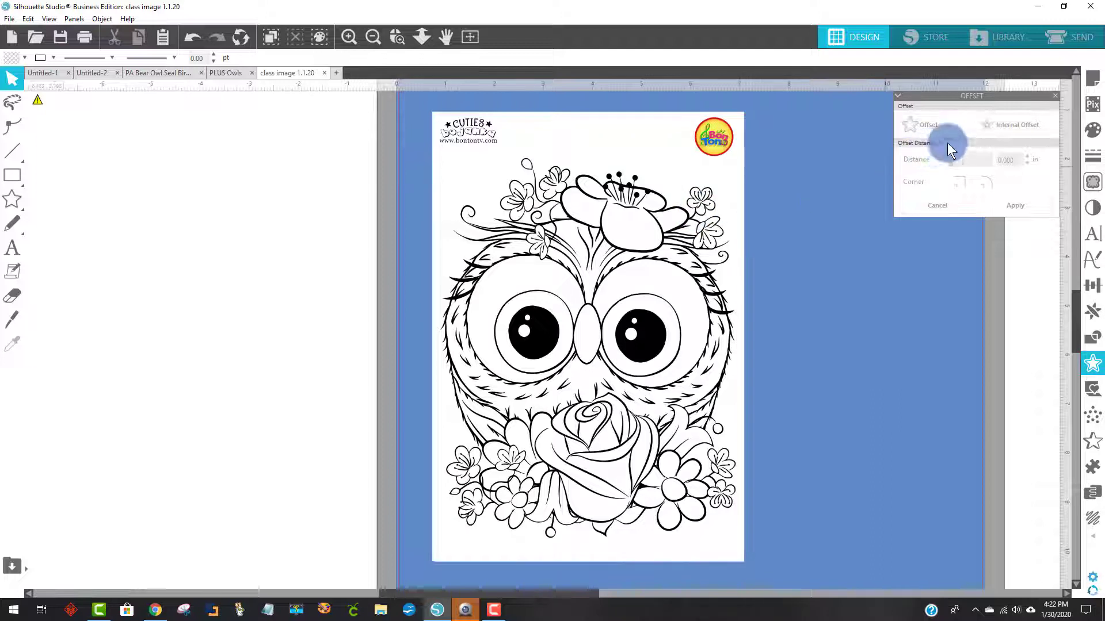
# Close the Offset settings and define a trace area around the owl, lowering its upper edge to exclude the web address.
pyautogui.click(1055, 97)
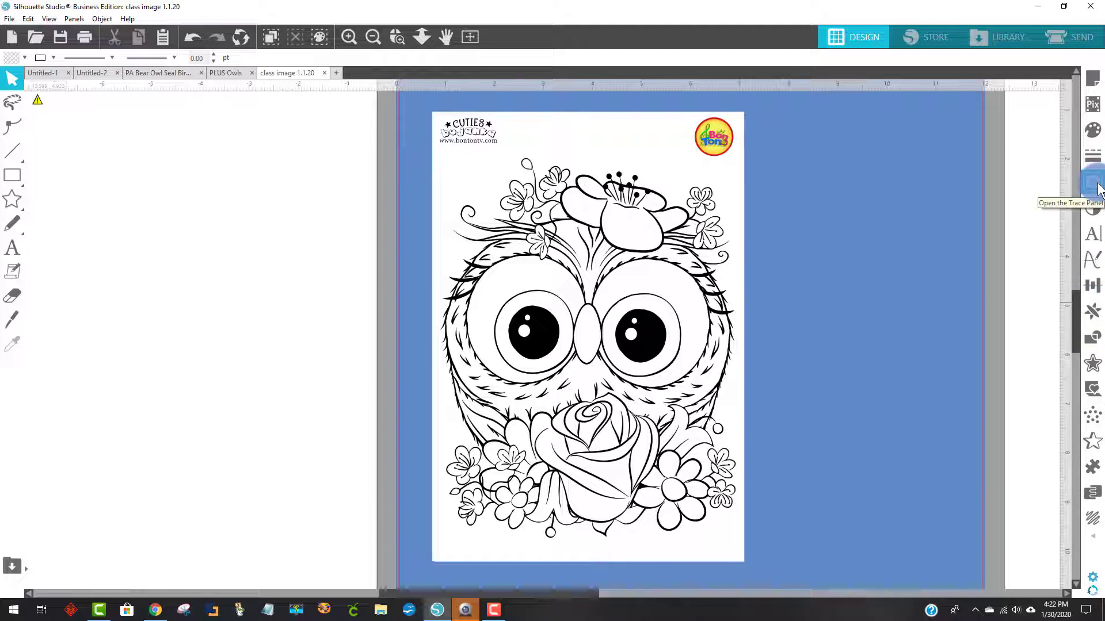
pyautogui.click(1097, 185)
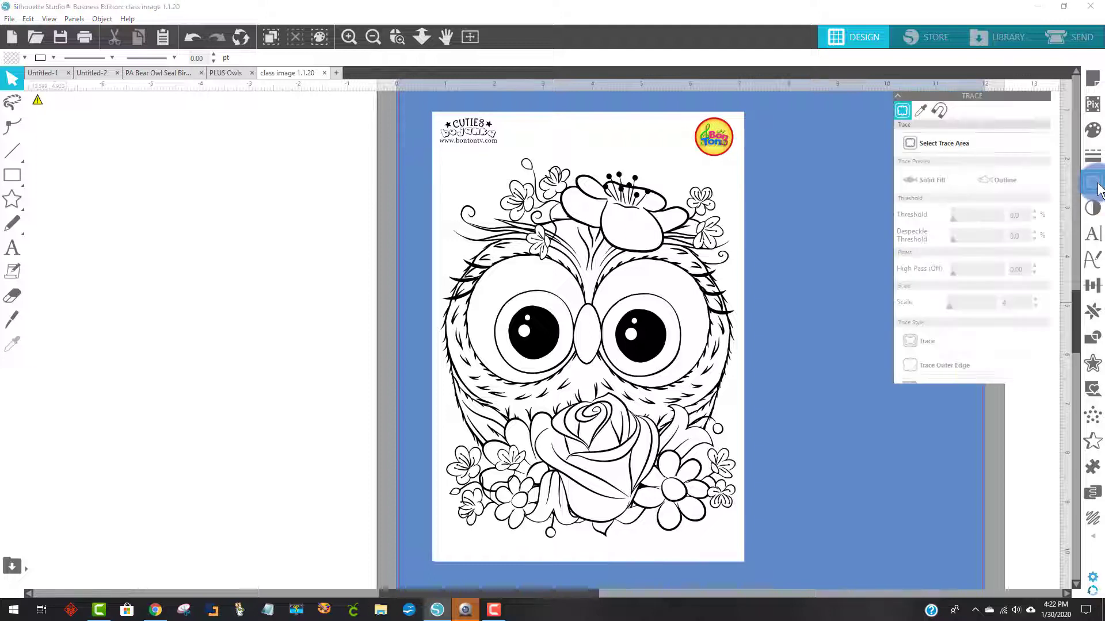
pyautogui.click(943, 143)
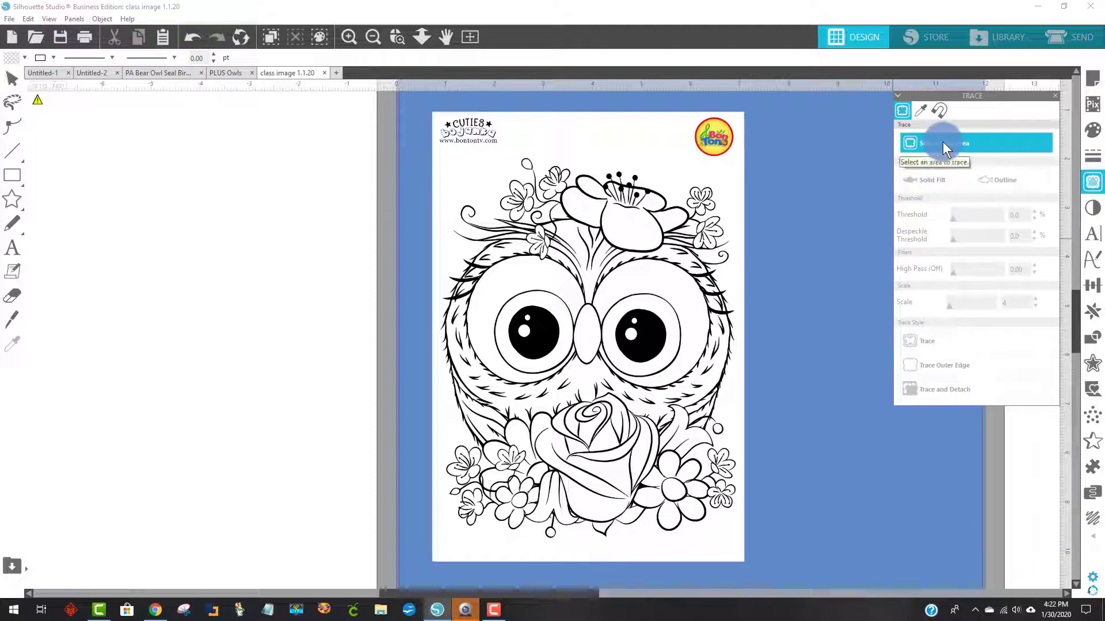
pyautogui.moveTo(432, 142)
pyautogui.mouseDown()
pyautogui.moveTo(512, 171)
pyautogui.moveTo(748, 550)
pyautogui.moveTo(743, 538)
pyautogui.mouseUp()
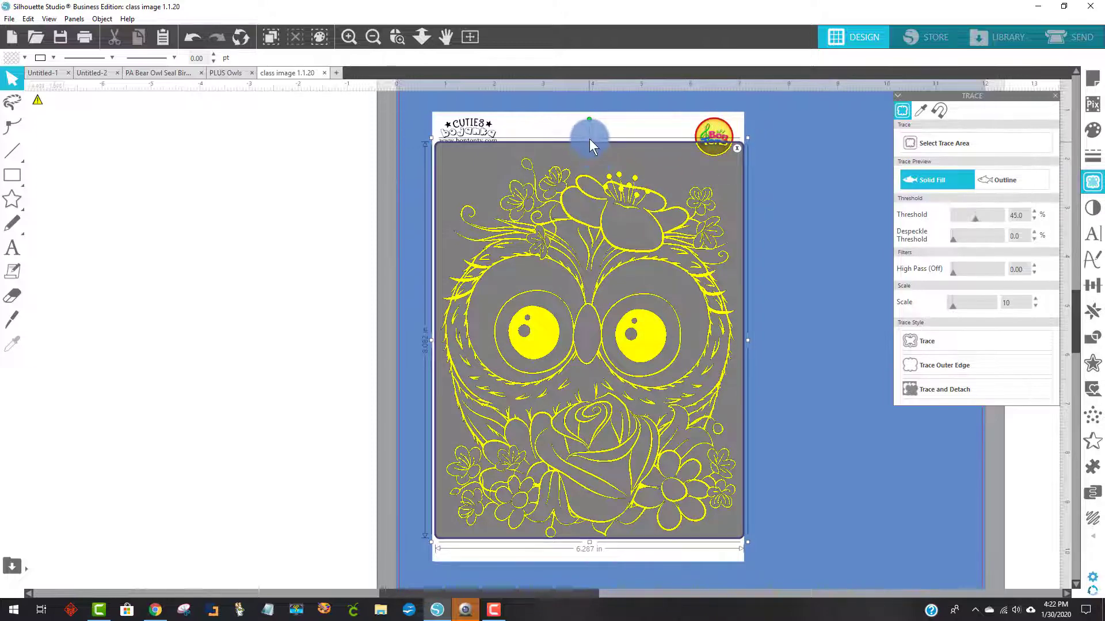
pyautogui.moveTo(589, 139); pyautogui.dragTo(589, 147)
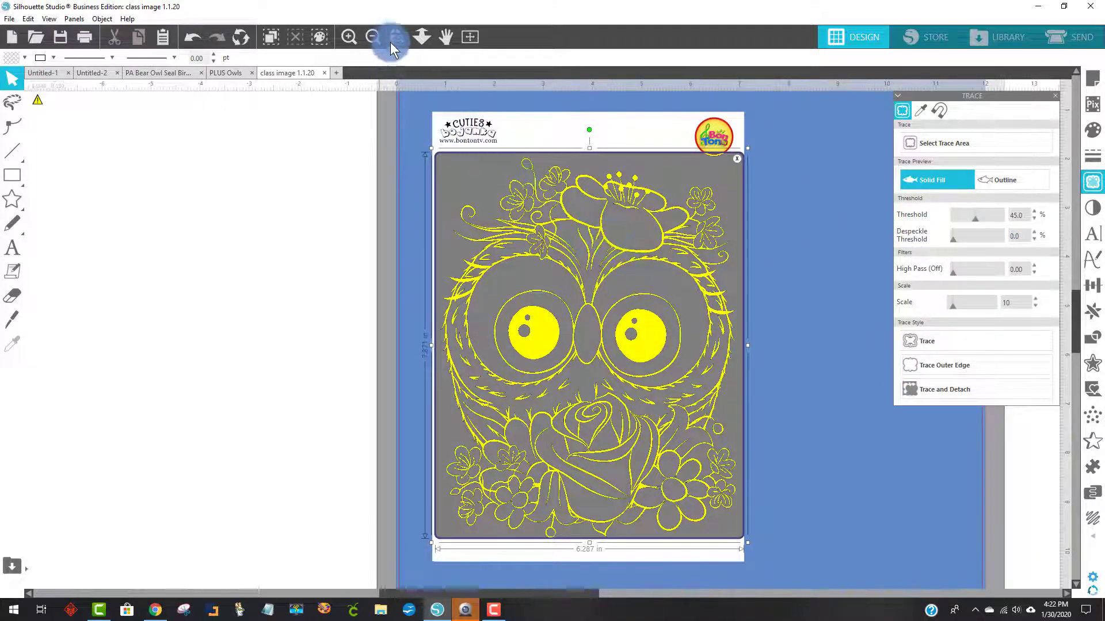
# Raise the trace threshold to 64.0% and trace the owl artwork with the standard Trace style.
pyautogui.click(585, 256)
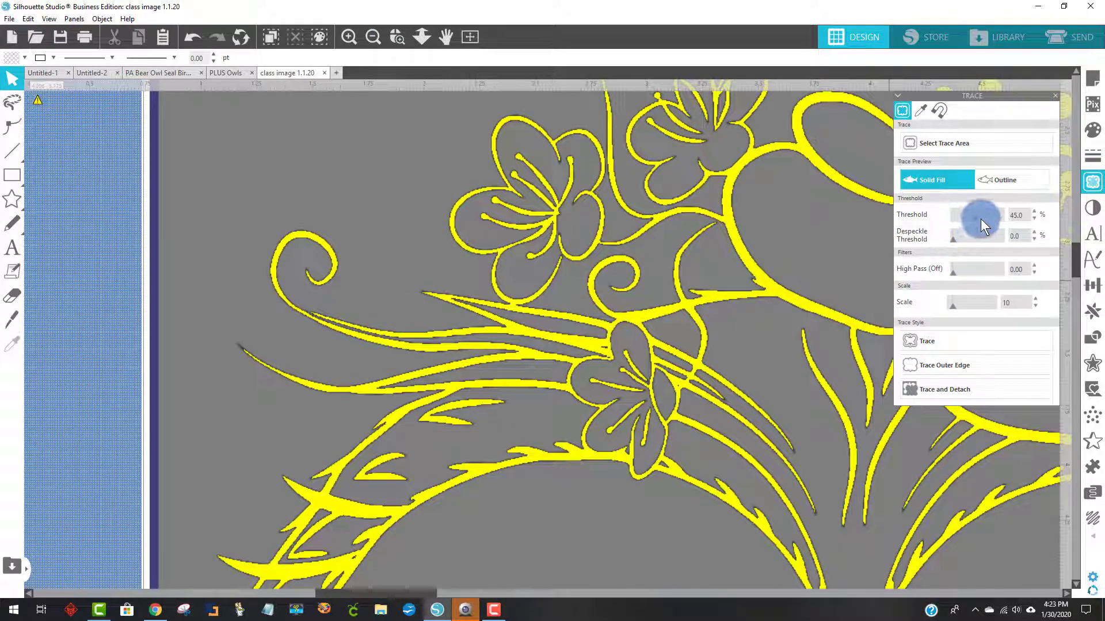
pyautogui.moveTo(981, 218); pyautogui.dragTo(981, 219)
pyautogui.click(933, 345)
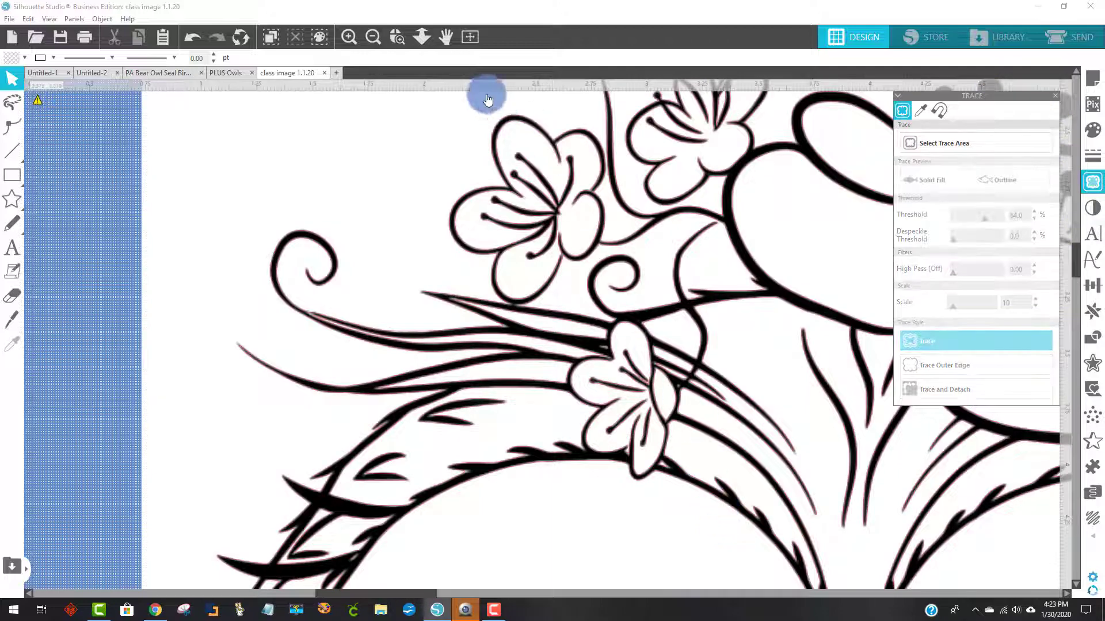
# Move the original owl picture off the mat to separate it from the traced outlines.
pyautogui.click(375, 36)
pyautogui.click(375, 37)
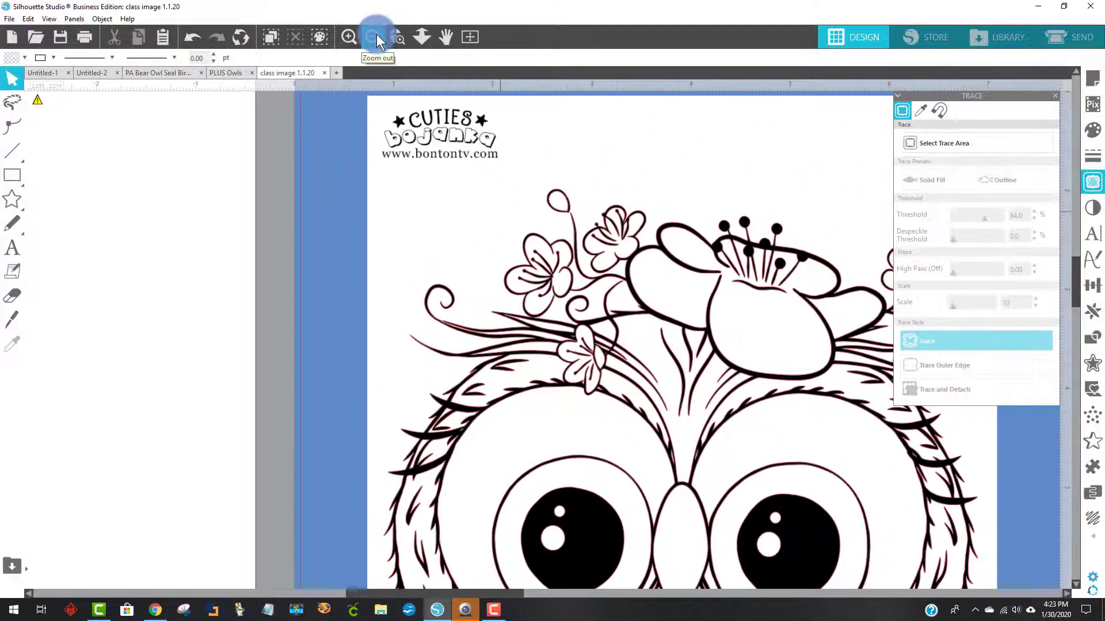
pyautogui.click(375, 37)
pyautogui.click(375, 37)
pyautogui.click(623, 266)
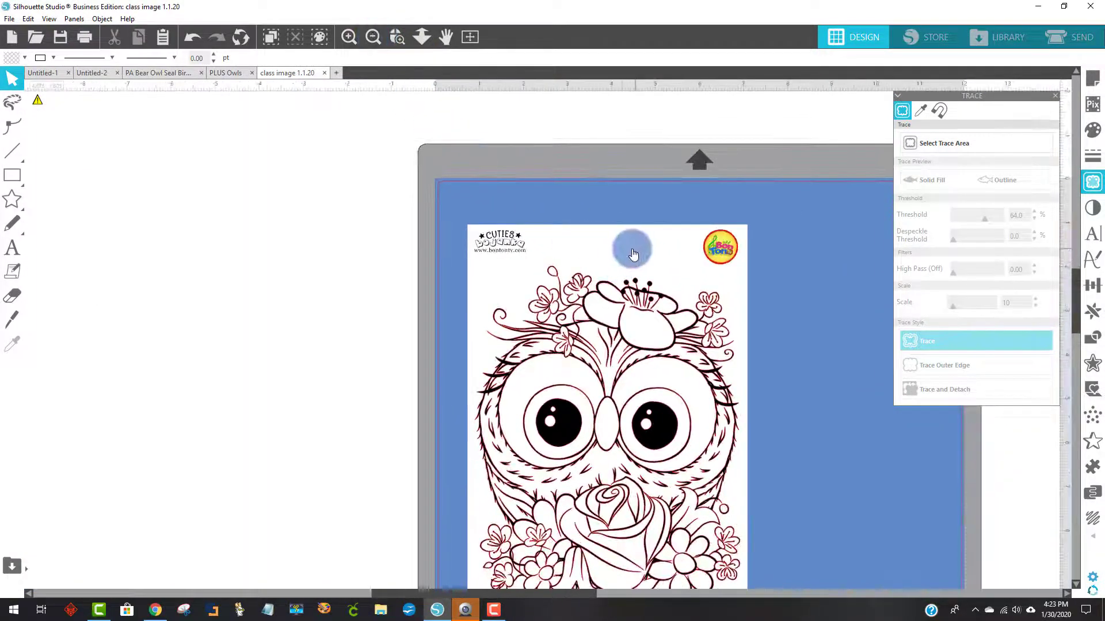
pyautogui.click(620, 240)
pyautogui.moveTo(619, 239); pyautogui.dragTo(197, 170)
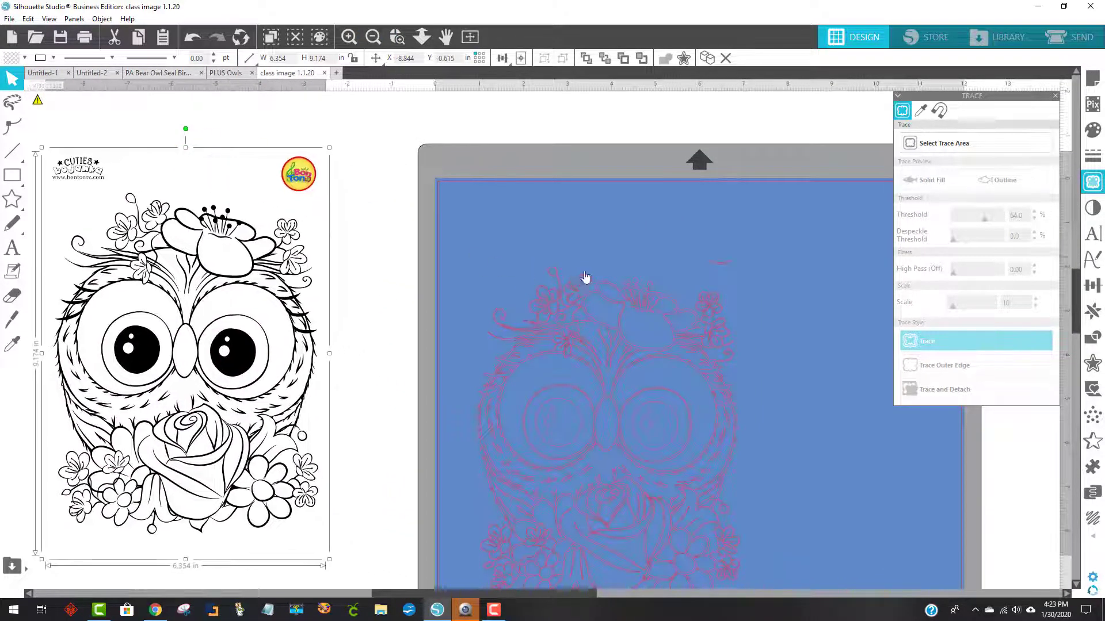
# Edit the trace's points and delete the stray logo fragment above the owl.
pyautogui.scroll(-3, 644, 284)
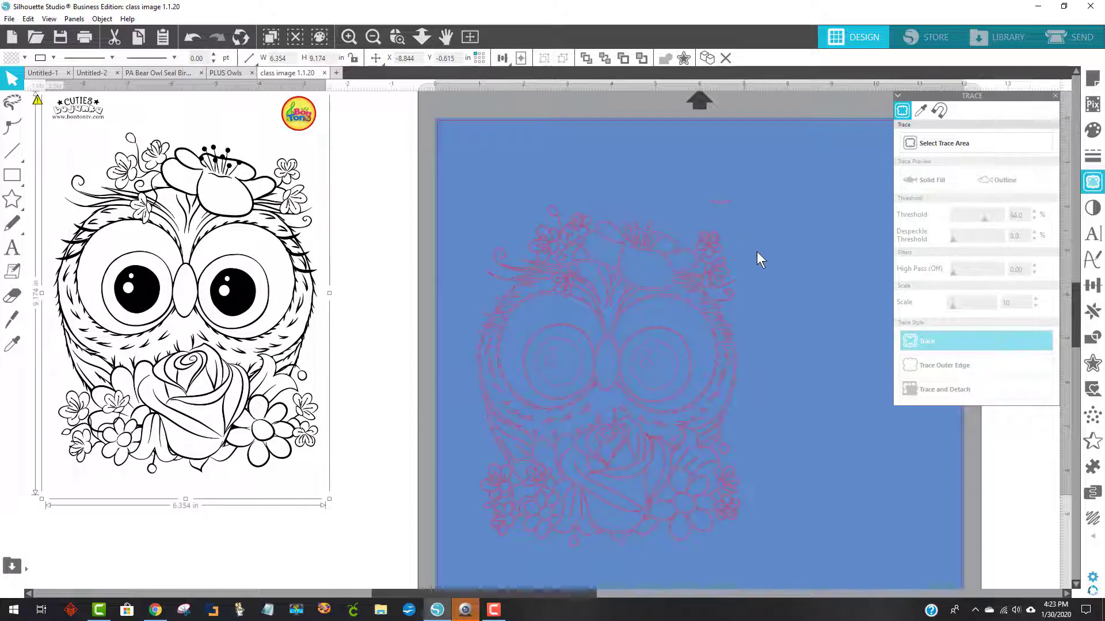
pyautogui.click(718, 208)
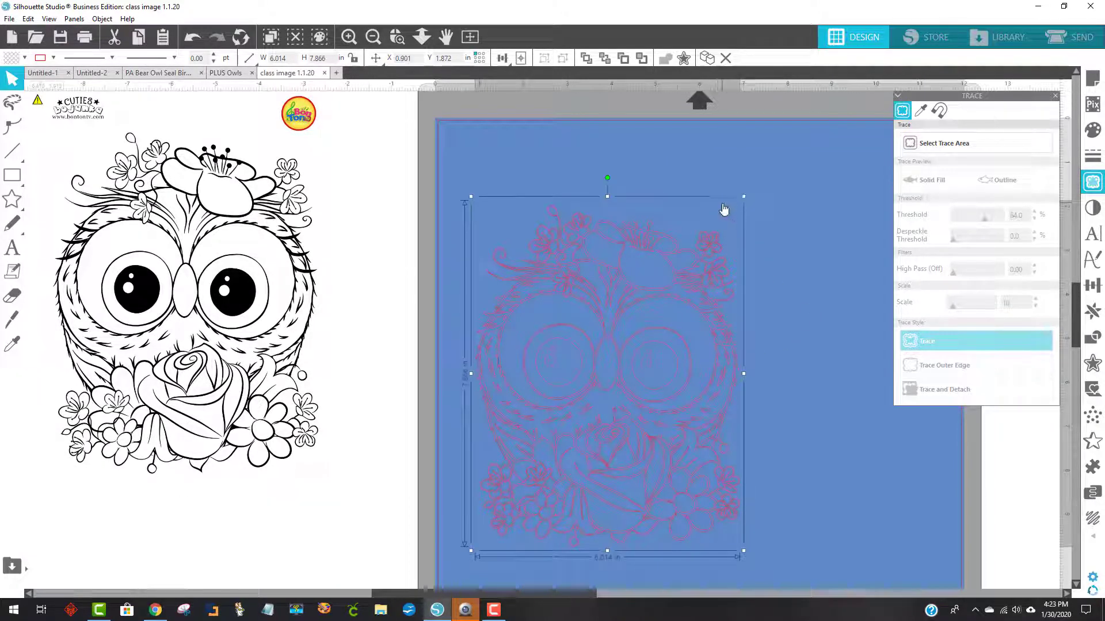
pyautogui.doubleClick(723, 209)
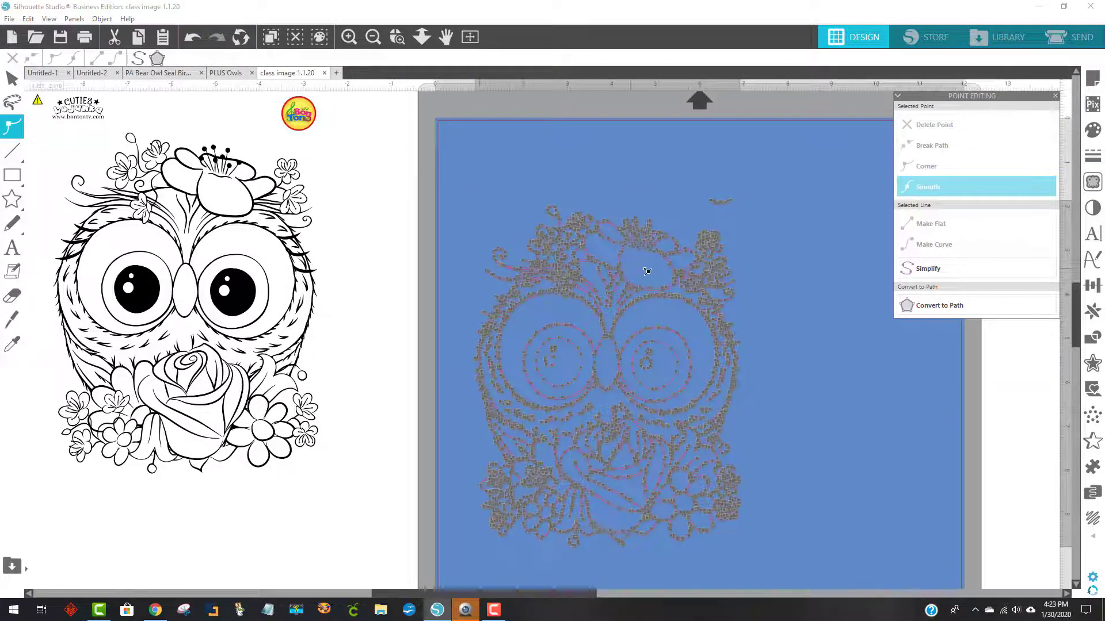
pyautogui.scroll(-1, 721, 247)
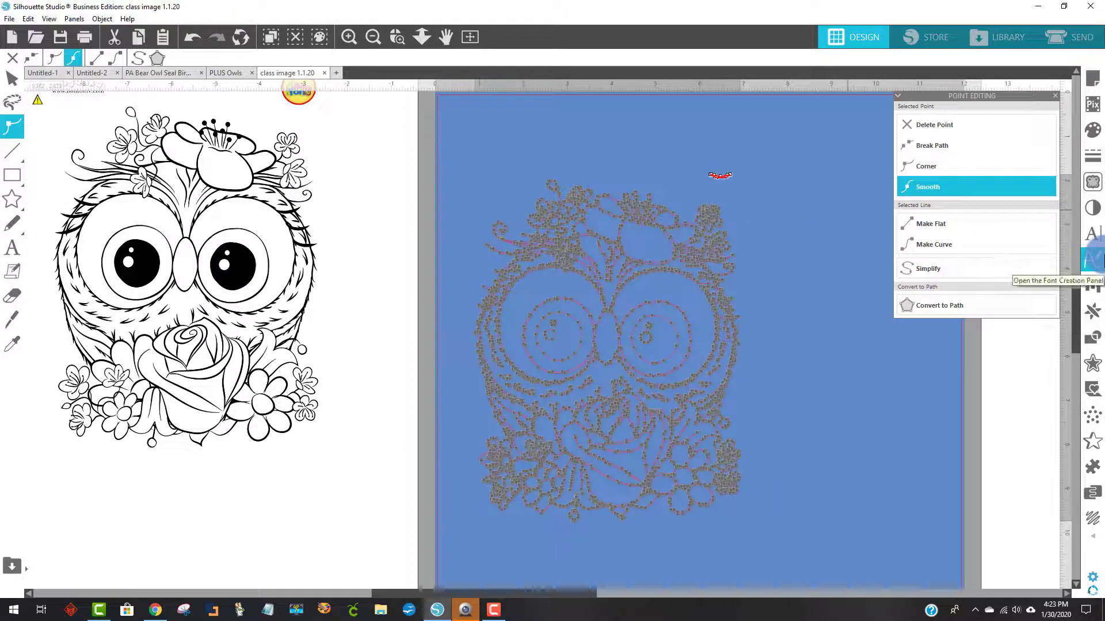
pyautogui.press('Delete')
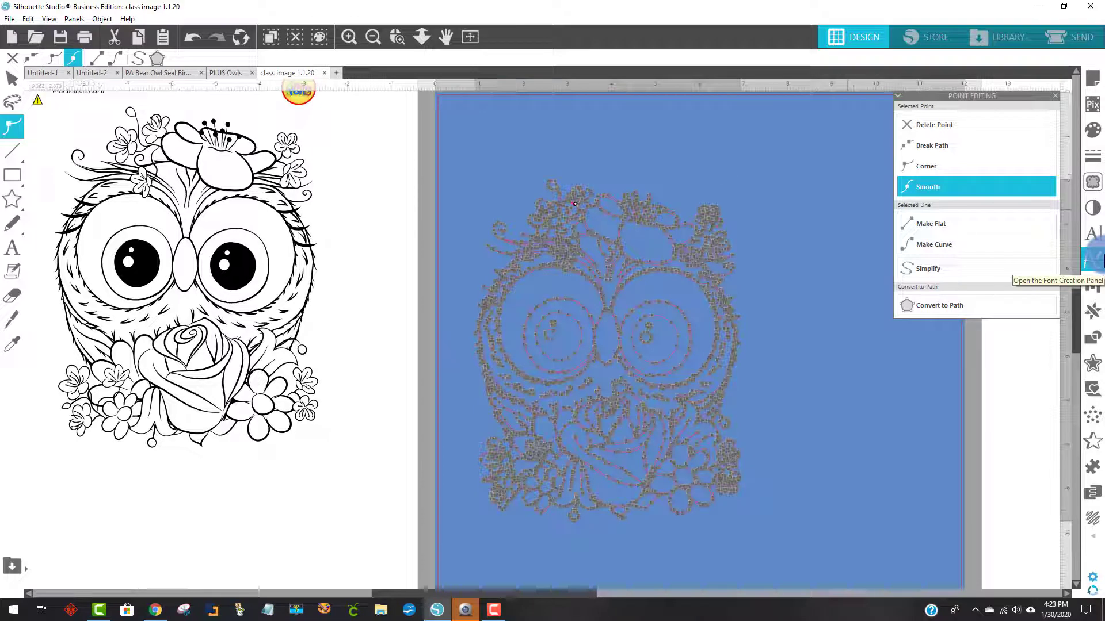
pyautogui.click(830, 258)
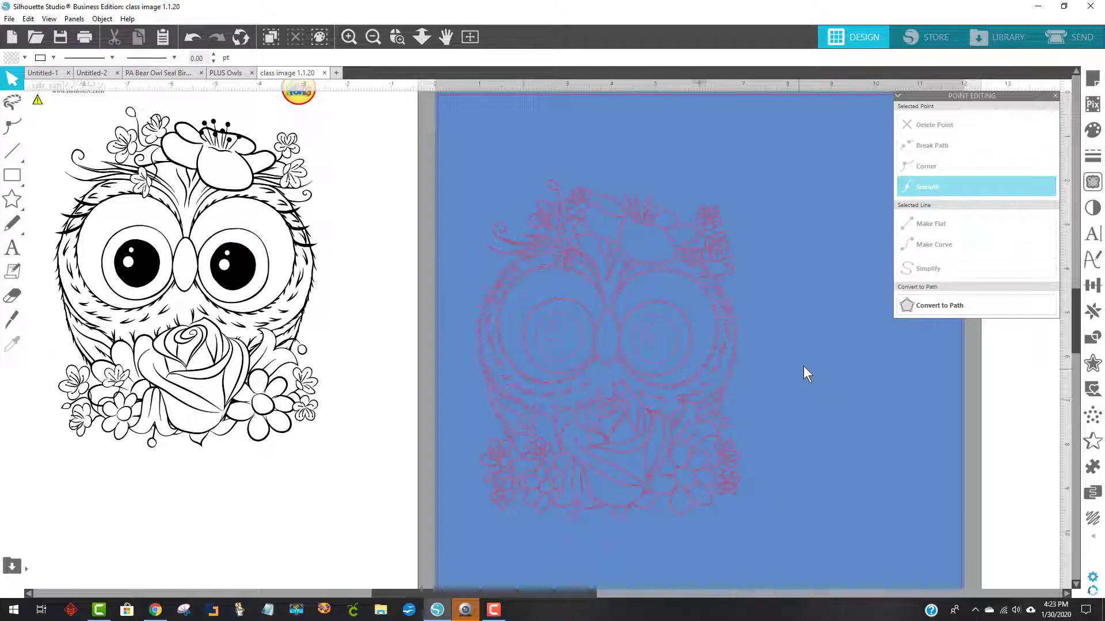
# Fill the traced owl with black.
pyautogui.click(556, 188)
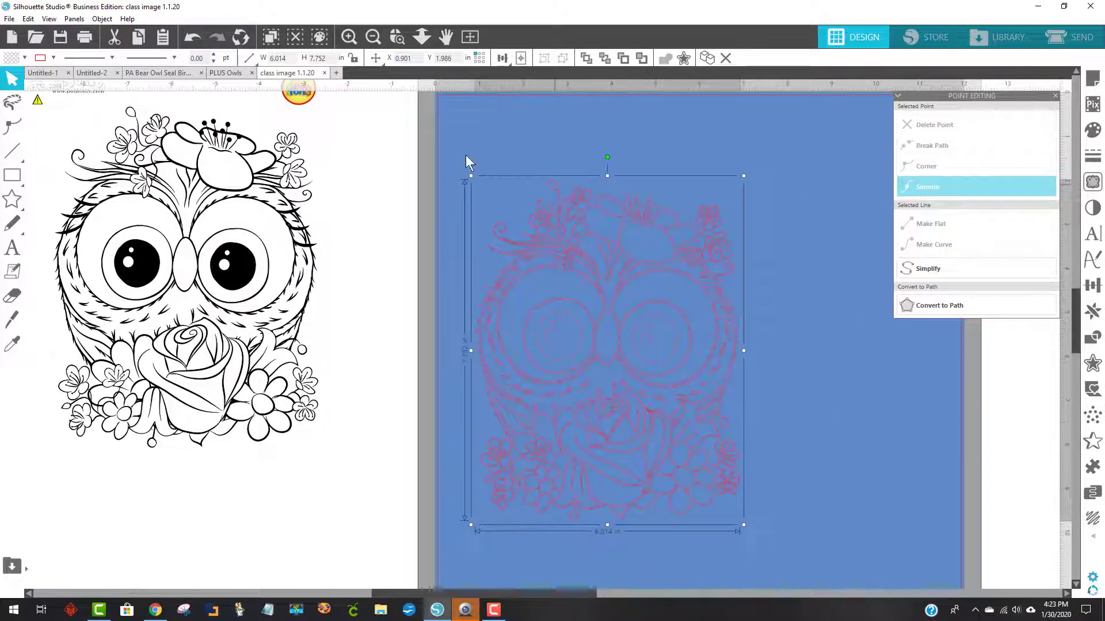
pyautogui.click(11, 59)
pyautogui.click(26, 79)
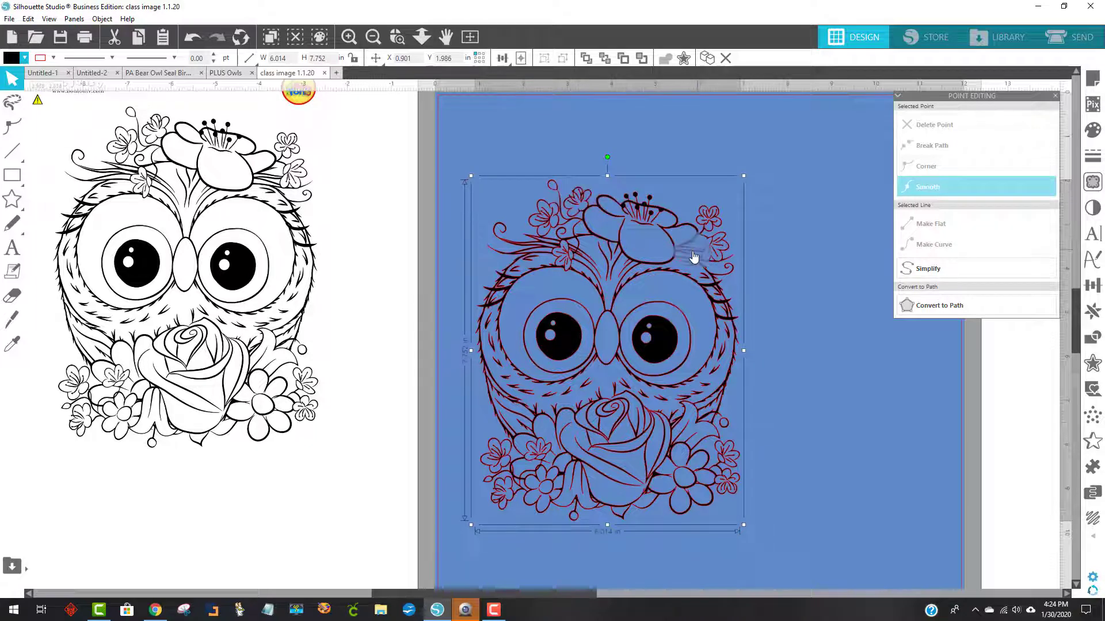
# Set the traced owl's line color to black and increase its line thickness.
pyautogui.click(40, 57)
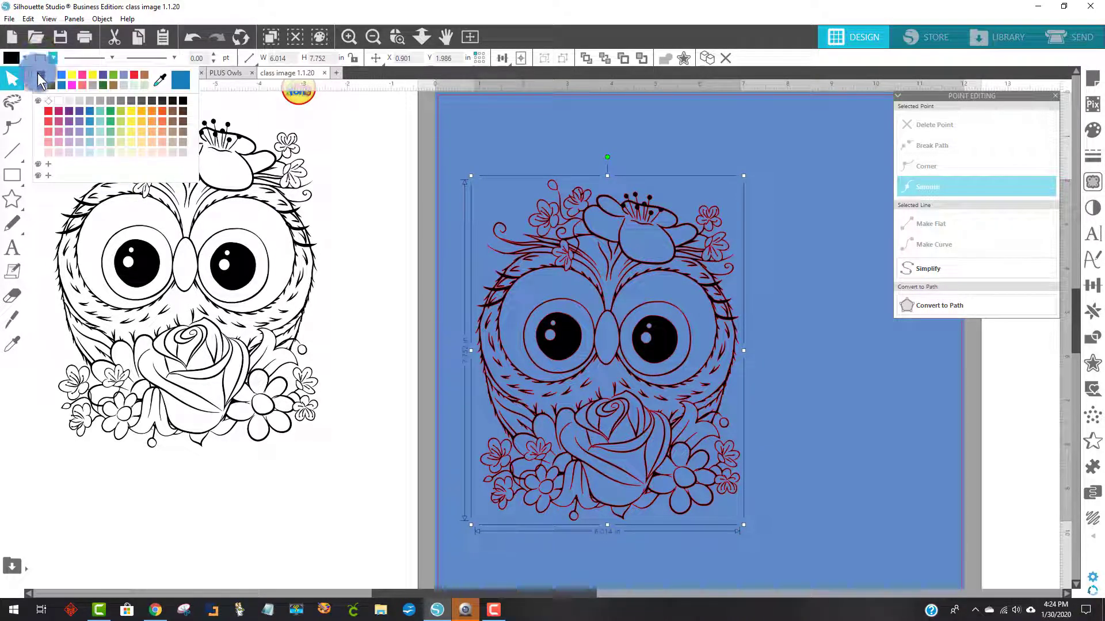
pyautogui.click(42, 75)
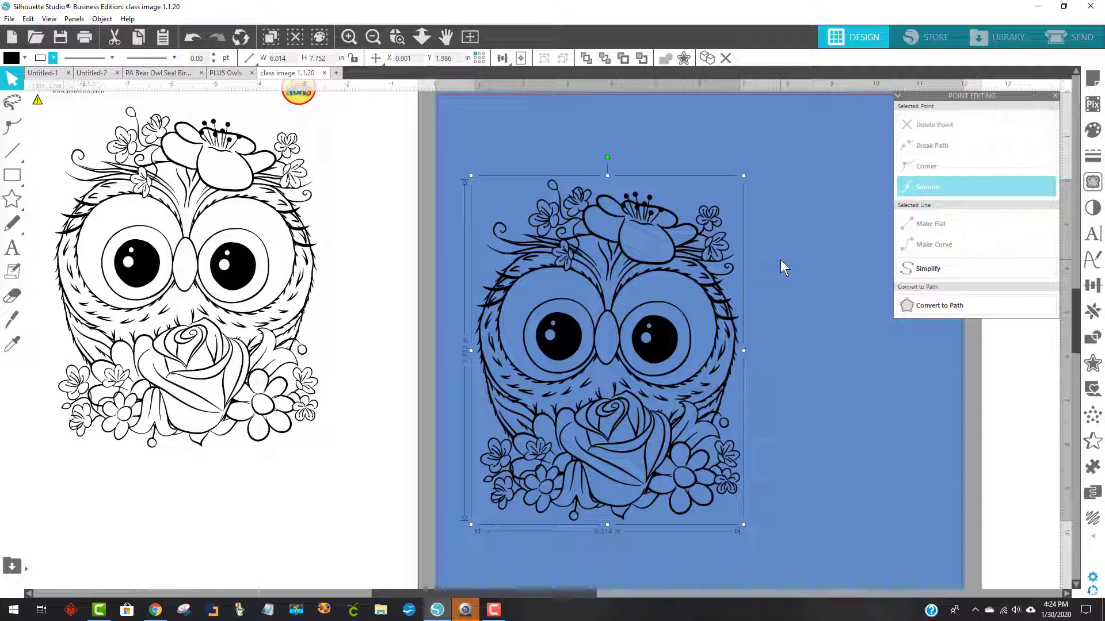
pyautogui.click(212, 56)
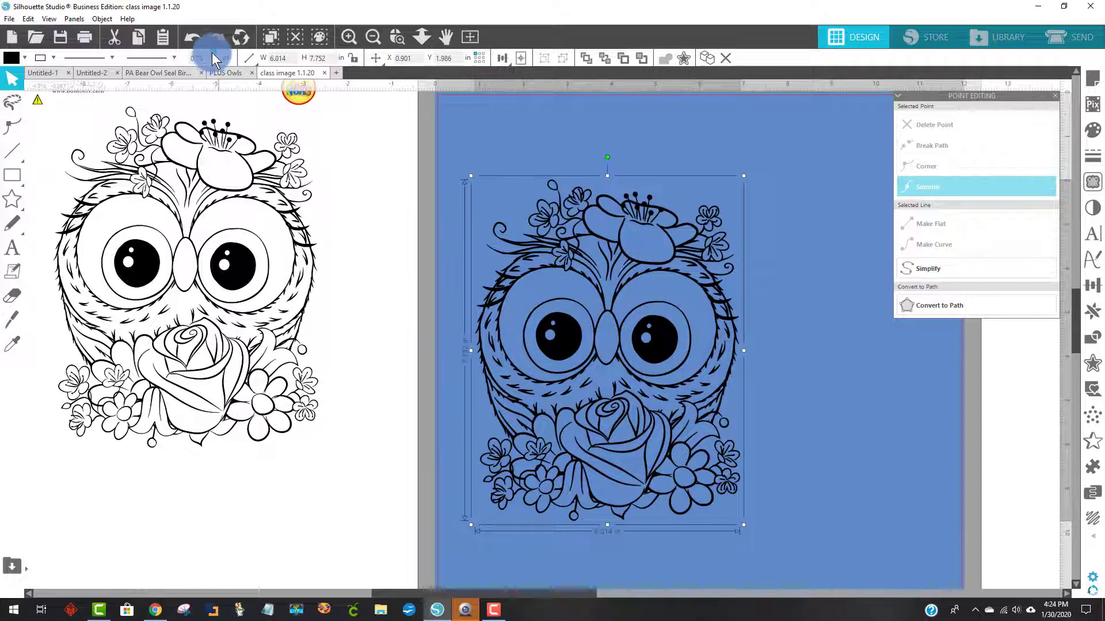
pyautogui.click(215, 57)
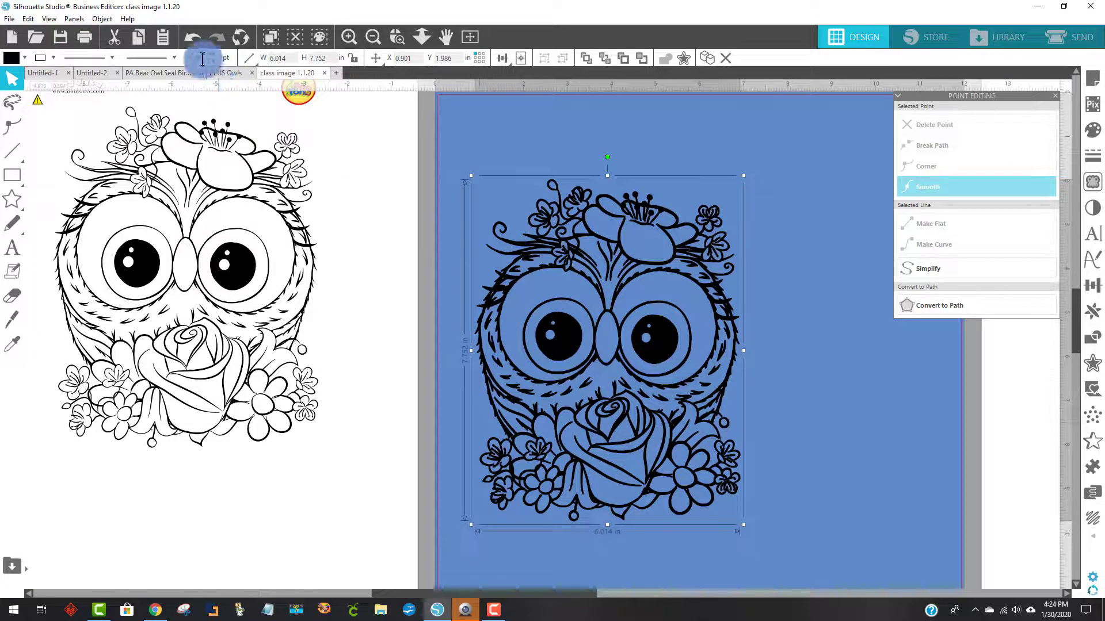
# Set the traced owl's line thickness to 0.50 pt and move the owl slightly higher on the mat.
pyautogui.click(205, 58)
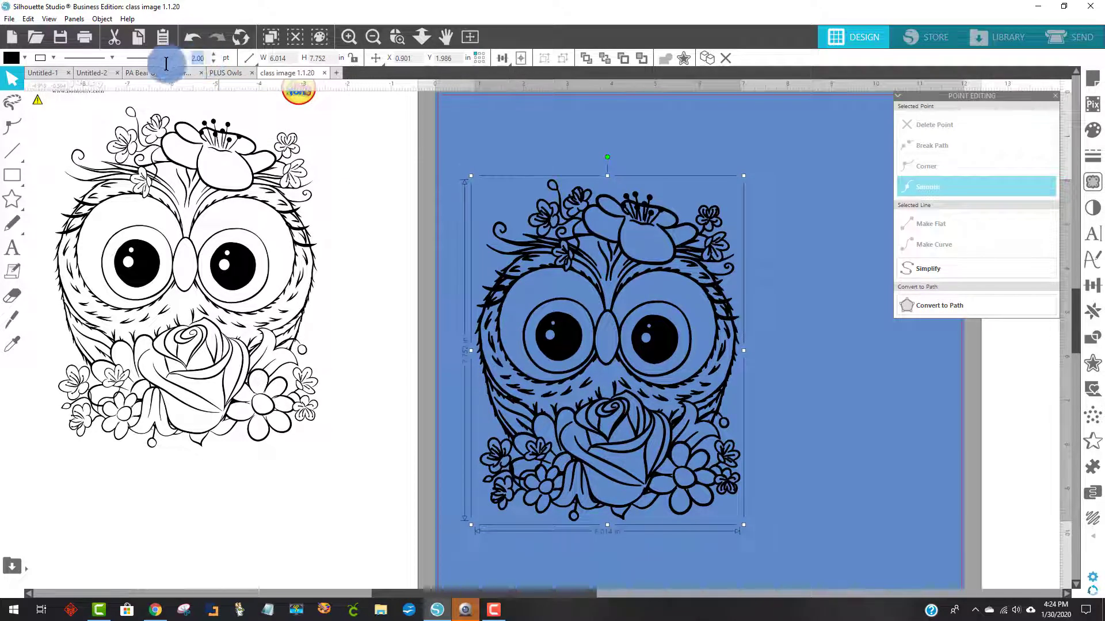
pyautogui.write('0')
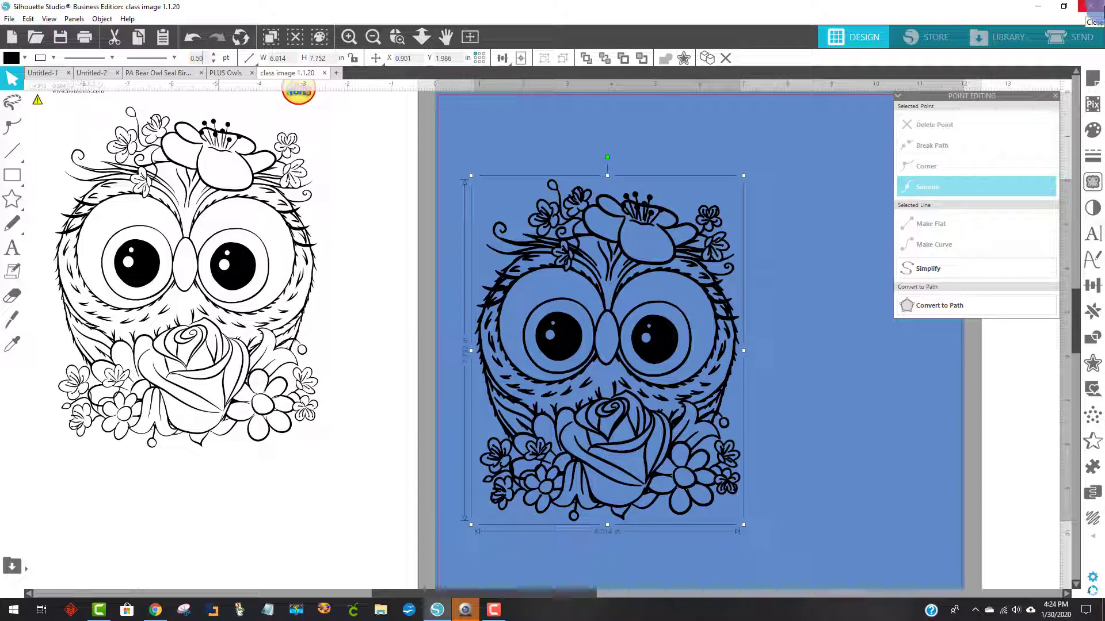
pyautogui.press('Return')
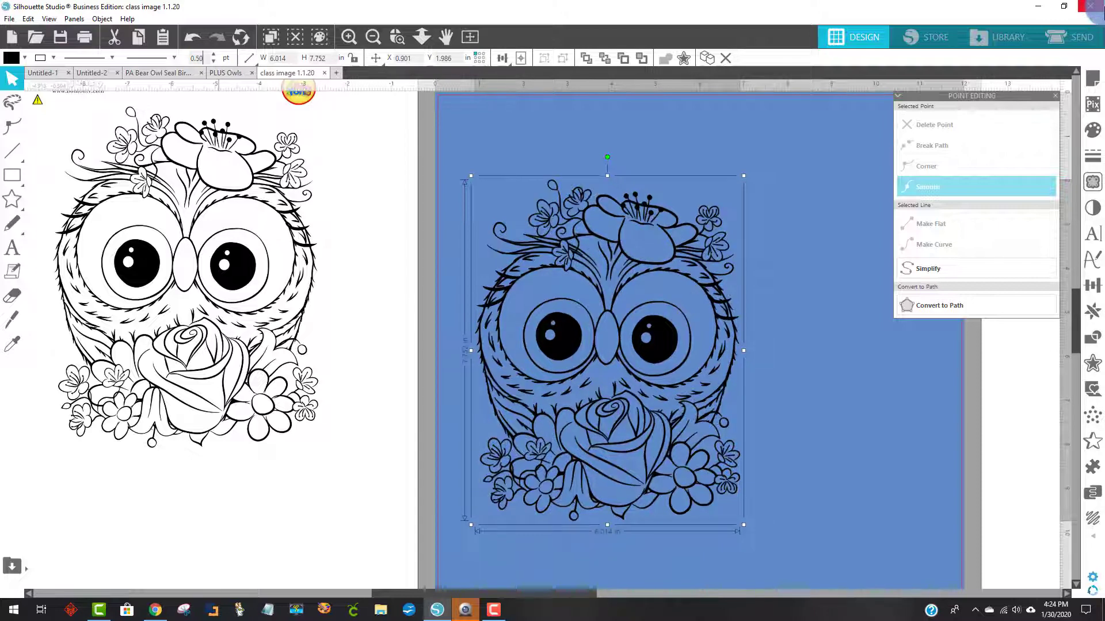
pyautogui.click(826, 448)
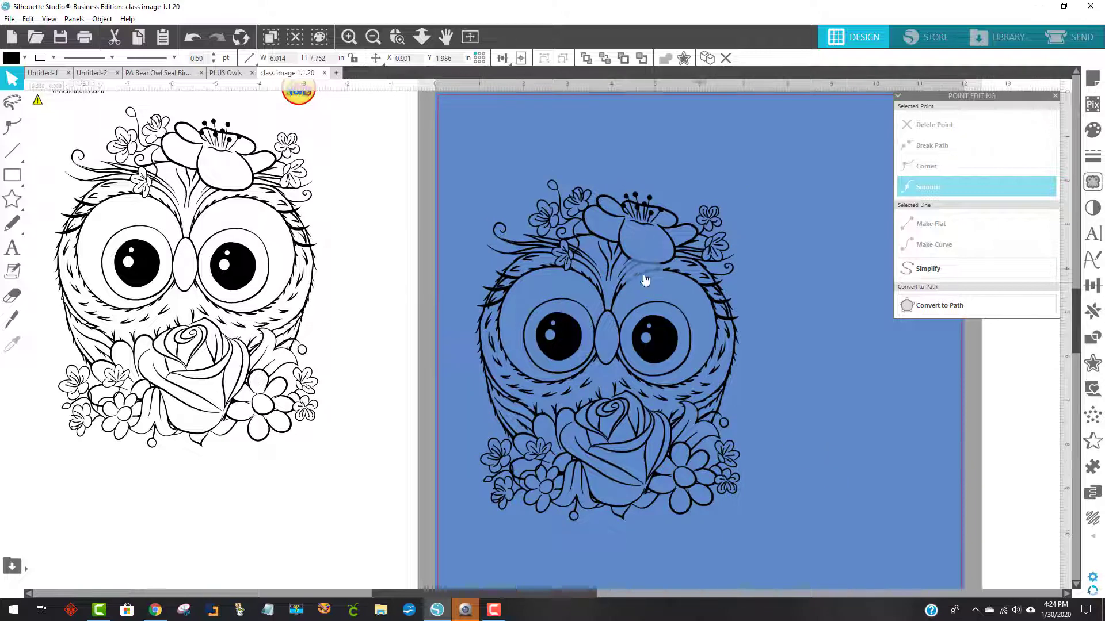
pyautogui.moveTo(638, 264); pyautogui.dragTo(640, 225)
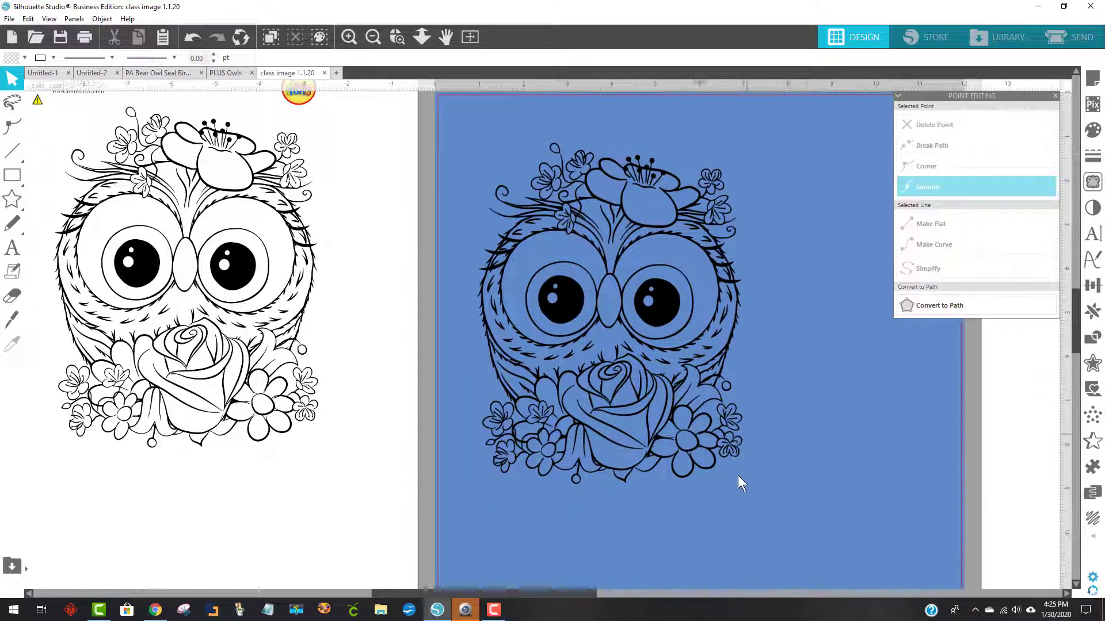
# Create an external offset of 0.125 in with rounded corners around the traced owl.
pyautogui.click(602, 167)
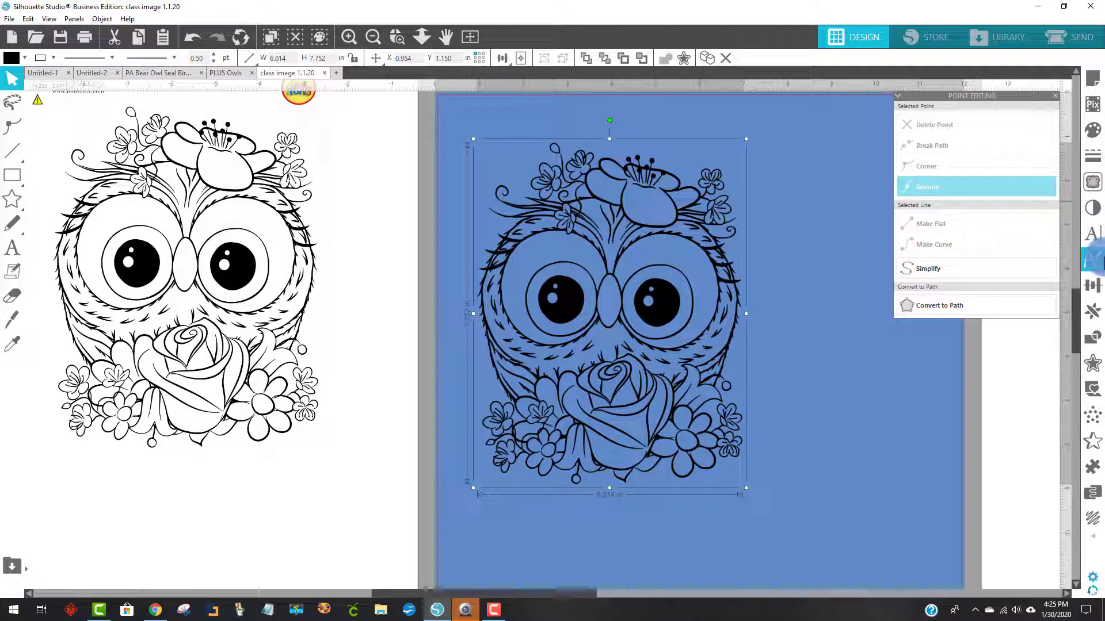
pyautogui.click(1098, 366)
pyautogui.click(946, 125)
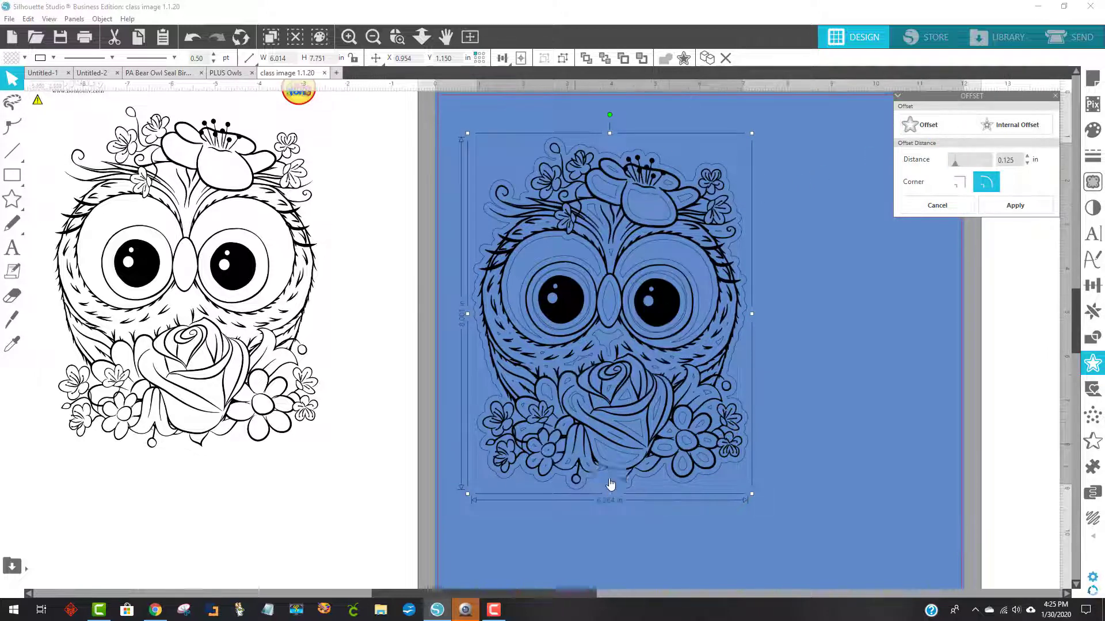
pyautogui.click(1031, 145)
pyautogui.moveTo(1020, 160); pyautogui.dragTo(985, 161)
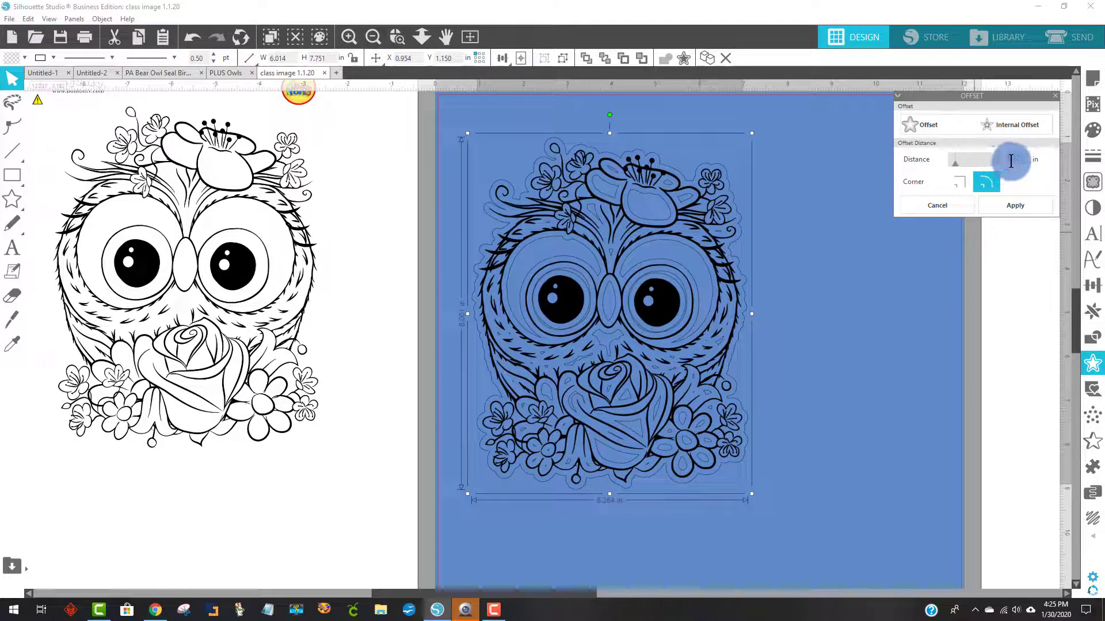
pyautogui.click(1015, 205)
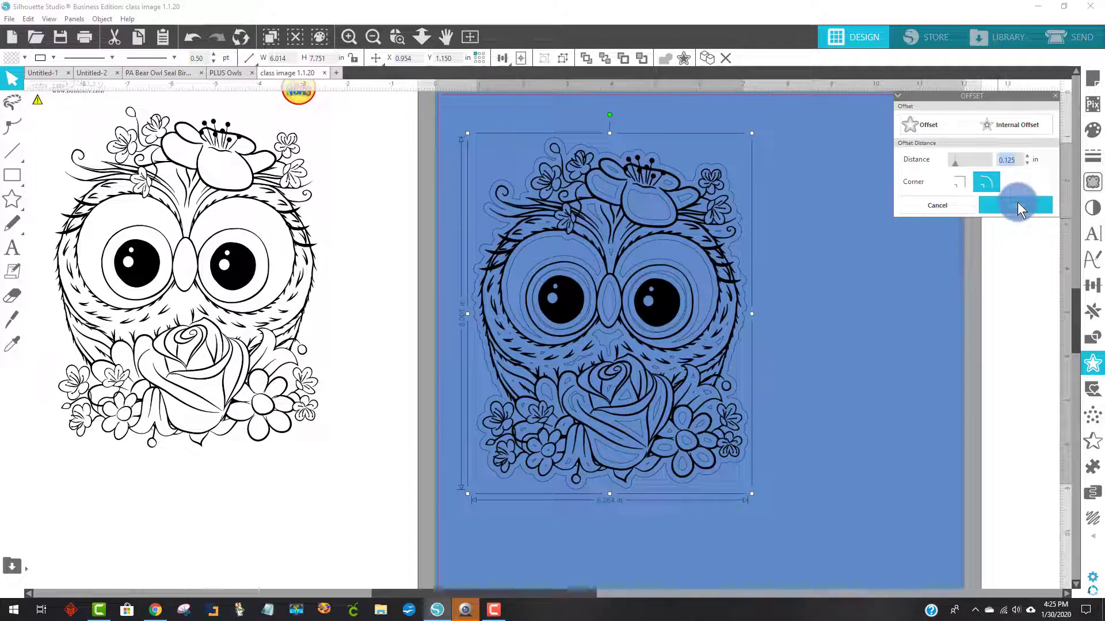
# Move the black owl off its offset outline and fill the offset shape with white.
pyautogui.click(844, 247)
pyautogui.moveTo(666, 231); pyautogui.dragTo(998, 303)
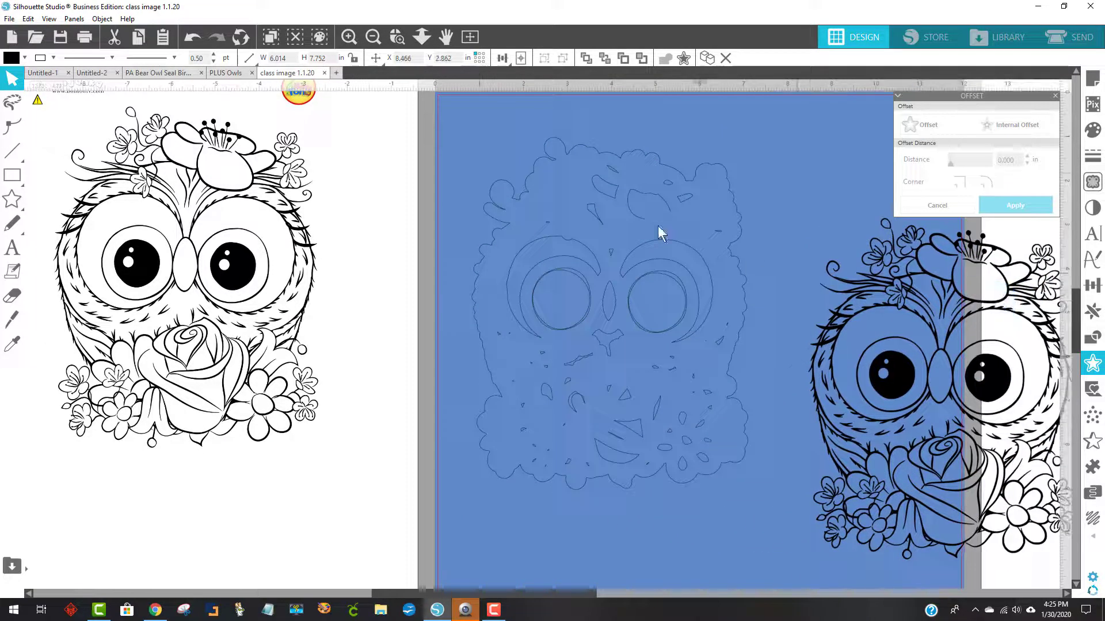
pyautogui.click(556, 169)
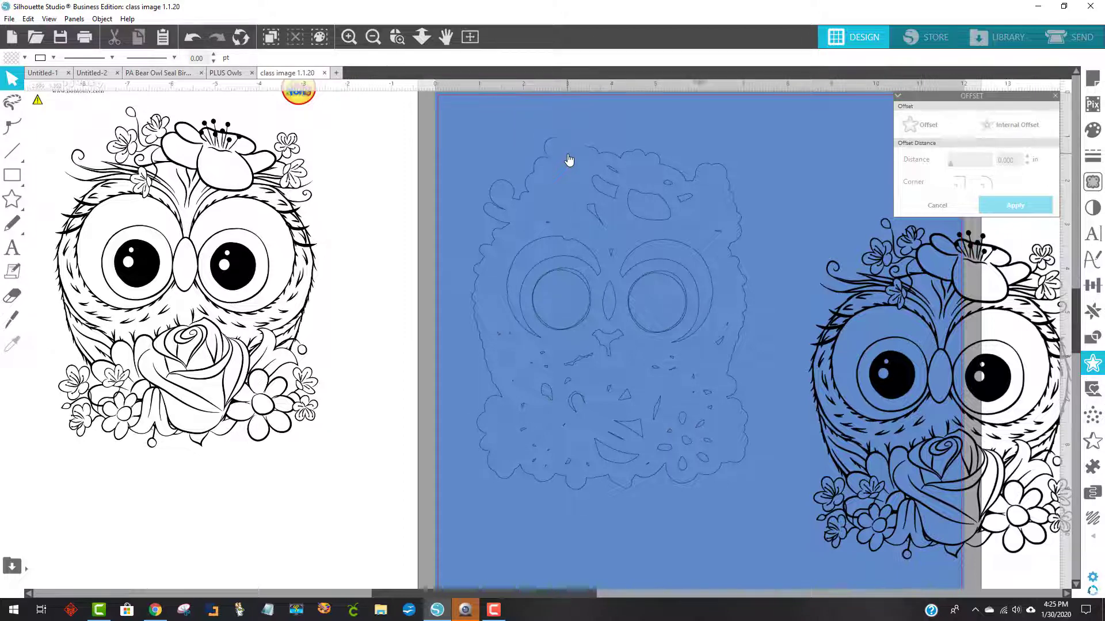
pyautogui.click(569, 160)
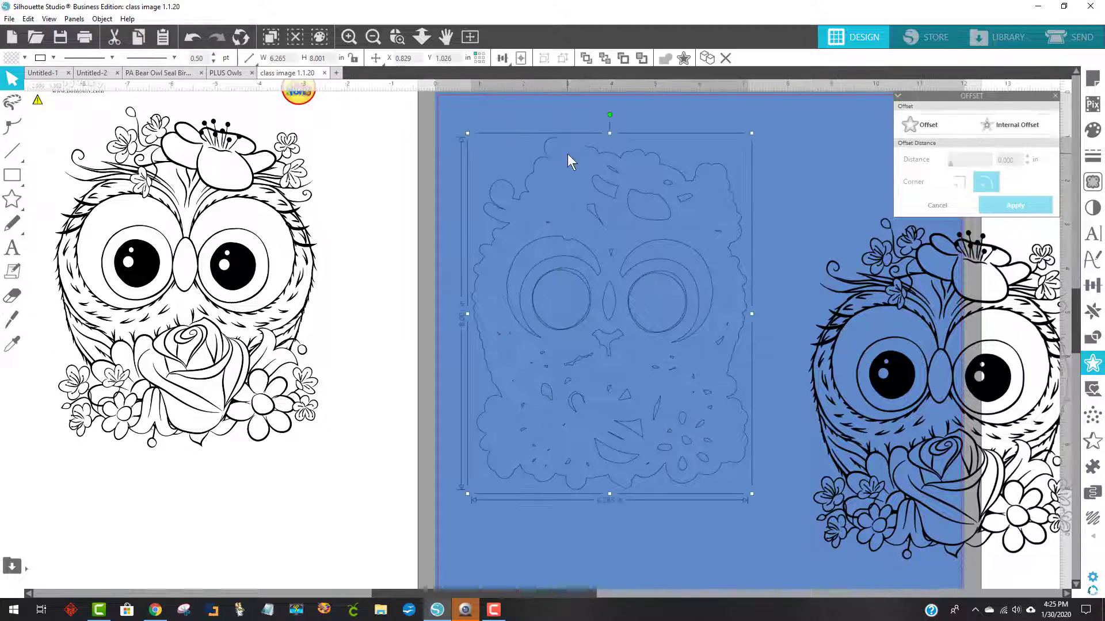
pyautogui.click(10, 58)
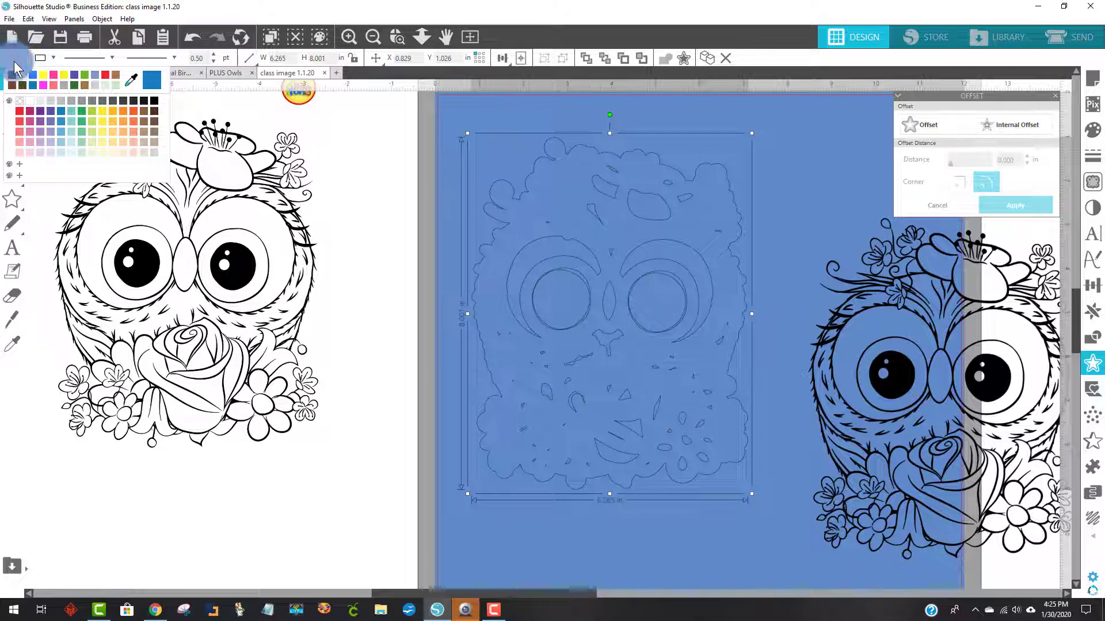
pyautogui.click(23, 71)
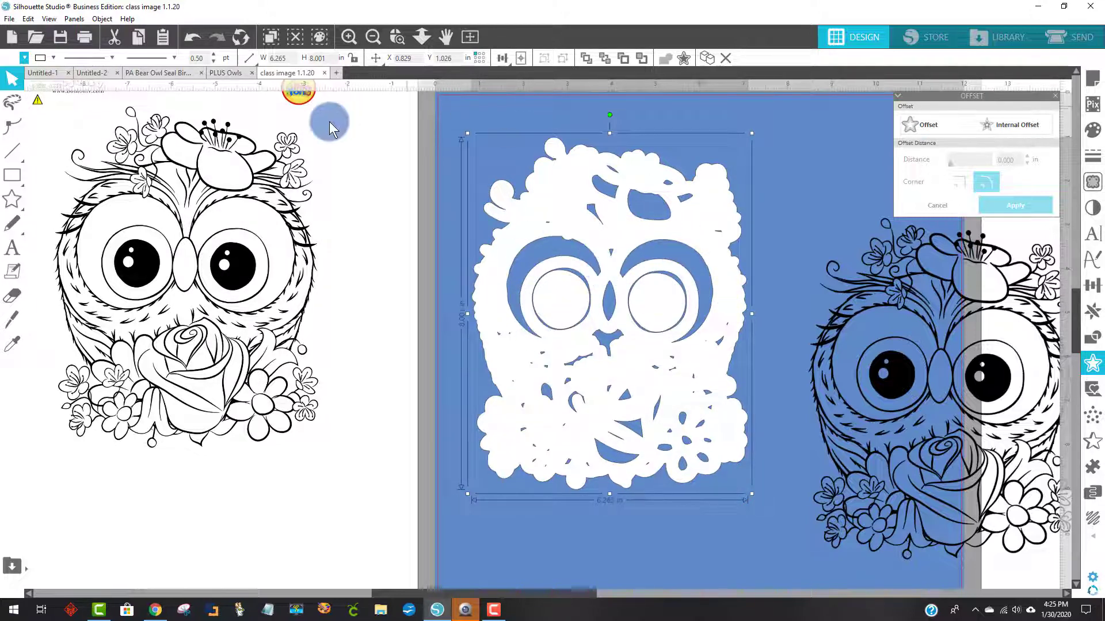
# Release the offset's compound path, weld the pieces into one solid shape and place the black owl back on it.
pyautogui.click(102, 19)
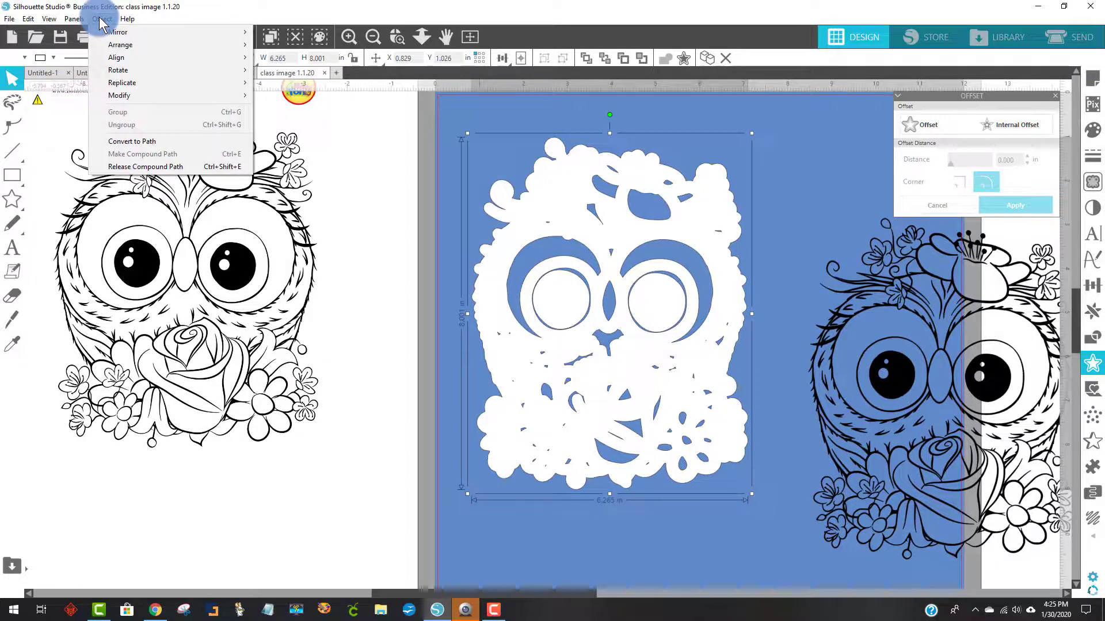
pyautogui.click(180, 166)
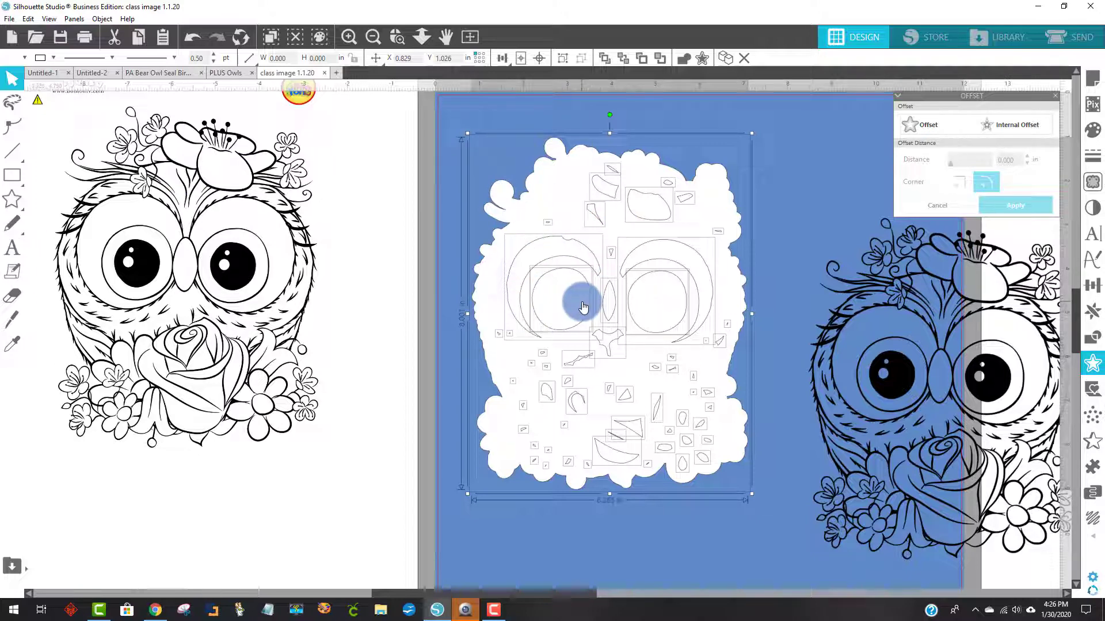
pyautogui.rightClick(563, 279)
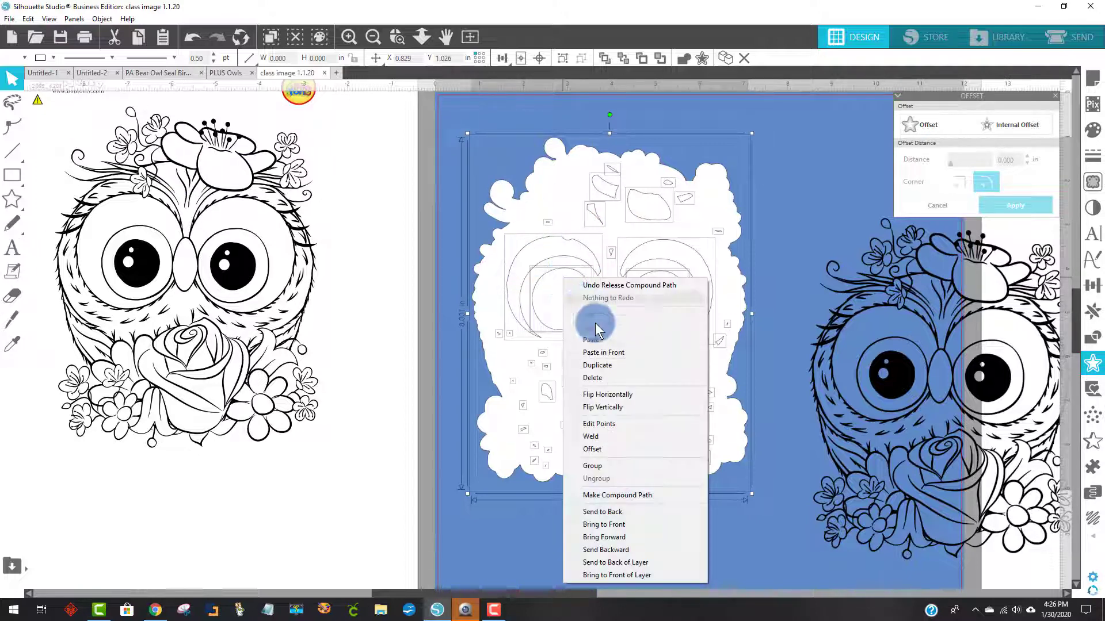
pyautogui.click(615, 435)
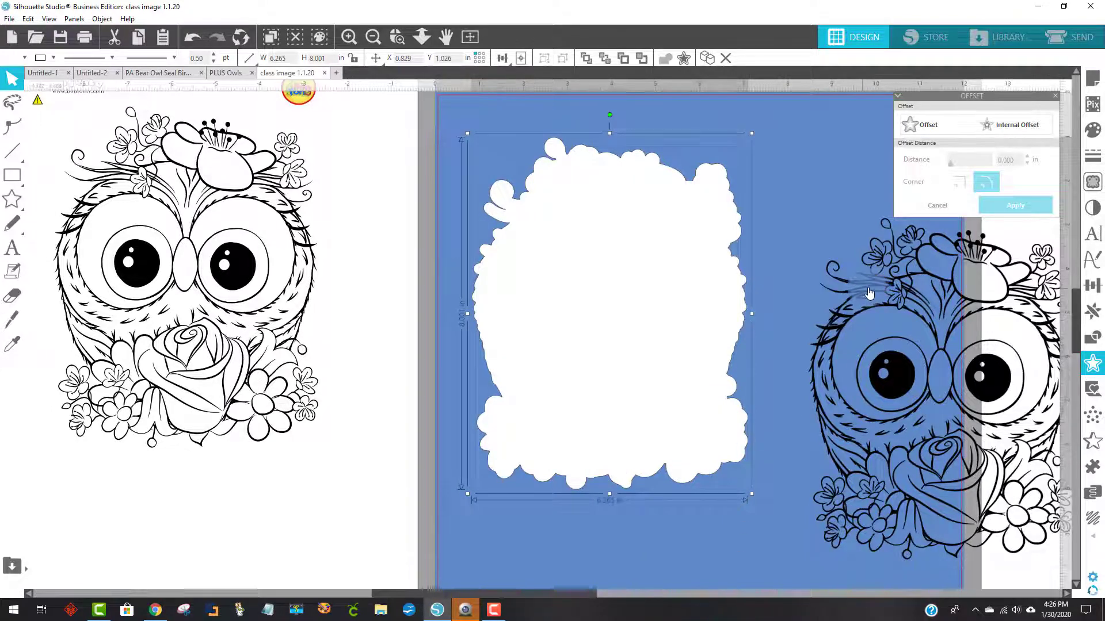
pyautogui.moveTo(873, 297)
pyautogui.mouseDown()
pyautogui.moveTo(626, 269)
pyautogui.moveTo(549, 241)
pyautogui.moveTo(541, 214)
pyautogui.mouseUp()
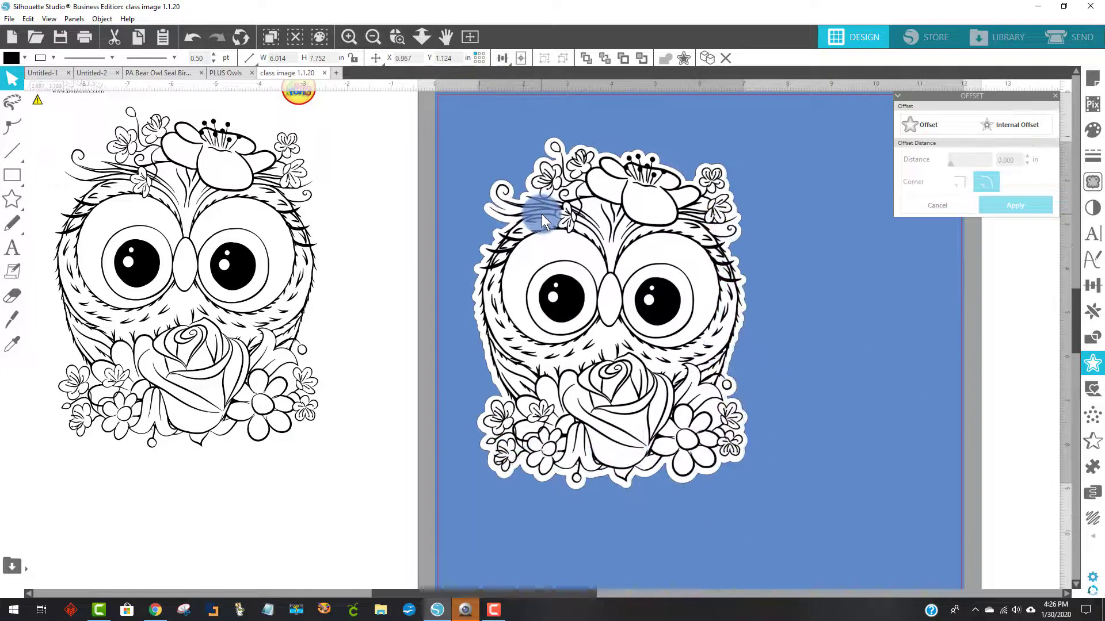
# Try centering the white backing shape on the page and undo the move.
pyautogui.click(576, 217)
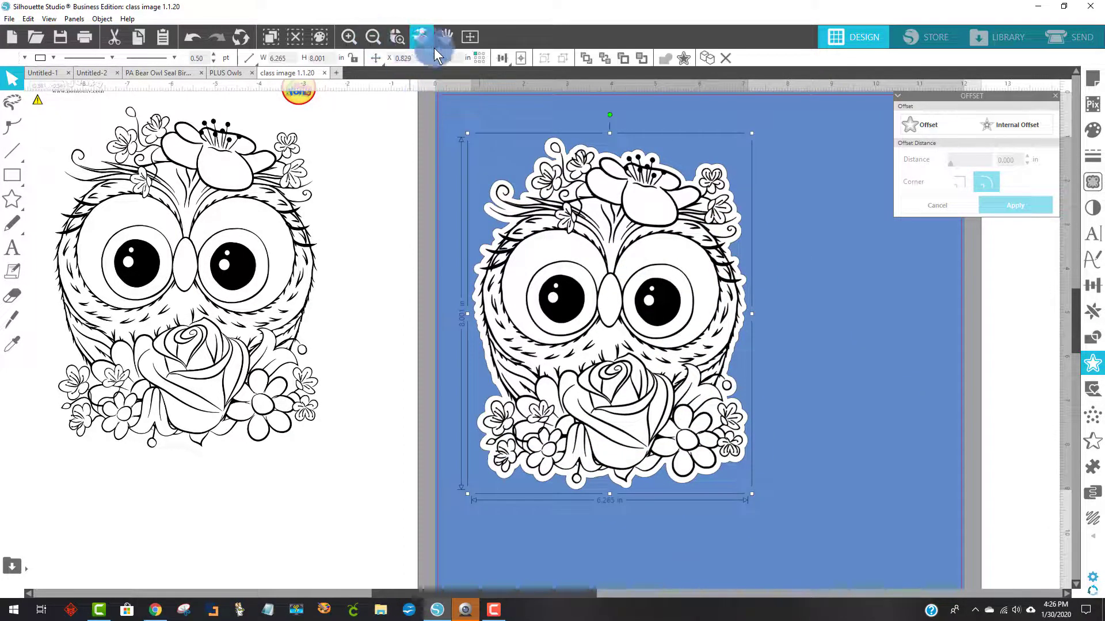
pyautogui.click(523, 58)
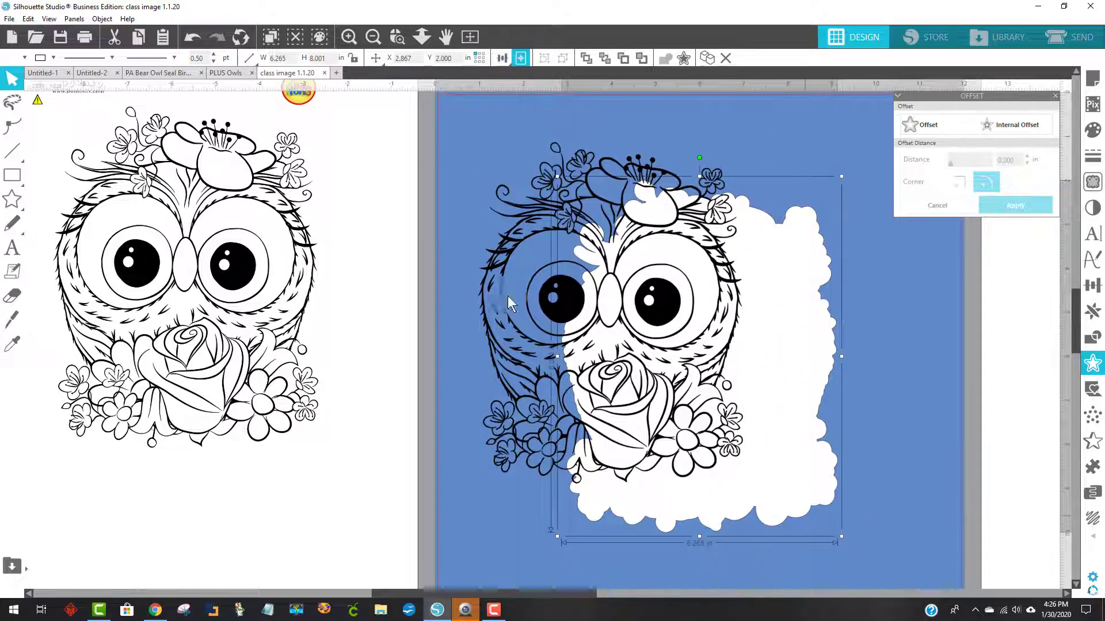
pyautogui.click(203, 35)
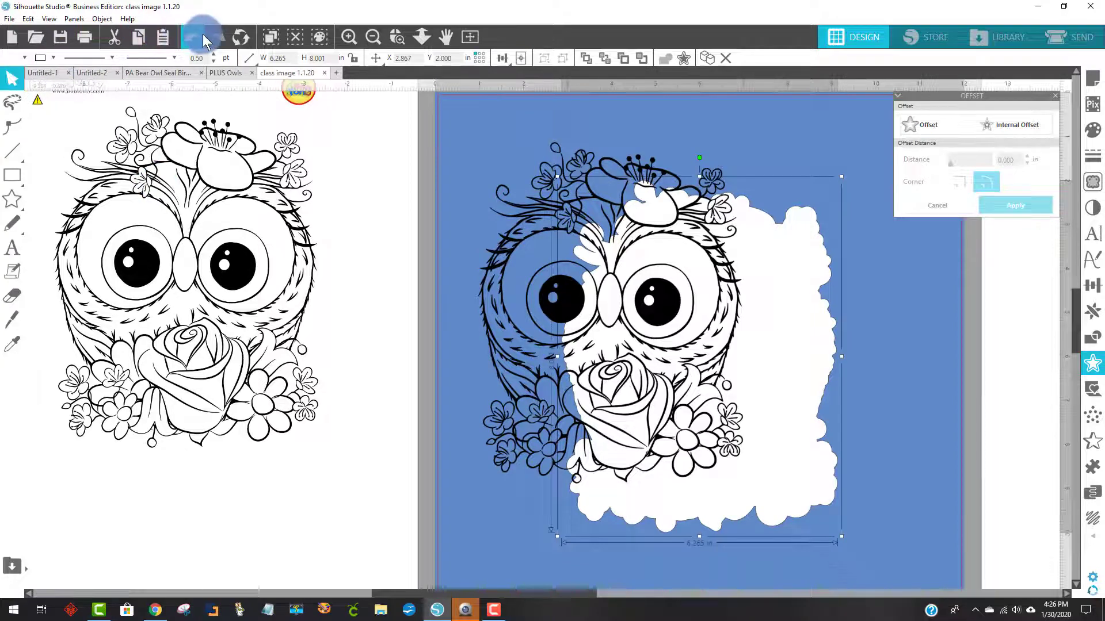
pyautogui.click(188, 37)
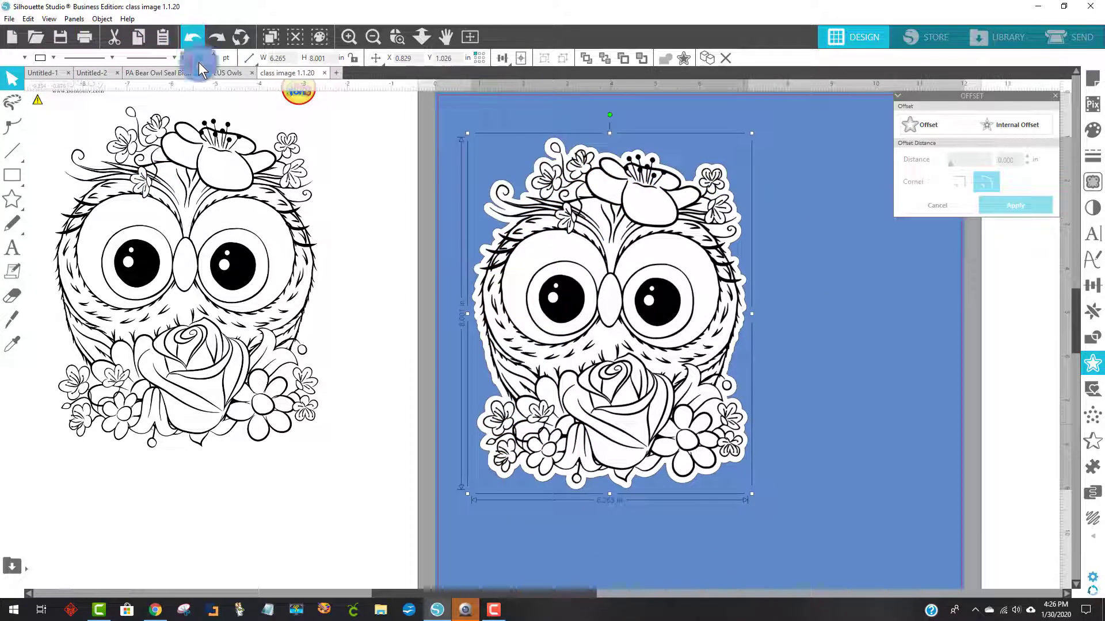
# Align the centers of the black owl and its white backing, and group them.
pyautogui.click(591, 276)
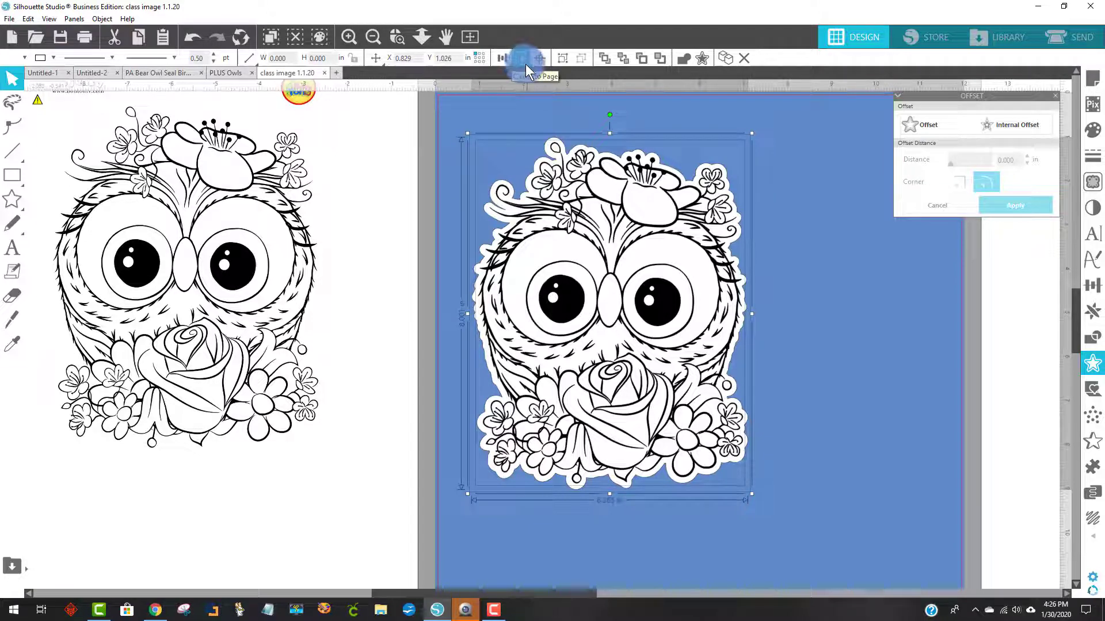
pyautogui.click(543, 58)
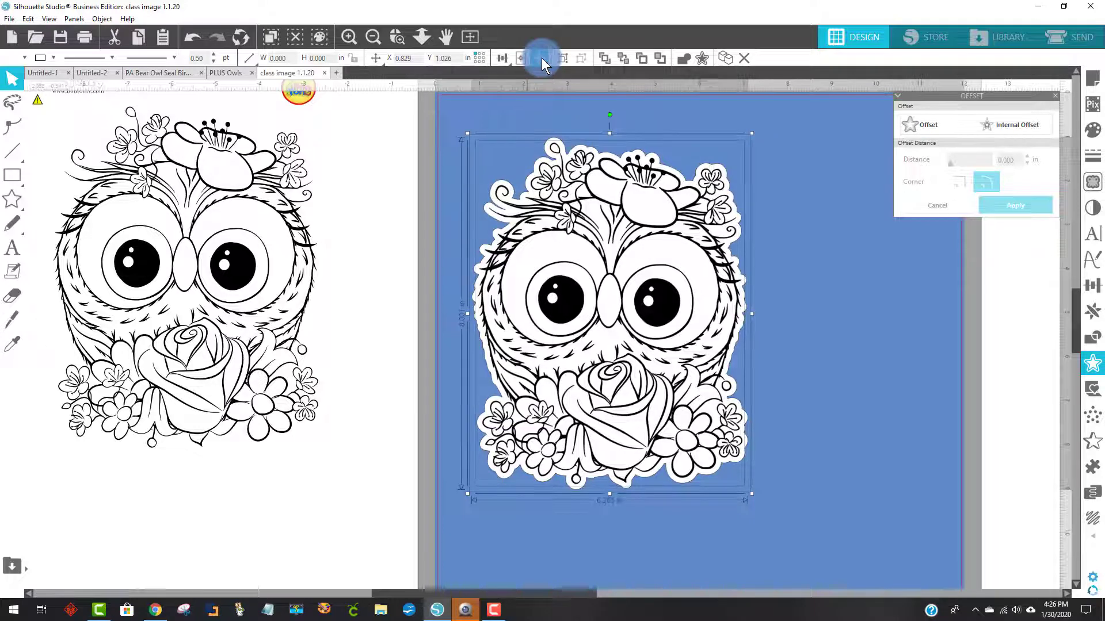
pyautogui.rightClick(642, 301)
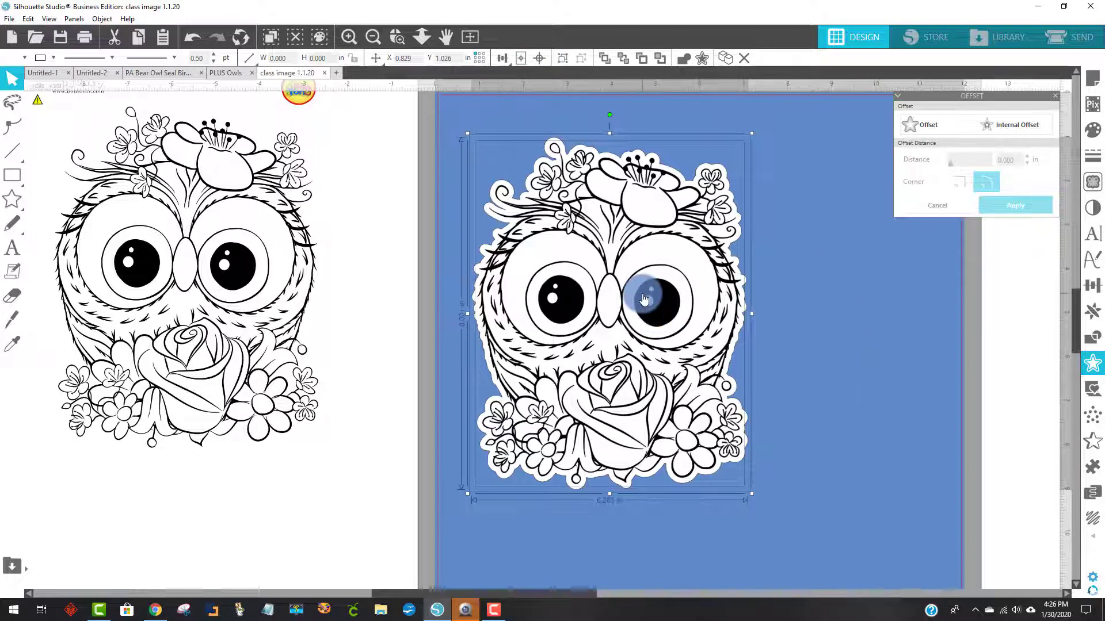
pyautogui.click(689, 468)
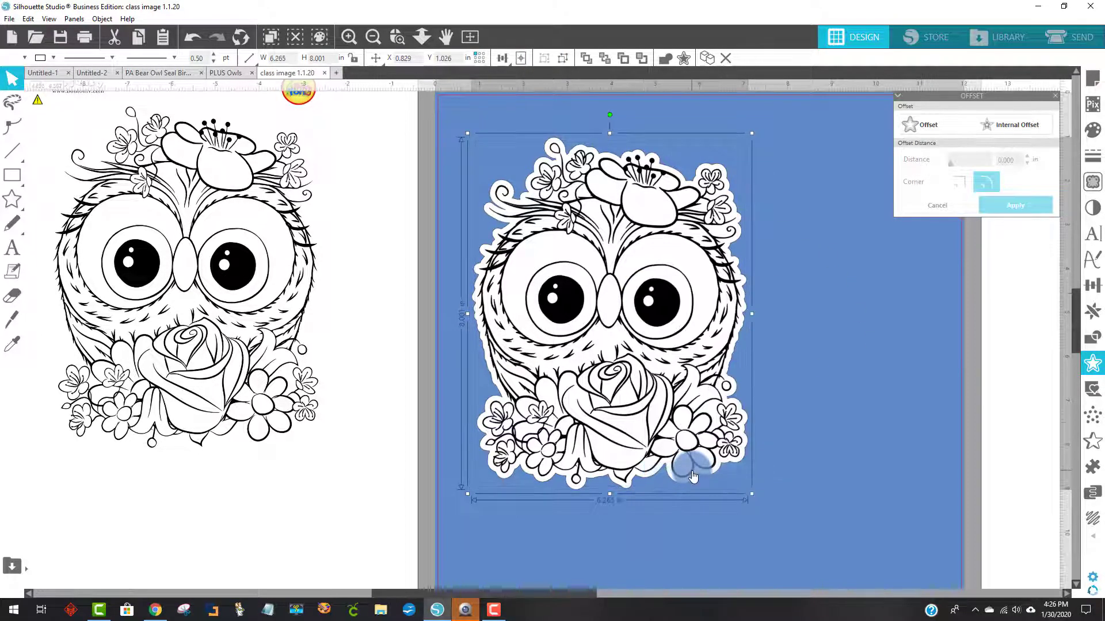
# Move the original owl picture farther from the mat and shift the grouped owl slightly on the mat.
pyautogui.moveTo(200, 299); pyautogui.dragTo(7, 296)
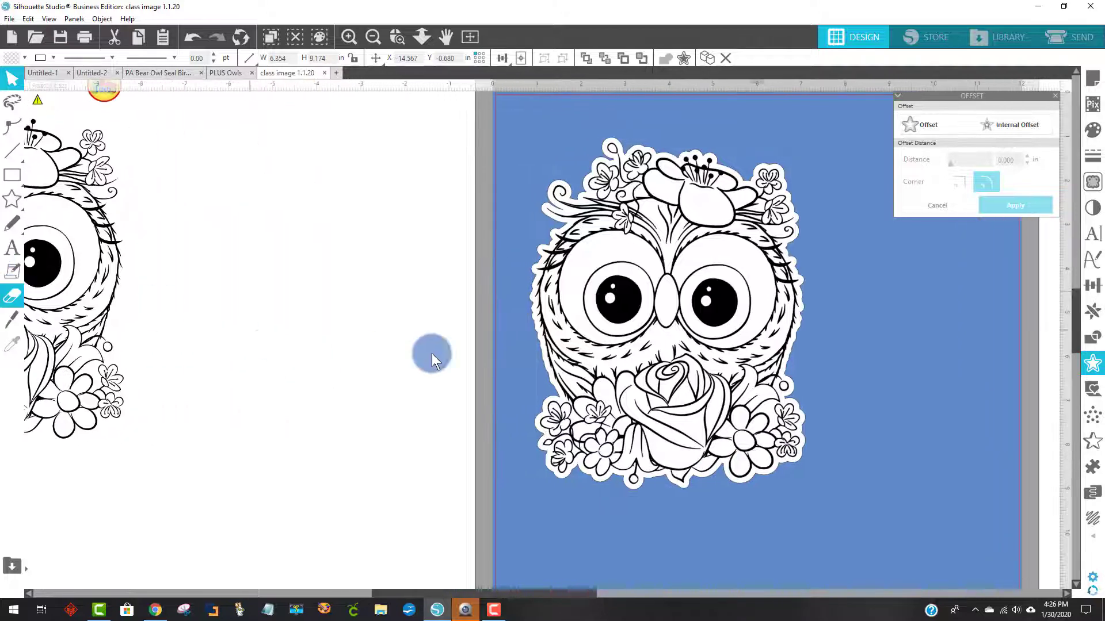
pyautogui.moveTo(645, 320)
pyautogui.mouseDown()
pyautogui.moveTo(672, 319)
pyautogui.moveTo(655, 318)
pyautogui.mouseUp()
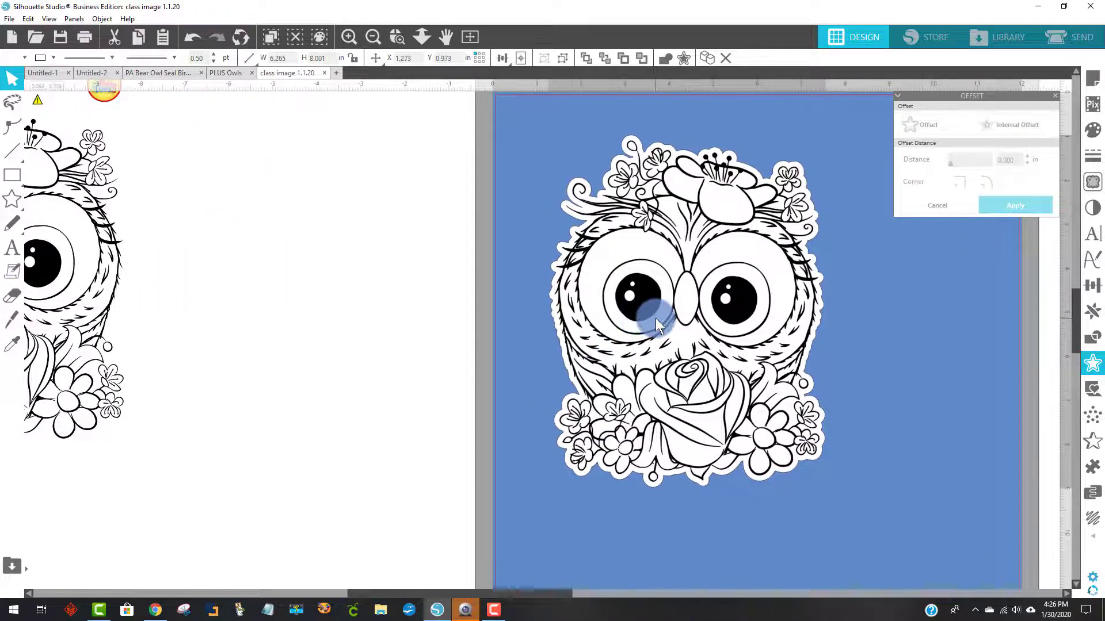
pyautogui.click(169, 129)
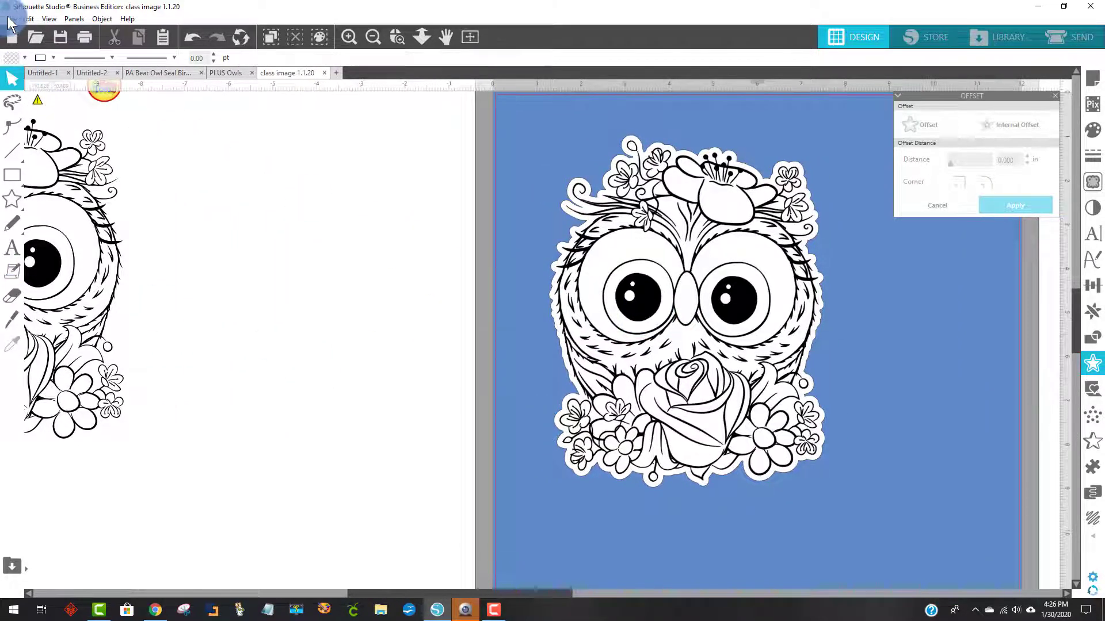
# Merge sketch file 8 from the desktop's paper sketches folder into the design.
pyautogui.click(9, 19)
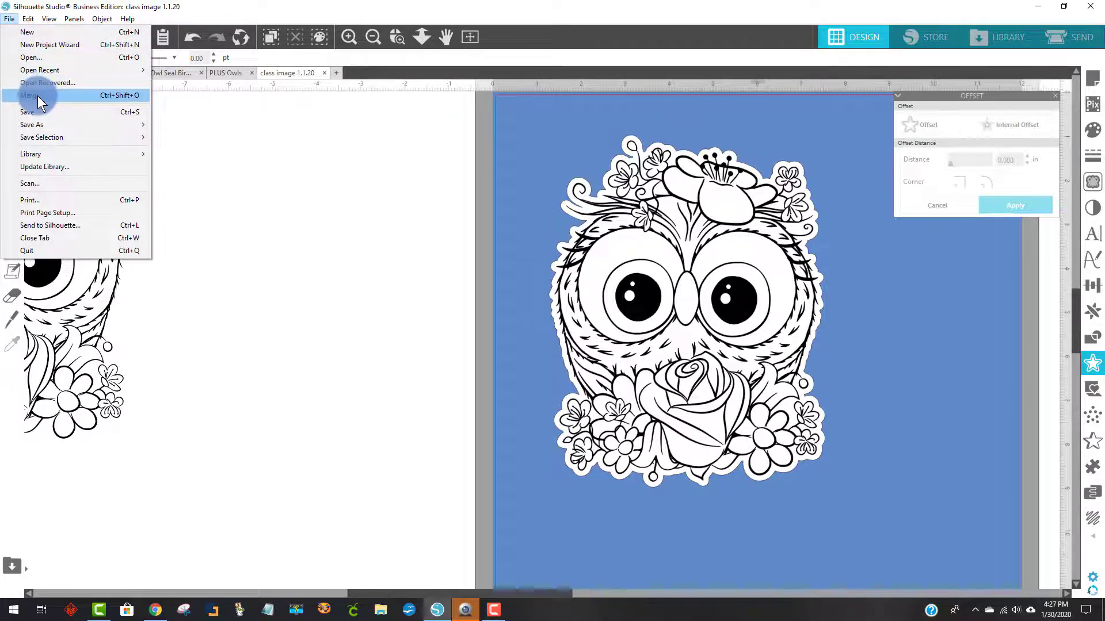
pyautogui.click(37, 96)
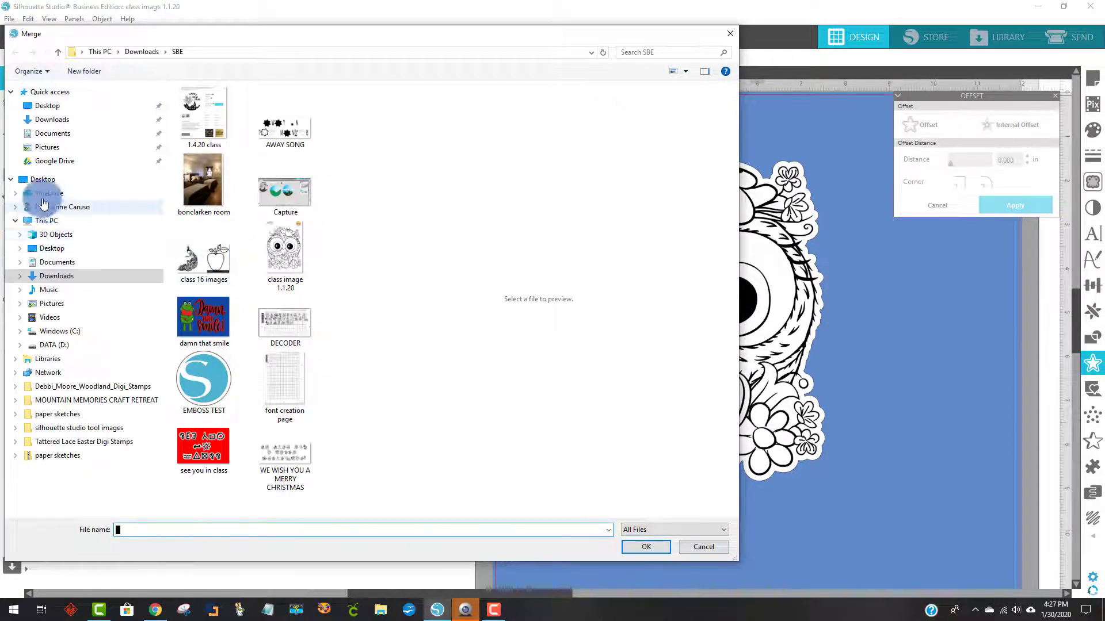
pyautogui.click(45, 251)
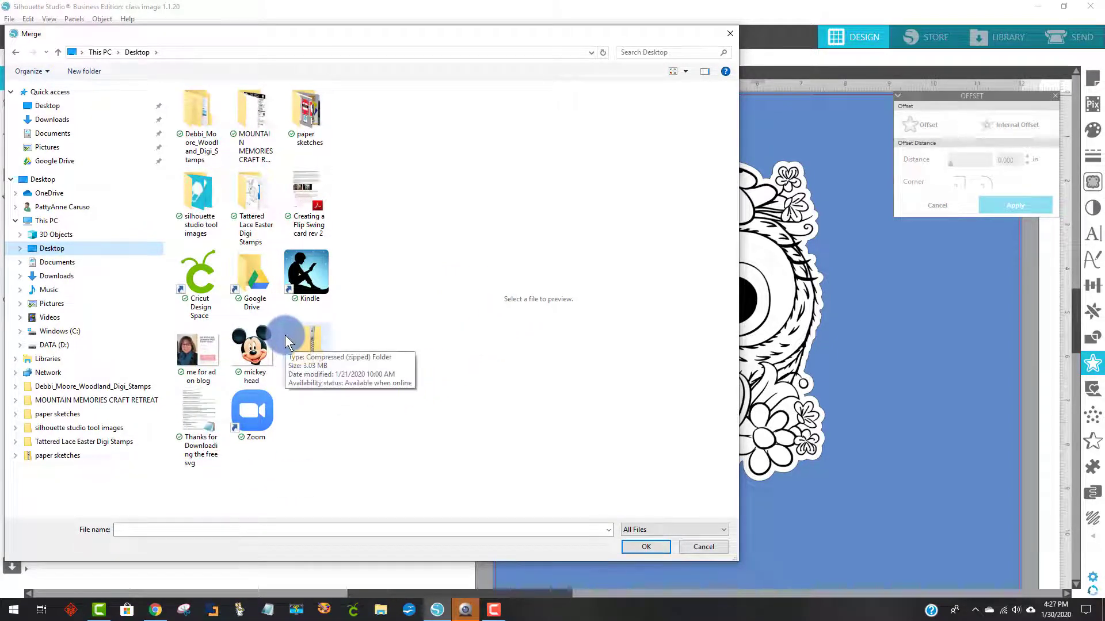
pyautogui.doubleClick(294, 110)
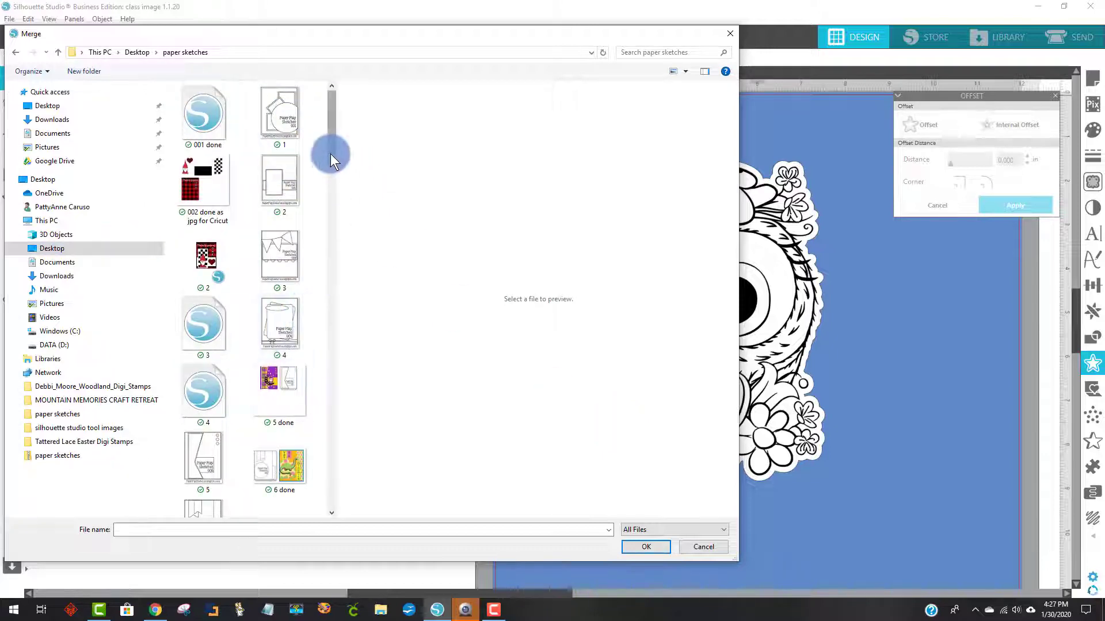
pyautogui.moveTo(333, 156); pyautogui.dragTo(340, 190)
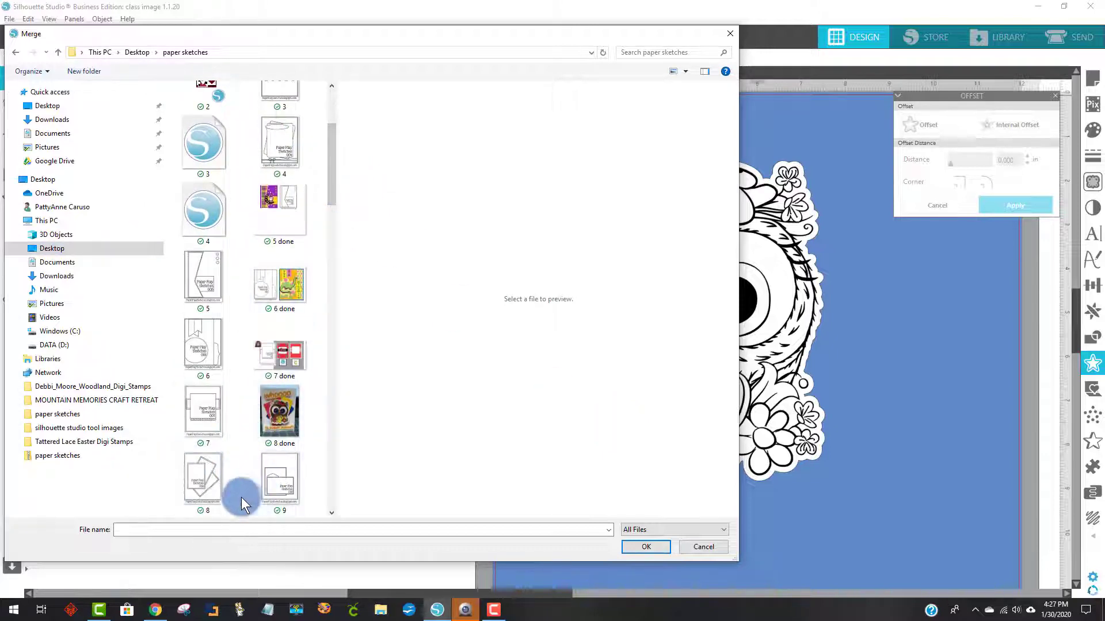
pyautogui.doubleClick(205, 477)
# Move the merged paper sketch off the mat and enlarge it to about 6.4 by 8.7 in.
pyautogui.moveTo(609, 262)
pyautogui.mouseDown()
pyautogui.moveTo(513, 227)
pyautogui.moveTo(345, 239)
pyautogui.mouseUp()
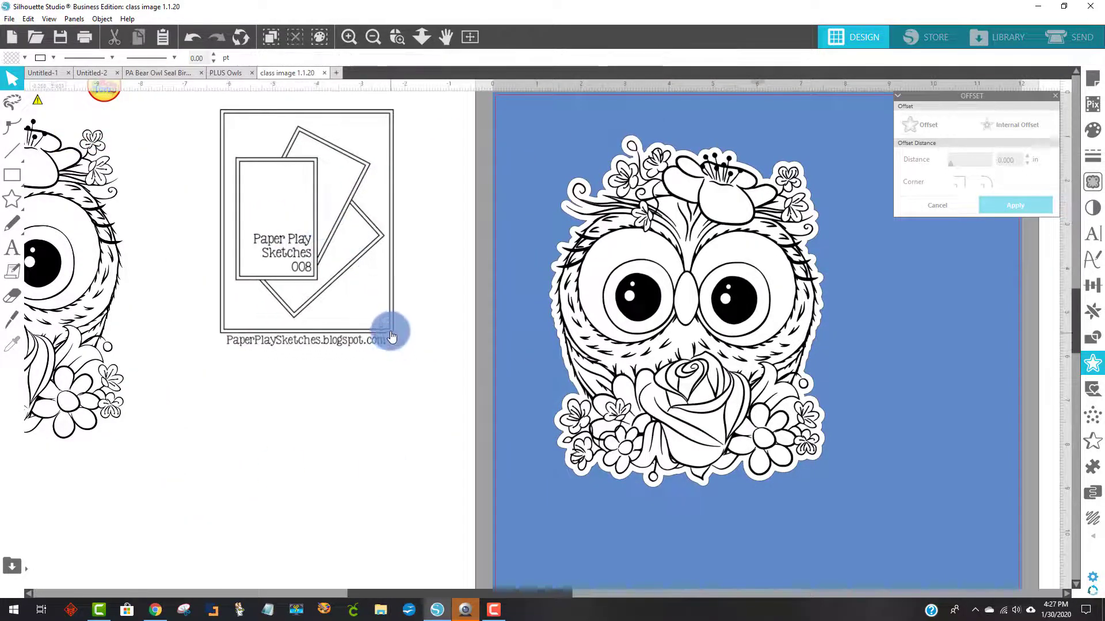
pyautogui.moveTo(392, 331)
pyautogui.mouseDown()
pyautogui.moveTo(481, 506)
pyautogui.moveTo(496, 495)
pyautogui.mouseUp()
pyautogui.moveTo(371, 374); pyautogui.dragTo(354, 378)
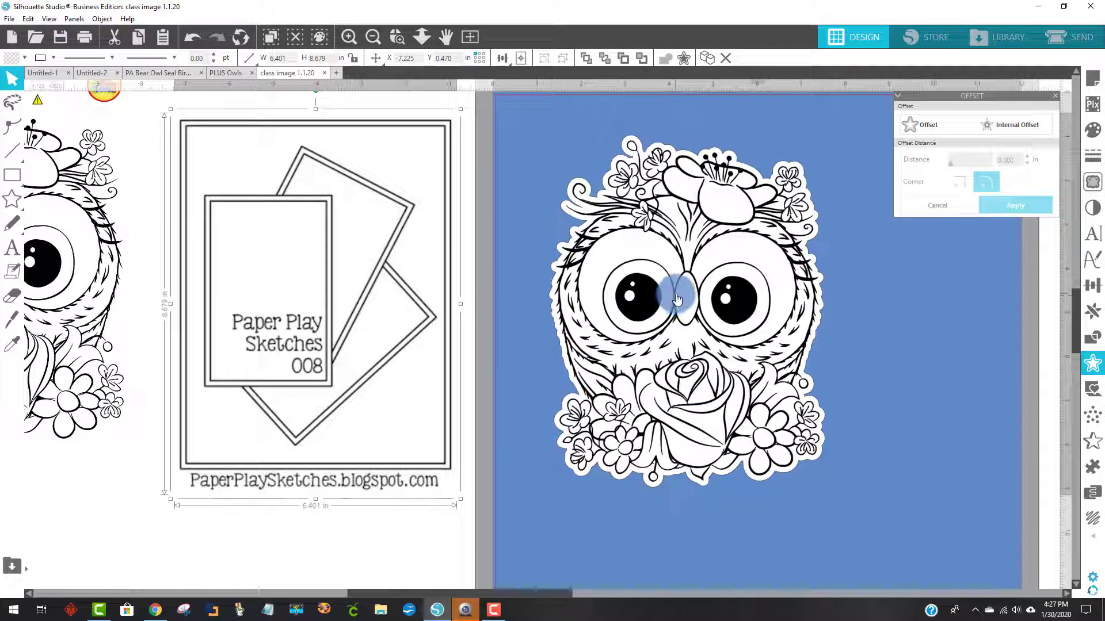
# Move the grouped owl off the mat to the area behind the paper sketch, leaving the mat empty.
pyautogui.click(648, 315)
pyautogui.moveTo(647, 313)
pyautogui.mouseDown()
pyautogui.moveTo(349, 302)
pyautogui.moveTo(265, 213)
pyautogui.moveTo(294, 221)
pyautogui.mouseUp()
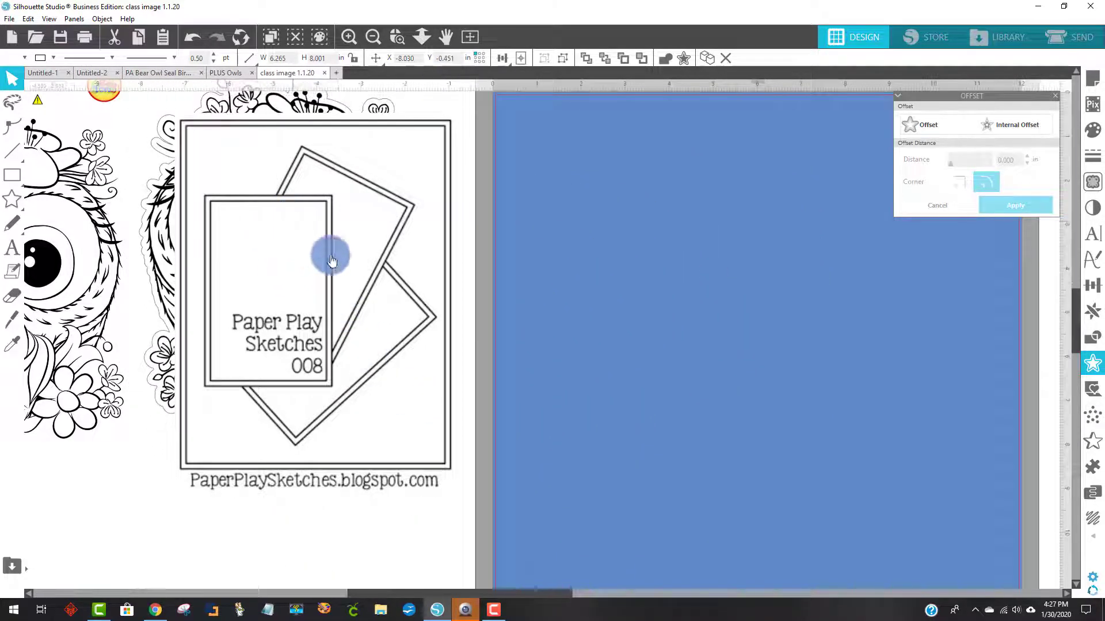
pyautogui.click(371, 557)
pyautogui.moveTo(368, 592); pyautogui.dragTo(431, 594)
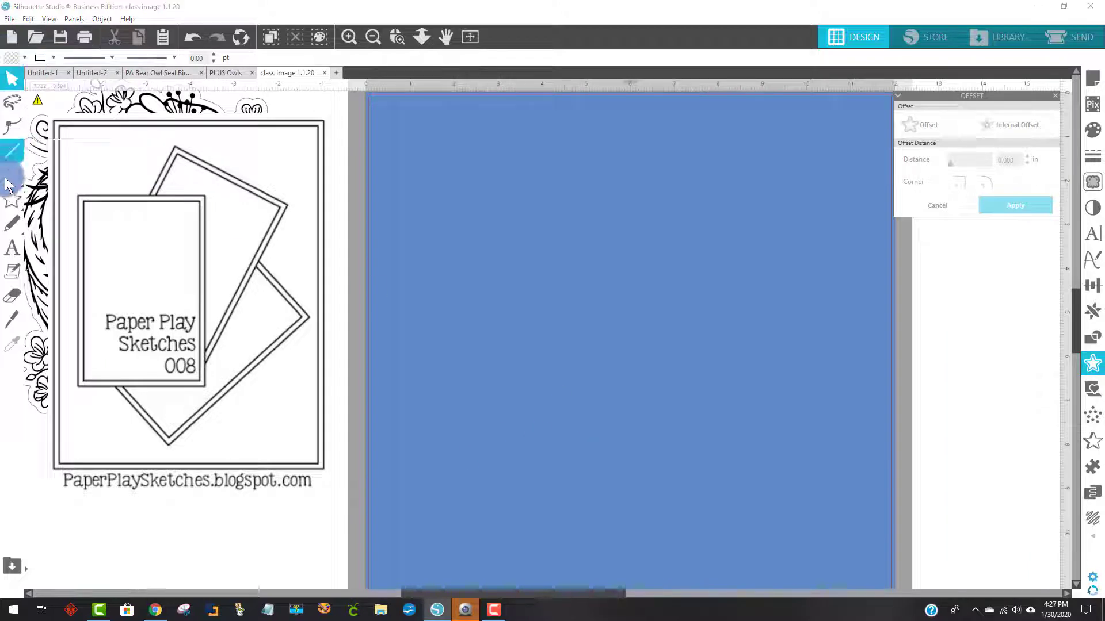
# Draw a rectangle about 2.6 by 3.3 in on the upper part of the empty mat.
pyautogui.moveTo(9, 178)
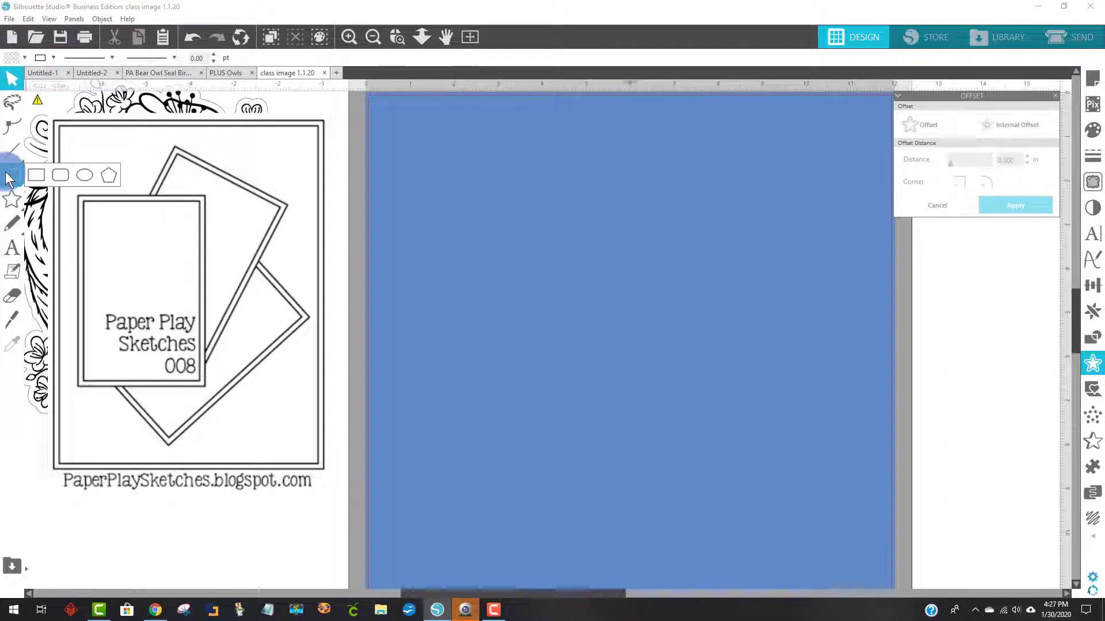
pyautogui.click(13, 172)
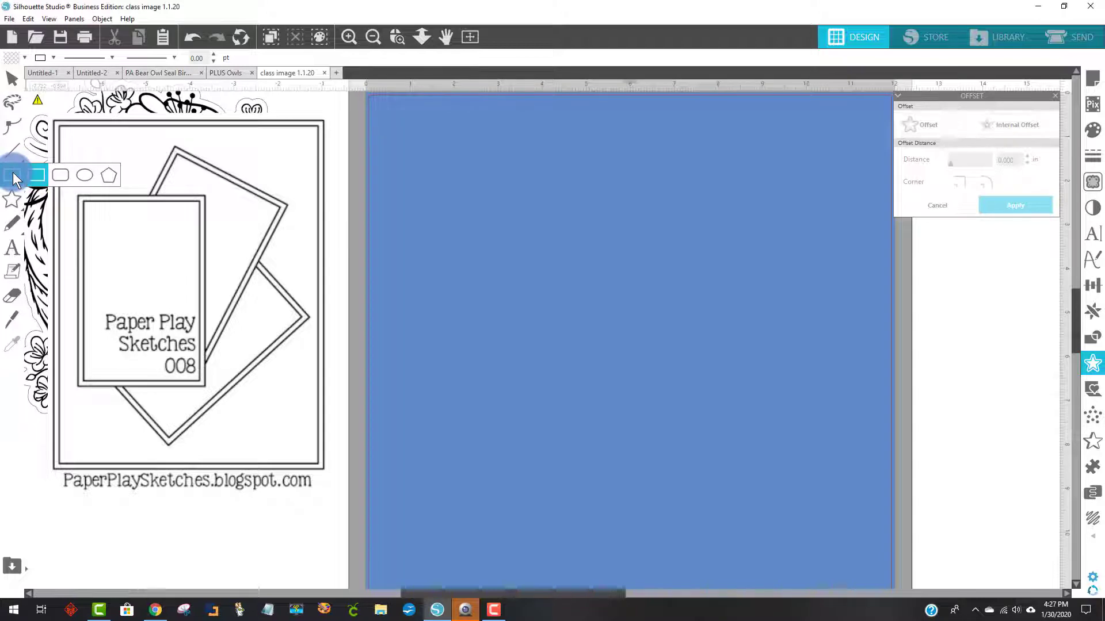
pyautogui.moveTo(523, 157)
pyautogui.mouseDown()
pyautogui.moveTo(625, 305)
pyautogui.moveTo(647, 312)
pyautogui.mouseUp()
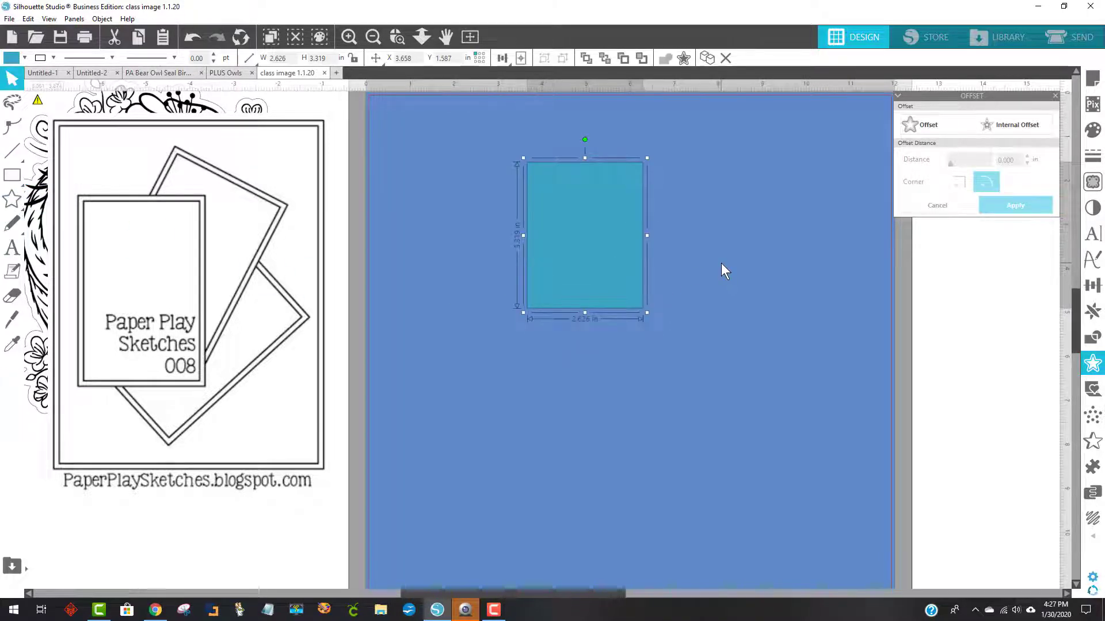
pyautogui.click(373, 36)
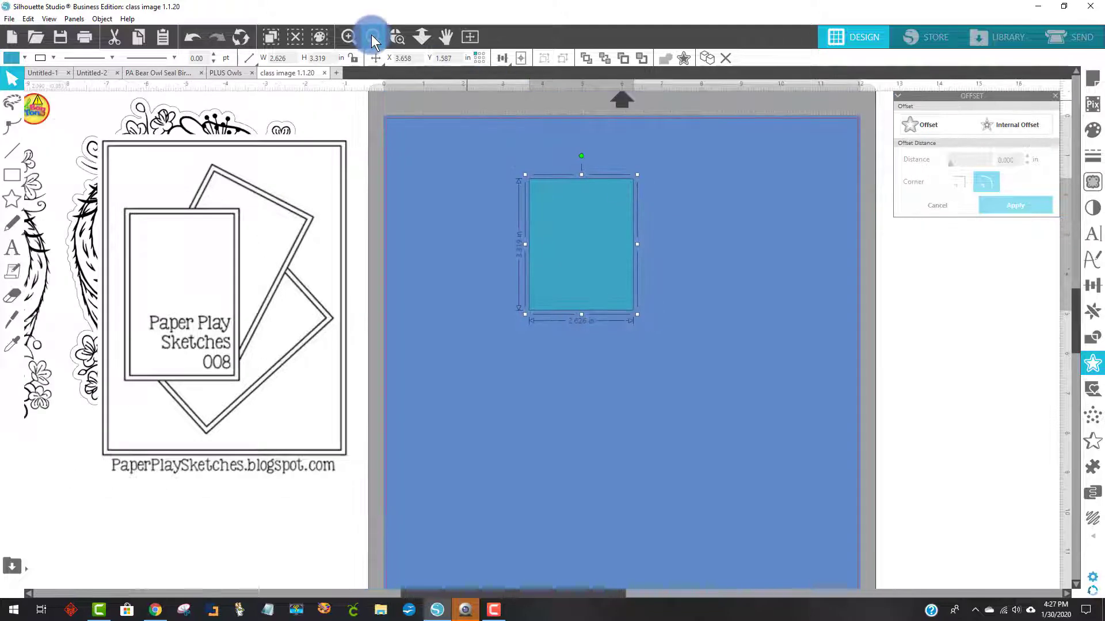
pyautogui.click(373, 37)
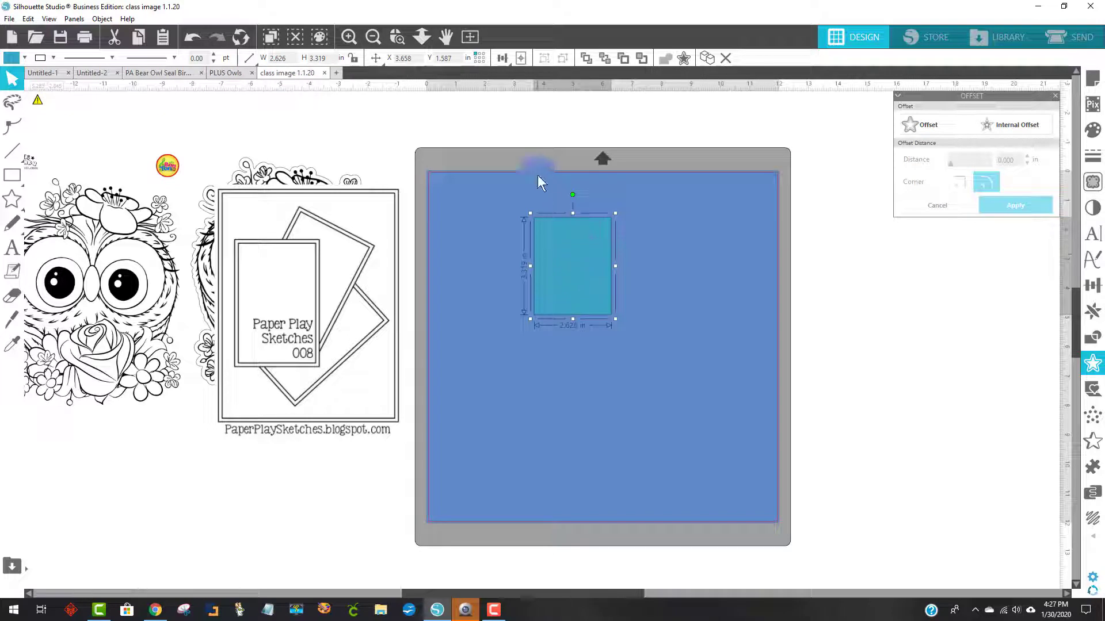
# Set the rectangle's width to 4.25 in and height to 5.5 in, and shift it slightly on the mat.
pyautogui.click(279, 58)
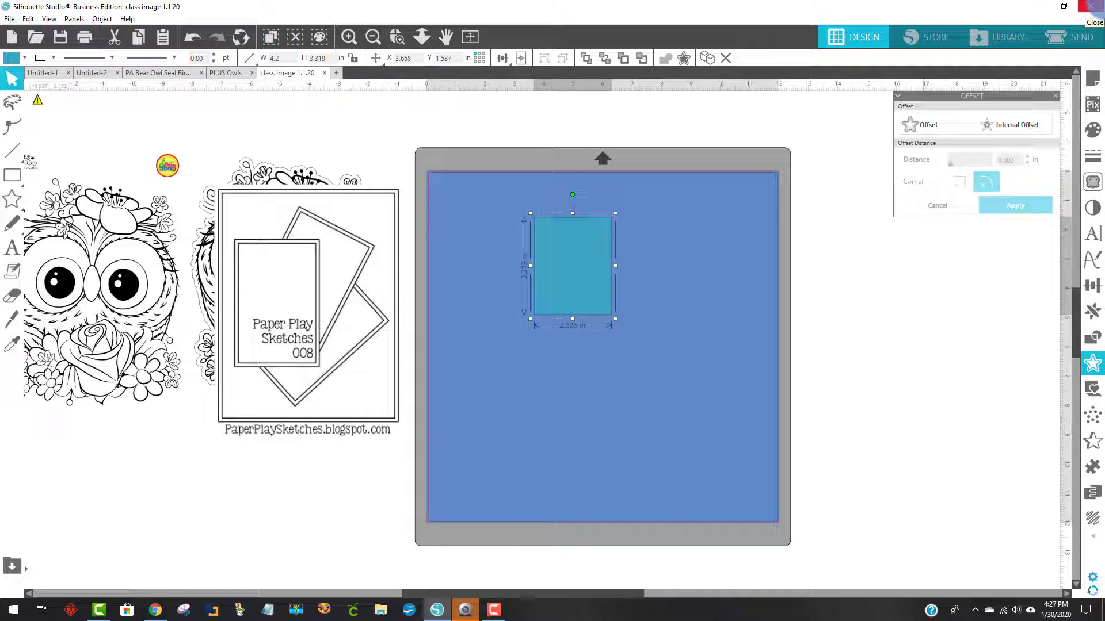
pyautogui.press('Return')
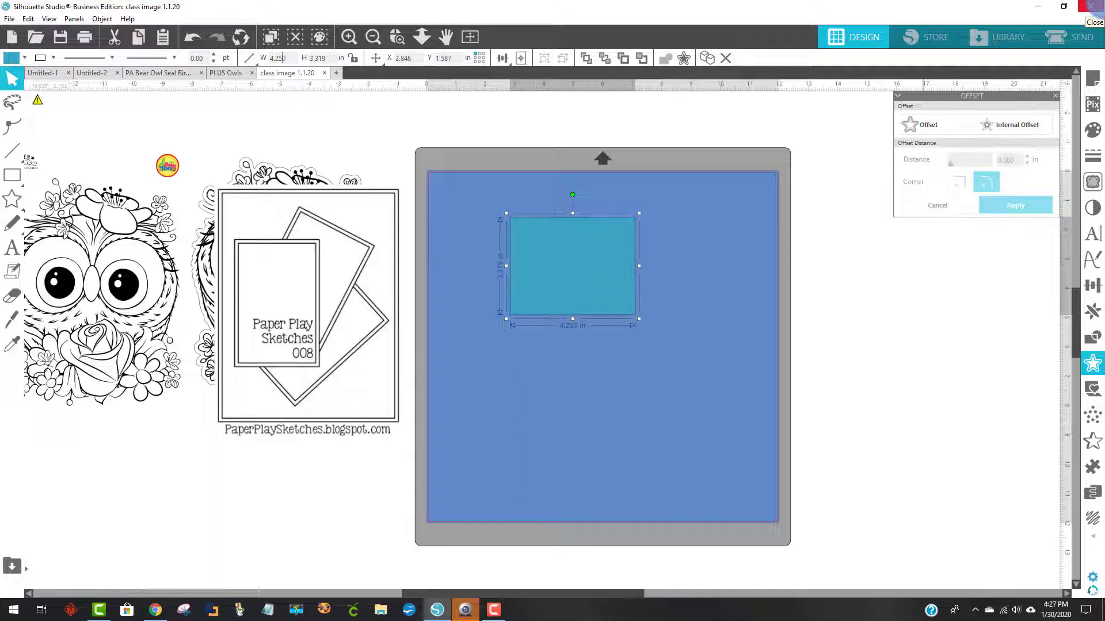
pyautogui.doubleClick(331, 53)
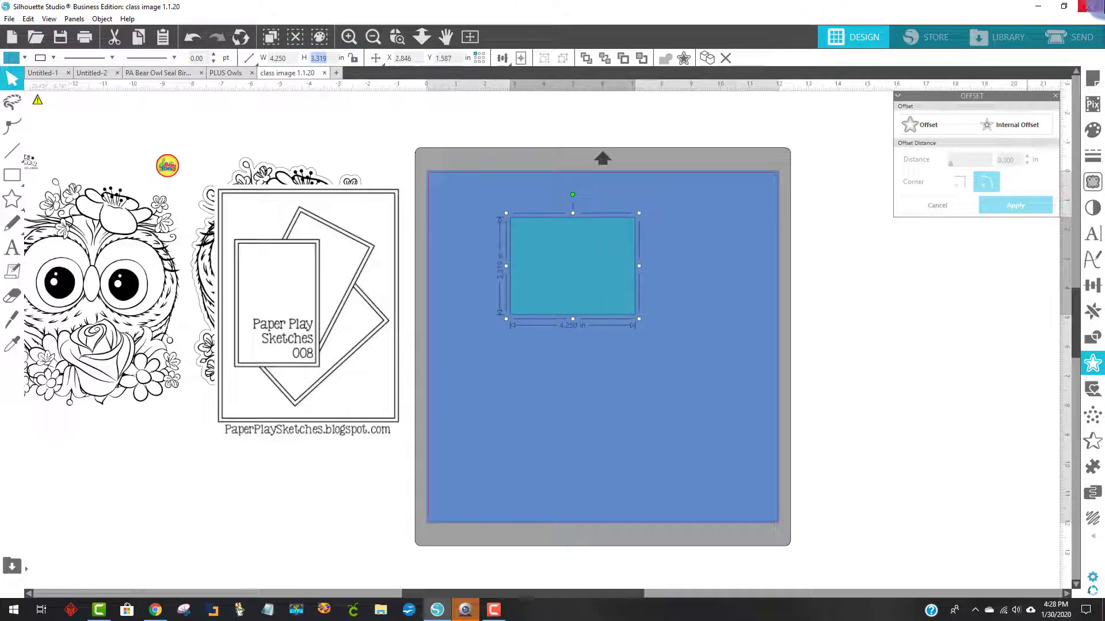
pyautogui.press('Return')
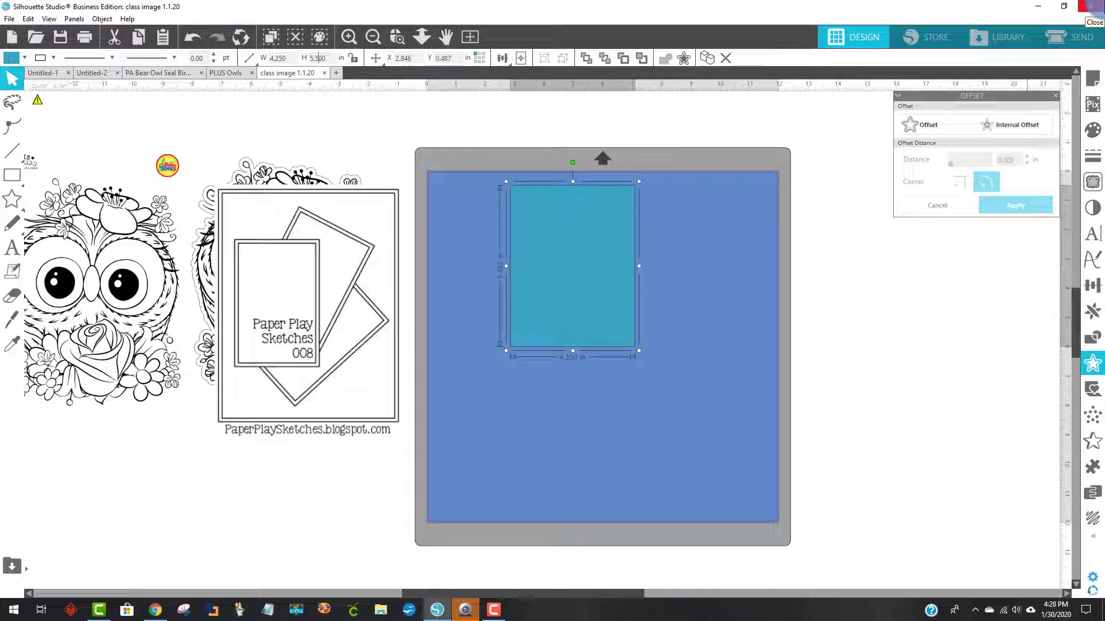
pyautogui.moveTo(627, 299); pyautogui.dragTo(613, 312)
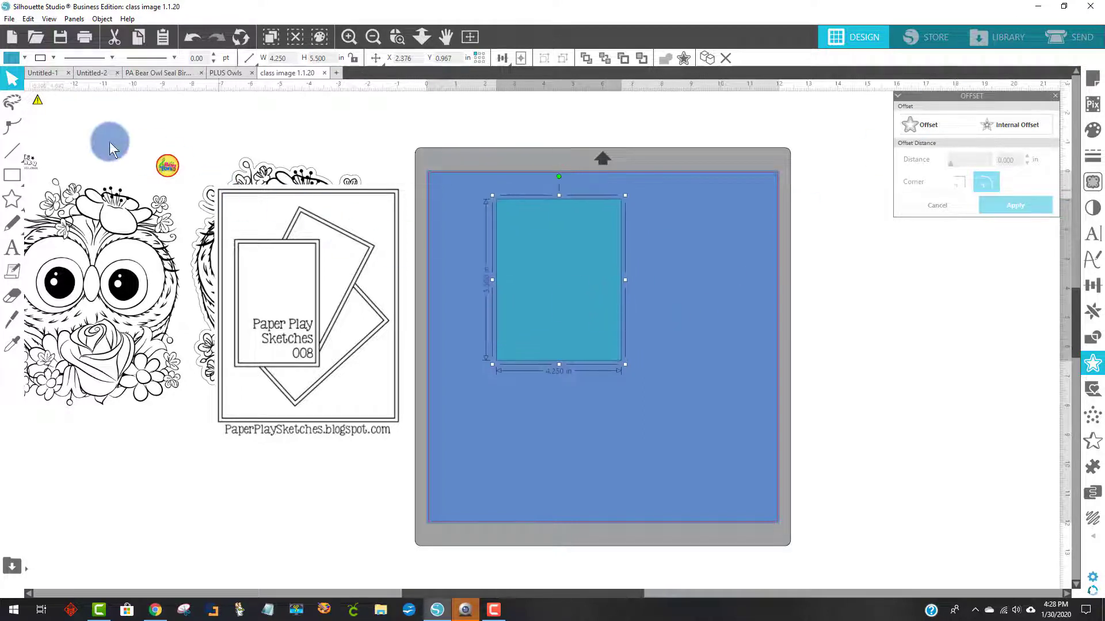
# Try a white fill on the card rectangle, then fill it with red instead.
pyautogui.click(10, 58)
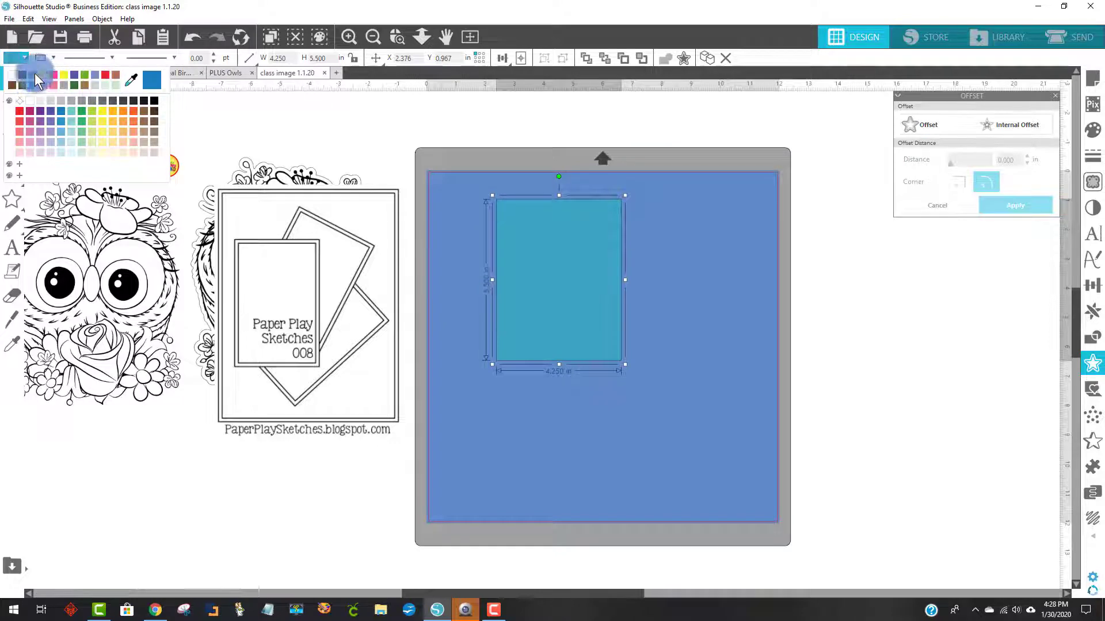
pyautogui.click(14, 75)
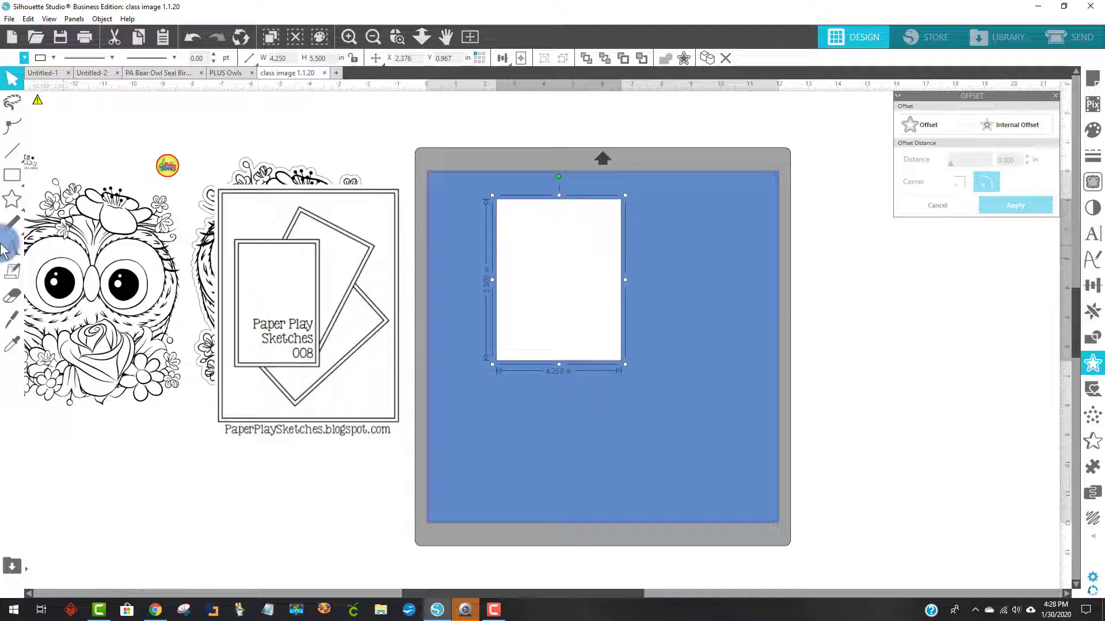
pyautogui.moveTo(518, 247); pyautogui.dragTo(519, 247)
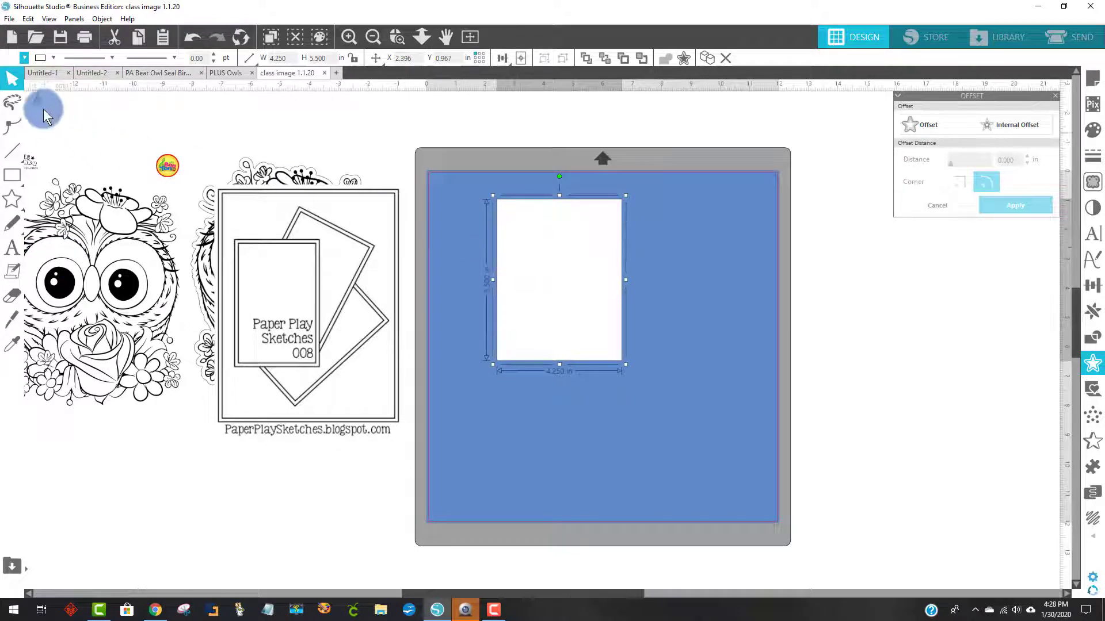
pyautogui.click(25, 58)
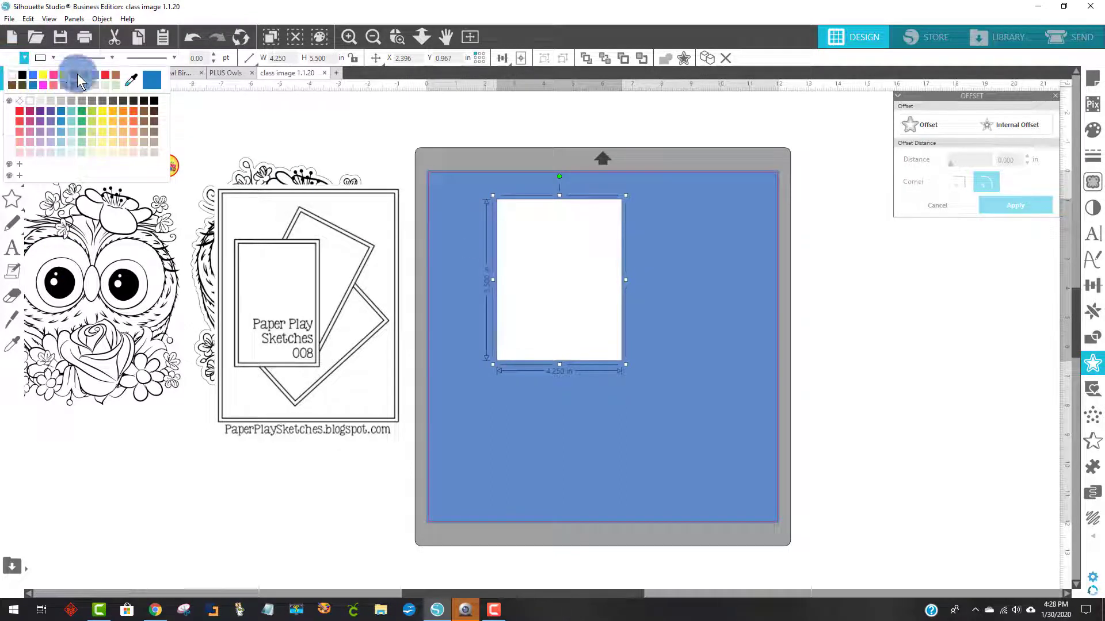
pyautogui.click(19, 110)
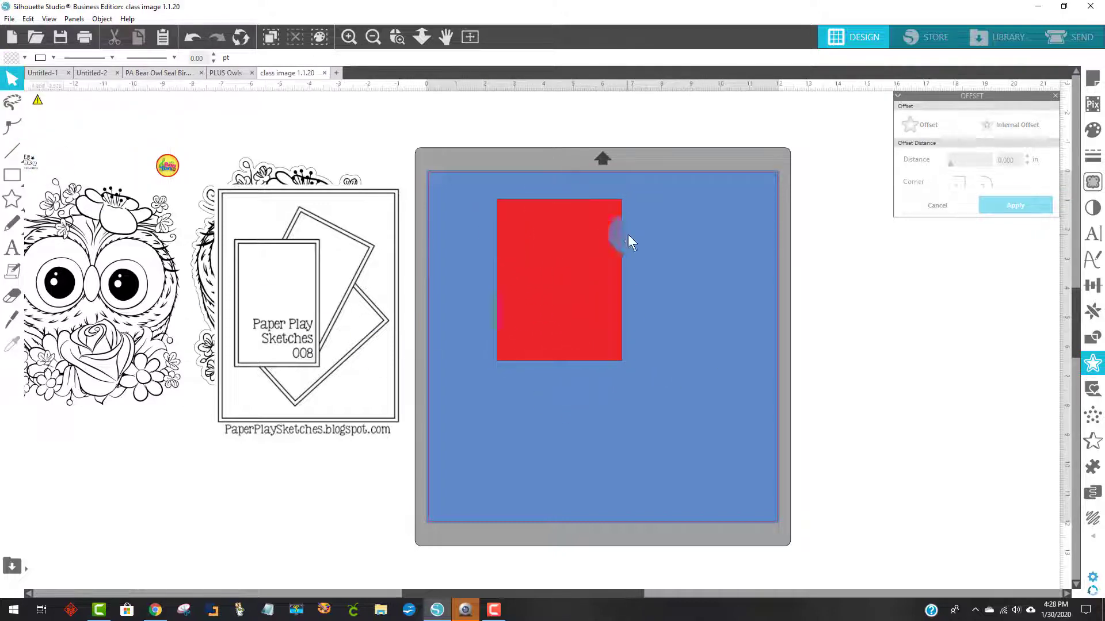
# Create an internal offset of the red rectangle at 0.125 in with sharp corners.
pyautogui.click(544, 256)
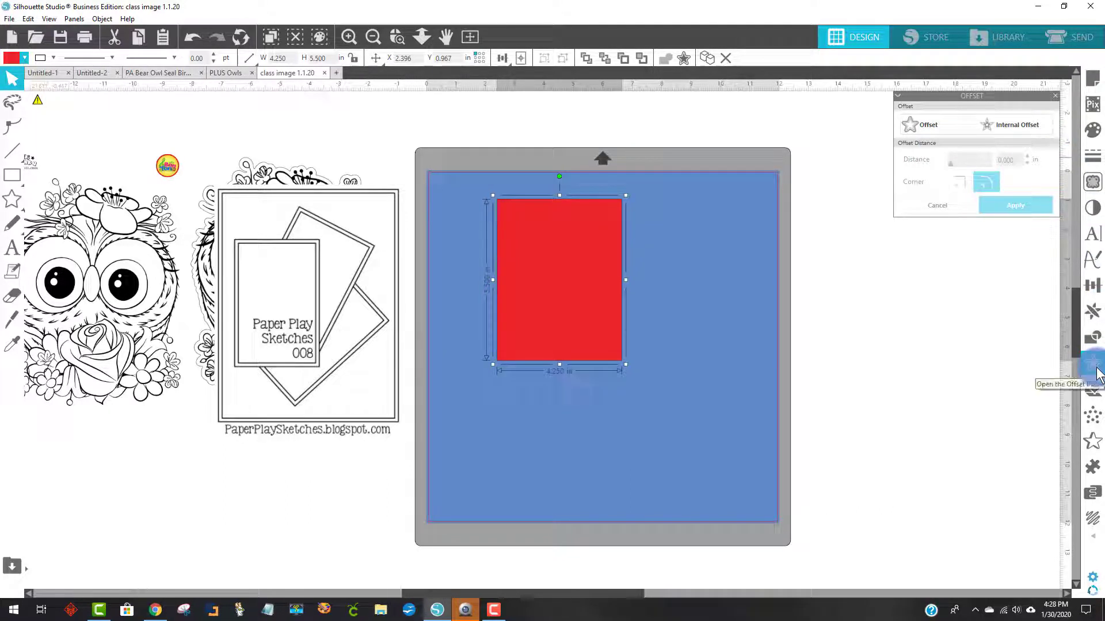
pyautogui.click(997, 119)
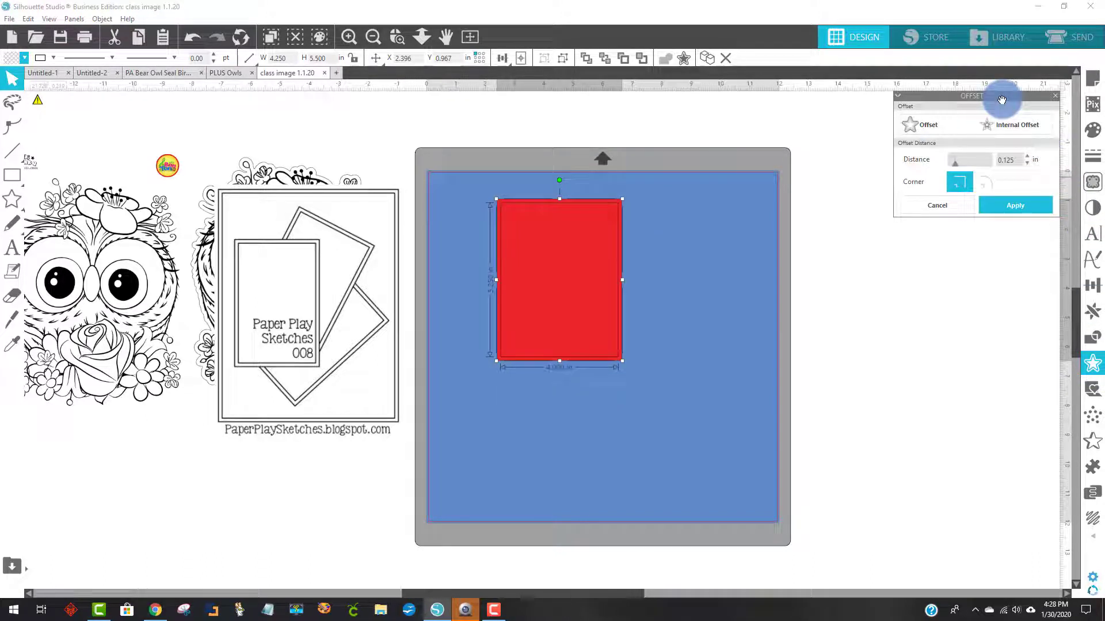
pyautogui.click(1007, 211)
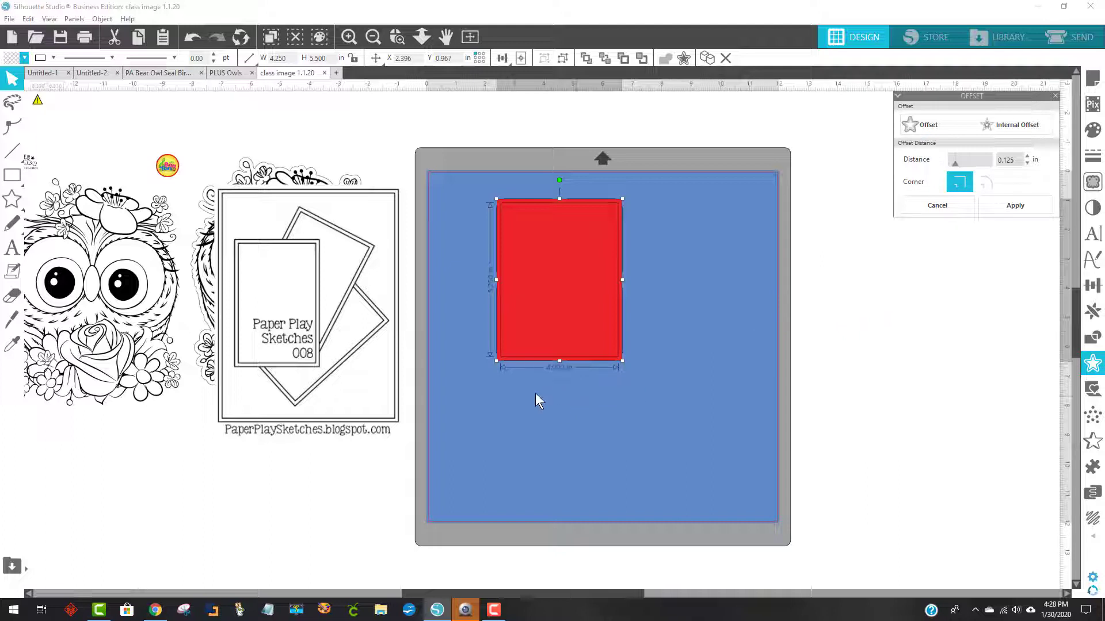
# Move the red rectangle out from under its inset, fill the inset with white and place it inside the red one.
pyautogui.click(554, 241)
pyautogui.moveTo(537, 210); pyautogui.dragTo(578, 284)
pyautogui.click(531, 210)
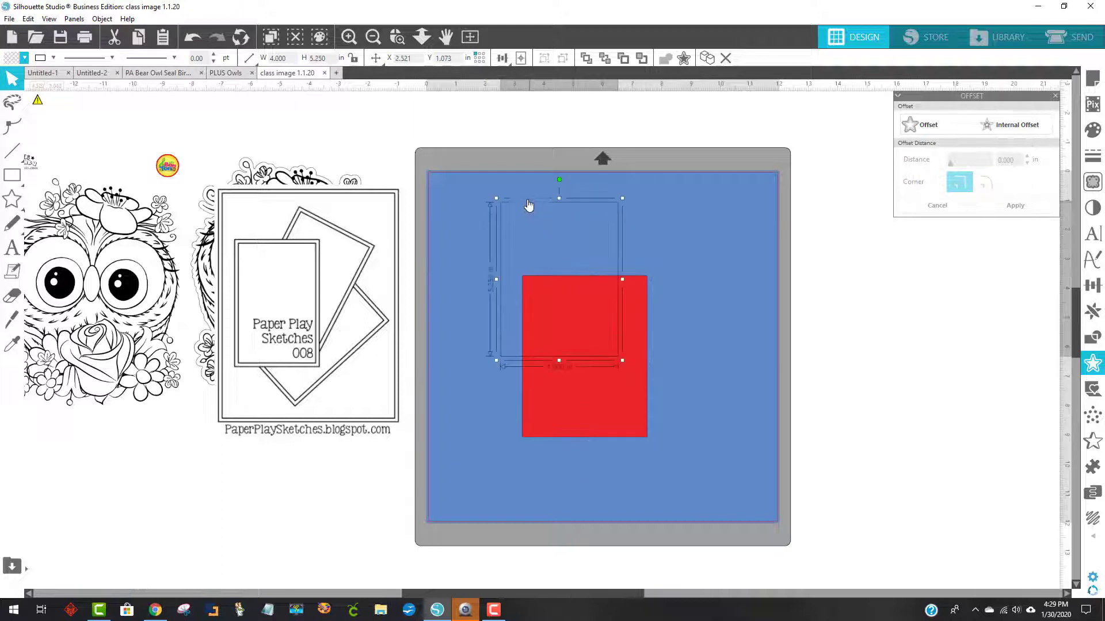
pyautogui.click(9, 57)
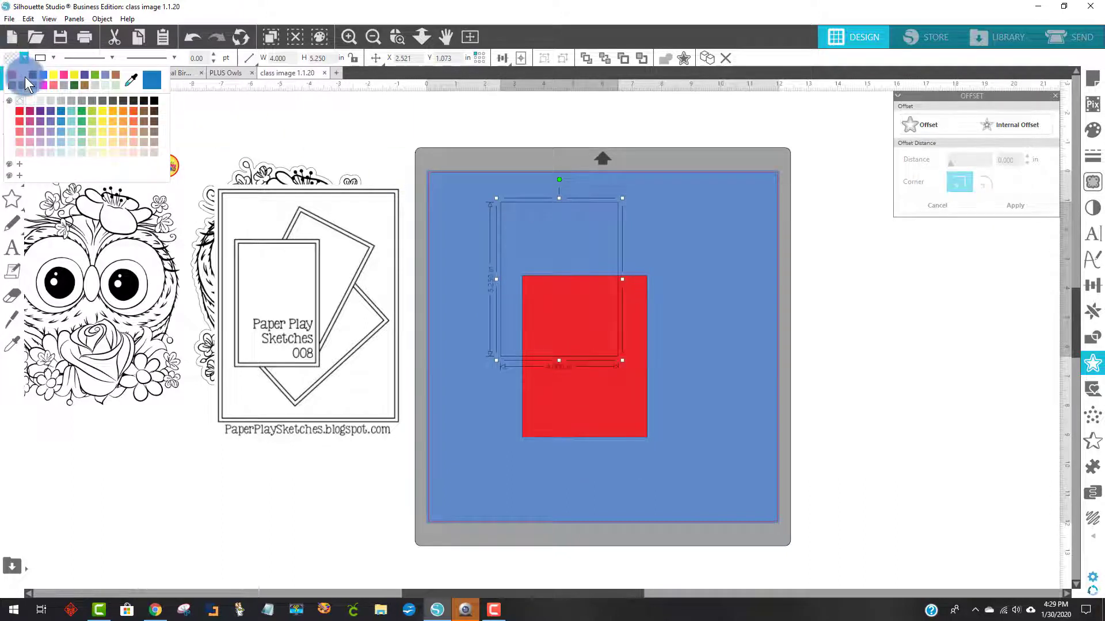
pyautogui.click(25, 77)
pyautogui.moveTo(556, 277); pyautogui.dragTo(604, 300)
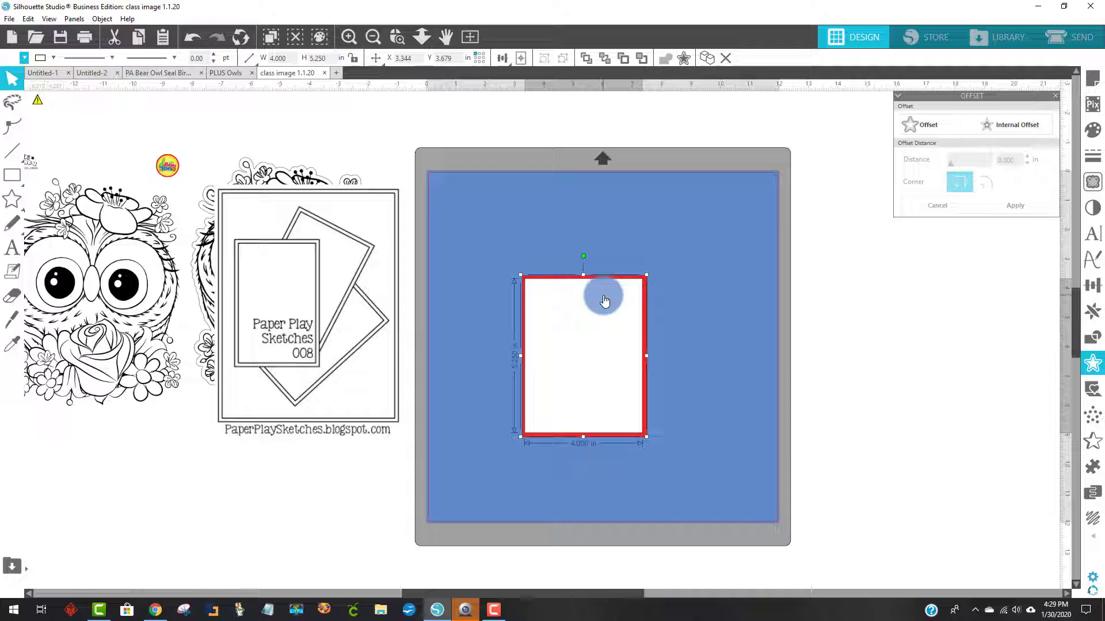
# Group the red card base with its white panel and move the group to the upper part of the mat.
pyautogui.moveTo(670, 462); pyautogui.dragTo(501, 259)
pyautogui.rightClick(587, 310)
pyautogui.click(612, 192)
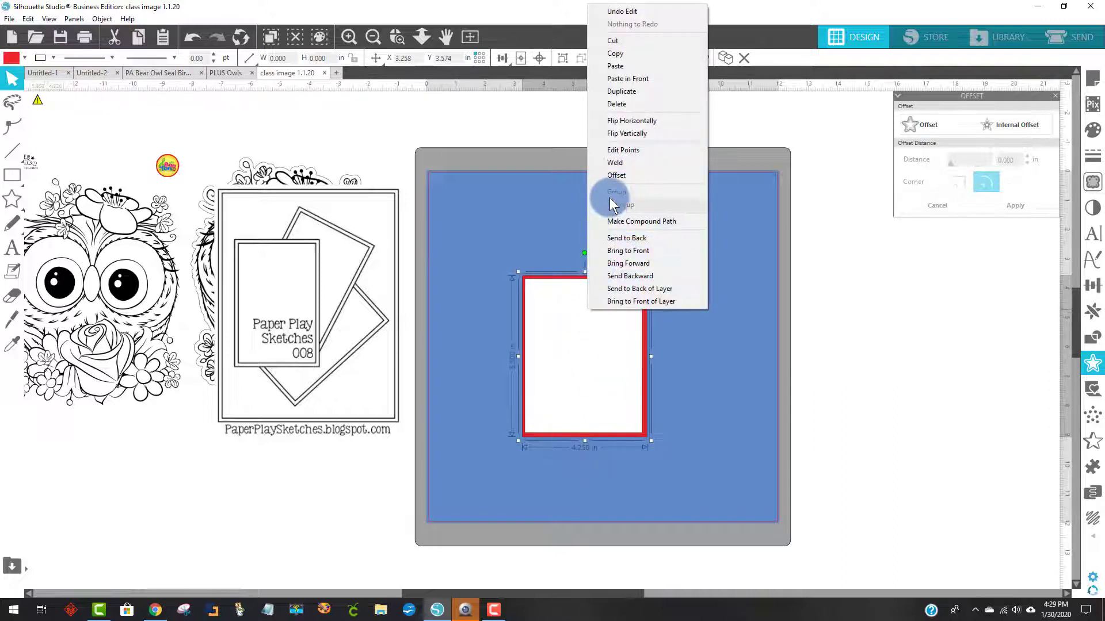
pyautogui.moveTo(586, 331)
pyautogui.mouseDown()
pyautogui.moveTo(548, 264)
pyautogui.moveTo(565, 262)
pyautogui.mouseUp()
# Shrink the paper sketch to about 4.7 by 6.3 in and place it beside the card base.
pyautogui.click(389, 360)
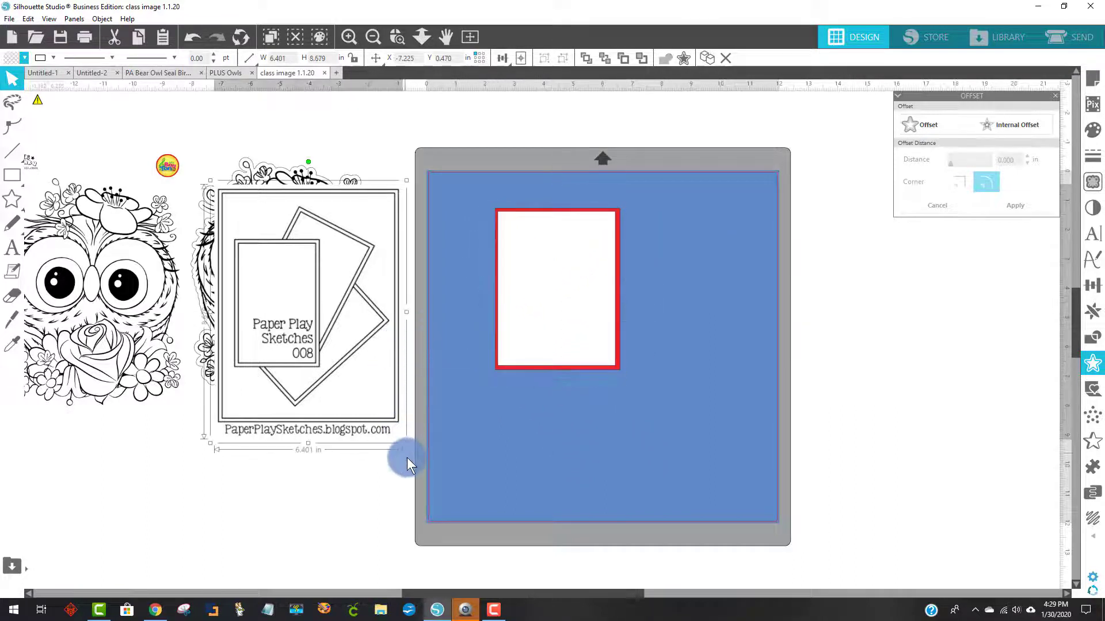
pyautogui.moveTo(409, 444)
pyautogui.mouseDown()
pyautogui.moveTo(365, 363)
pyautogui.moveTo(354, 373)
pyautogui.moveTo(437, 365)
pyautogui.moveTo(453, 348)
pyautogui.moveTo(419, 343)
pyautogui.mouseUp()
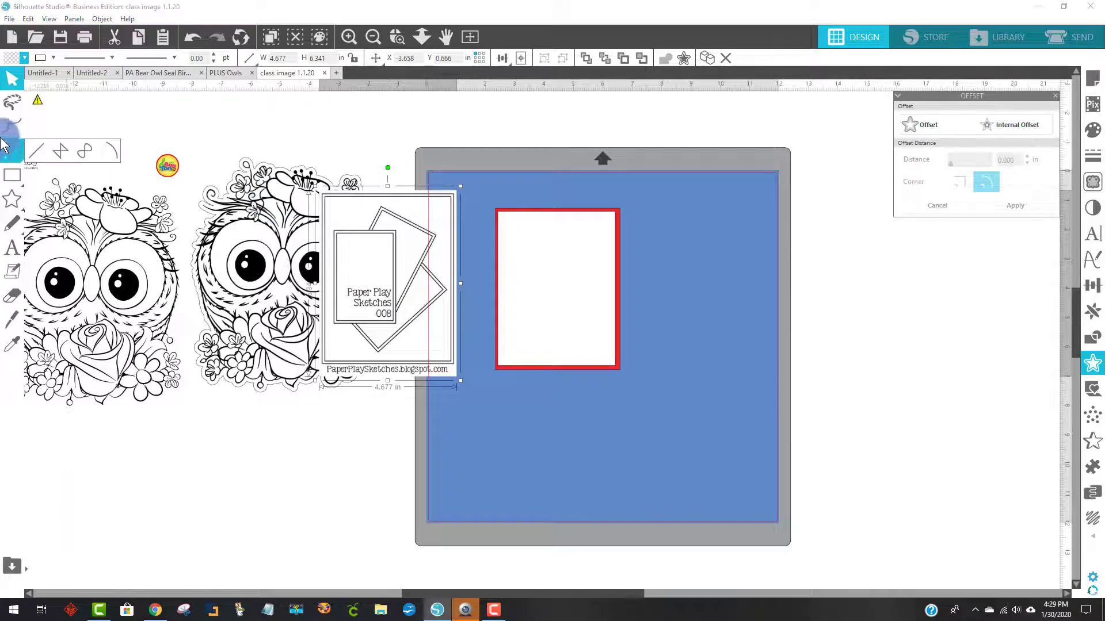
# Draw a rectangle about 2.16 by 3.04 in over the sketch's front panel and move it onto the card.
pyautogui.click(36, 175)
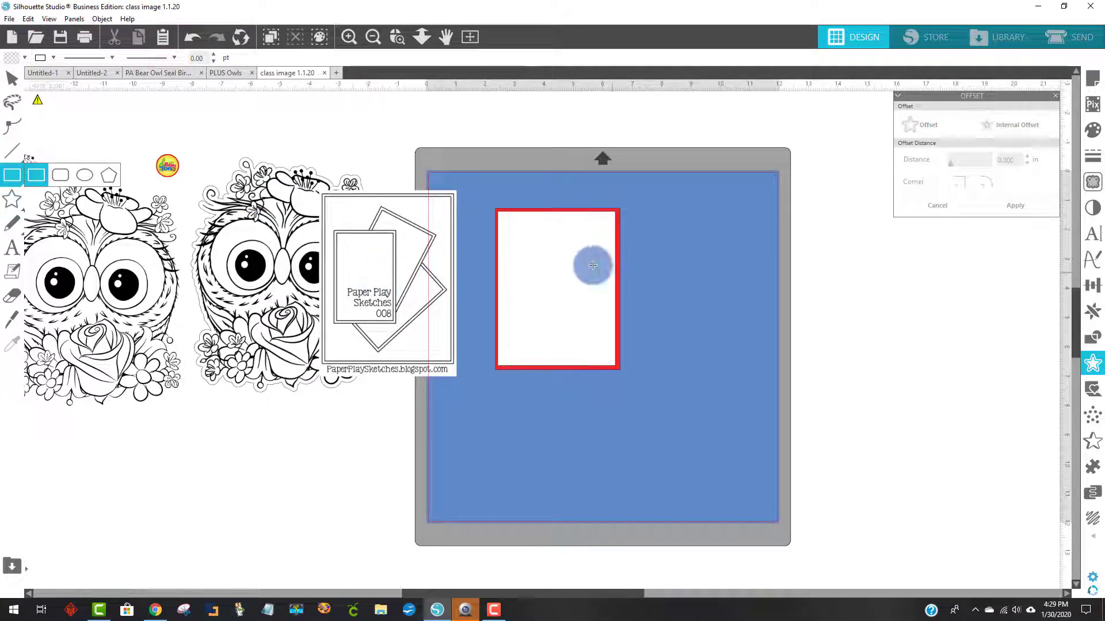
pyautogui.moveTo(332, 229)
pyautogui.mouseDown()
pyautogui.moveTo(387, 288)
pyautogui.moveTo(399, 327)
pyautogui.moveTo(396, 319)
pyautogui.mouseUp()
pyautogui.moveTo(355, 287); pyautogui.dragTo(649, 282)
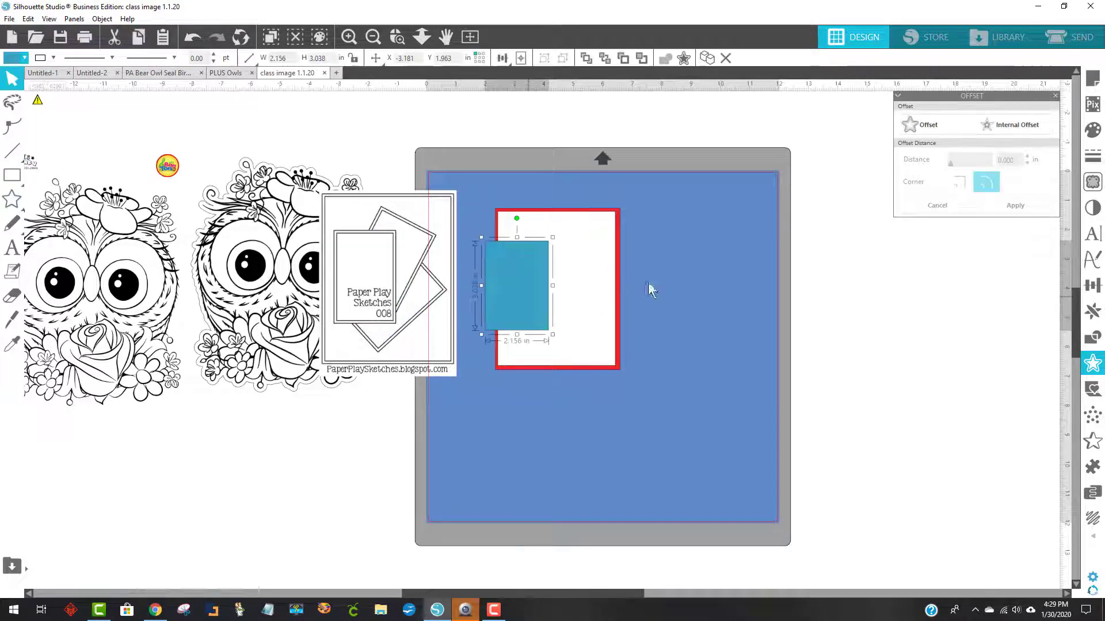
# Shrink the paper sketch to about 4.49 by 6.09 in and move the teal panel onto the middle of the card.
pyautogui.click(432, 248)
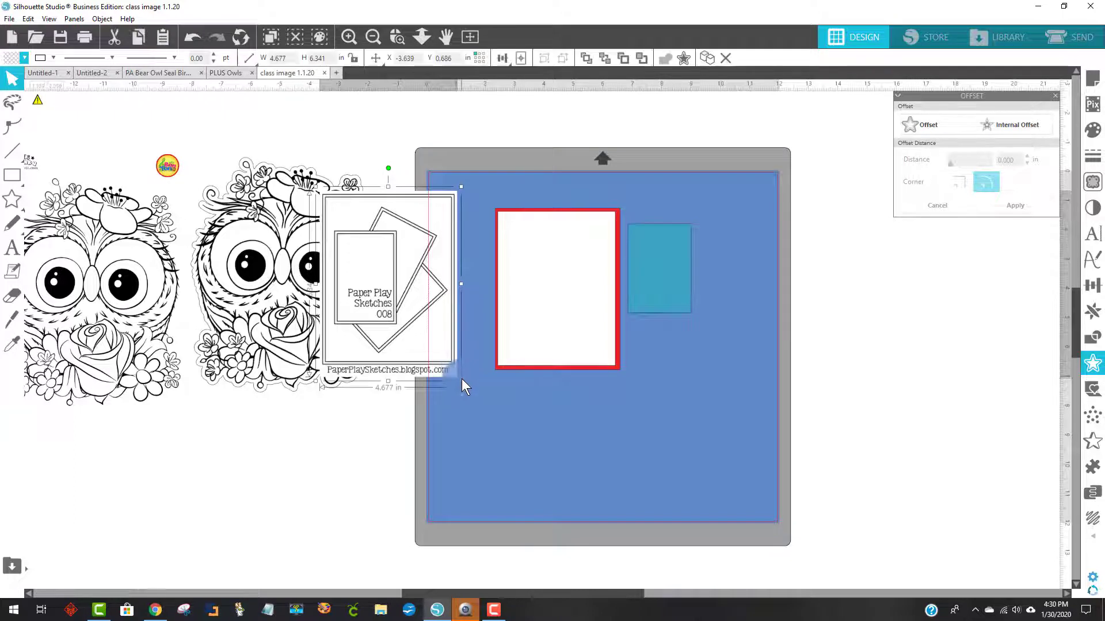
pyautogui.moveTo(424, 316)
pyautogui.mouseDown()
pyautogui.moveTo(530, 338)
pyautogui.moveTo(596, 326)
pyautogui.moveTo(420, 301)
pyautogui.mouseUp()
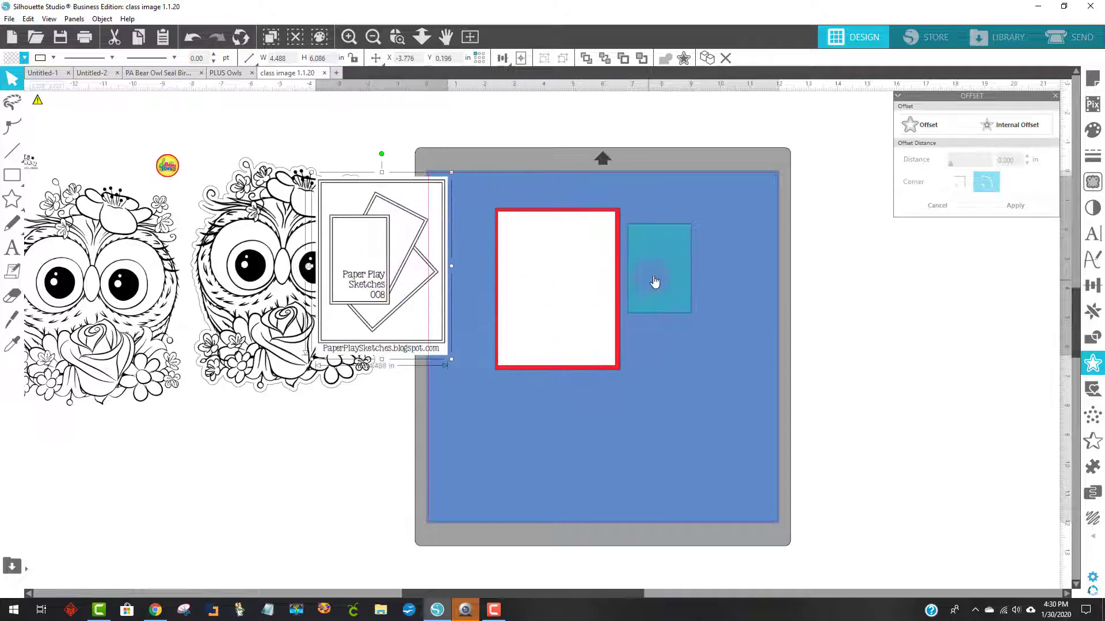
pyautogui.moveTo(653, 283)
pyautogui.mouseDown()
pyautogui.moveTo(354, 264)
pyautogui.moveTo(546, 290)
pyautogui.mouseUp()
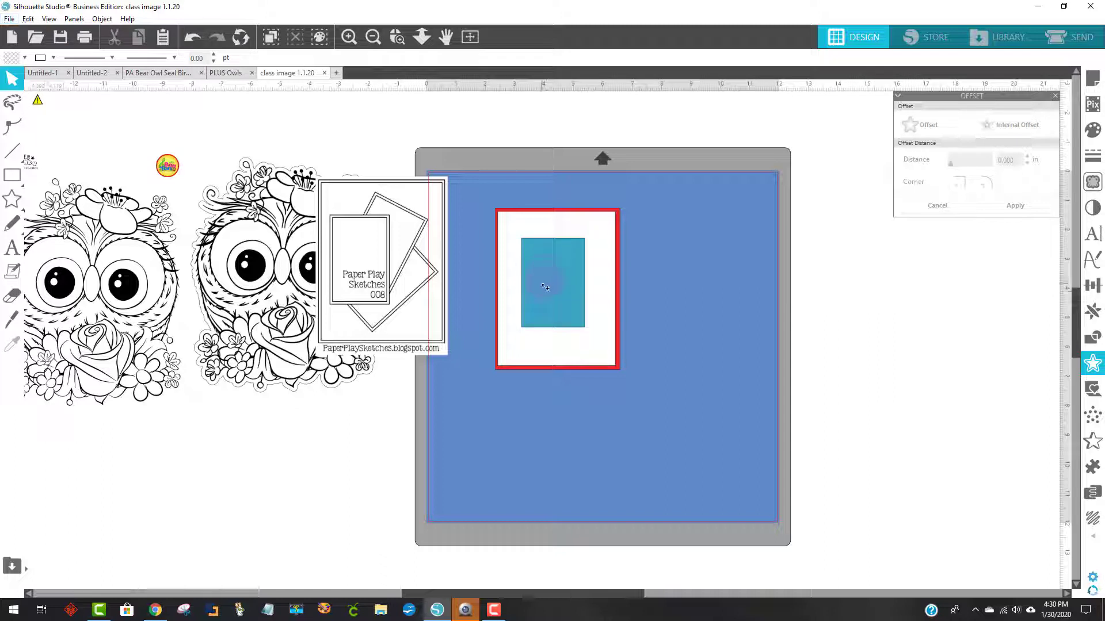
# Place two copies of the teal panel beside the card and fill the original on the card with bright blue.
pyautogui.moveTo(545, 287); pyautogui.dragTo(668, 257)
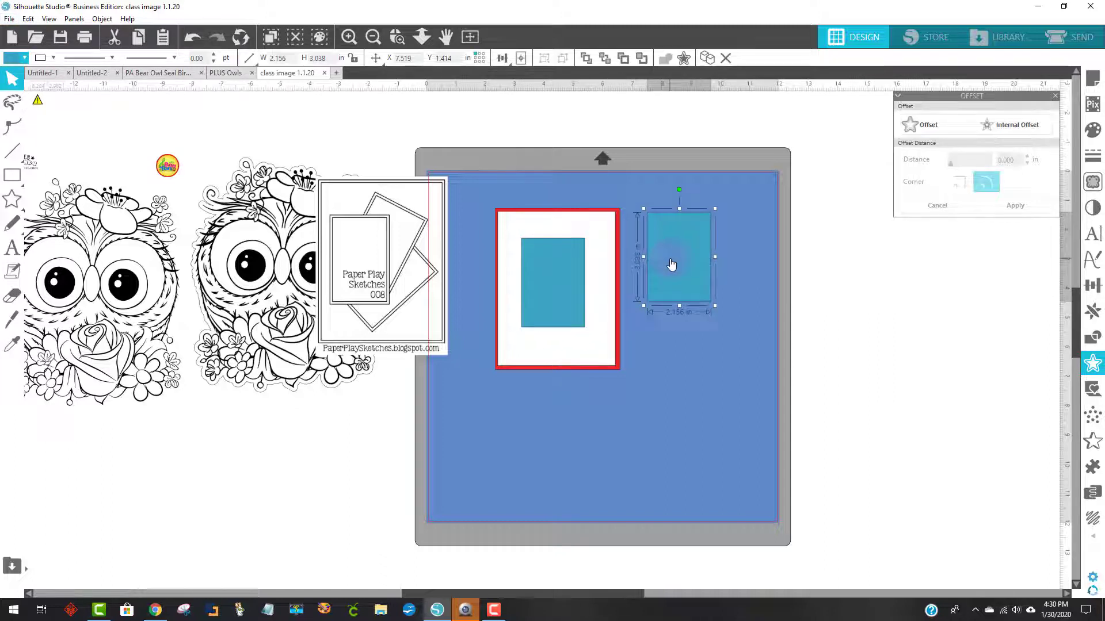
pyautogui.moveTo(707, 265); pyautogui.dragTo(766, 274)
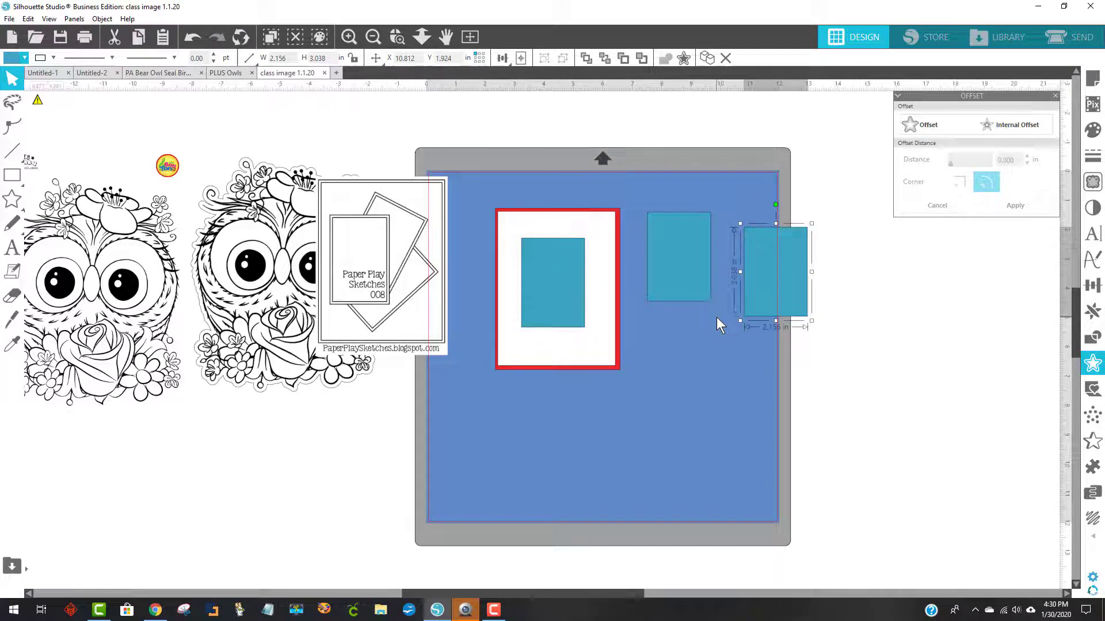
pyautogui.click(589, 305)
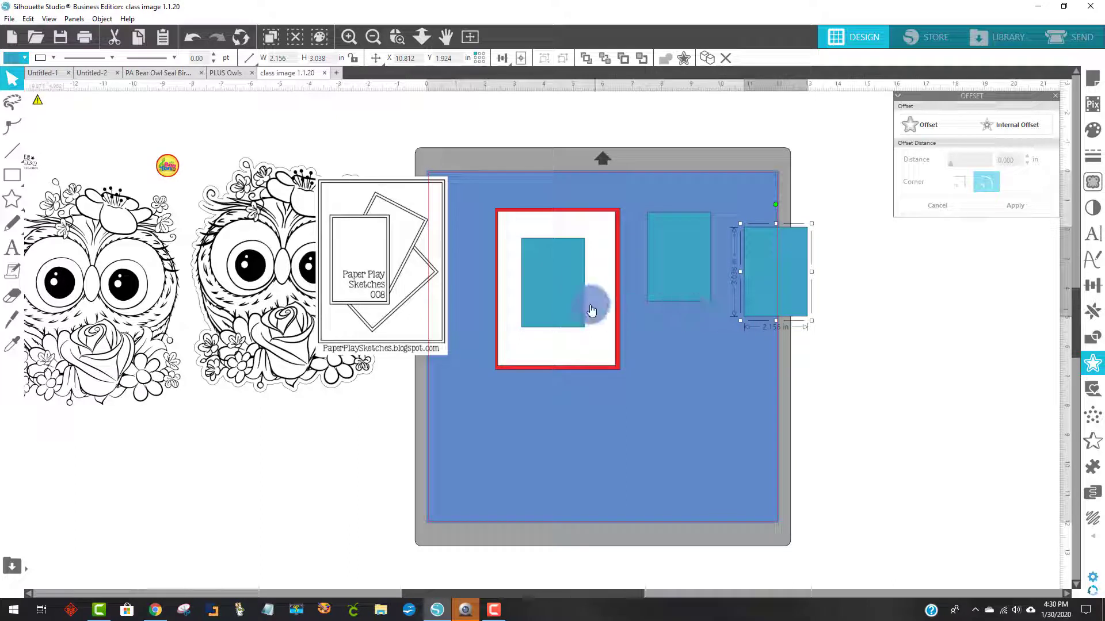
pyautogui.click(22, 57)
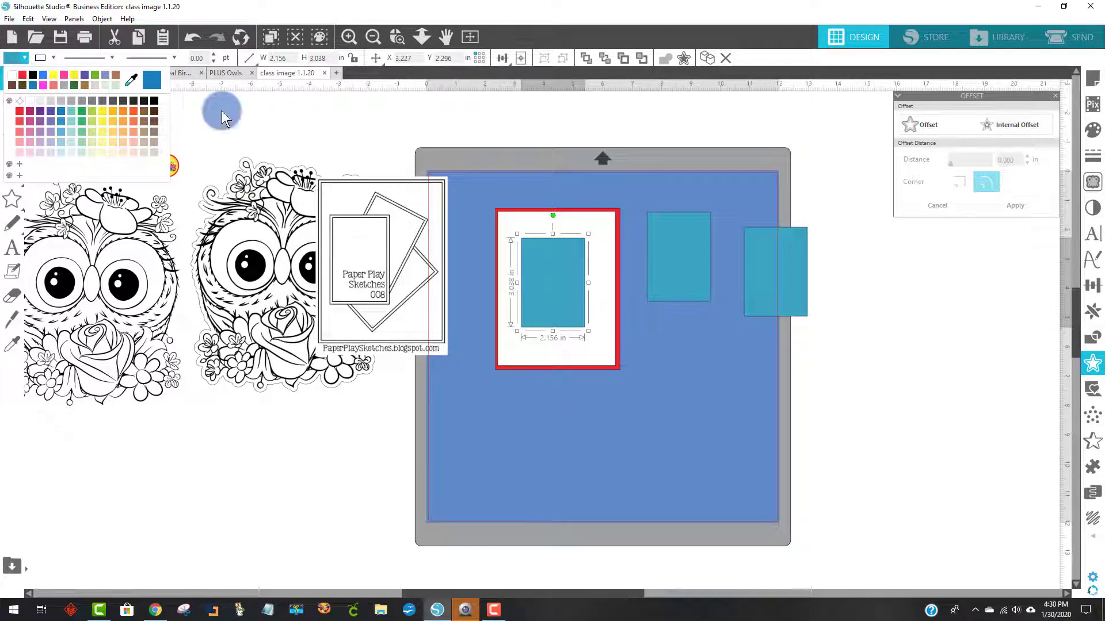
pyautogui.click(401, 216)
pyautogui.click(12, 57)
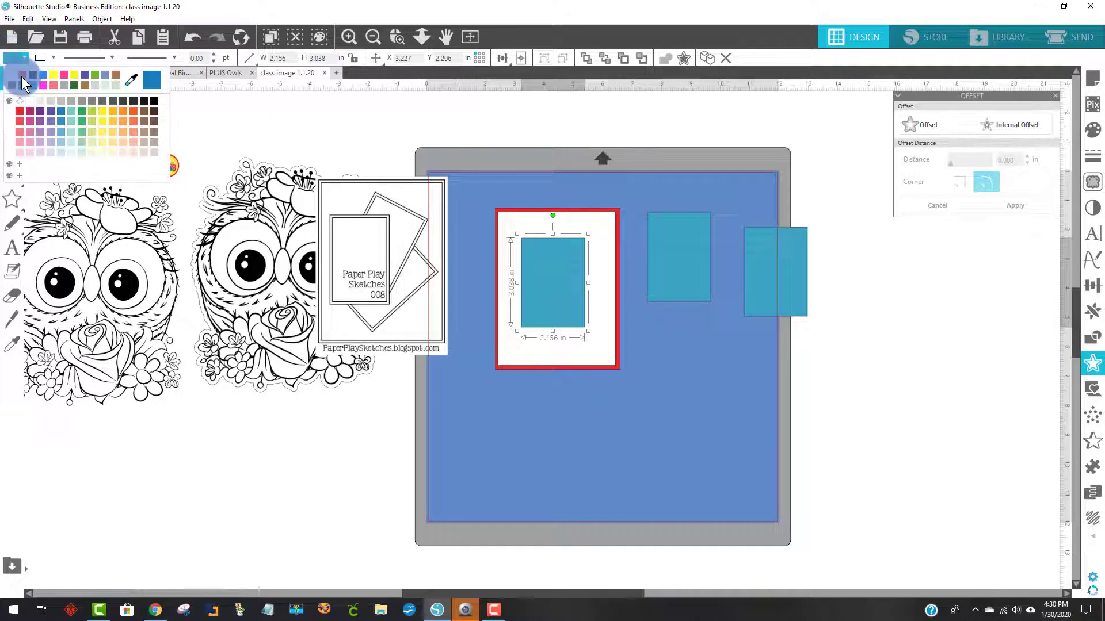
pyautogui.click(40, 74)
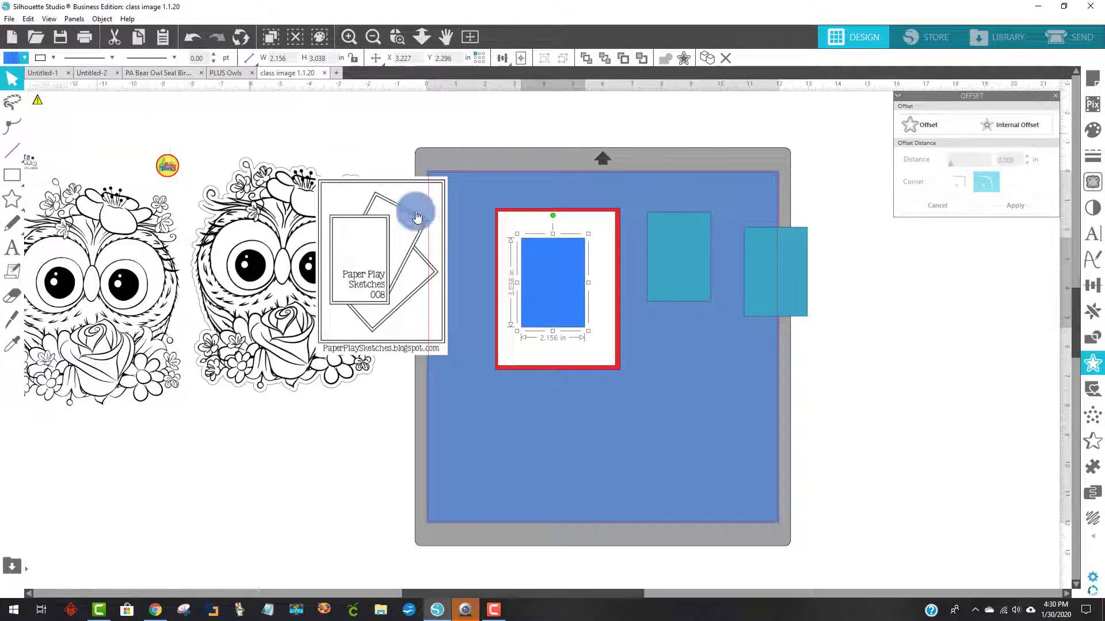
# Set the blue panel aside off the mat and fill the two teal copies, the nearer one yellow and the outer one red.
pyautogui.moveTo(559, 278); pyautogui.dragTo(894, 276)
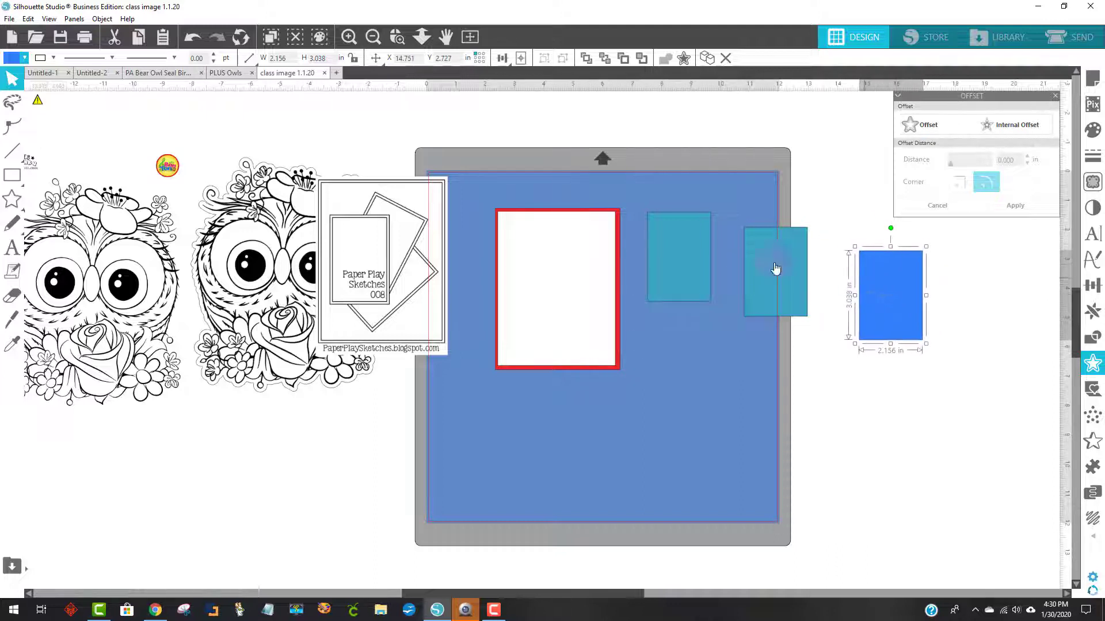
pyautogui.click(677, 267)
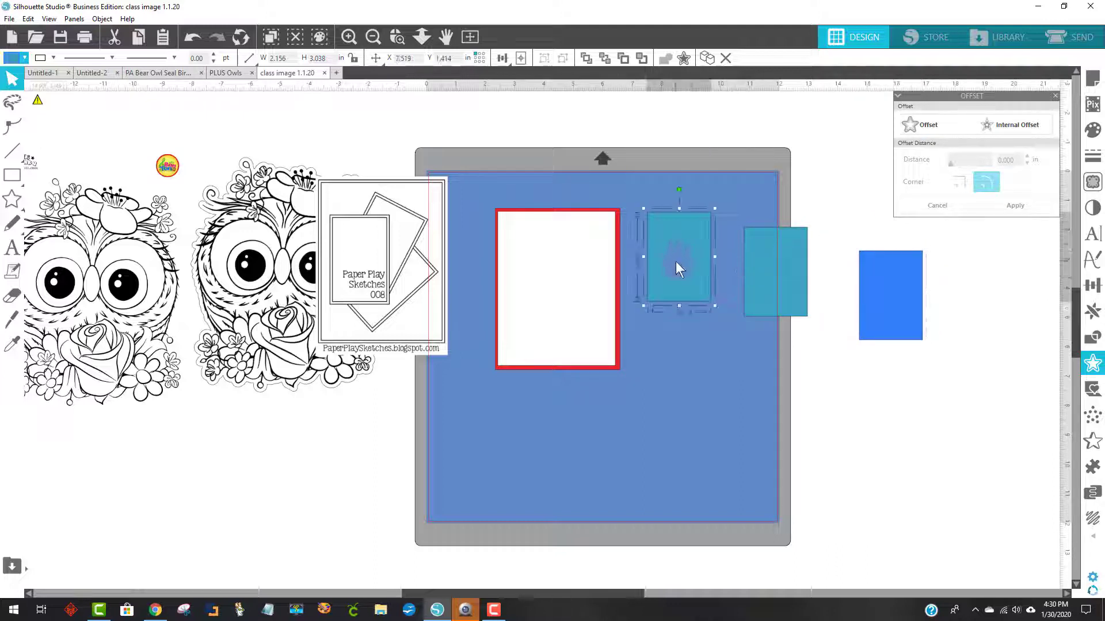
pyautogui.click(16, 57)
pyautogui.click(54, 75)
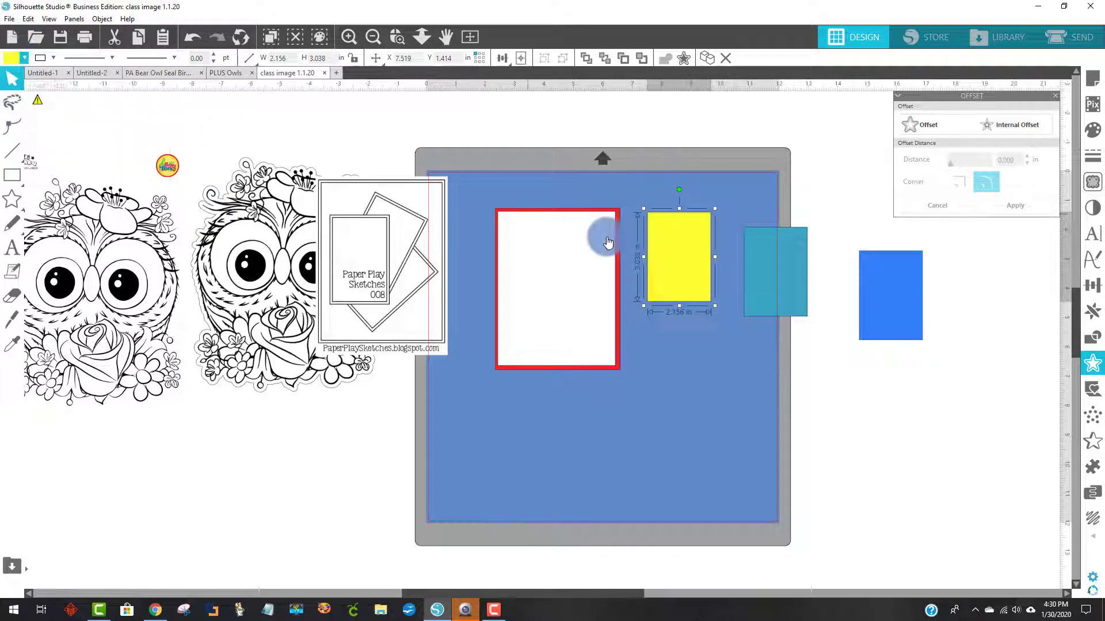
pyautogui.click(771, 278)
pyautogui.click(11, 57)
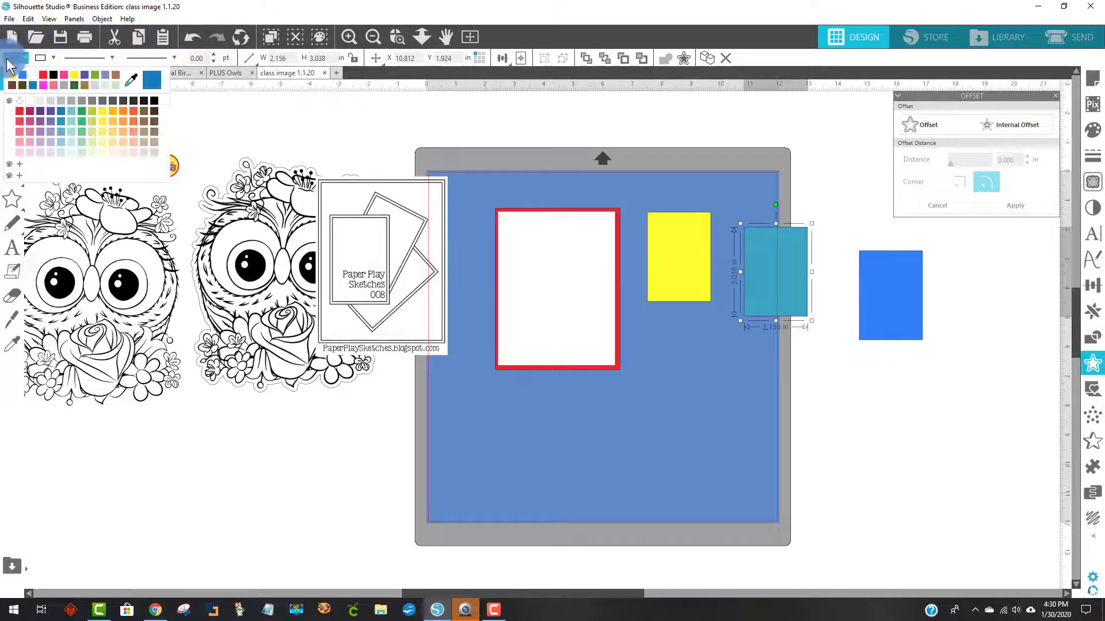
pyautogui.click(39, 75)
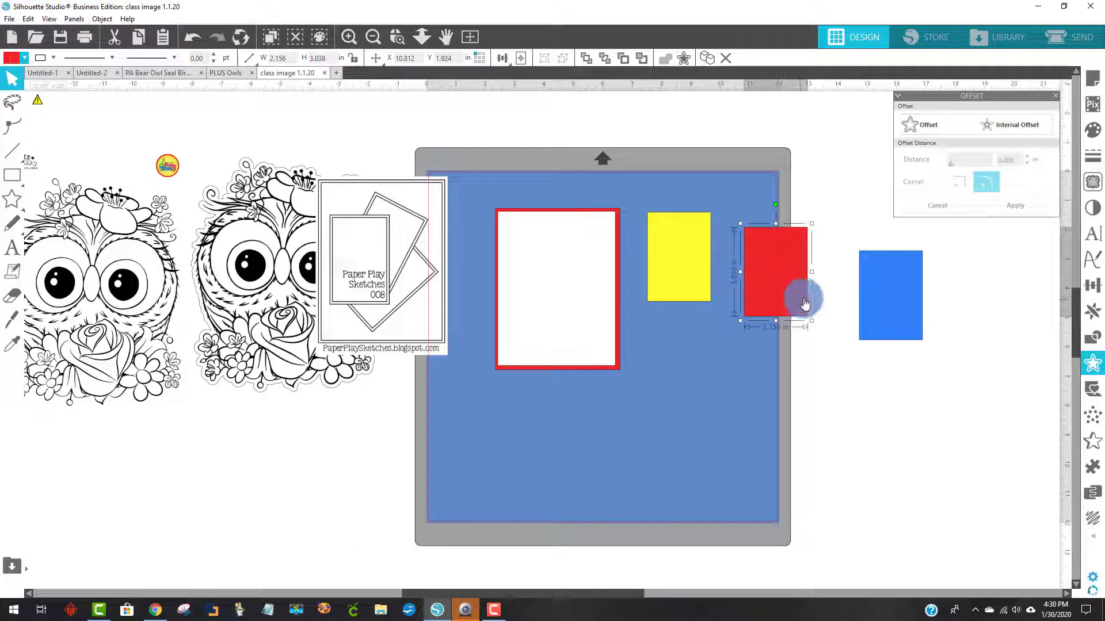
# Place the blue panel on the white area of the card and tilt it slightly clockwise.
pyautogui.moveTo(881, 298); pyautogui.dragTo(542, 287)
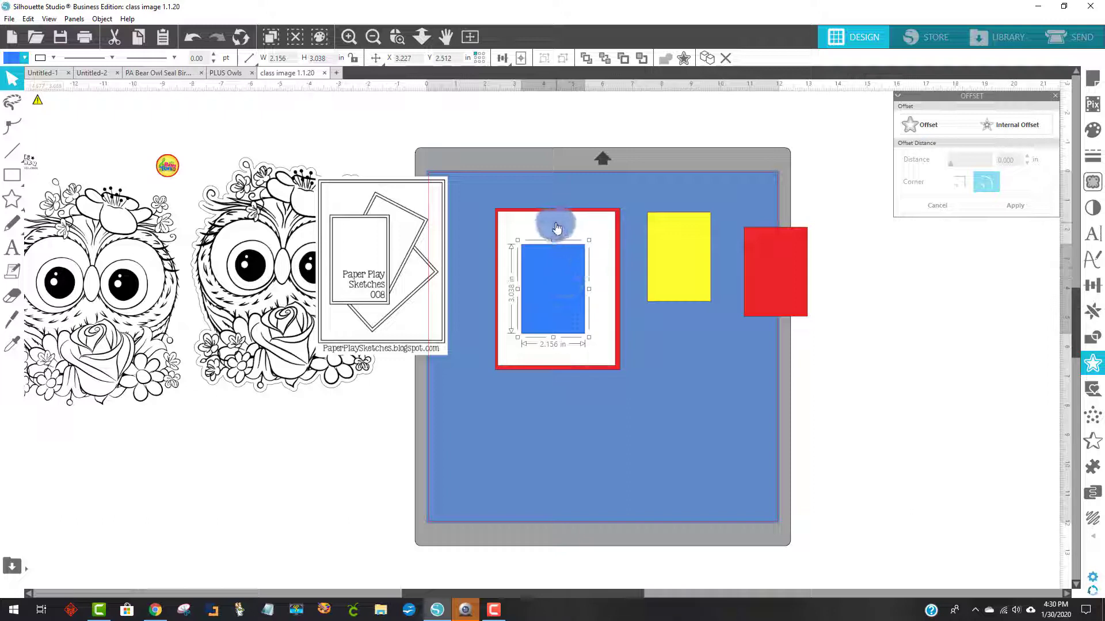
pyautogui.moveTo(553, 221); pyautogui.dragTo(571, 225)
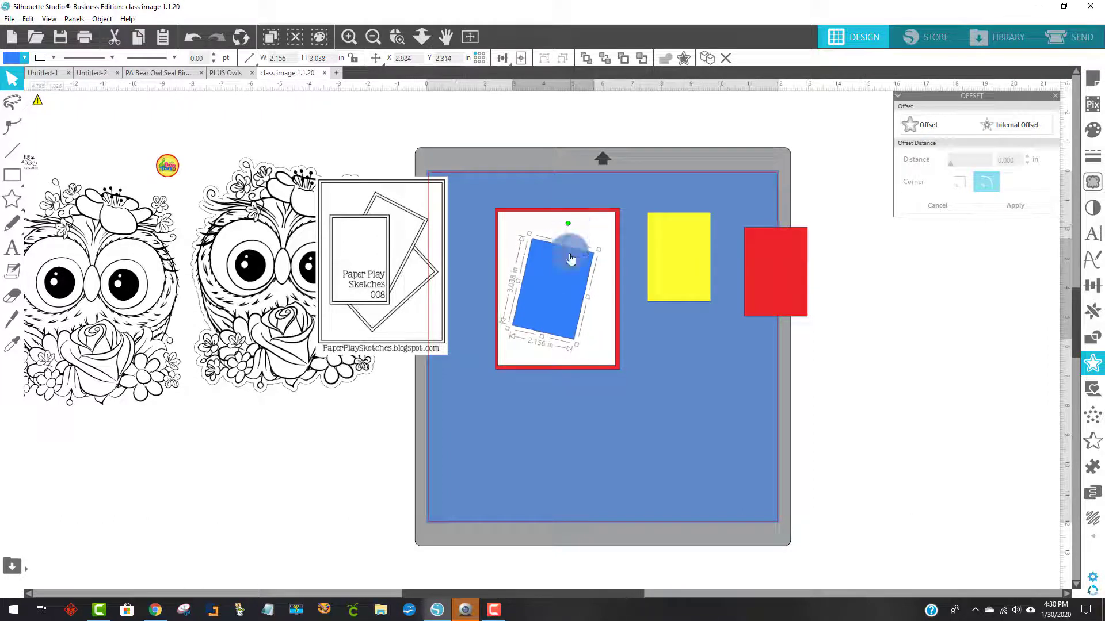
pyautogui.moveTo(558, 263); pyautogui.dragTo(567, 261)
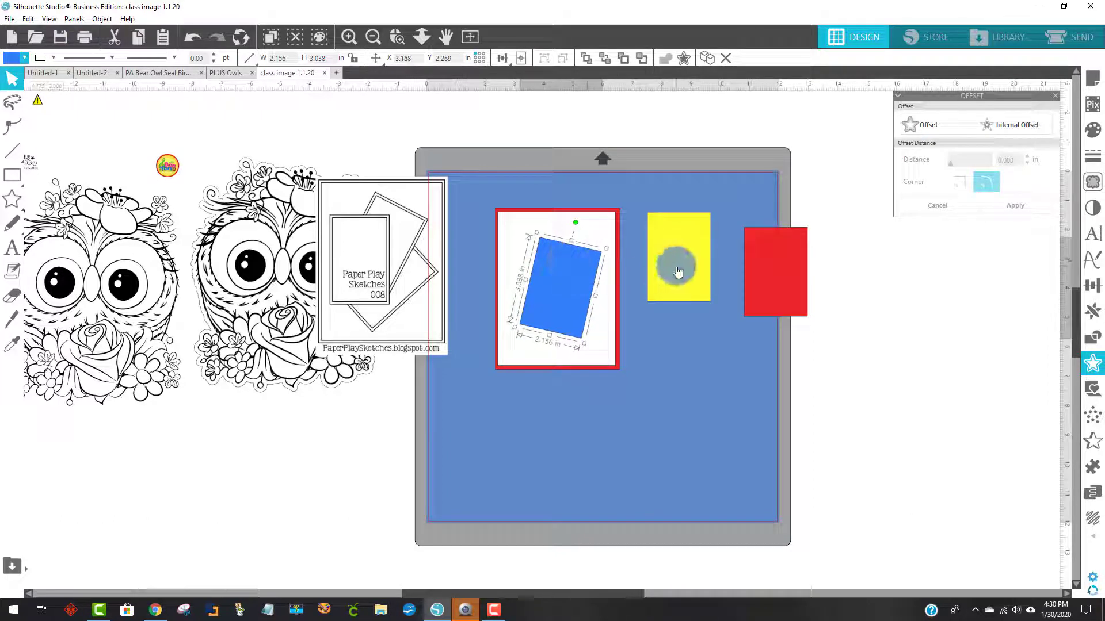
# Place the yellow panel over the blue one, tilted slightly clockwise, and offset the two so blue shows along the right and lower edges.
pyautogui.moveTo(682, 260); pyautogui.dragTo(590, 288)
pyautogui.click(563, 264)
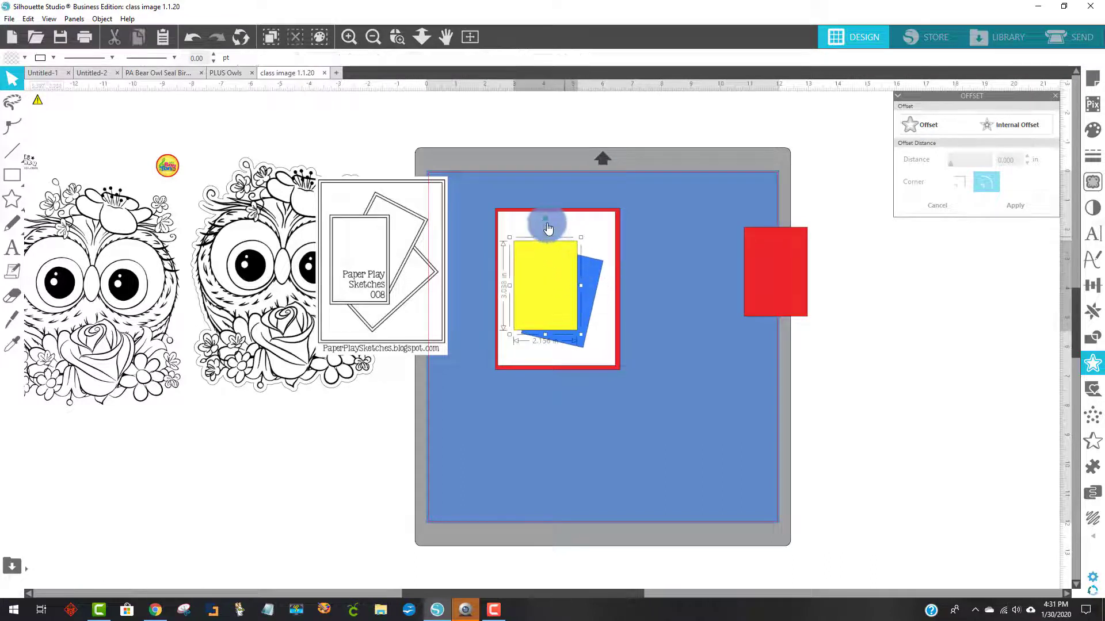
pyautogui.moveTo(551, 218); pyautogui.dragTo(562, 223)
pyautogui.click(555, 253)
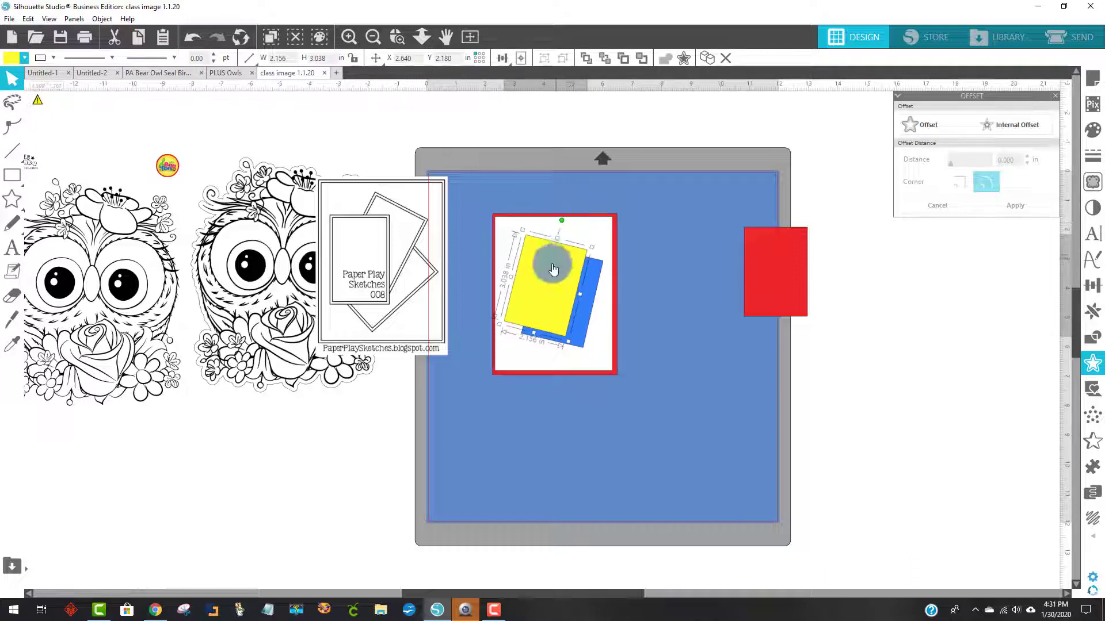
pyautogui.moveTo(551, 263); pyautogui.dragTo(563, 260)
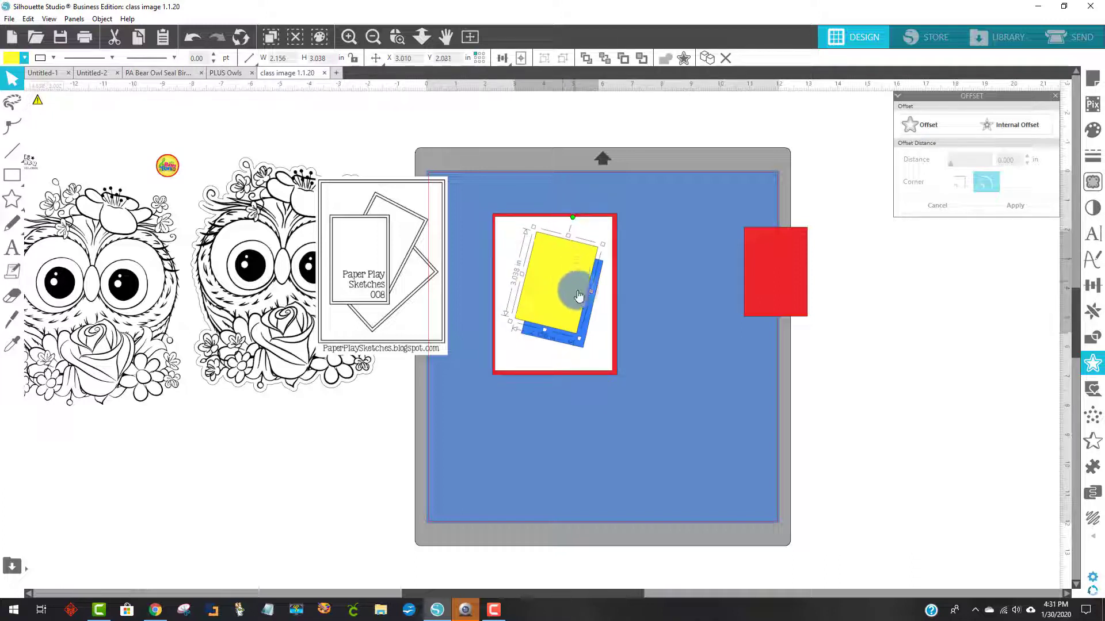
pyautogui.moveTo(581, 342); pyautogui.dragTo(584, 350)
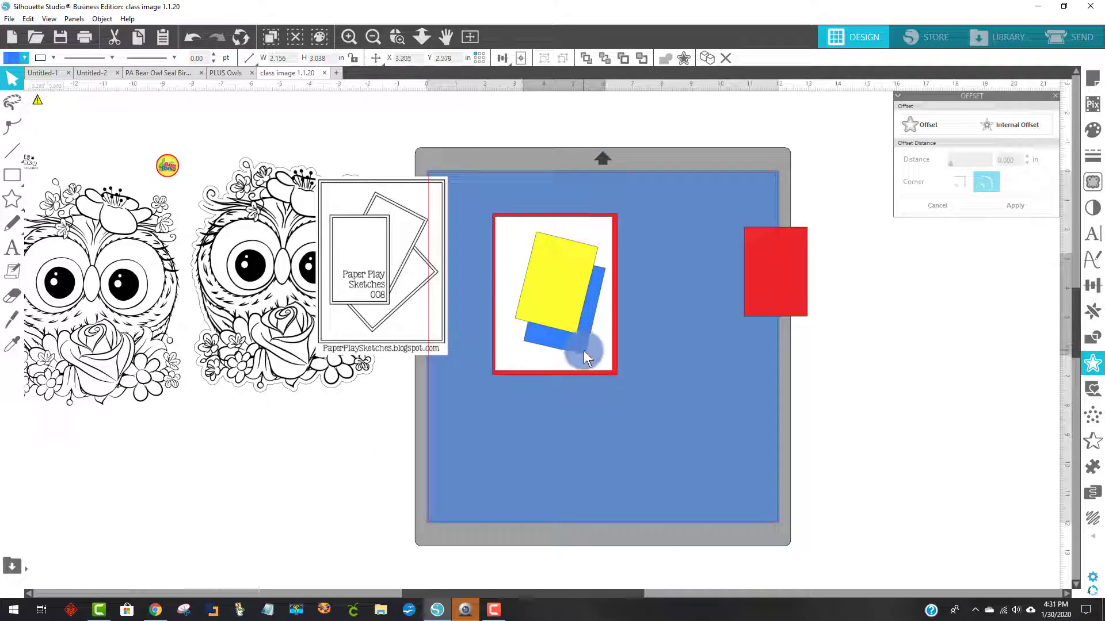
pyautogui.click(570, 308)
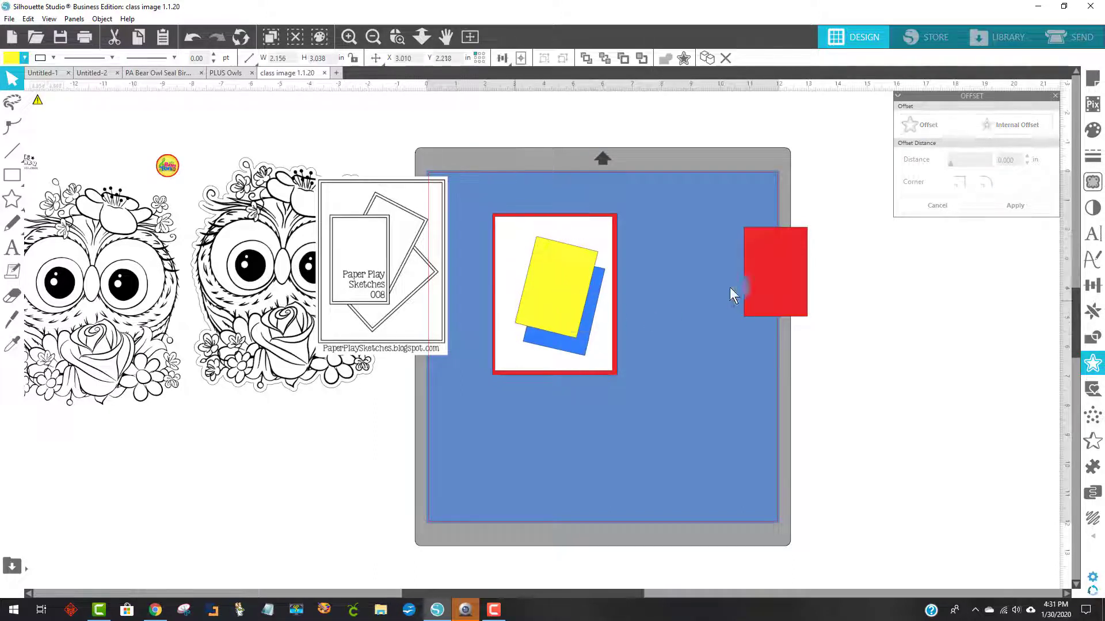
# Lay the red panel upright over the yellow and blue panels and nudge the card base slightly to the right behind them.
pyautogui.moveTo(764, 271); pyautogui.dragTo(539, 295)
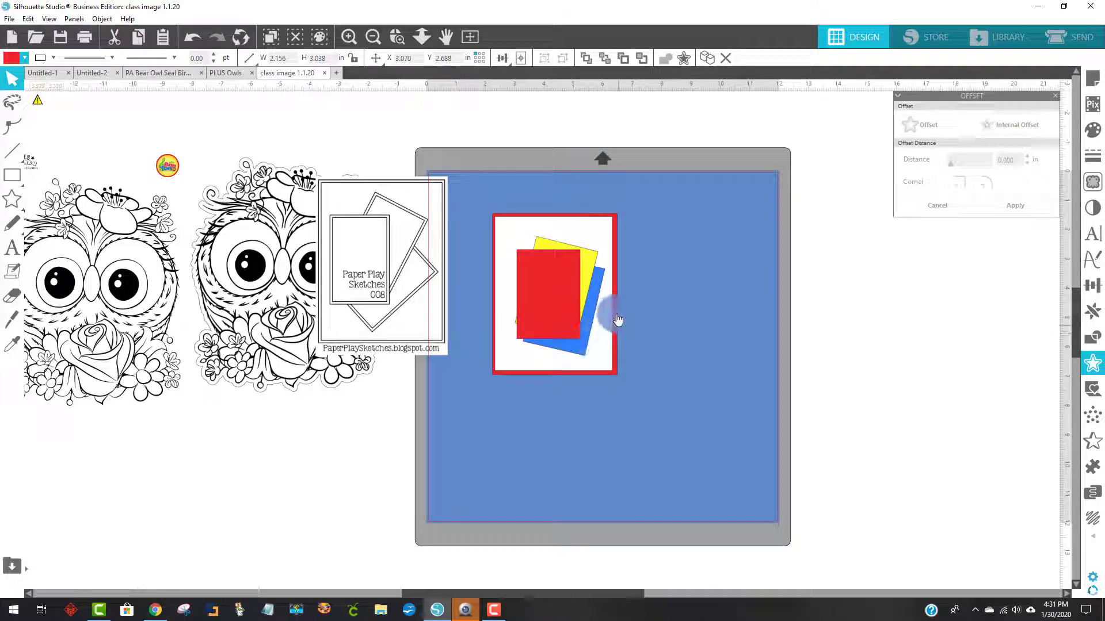
pyautogui.click(610, 332)
pyautogui.moveTo(609, 327); pyautogui.dragTo(612, 328)
pyautogui.click(638, 330)
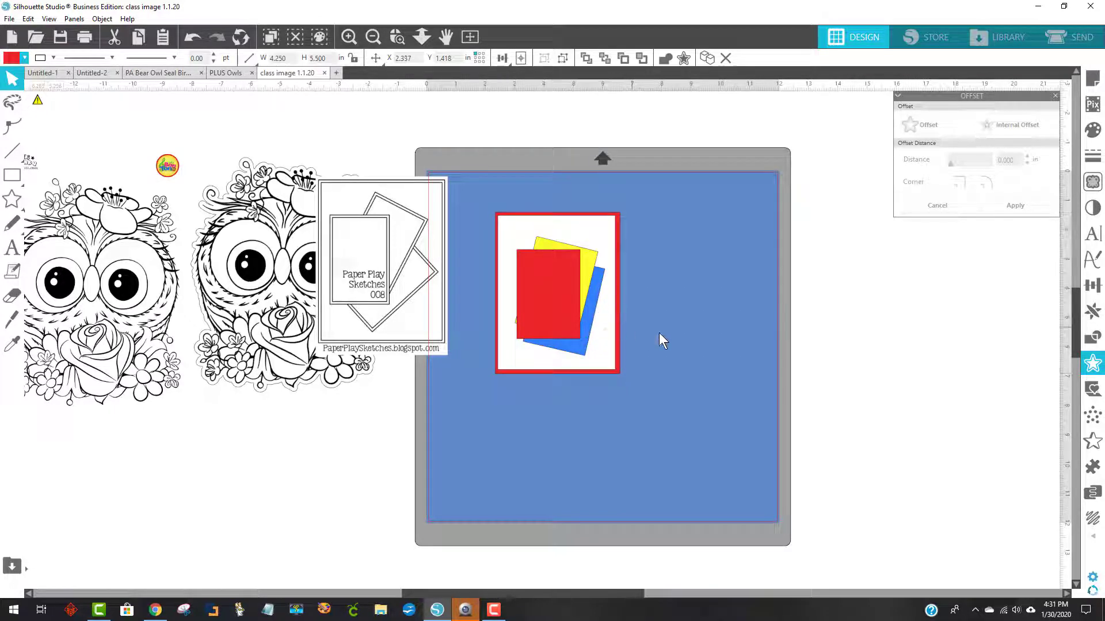
# Move the paper sketch below the owls and shrink the outlined owl to about 4.26 by 5.44 in.
pyautogui.moveTo(399, 218)
pyautogui.mouseDown()
pyautogui.moveTo(291, 325)
pyautogui.moveTo(241, 402)
pyautogui.mouseUp()
pyautogui.click(328, 328)
pyautogui.moveTo(340, 355); pyautogui.dragTo(390, 309)
pyautogui.moveTo(437, 358); pyautogui.dragTo(382, 278)
# Bring the outlined owl to the front and fit it over the card's colored panels at about 2.3 by 2.93 in.
pyautogui.rightClick(336, 213)
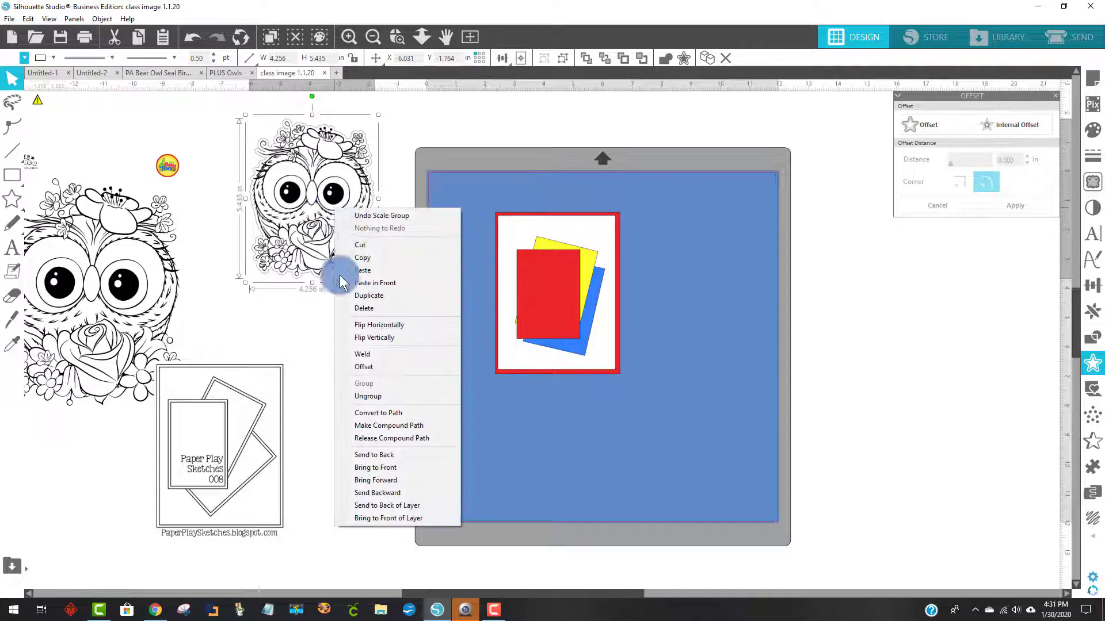
pyautogui.click(386, 459)
pyautogui.moveTo(323, 236); pyautogui.dragTo(419, 311)
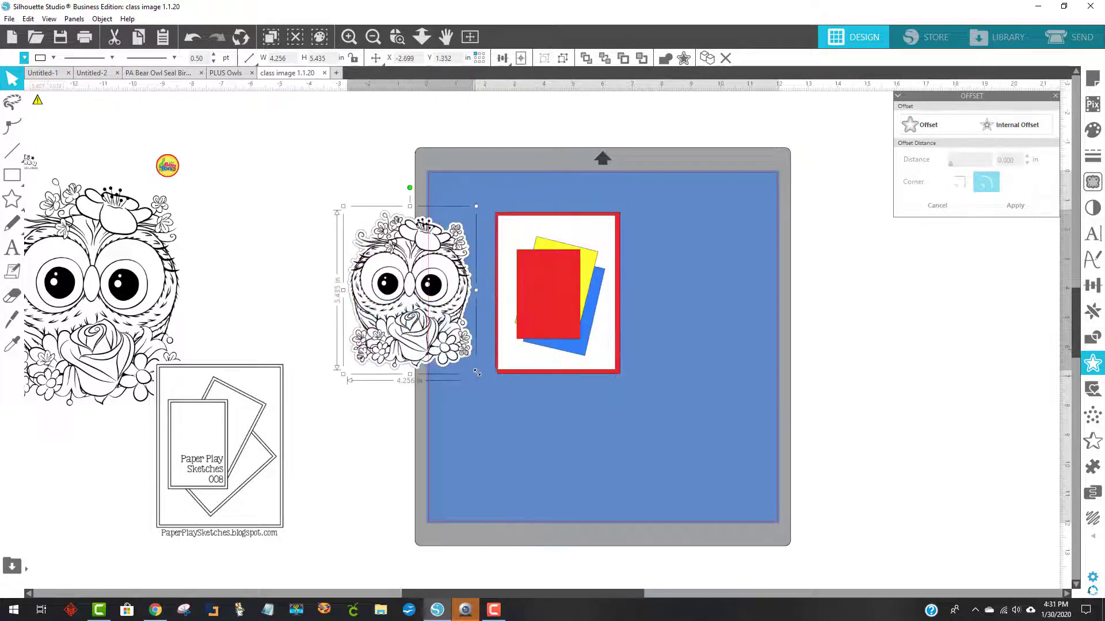
pyautogui.moveTo(476, 374); pyautogui.dragTo(430, 327)
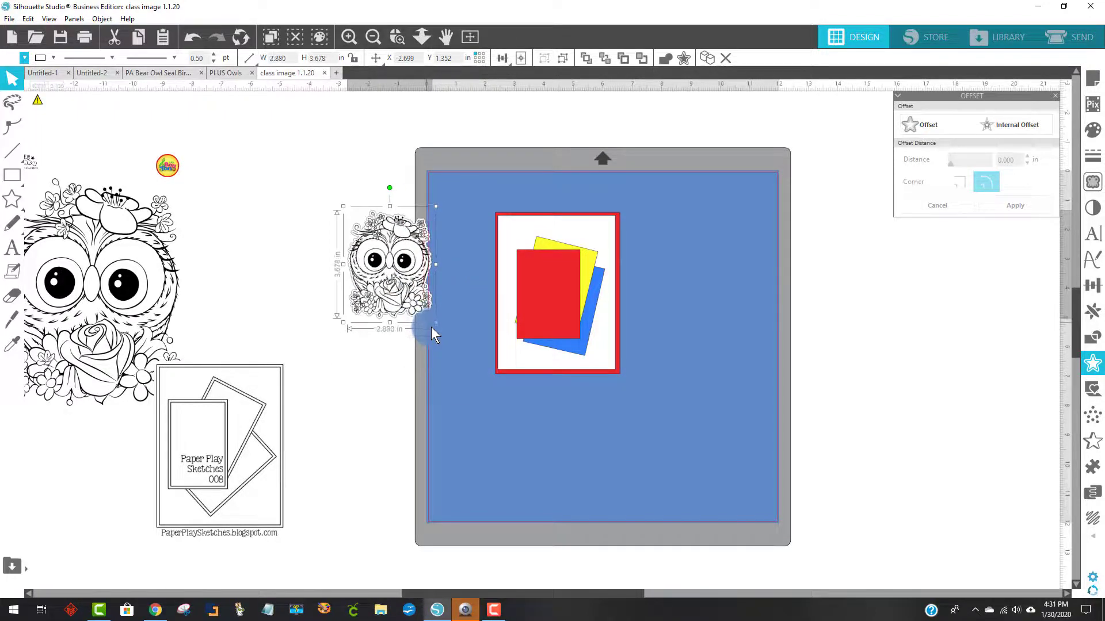
pyautogui.moveTo(408, 289); pyautogui.dragTo(570, 313)
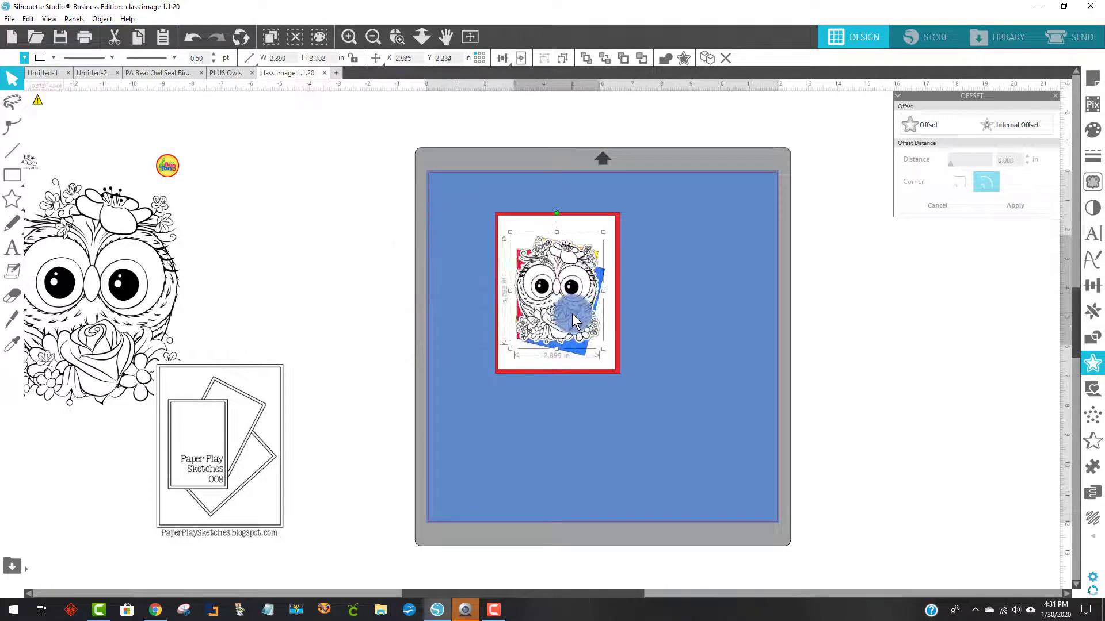
pyautogui.moveTo(603, 349); pyautogui.dragTo(570, 313)
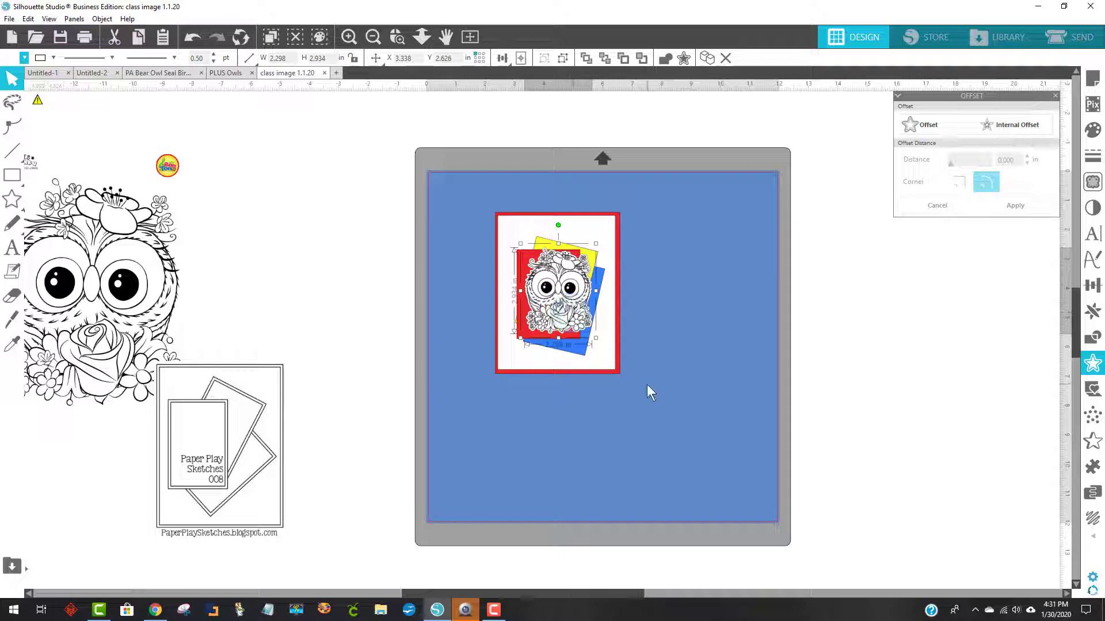
# Group the card base, panels and owl and move the group to the lower left part of the mat.
pyautogui.moveTo(647, 384); pyautogui.dragTo(475, 203)
pyautogui.rightClick(540, 278)
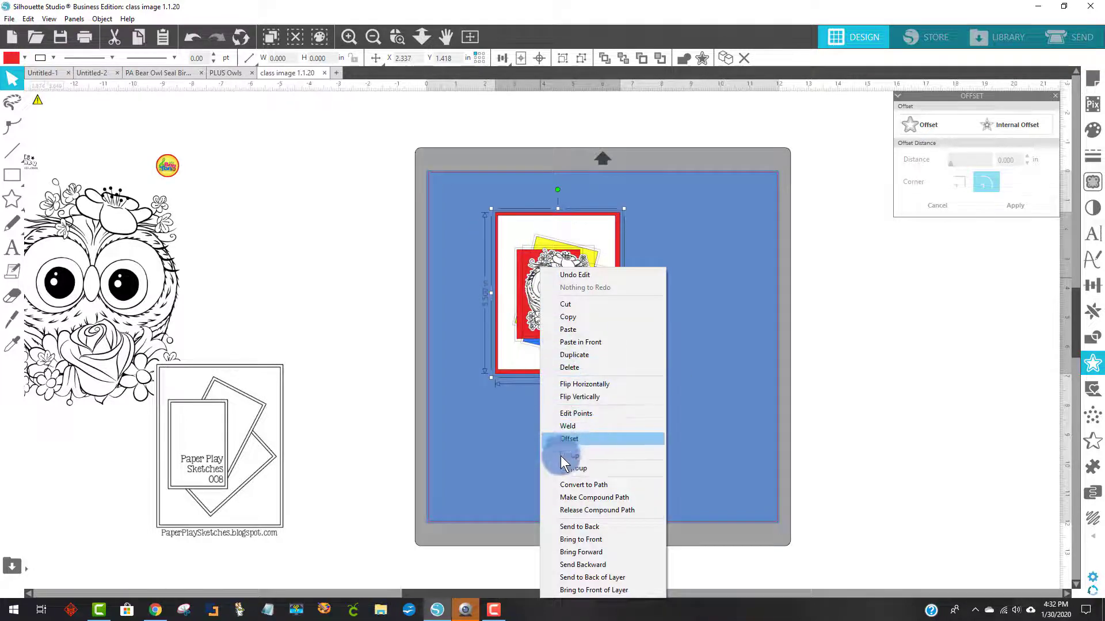
pyautogui.click(564, 457)
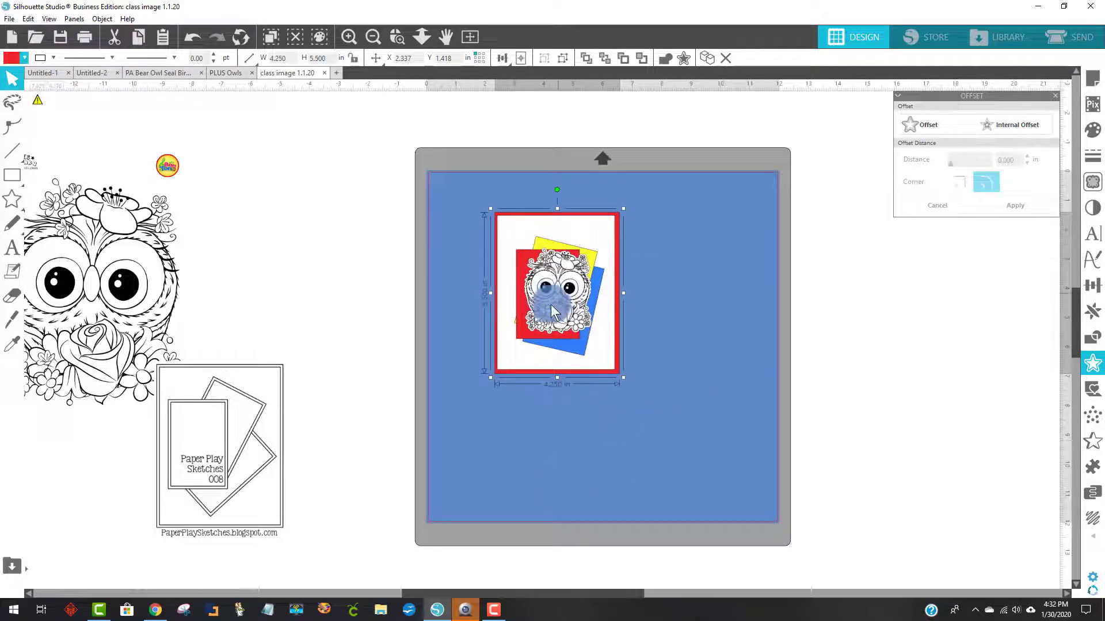
pyautogui.moveTo(551, 305); pyautogui.dragTo(377, 318)
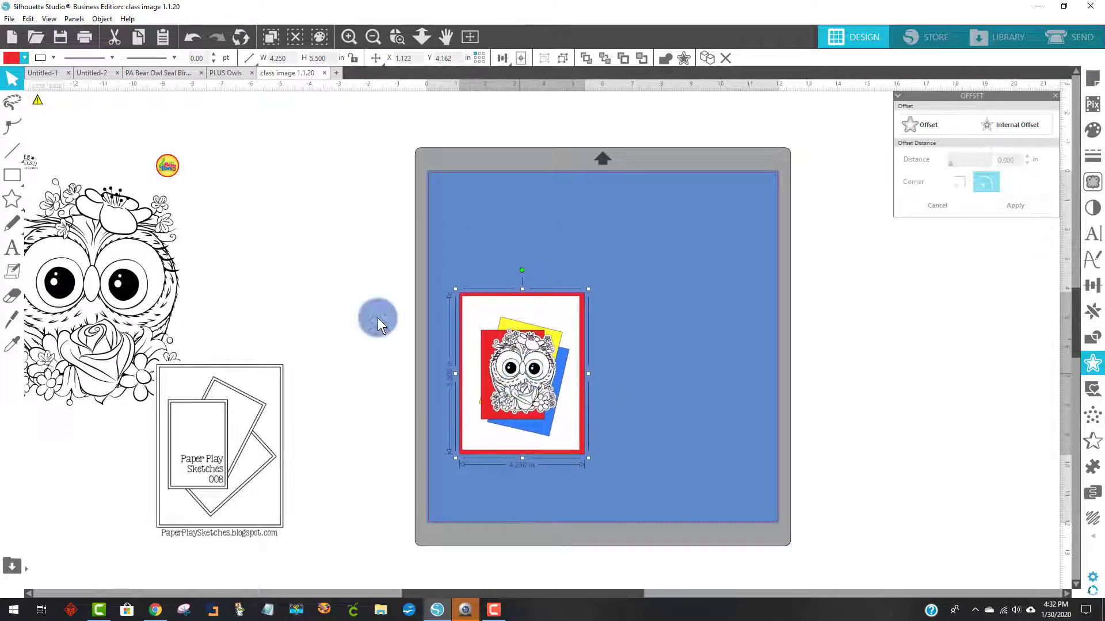
# Add the text "whoooo" on the mat above the card and select it as an object.
pyautogui.click(16, 250)
pyautogui.click(479, 223)
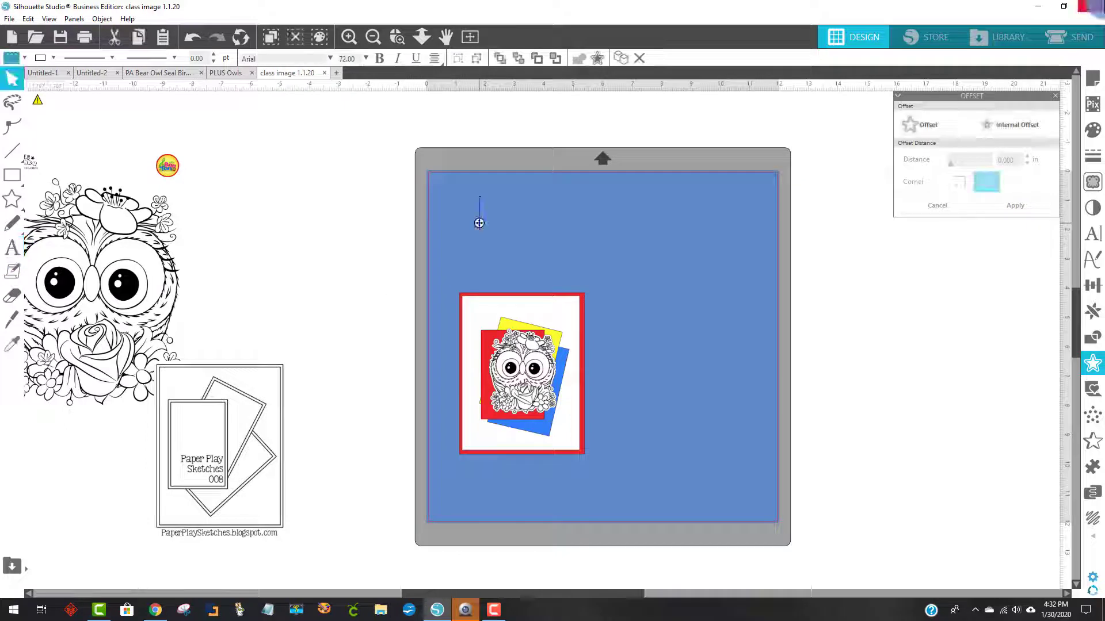
pyautogui.write('whoooo')
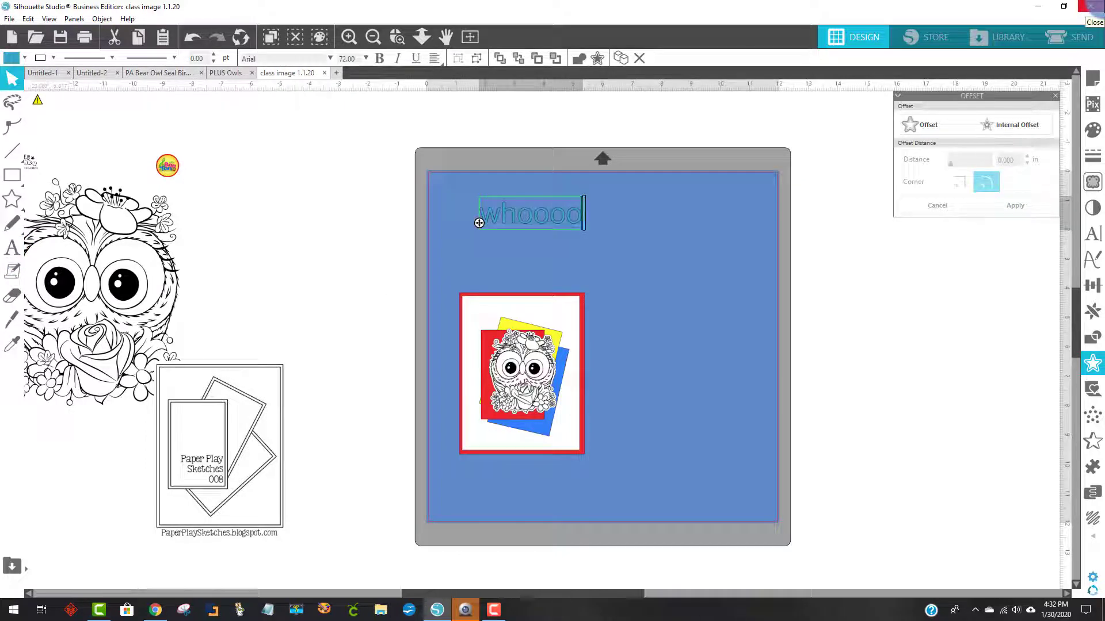
pyautogui.click(641, 227)
pyautogui.click(565, 217)
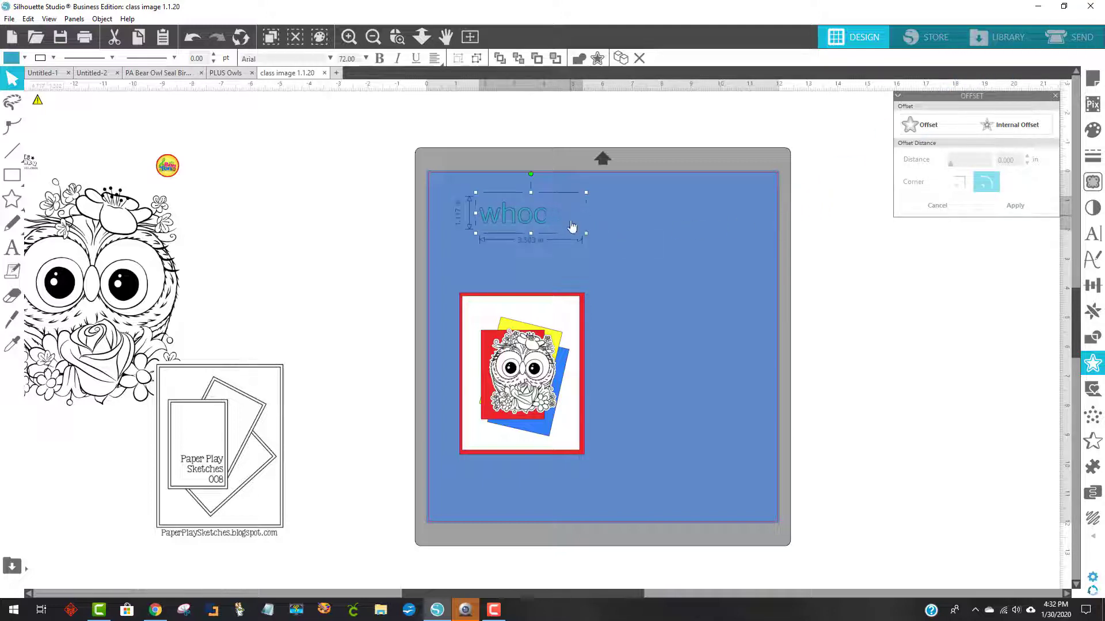
# Shift the "whoooo" text on the mat and merge the "8 done" card photo from the paper sketches folder.
pyautogui.moveTo(531, 221); pyautogui.dragTo(583, 243)
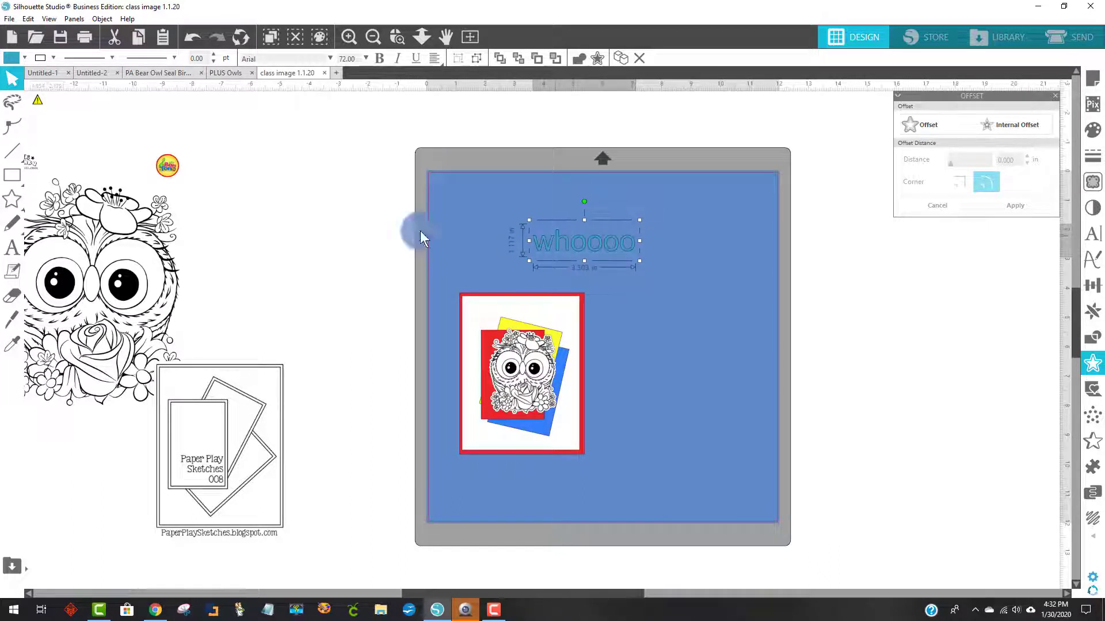
pyautogui.click(8, 19)
pyautogui.click(41, 92)
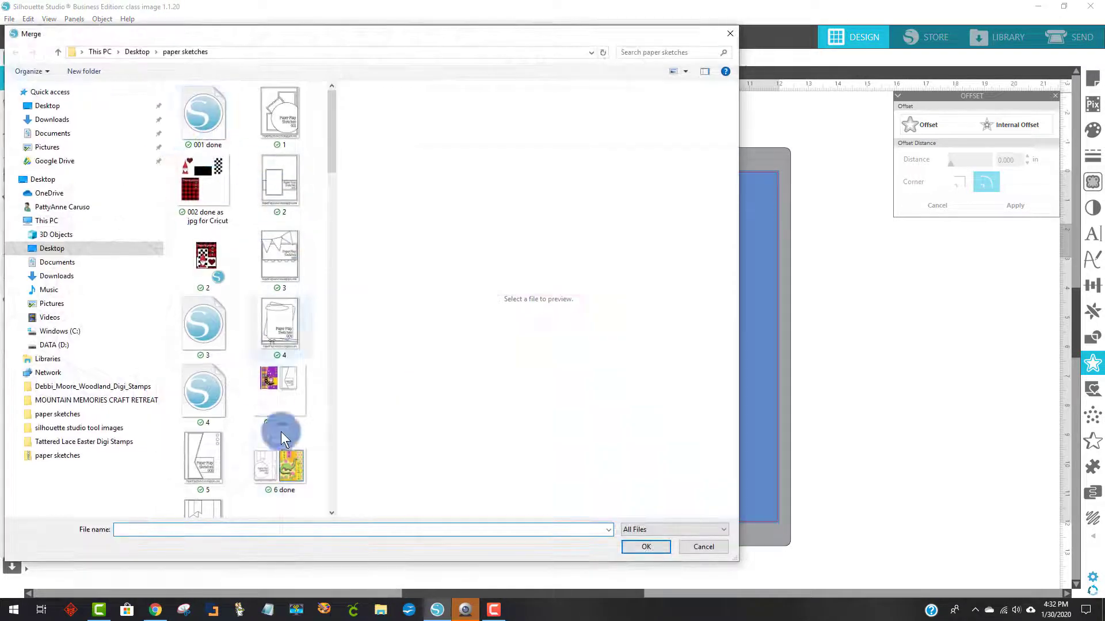
pyautogui.scroll(-10, 261, 360)
pyautogui.scroll(6, 257, 357)
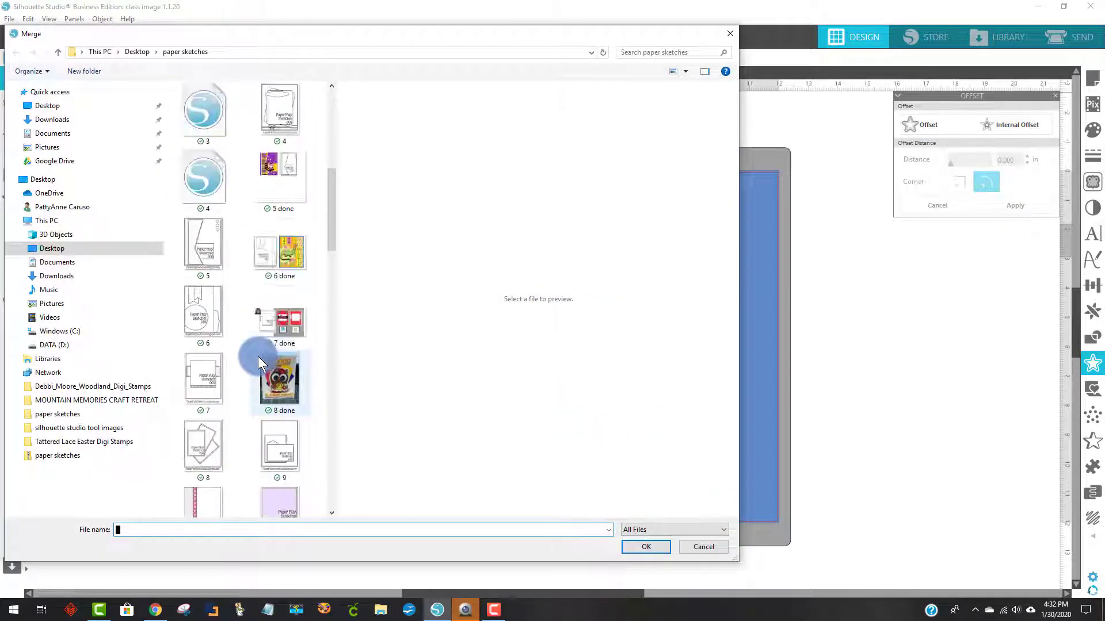
pyautogui.doubleClick(287, 377)
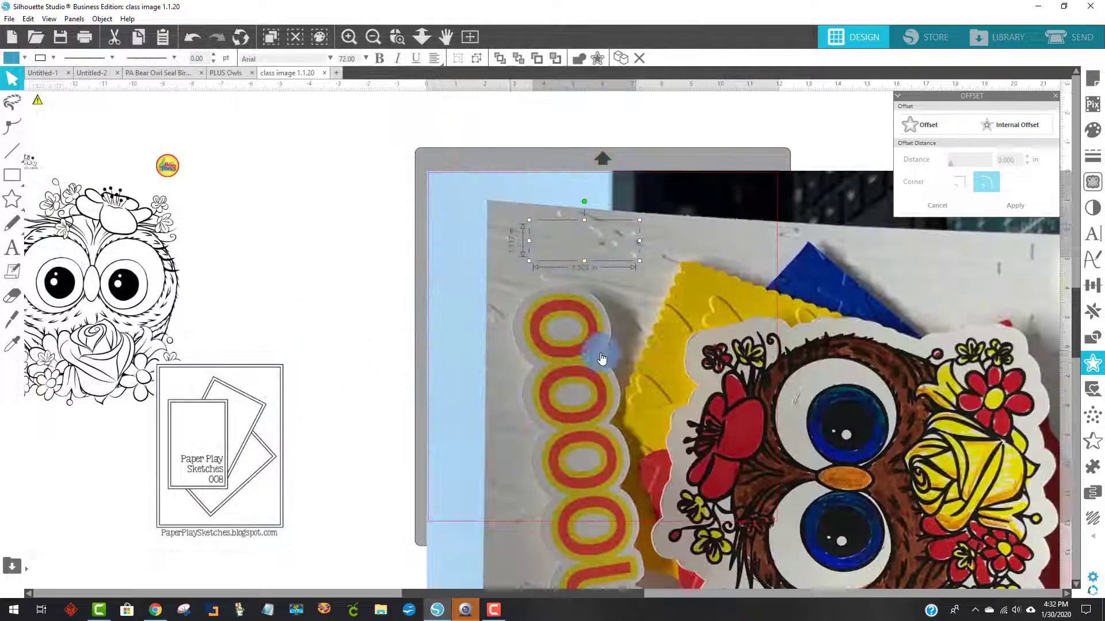
# Move the merged card photo off the mat over the owl artwork and shrink it to about 7.76 by 5.82 in.
pyautogui.moveTo(601, 358); pyautogui.dragTo(334, 299)
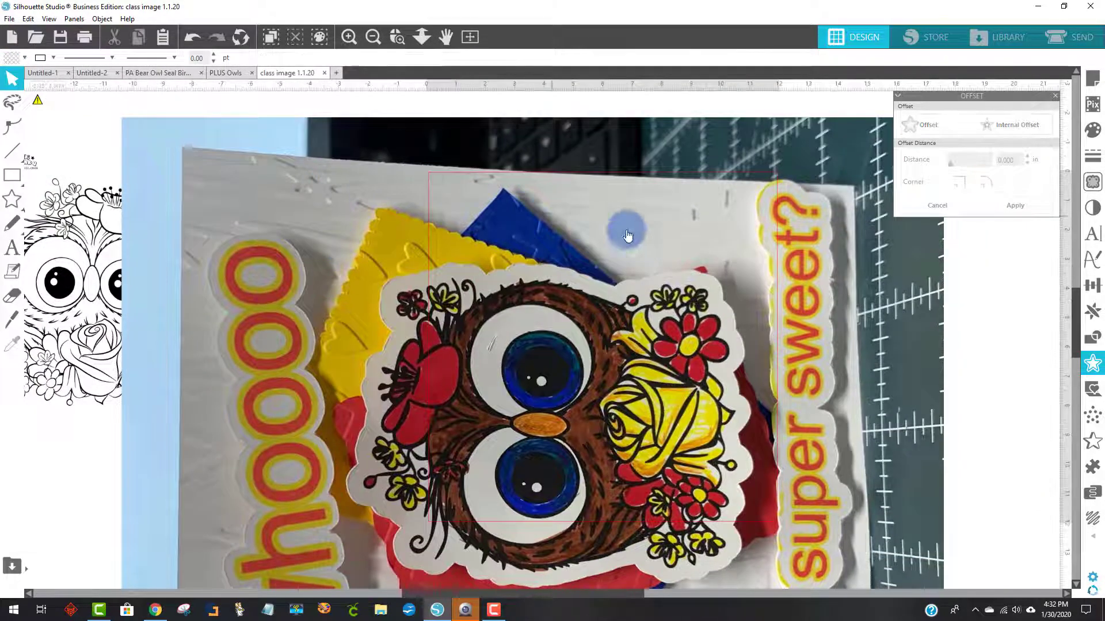
pyautogui.moveTo(640, 232); pyautogui.dragTo(508, 141)
pyautogui.moveTo(590, 291); pyautogui.dragTo(537, 123)
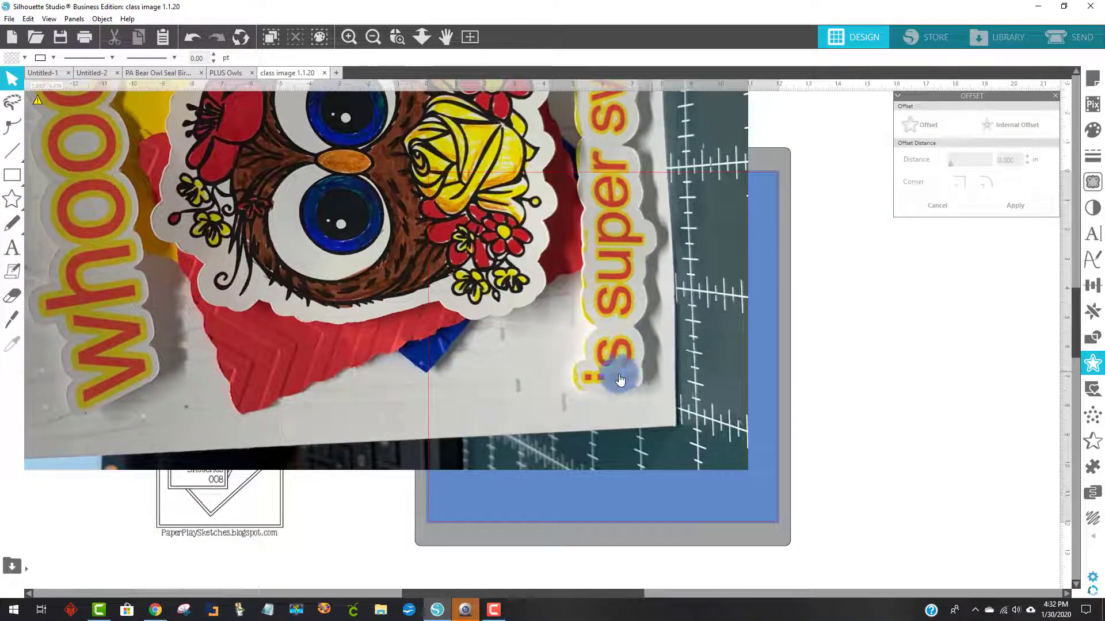
pyautogui.moveTo(619, 380); pyautogui.dragTo(528, 361)
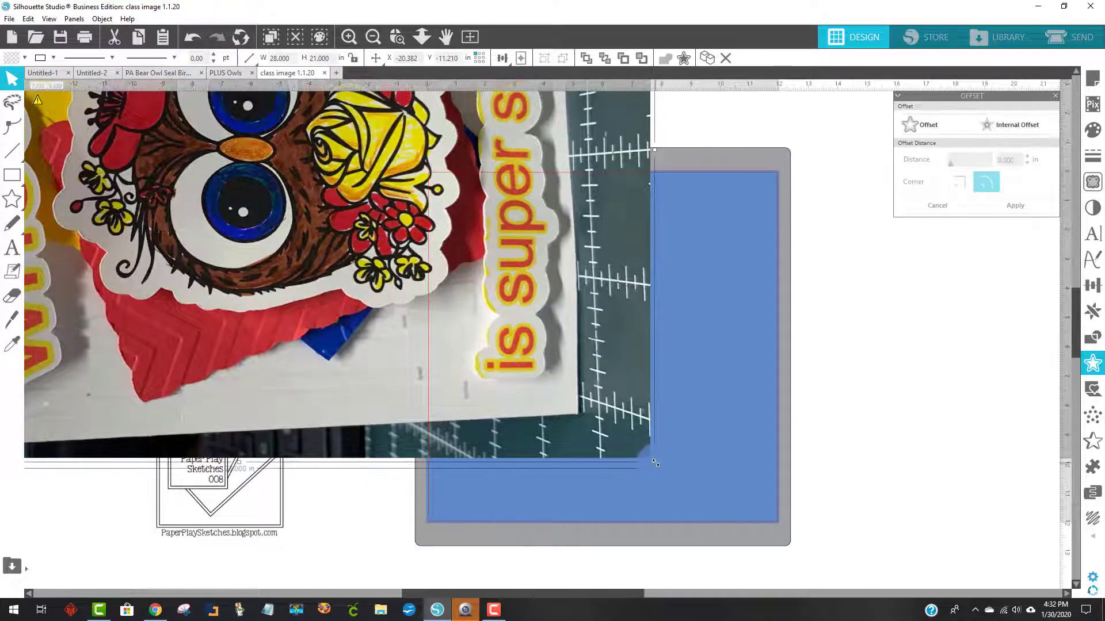
pyautogui.moveTo(655, 462); pyautogui.dragTo(256, 347)
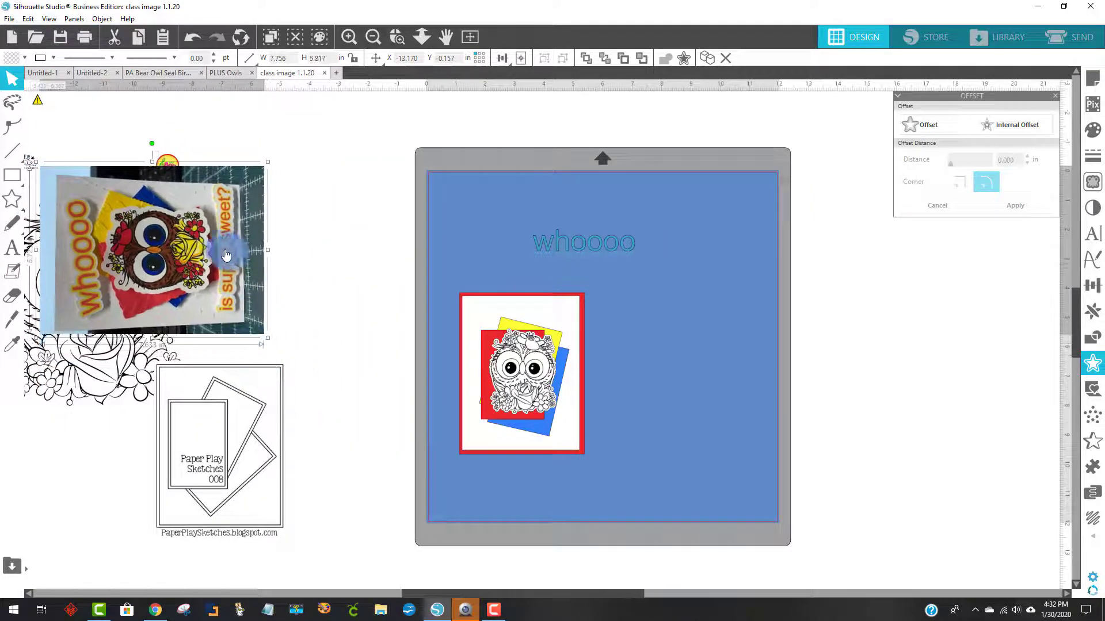
# Rotate the card photo upright and place it between the large owl and the mat.
pyautogui.moveTo(229, 252); pyautogui.dragTo(292, 291)
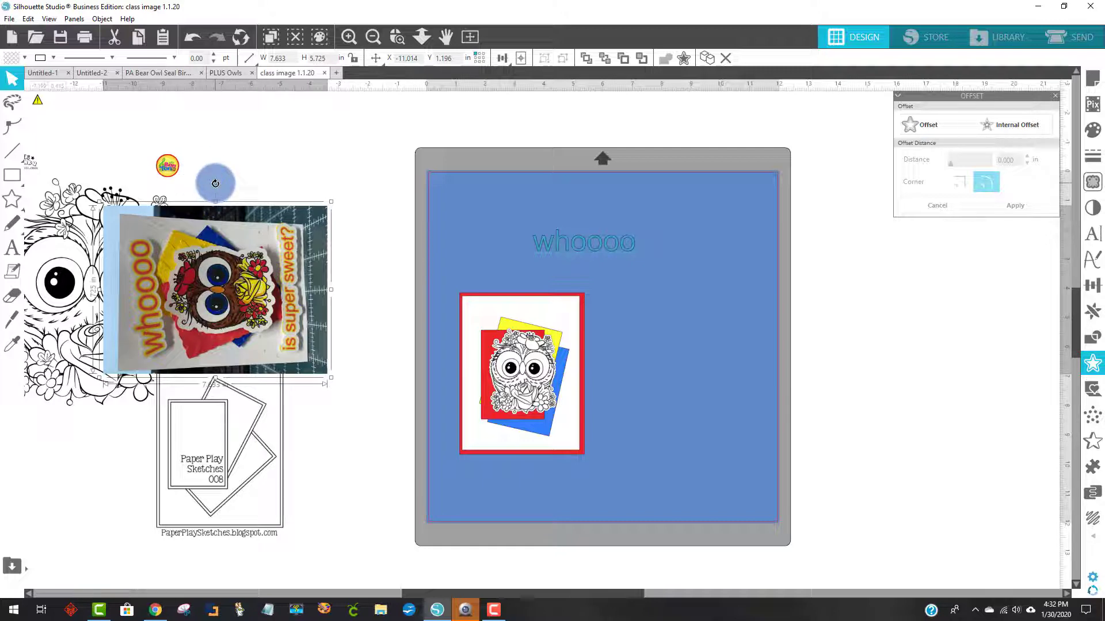
pyautogui.moveTo(216, 183); pyautogui.dragTo(377, 291)
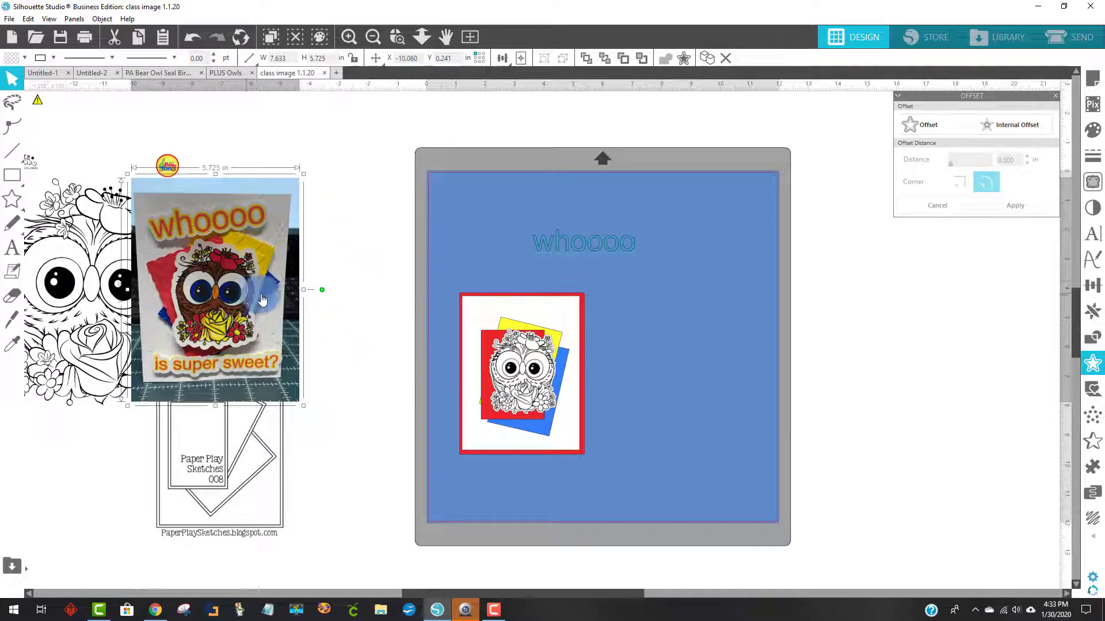
pyautogui.moveTo(263, 300); pyautogui.dragTo(785, 310)
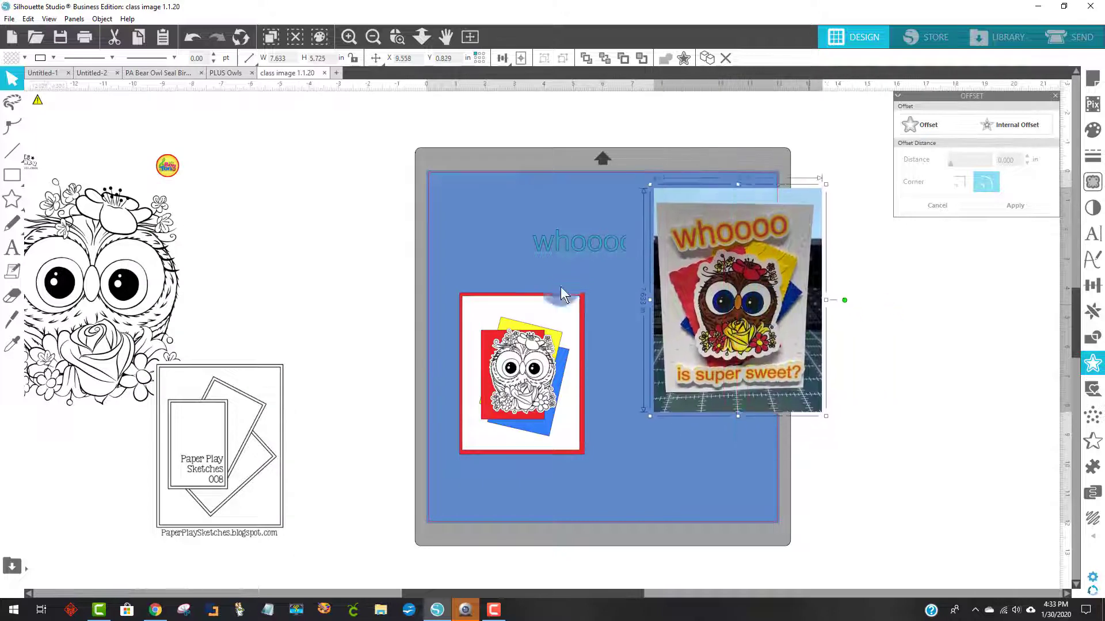
pyautogui.hotkey('ctrl', 'z')
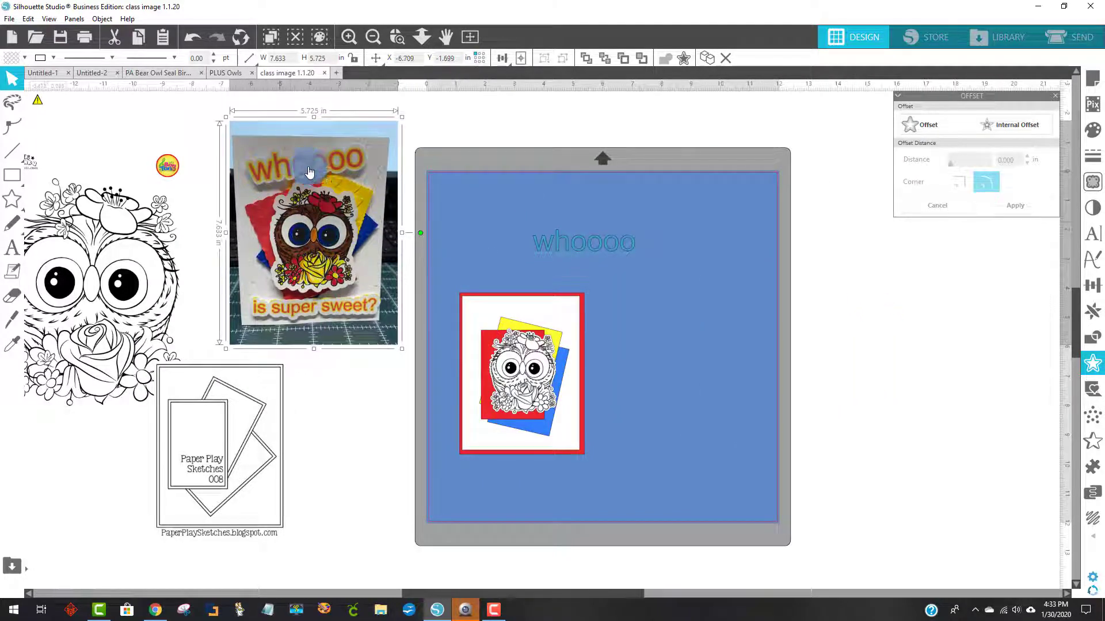
# Fill the "whoooo" text with red.
pyautogui.click(546, 246)
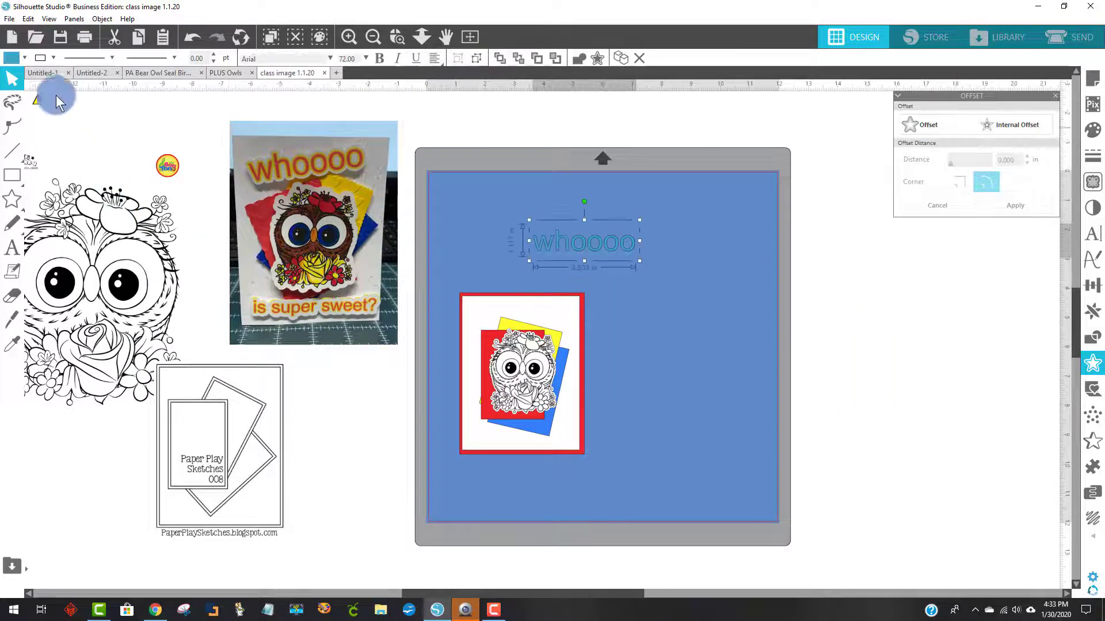
pyautogui.click(8, 61)
pyautogui.click(16, 77)
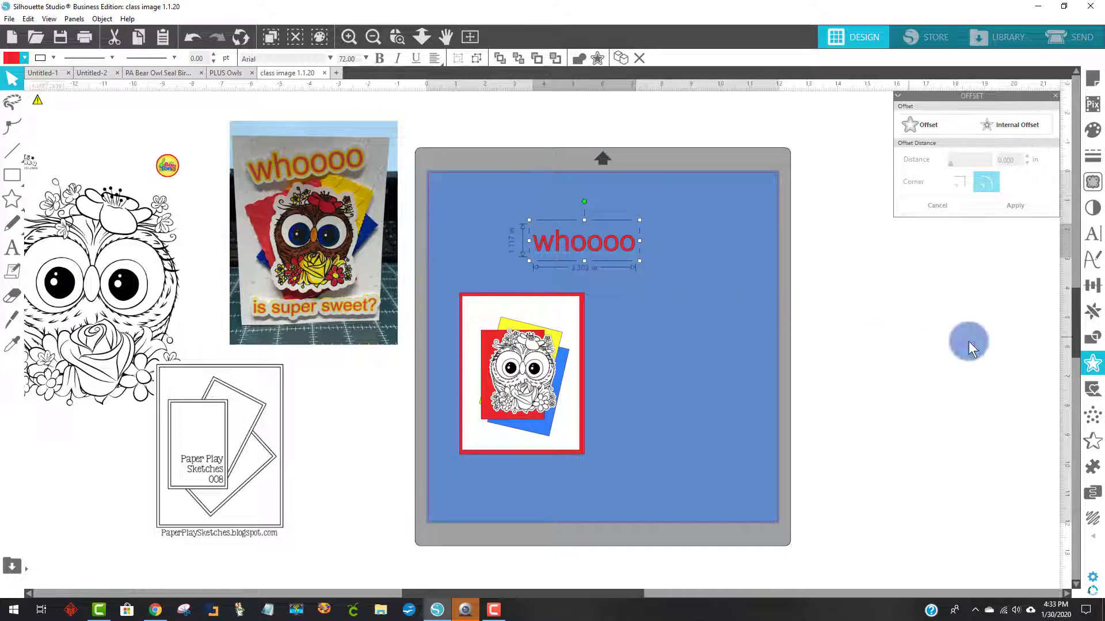
# Create a 0.085 in rounded-corner offset around the "whoooo" text and fill it with yellow.
pyautogui.click(1099, 363)
pyautogui.click(1095, 363)
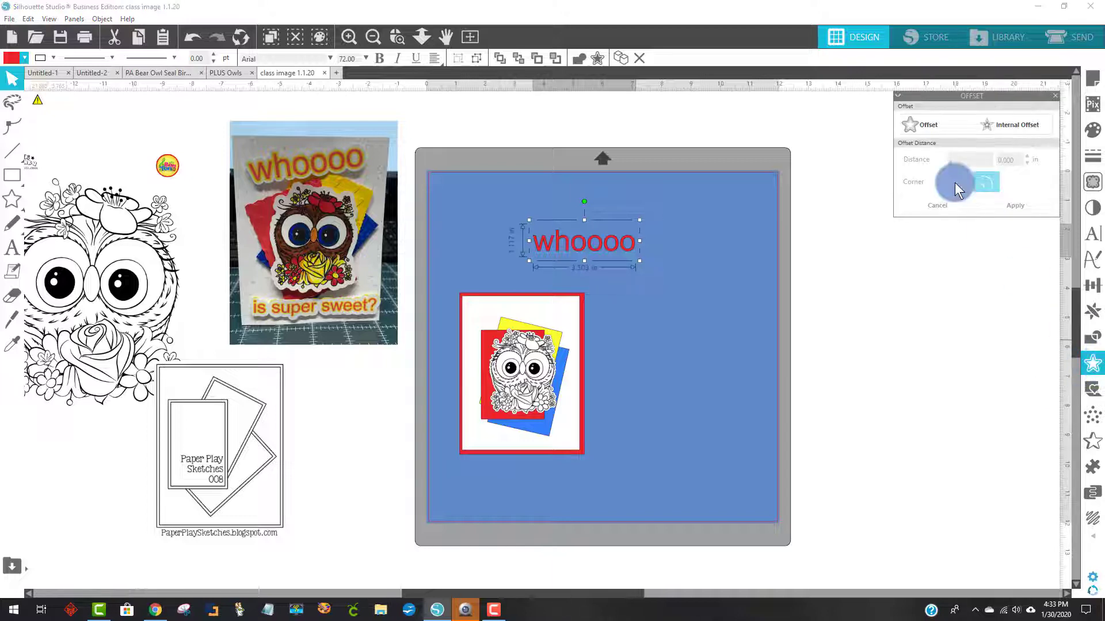
pyautogui.click(928, 125)
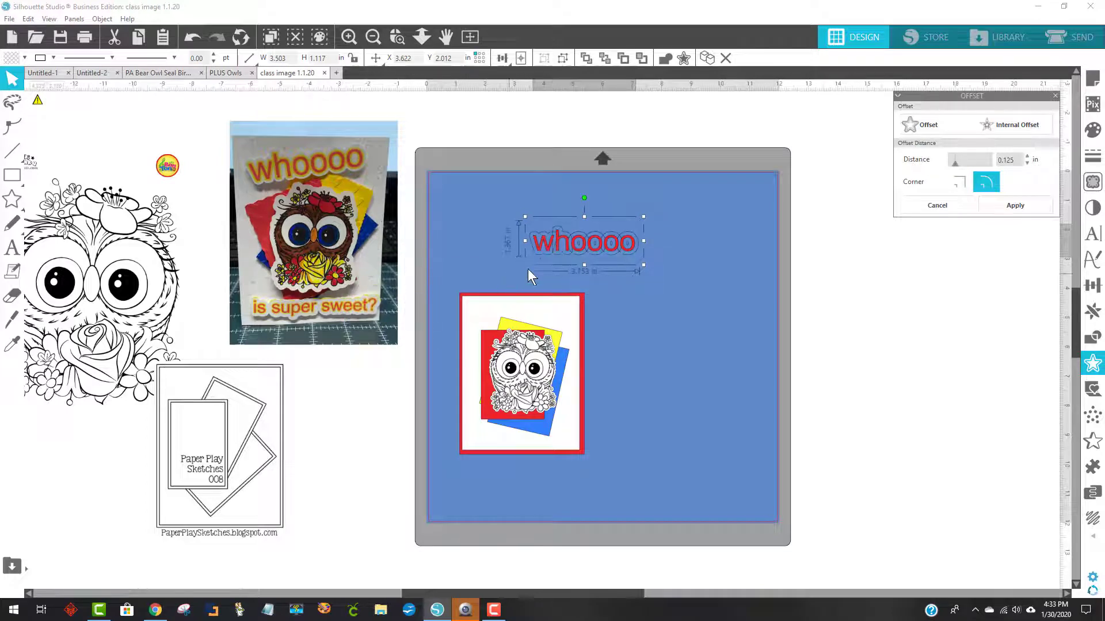
pyautogui.click(1027, 163)
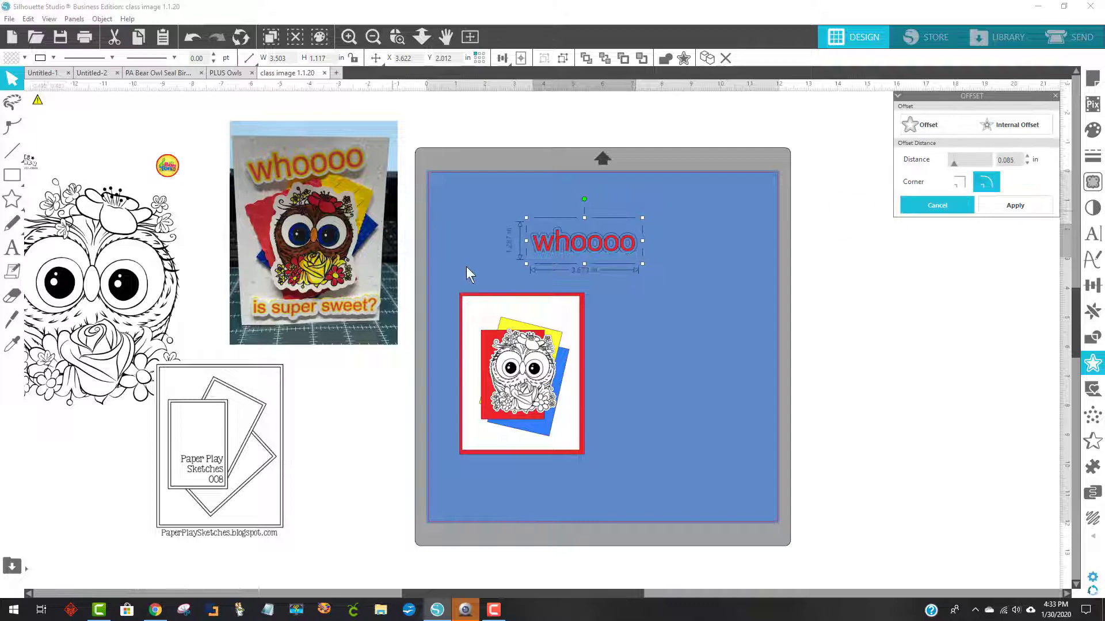
pyautogui.click(10, 58)
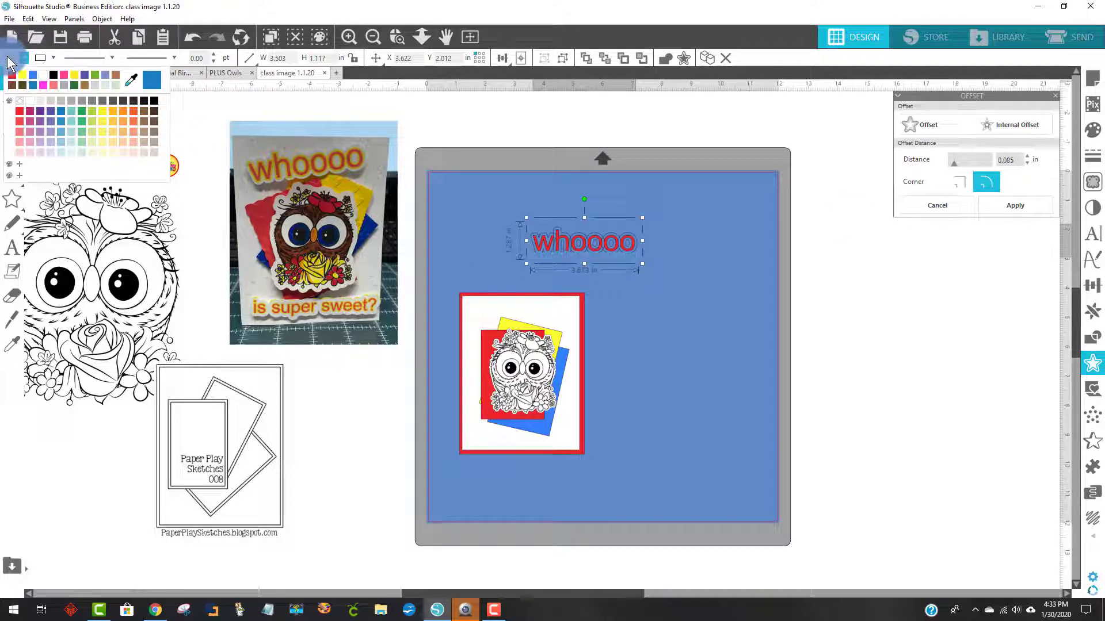
pyautogui.click(23, 83)
pyautogui.click(12, 151)
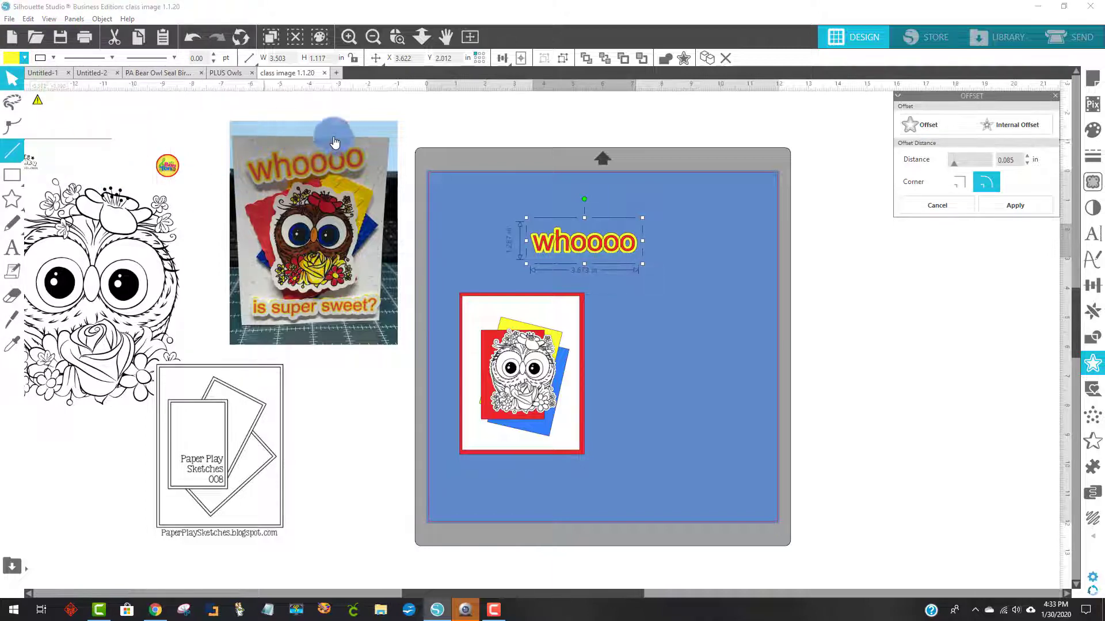
# Add a second offset of 0.125 in around the yellow outline and fill it with white.
pyautogui.click(938, 129)
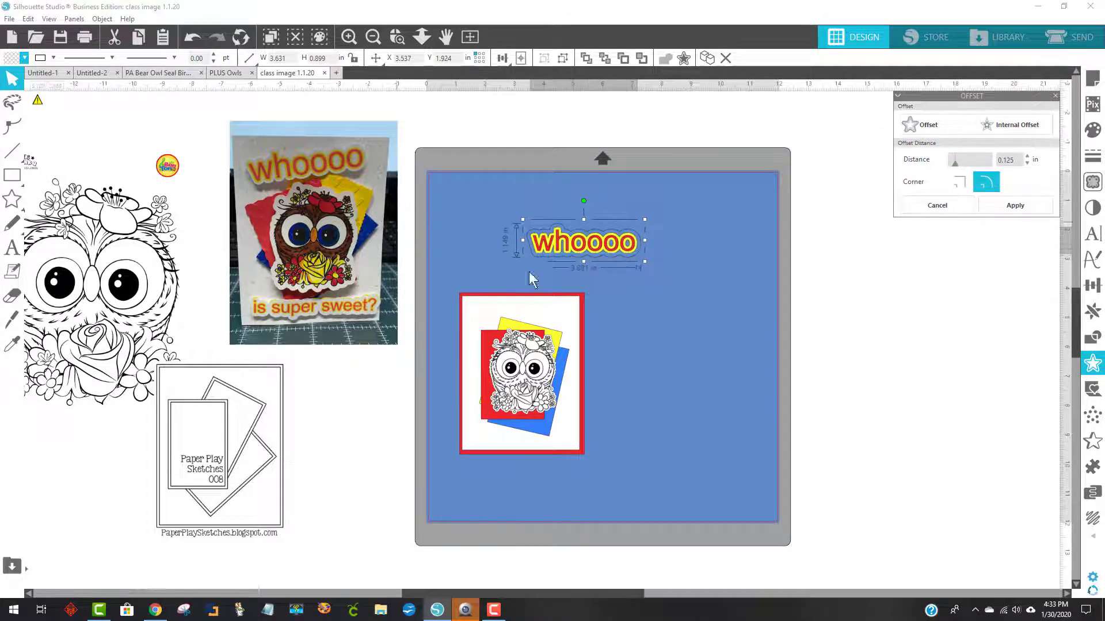
pyautogui.click(9, 59)
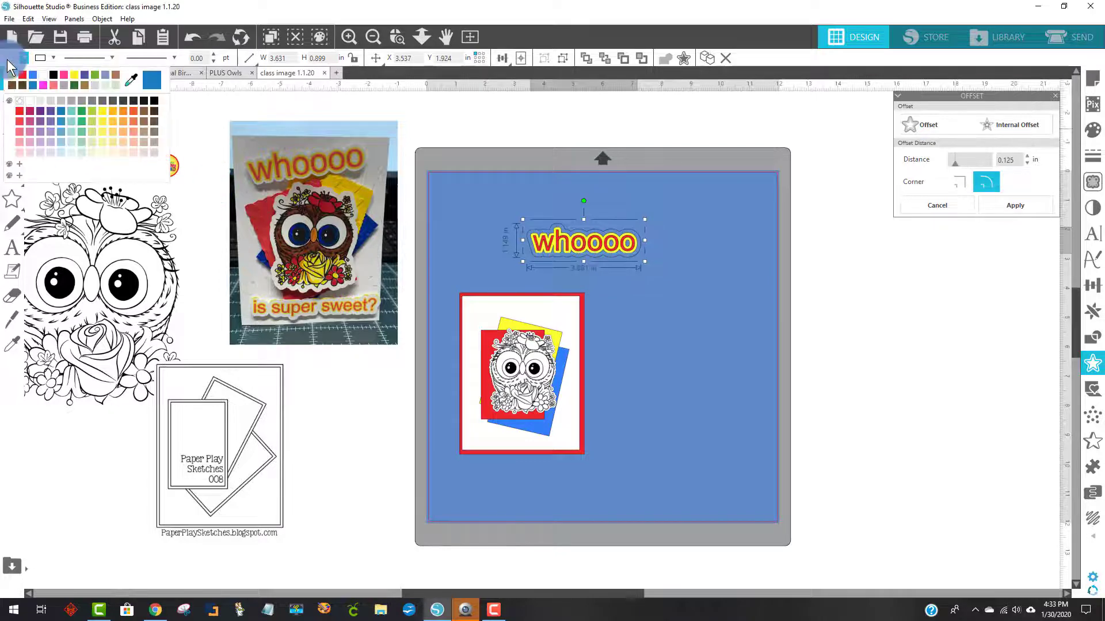
pyautogui.click(43, 74)
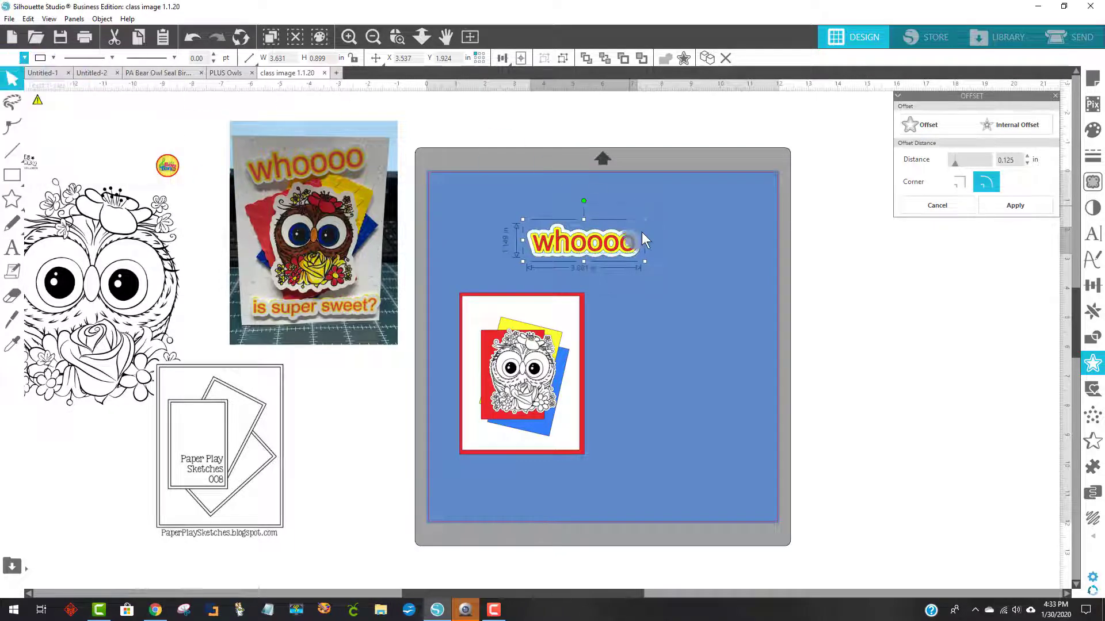
pyautogui.click(702, 262)
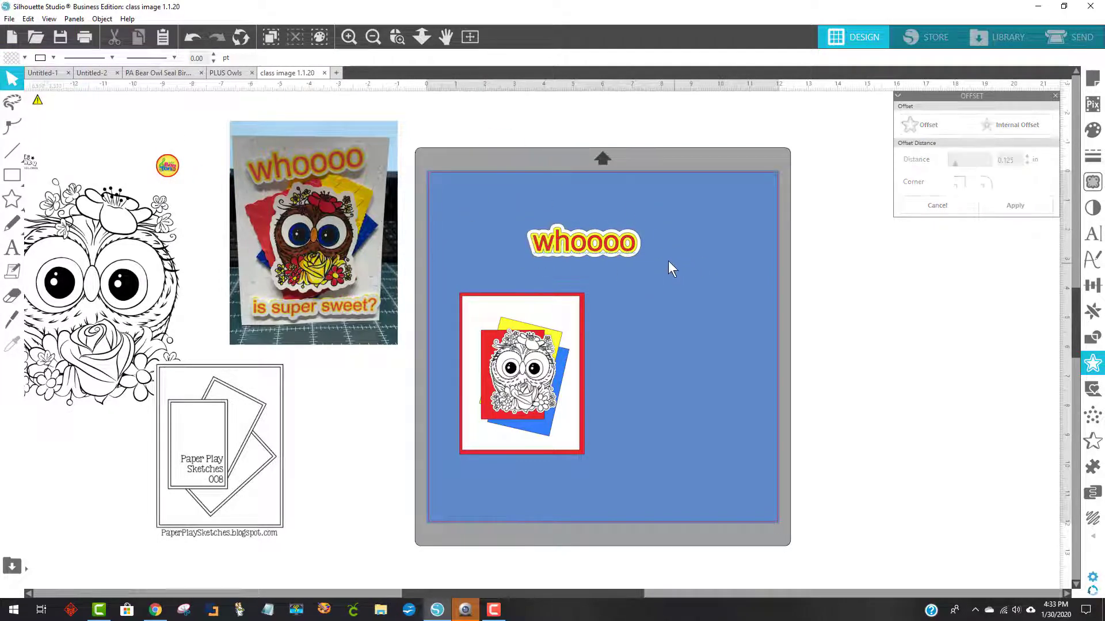
# Group the "whoooo" text with its offsets, place it across the top of the card above the owl, and tilt it slightly counterclockwise.
pyautogui.click(592, 236)
pyautogui.rightClick(593, 235)
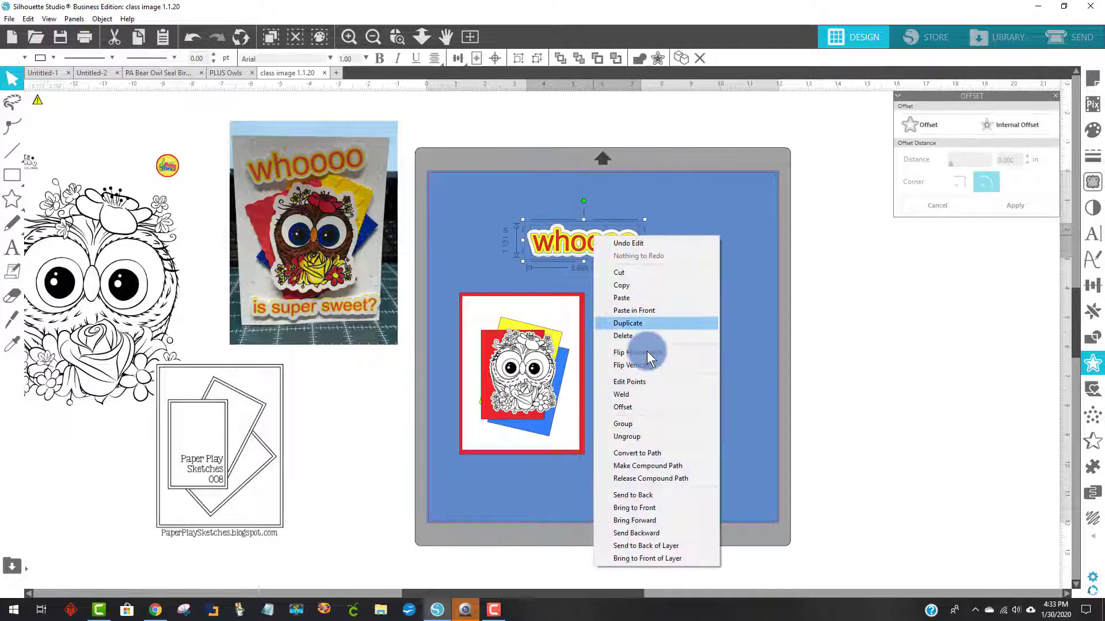
pyautogui.click(659, 426)
pyautogui.moveTo(596, 245); pyautogui.dragTo(574, 331)
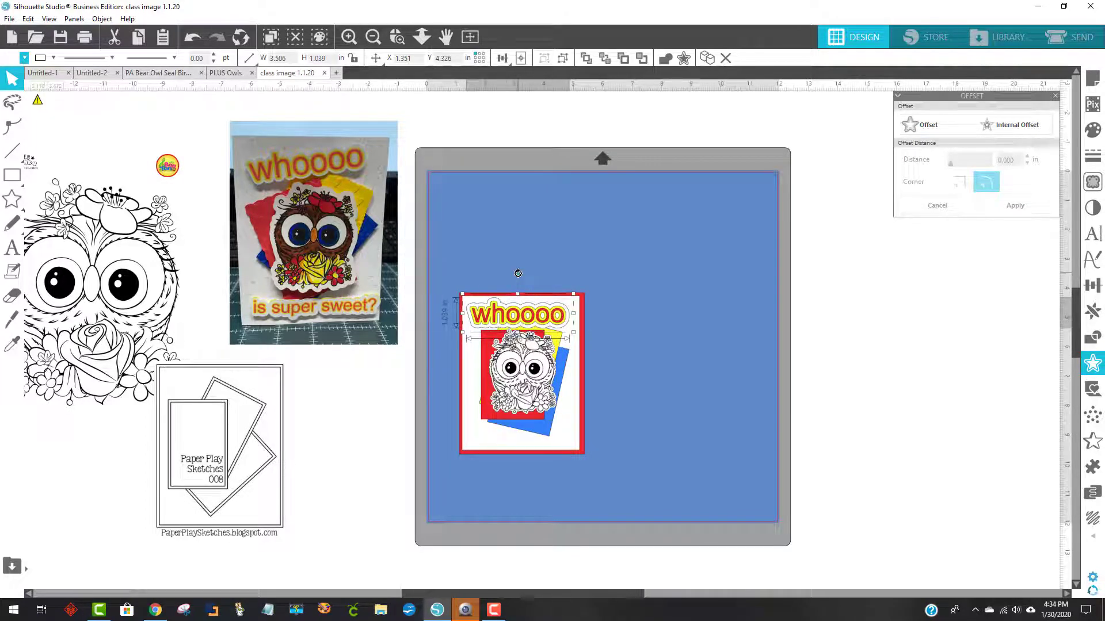
pyautogui.moveTo(518, 273); pyautogui.dragTo(511, 315)
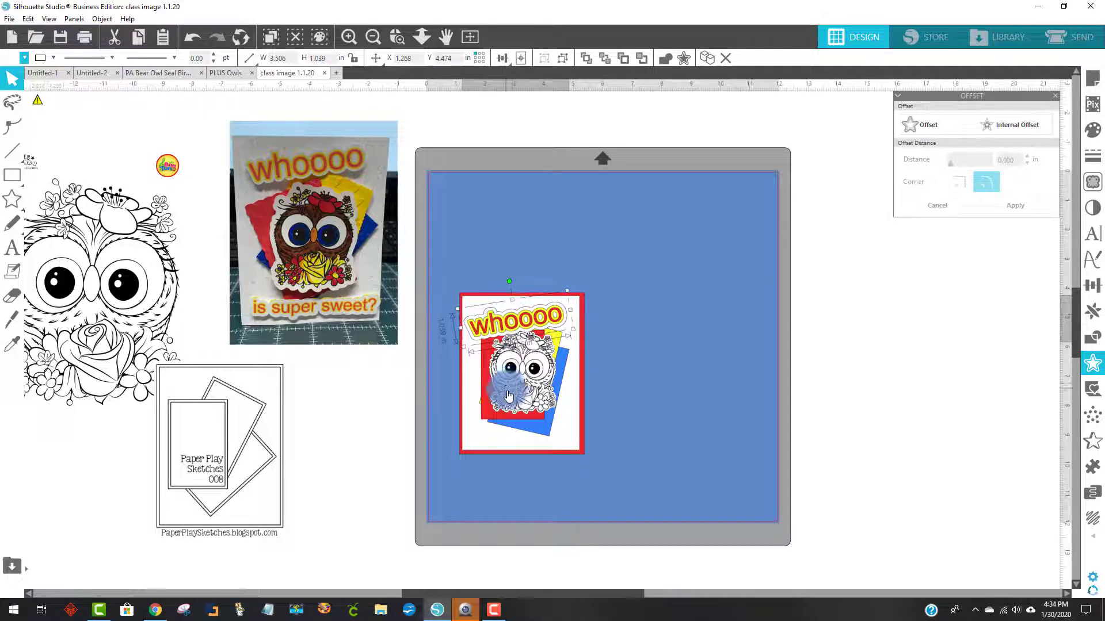
pyautogui.moveTo(512, 384); pyautogui.dragTo(513, 385)
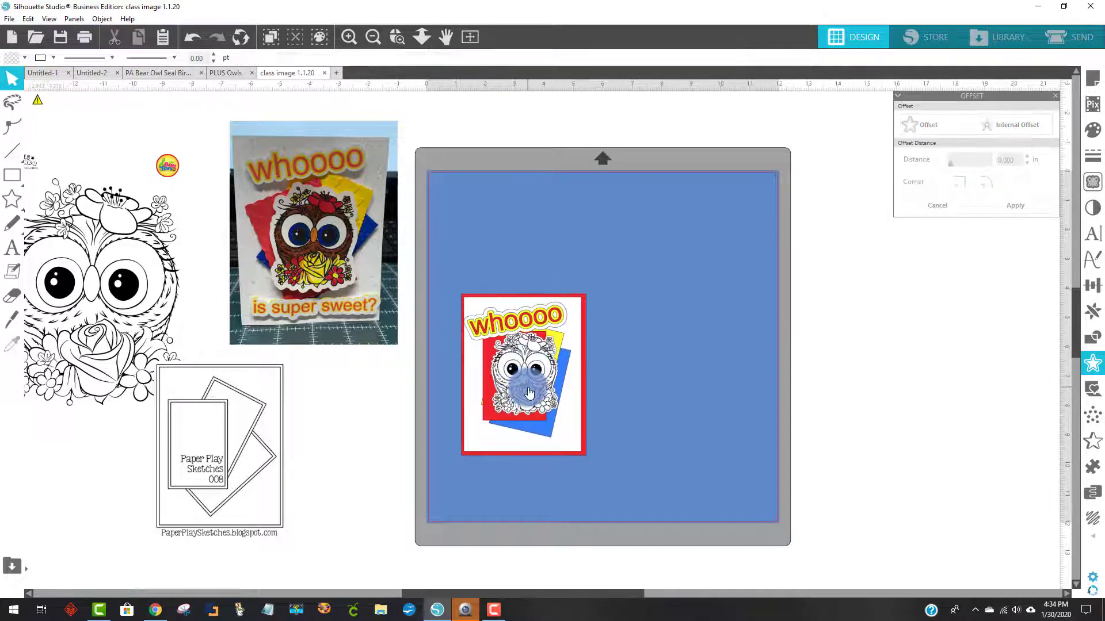
pyautogui.click(530, 392)
pyautogui.click(518, 320)
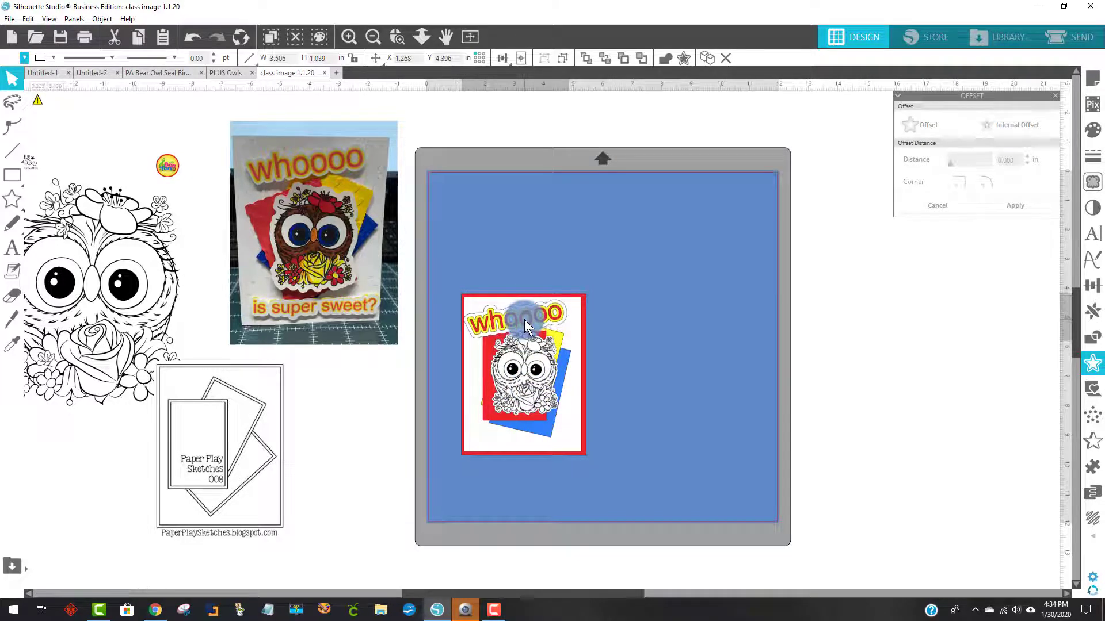
pyautogui.moveTo(524, 319); pyautogui.dragTo(526, 323)
# Move the card to the right side of the mat, ungroup it, and place the tilted "whoooo" text across its top.
pyautogui.moveTo(527, 380); pyautogui.dragTo(668, 354)
pyautogui.rightClick(671, 351)
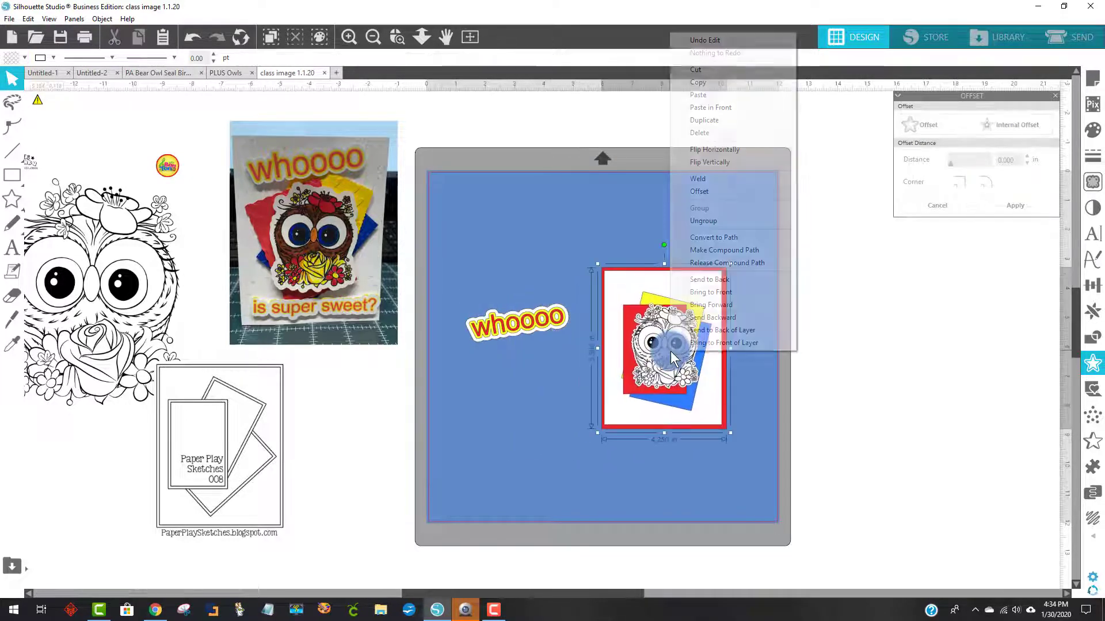
pyautogui.click(700, 223)
pyautogui.moveTo(617, 281)
pyautogui.mouseDown()
pyautogui.moveTo(653, 357)
pyautogui.moveTo(750, 374)
pyautogui.moveTo(607, 277)
pyautogui.moveTo(619, 275)
pyautogui.mouseUp()
pyautogui.moveTo(550, 320); pyautogui.dragTo(684, 284)
# Shift the outlined owl slightly down on the colored panels to sit below the "whoooo" text.
pyautogui.click(671, 321)
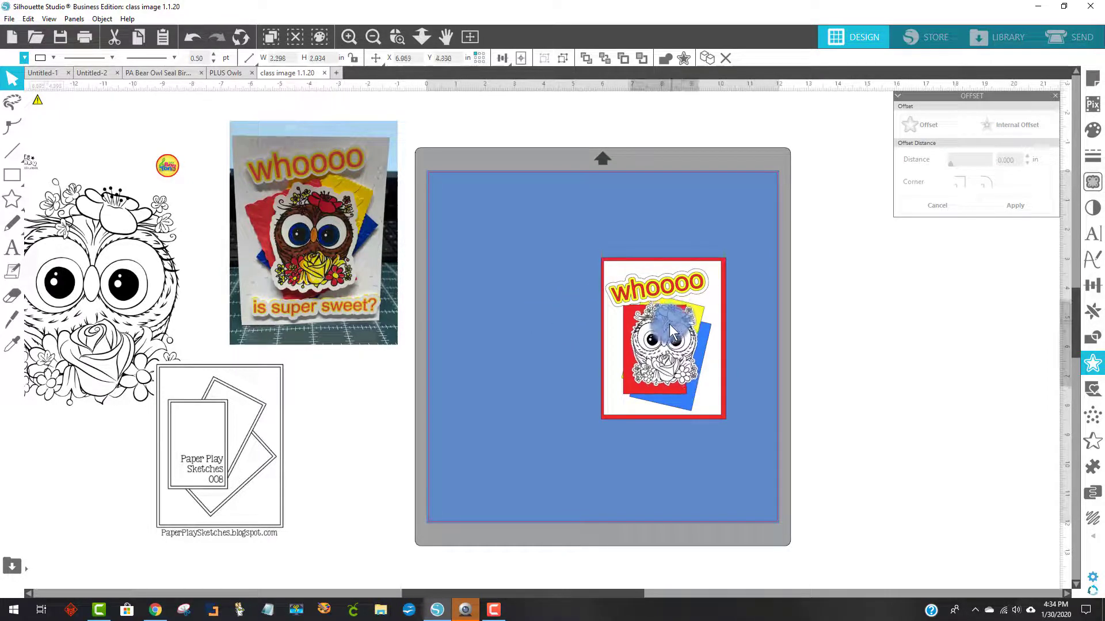
pyautogui.moveTo(669, 324); pyautogui.dragTo(669, 347)
pyautogui.click(702, 332)
pyautogui.click(736, 378)
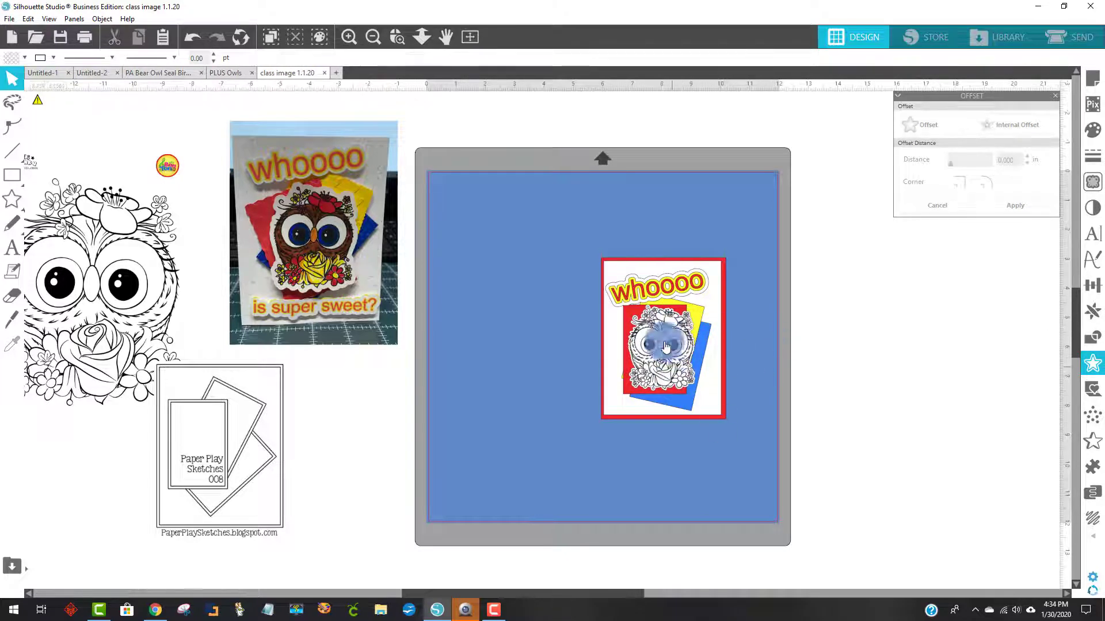
# Group all the card pieces with the "whoooo" text and move the group to the upper middle of the mat.
pyautogui.moveTo(733, 425); pyautogui.dragTo(581, 276)
pyautogui.click(637, 320)
pyautogui.rightClick(638, 320)
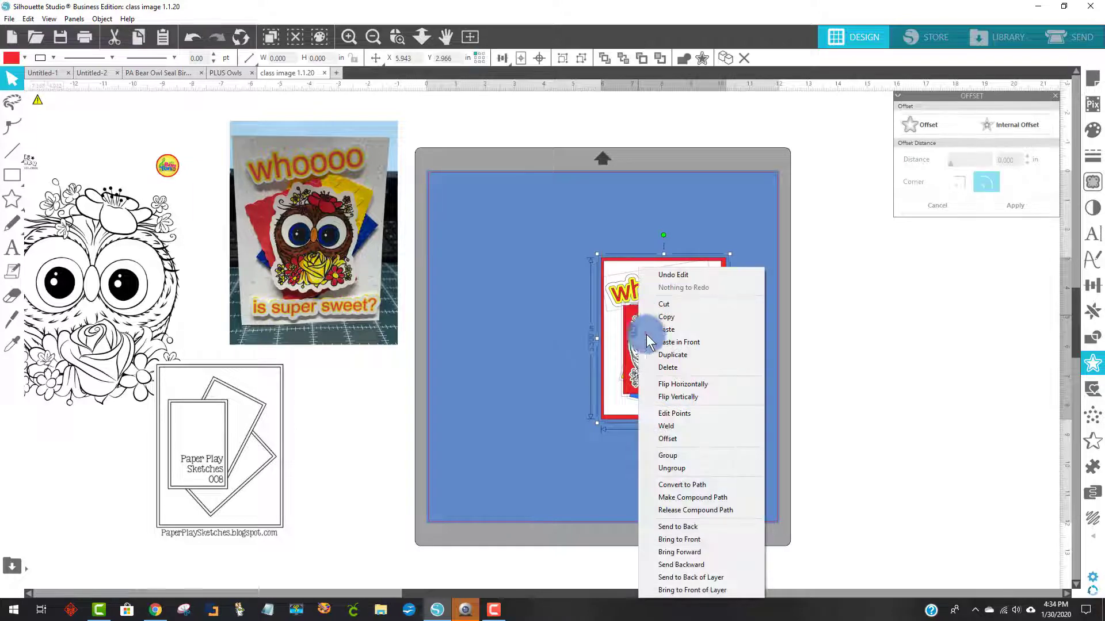
pyautogui.click(659, 457)
pyautogui.moveTo(674, 372); pyautogui.dragTo(597, 322)
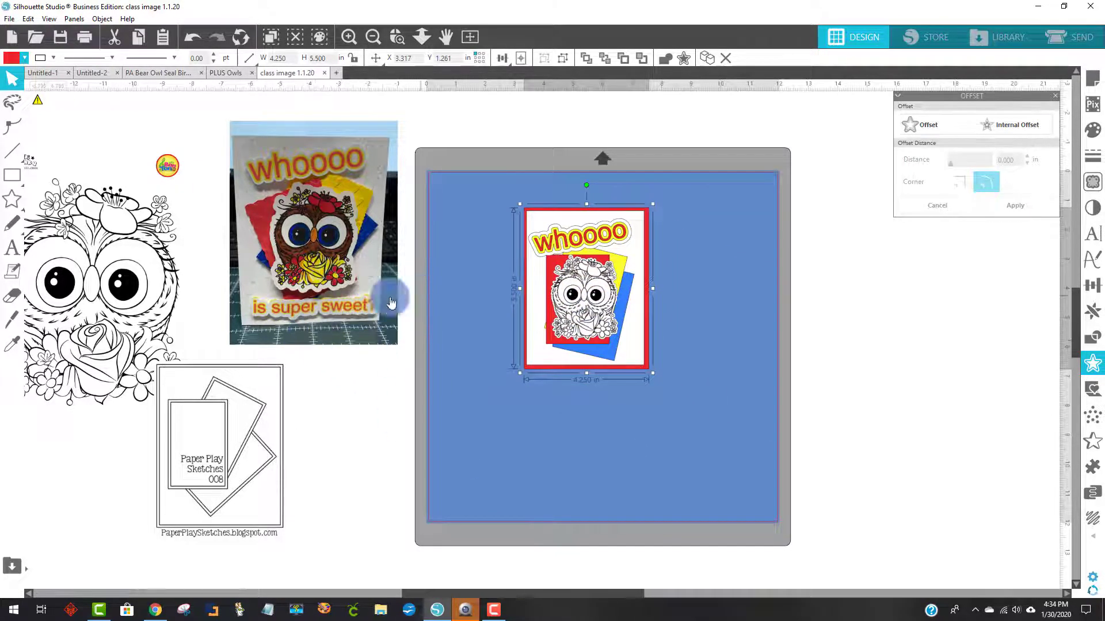
# Add the text "is super sweet" on the mat below the card.
pyautogui.click(17, 251)
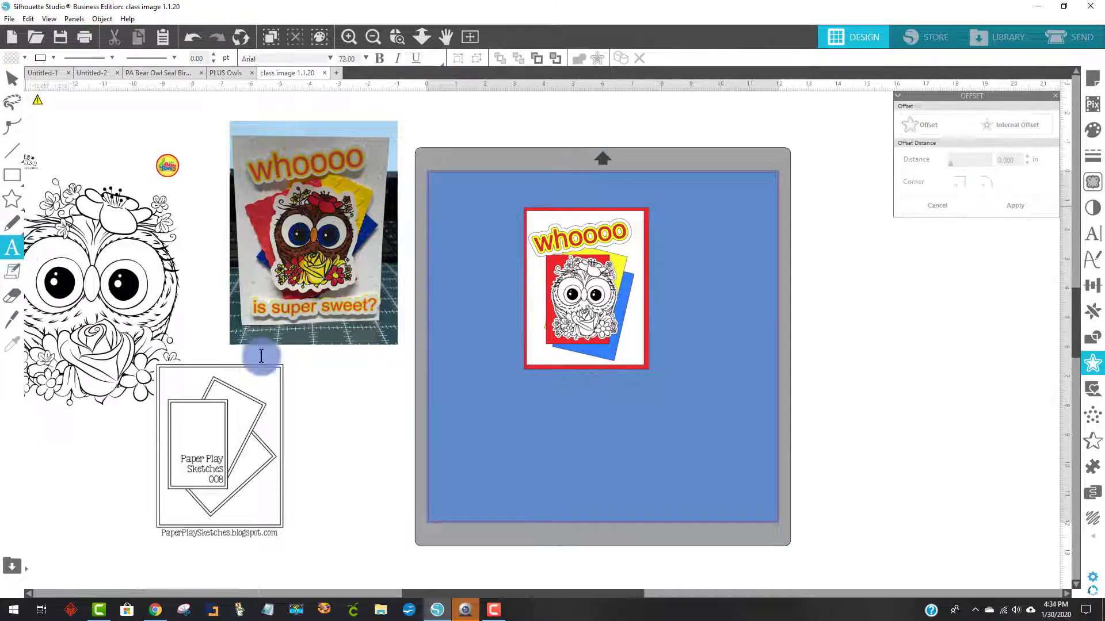
pyautogui.click(497, 422)
pyautogui.write('is supe')
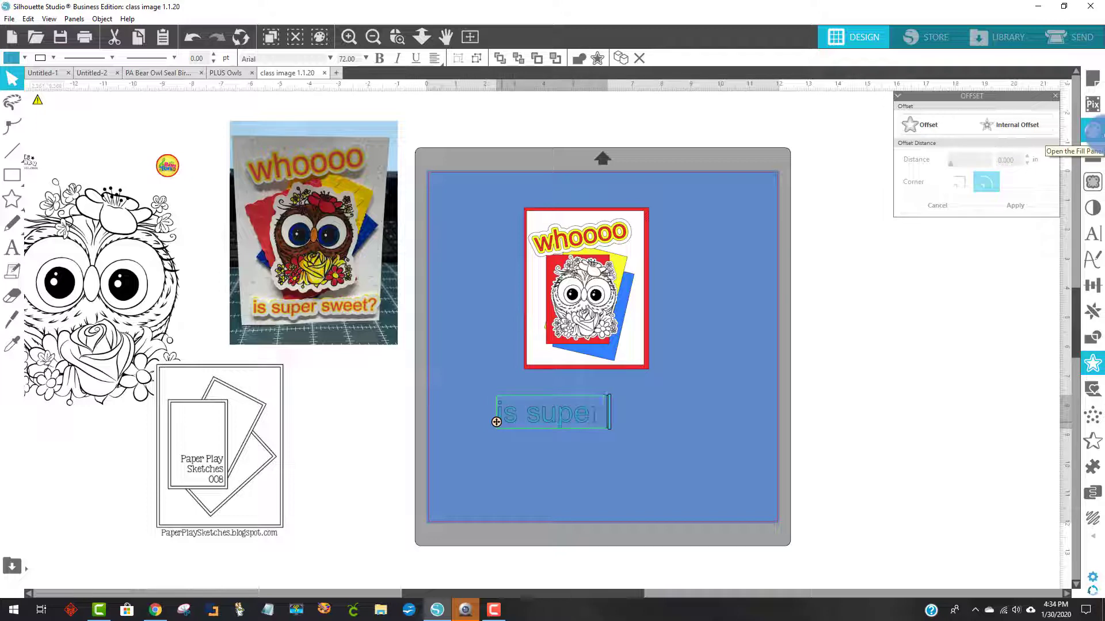
pyautogui.write('r swee')
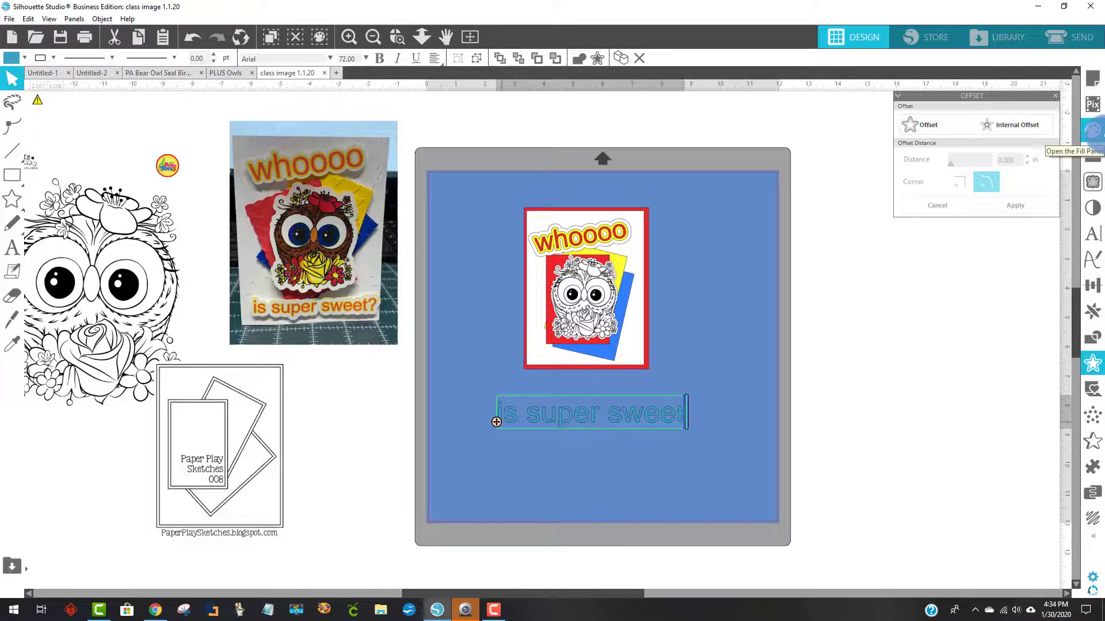
pyautogui.write('t')
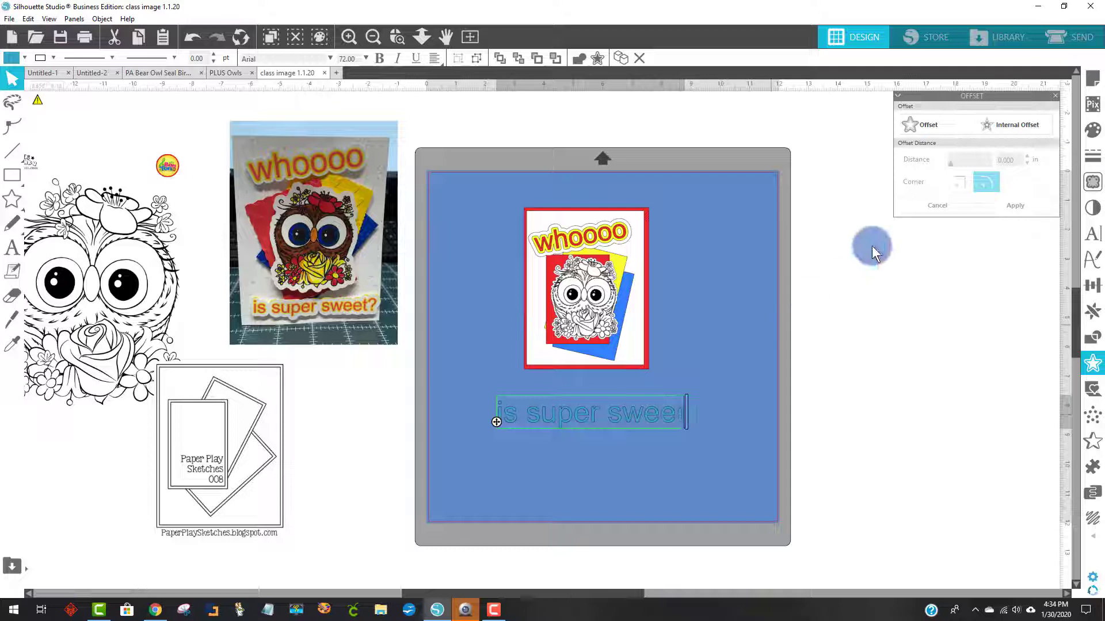
pyautogui.write('t')
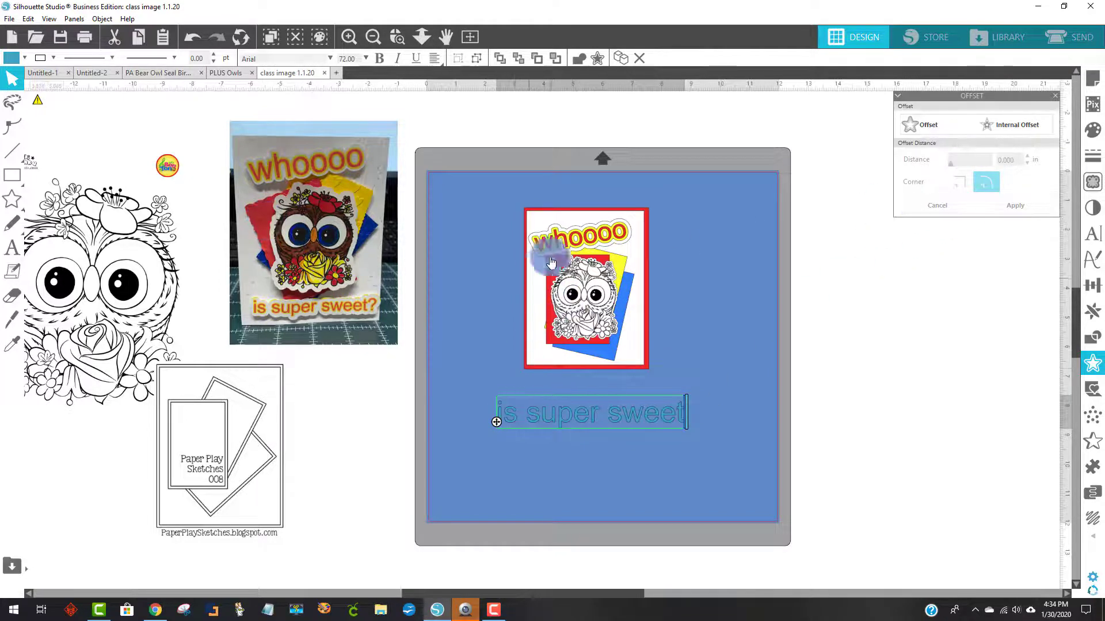
# Fill the "is super sweet" text with red.
pyautogui.click(16, 64)
pyautogui.click(33, 74)
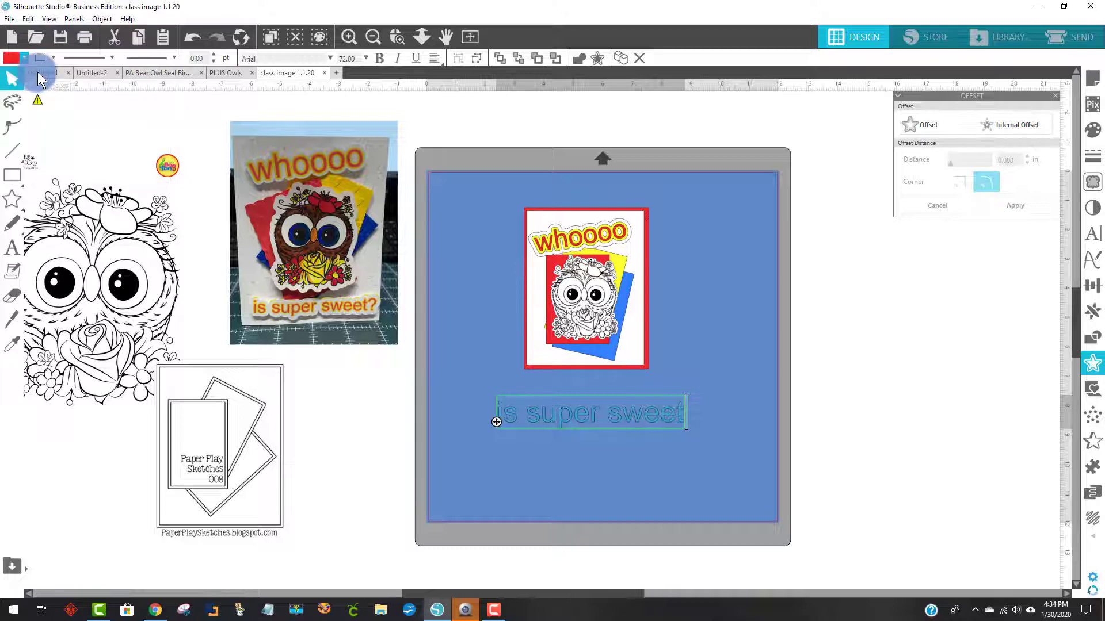
pyautogui.click(607, 462)
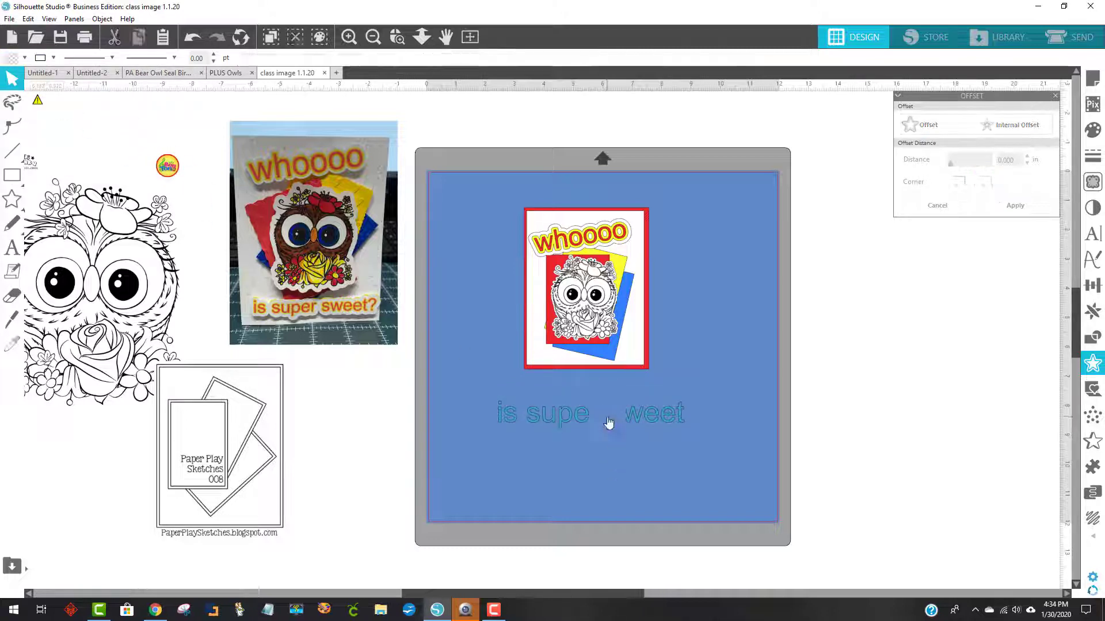
pyautogui.click(609, 422)
pyautogui.click(16, 60)
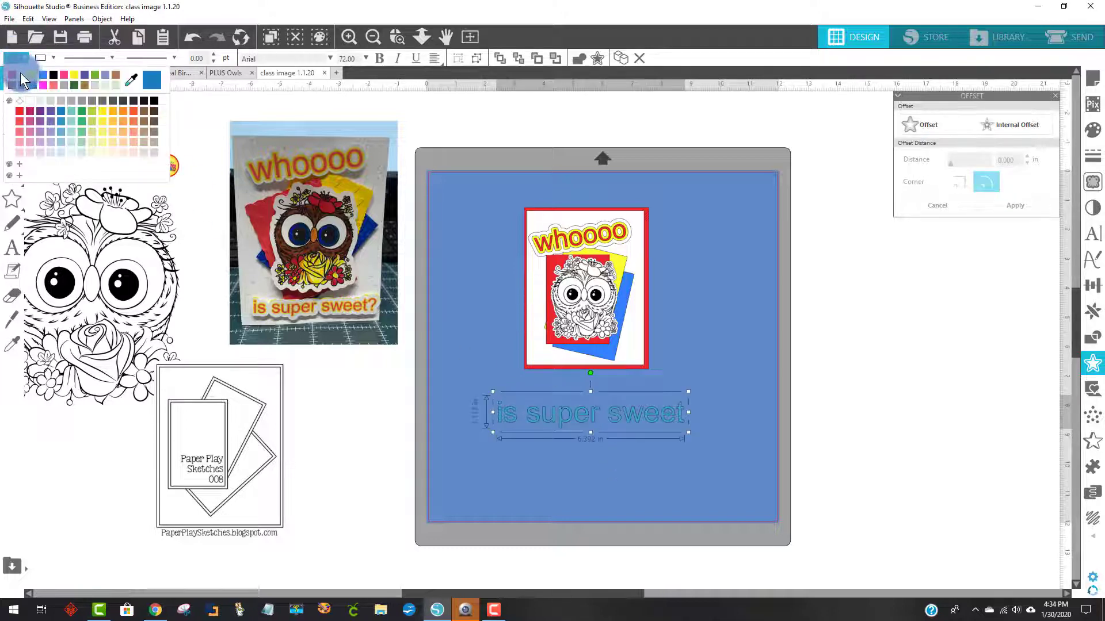
pyautogui.click(33, 75)
# Create a 0.090 in rounded-corner offset around the "is super sweet" text and fill it with yellow.
pyautogui.click(942, 122)
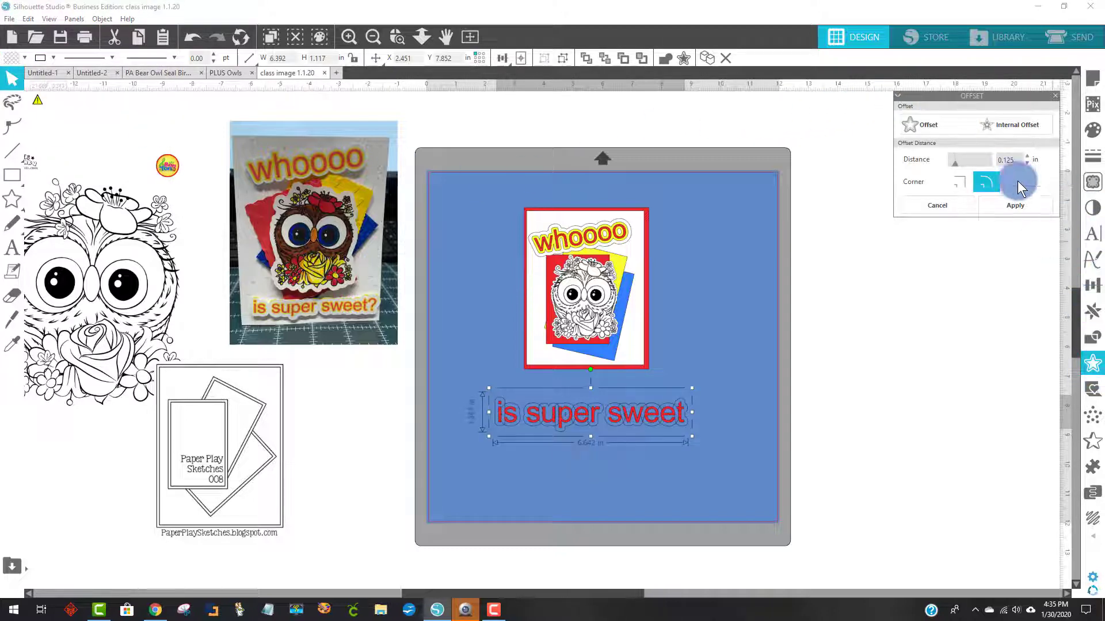
pyautogui.click(961, 95)
pyautogui.click(911, 128)
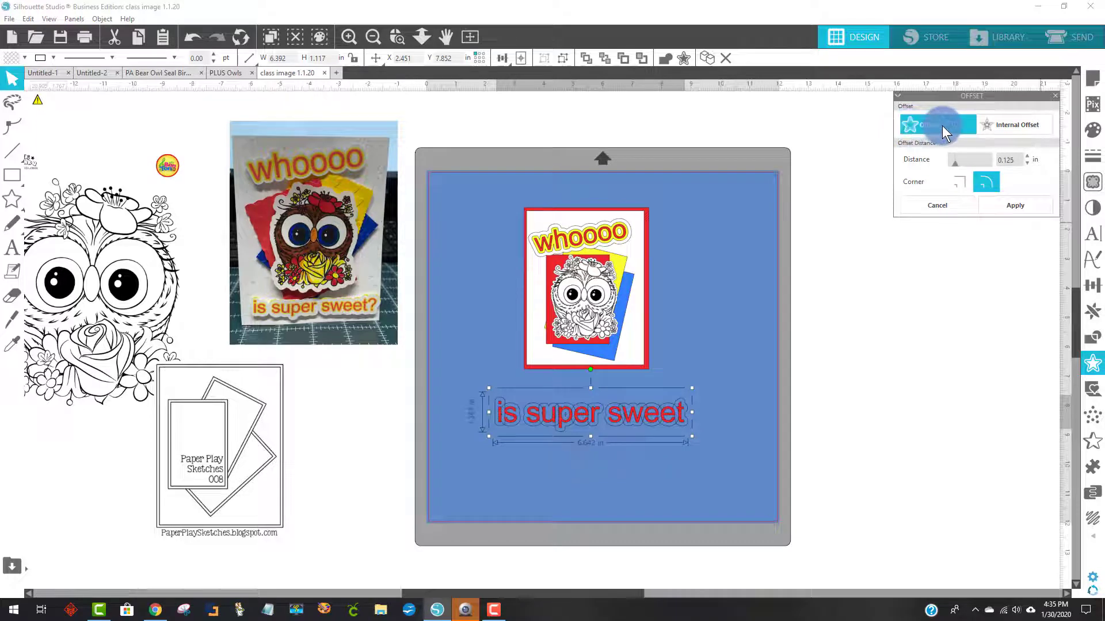
pyautogui.click(1013, 204)
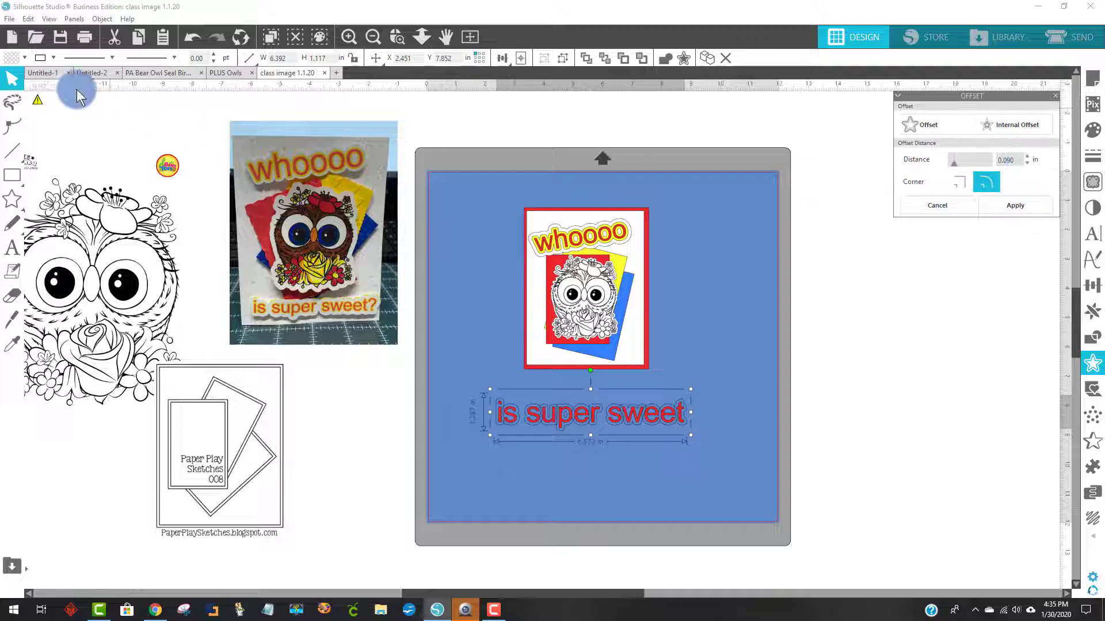
pyautogui.click(12, 60)
pyautogui.click(28, 77)
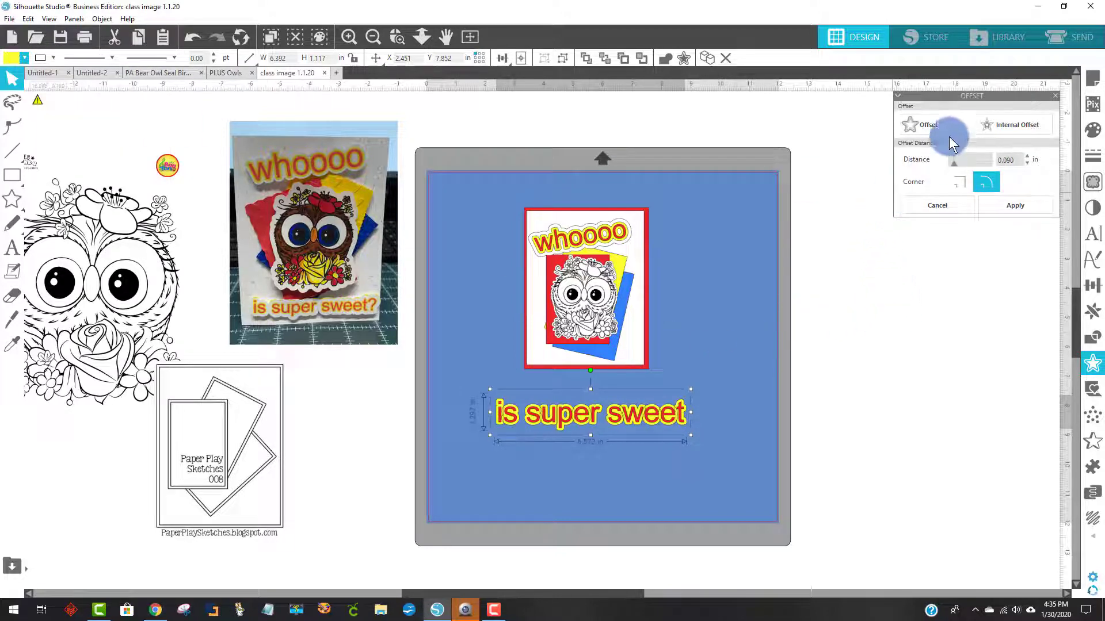
# Add a second, 0.125 in rounded offset around the yellow outline of "is super sweet" and fill it with white.
pyautogui.click(938, 123)
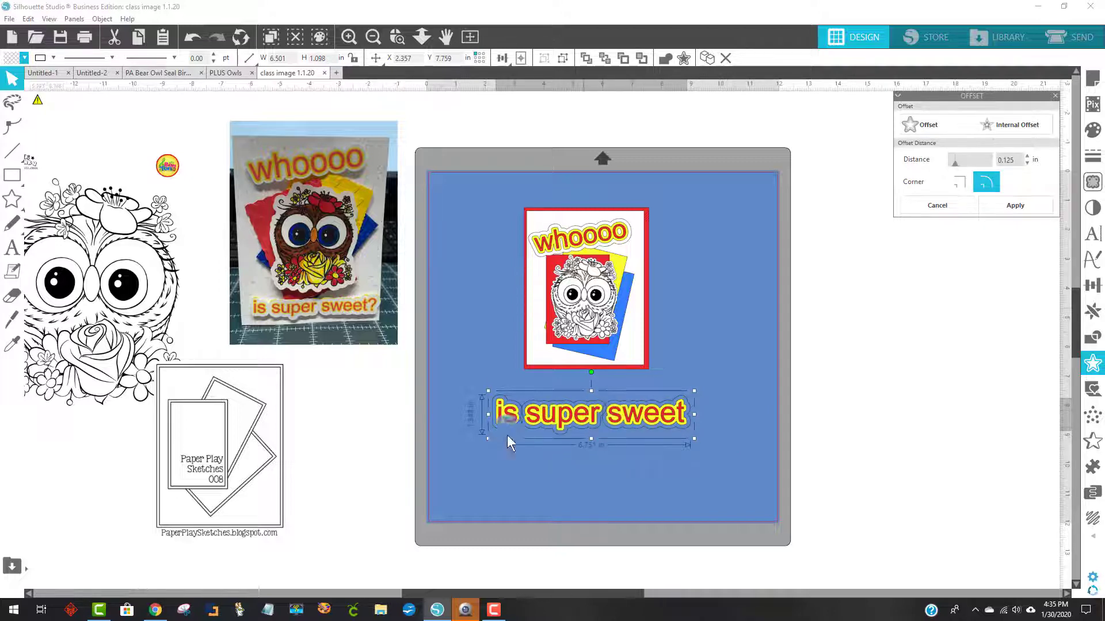
pyautogui.click(24, 58)
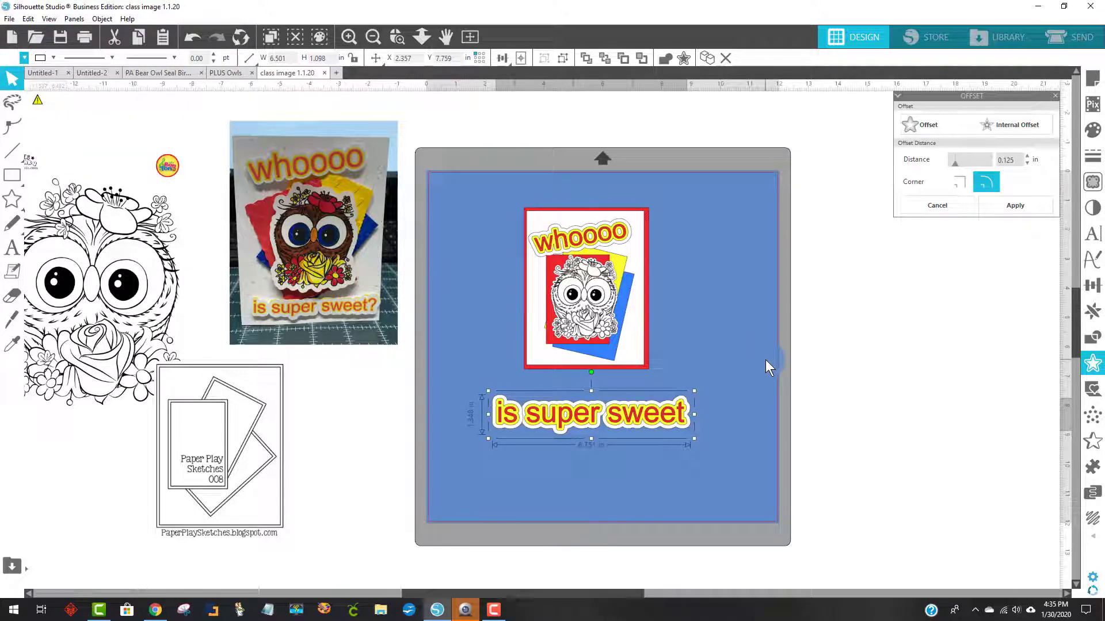
pyautogui.click(710, 426)
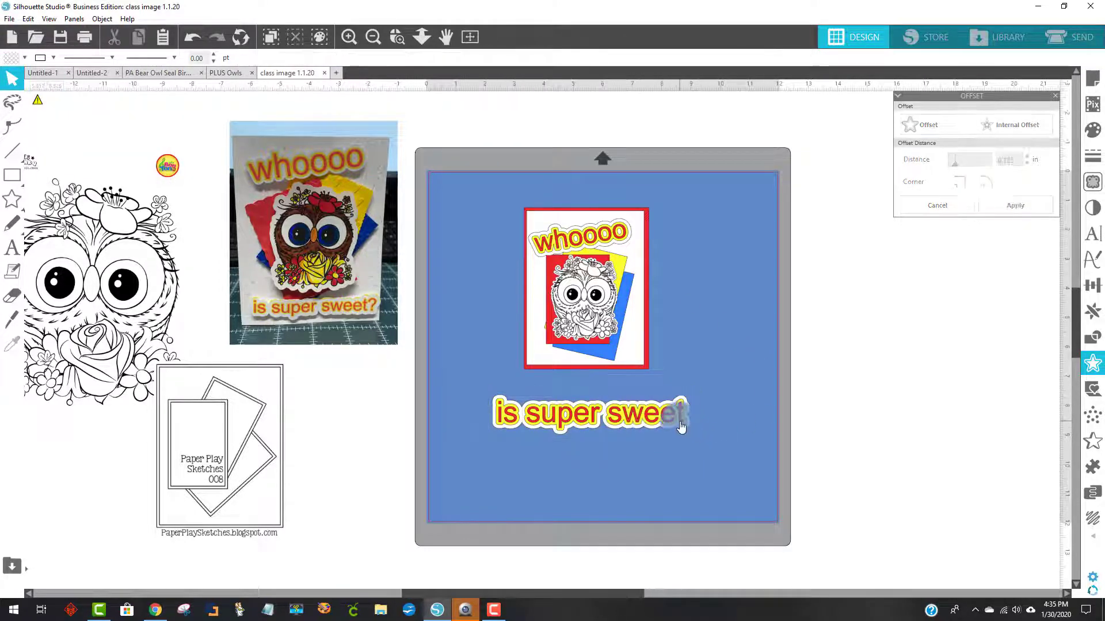
# Try shrinking the red "is super sweet" text without its offsets, and undo the resize.
pyautogui.click(685, 428)
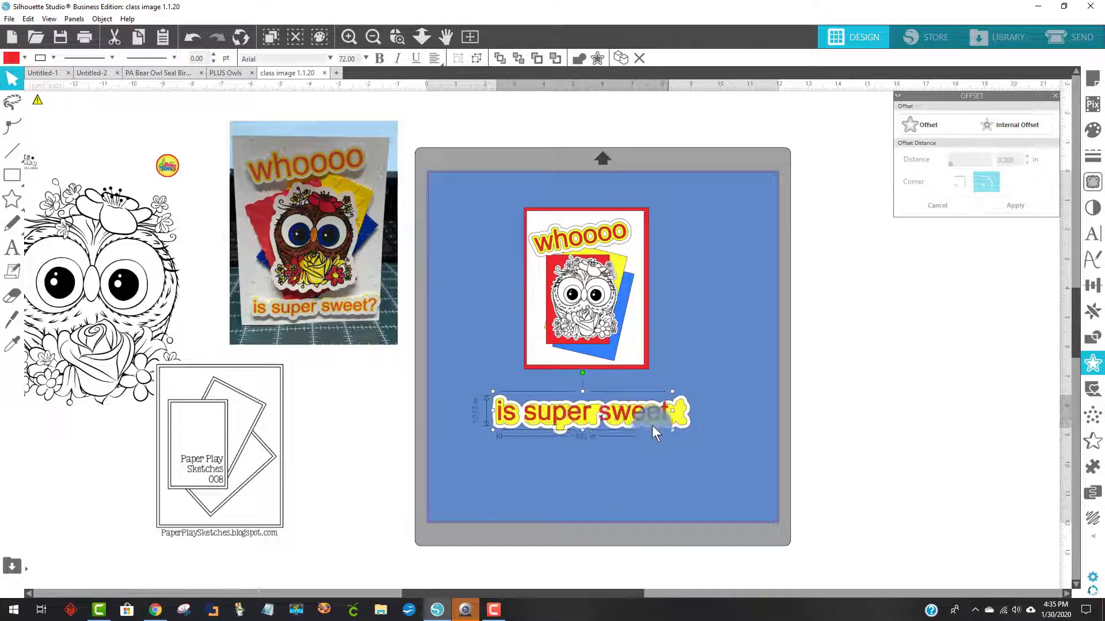
pyautogui.moveTo(651, 426); pyautogui.dragTo(640, 422)
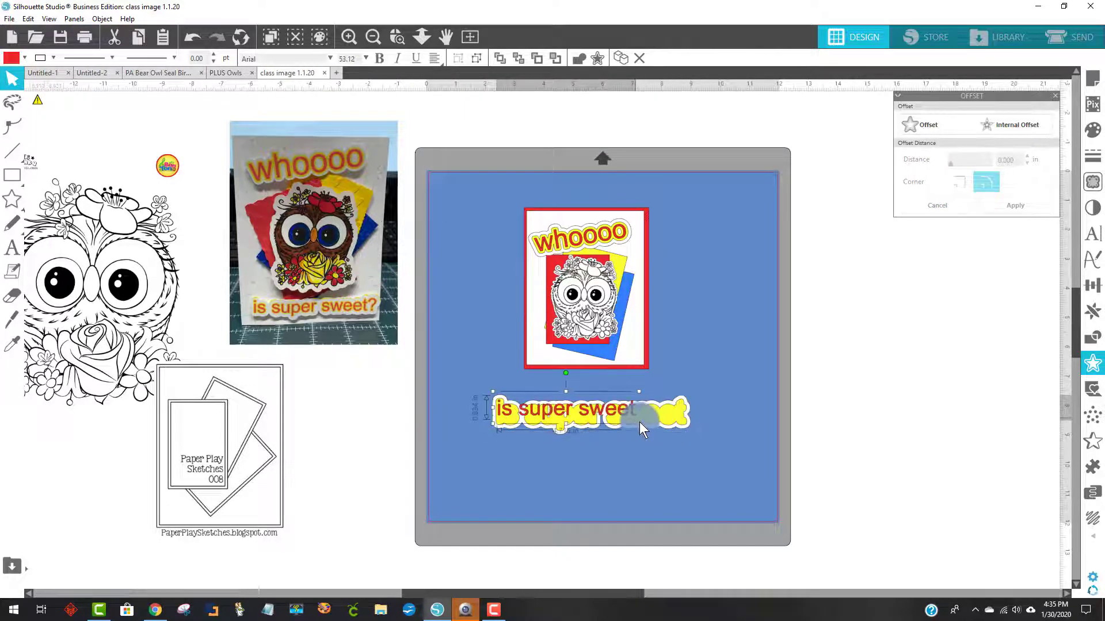
pyautogui.click(190, 41)
pyautogui.click(682, 461)
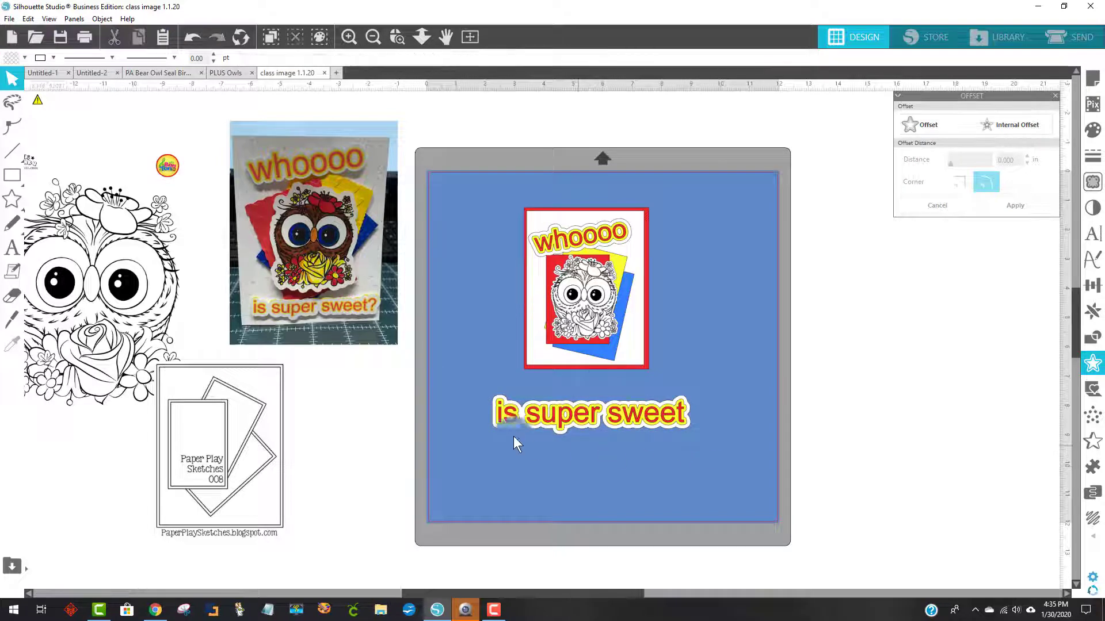
# Group "is super sweet" with its offsets, shrink it to about 3.84 in wide, and place it across the bottom of the card.
pyautogui.click(502, 416)
pyautogui.rightClick(583, 415)
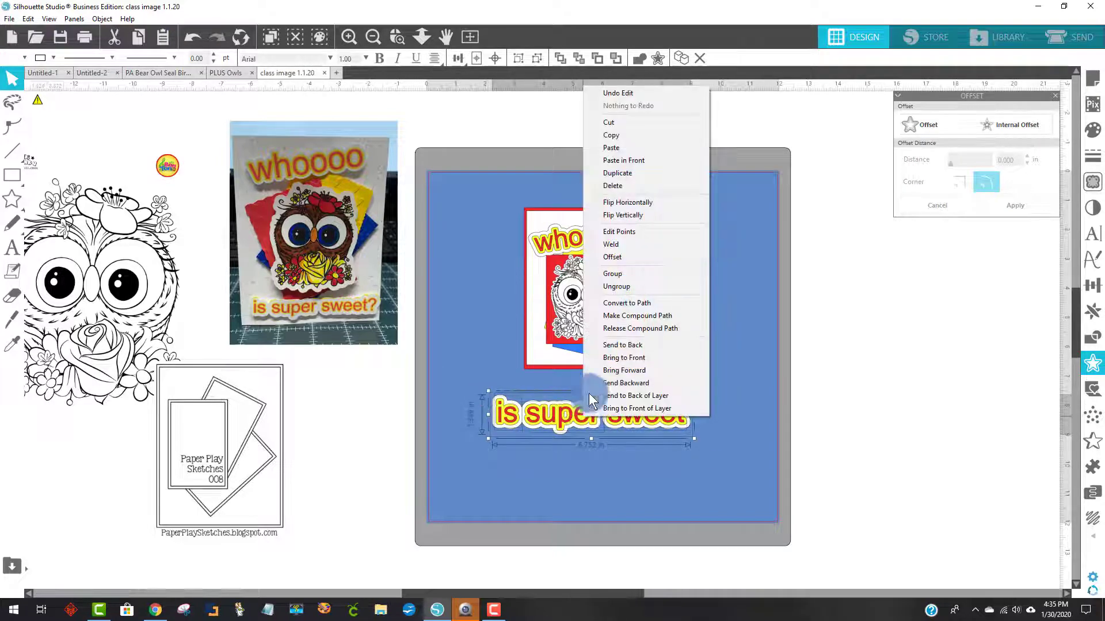
pyautogui.click(612, 274)
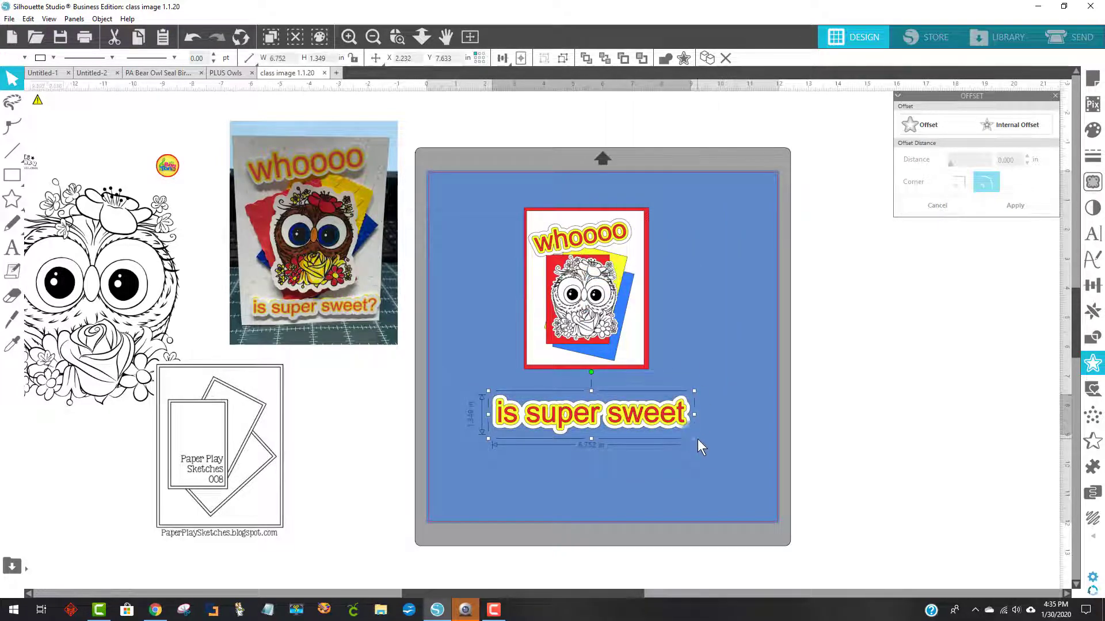
pyautogui.moveTo(695, 439); pyautogui.dragTo(624, 351)
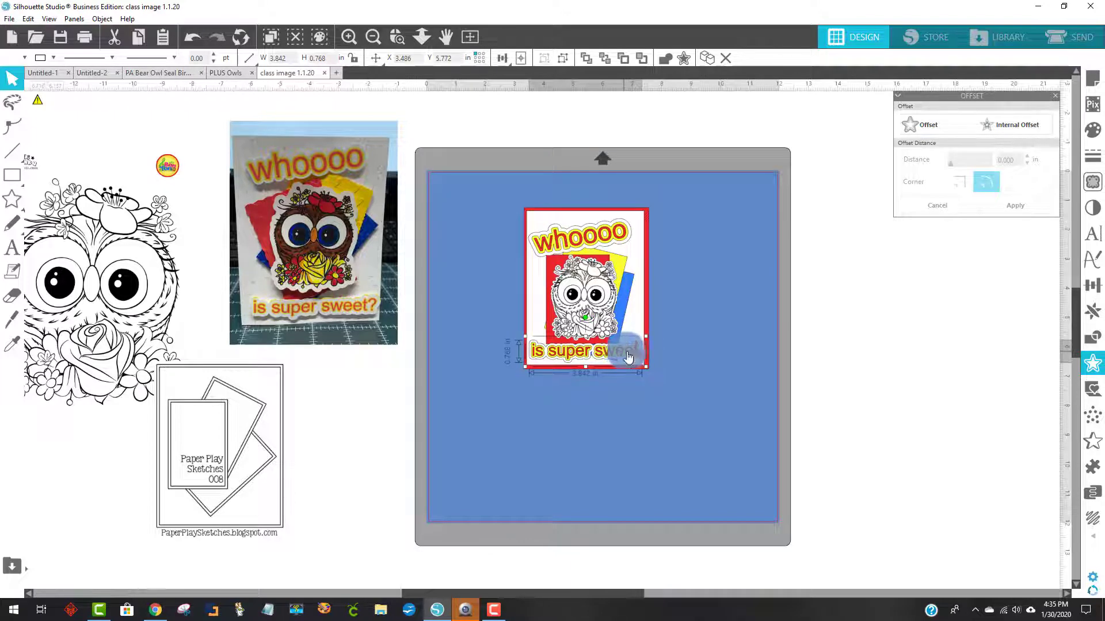
pyautogui.click(719, 334)
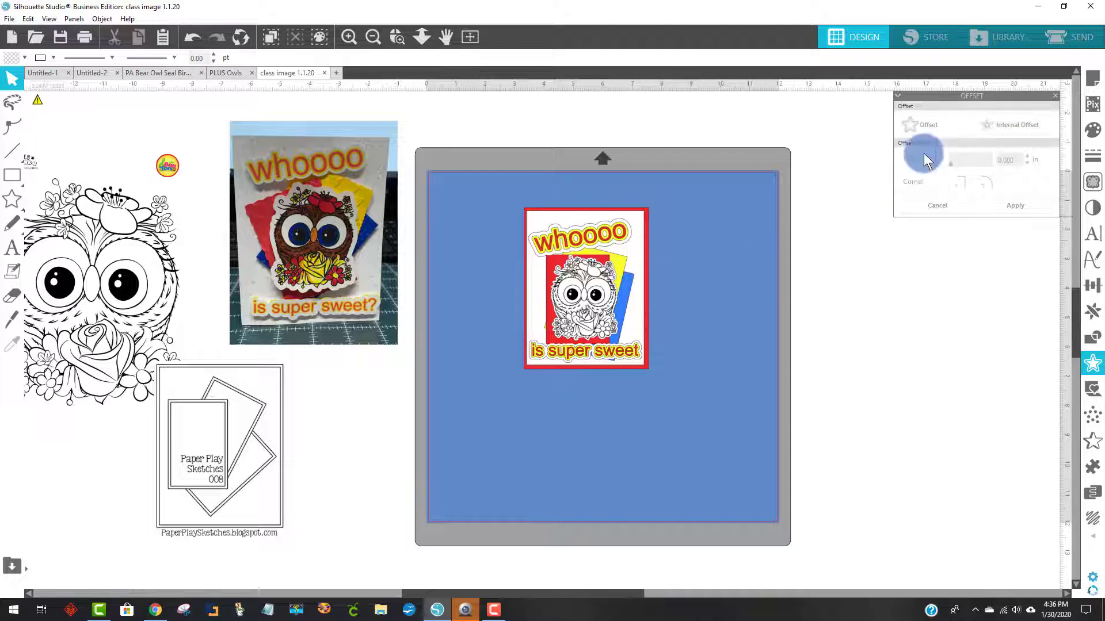
# Go to the send setup, organize the cut job by fill color, and turn off cutting for every fill color.
pyautogui.click(1066, 40)
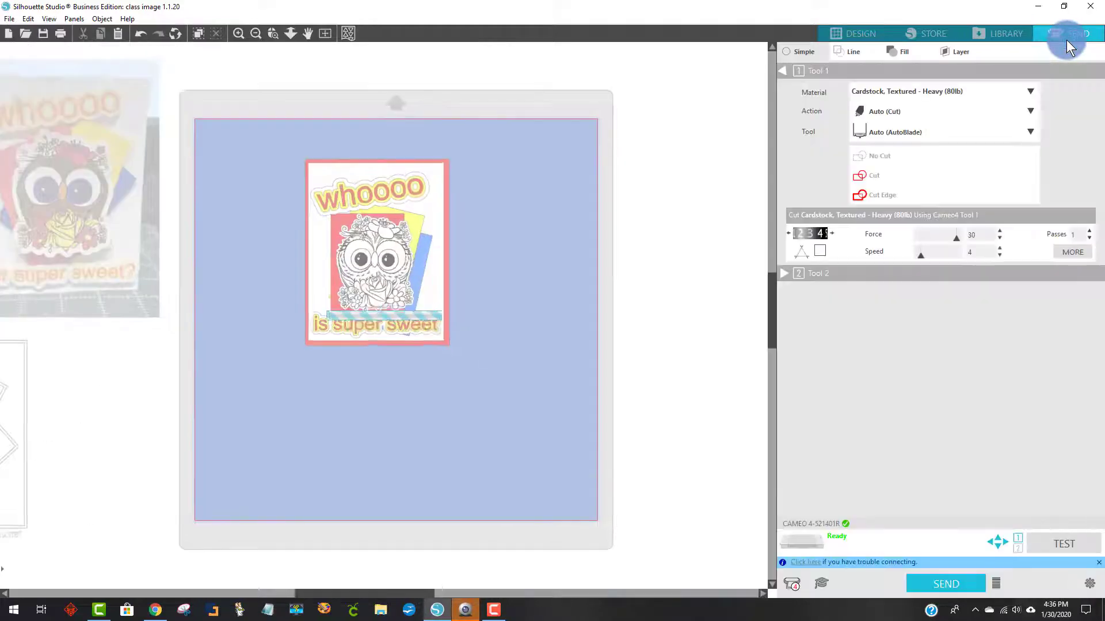
pyautogui.click(900, 53)
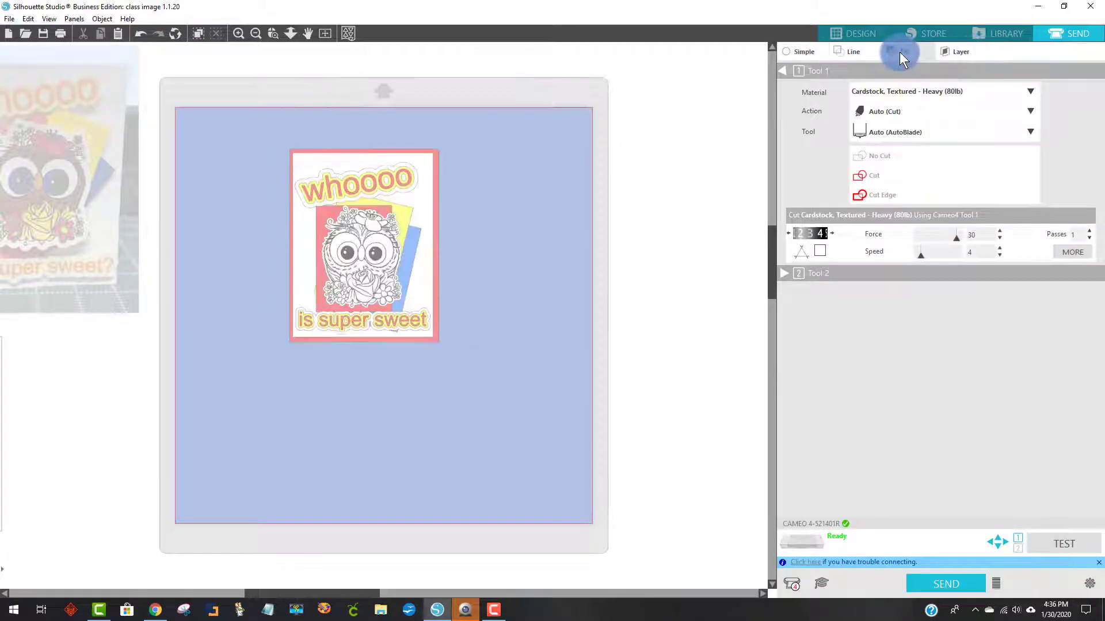
pyautogui.click(843, 88)
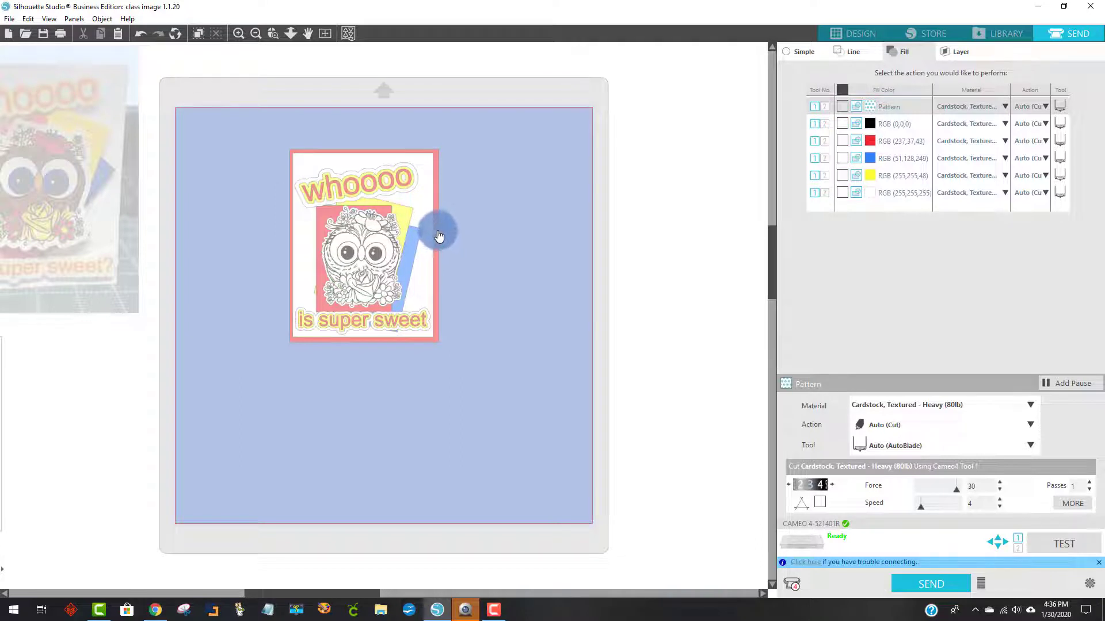
# Shift the card group slightly right and down on the mat and ungroup its pieces.
pyautogui.moveTo(436, 228); pyautogui.dragTo(465, 249)
pyautogui.rightClick(465, 249)
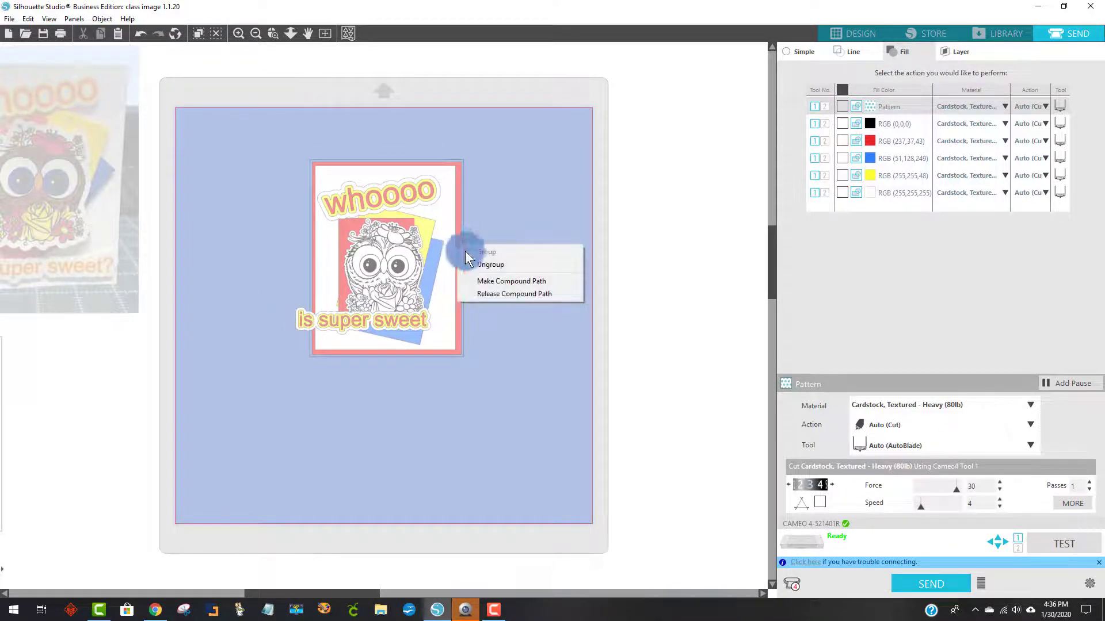
pyautogui.click(482, 261)
pyautogui.click(500, 226)
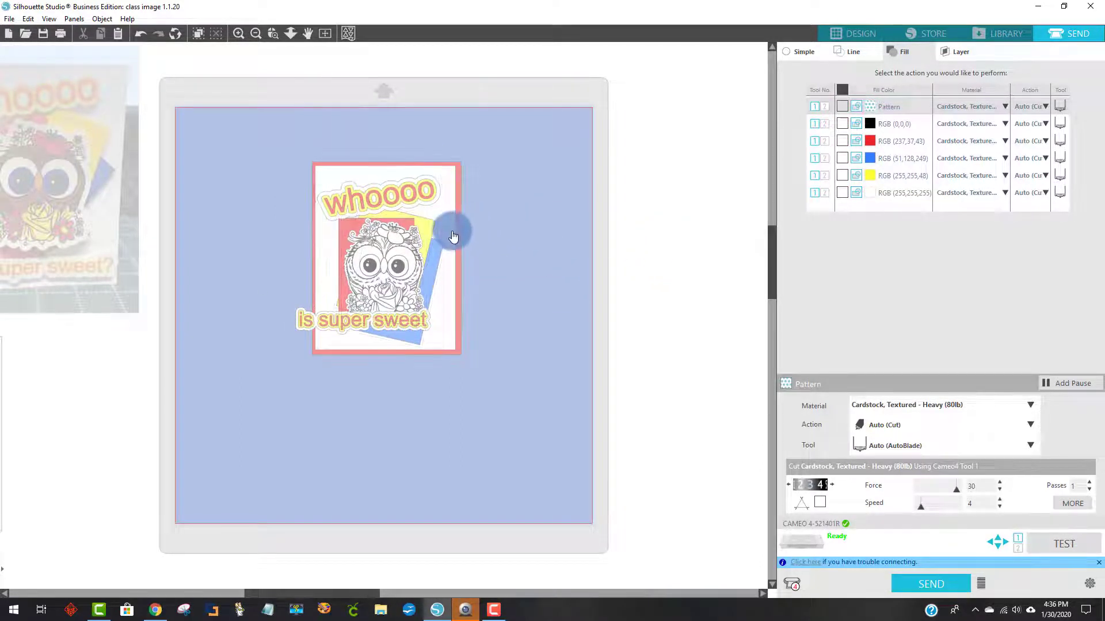
# Ungroup the red card base from its white panel and move both off the left side of the mat.
pyautogui.moveTo(453, 236); pyautogui.dragTo(484, 232)
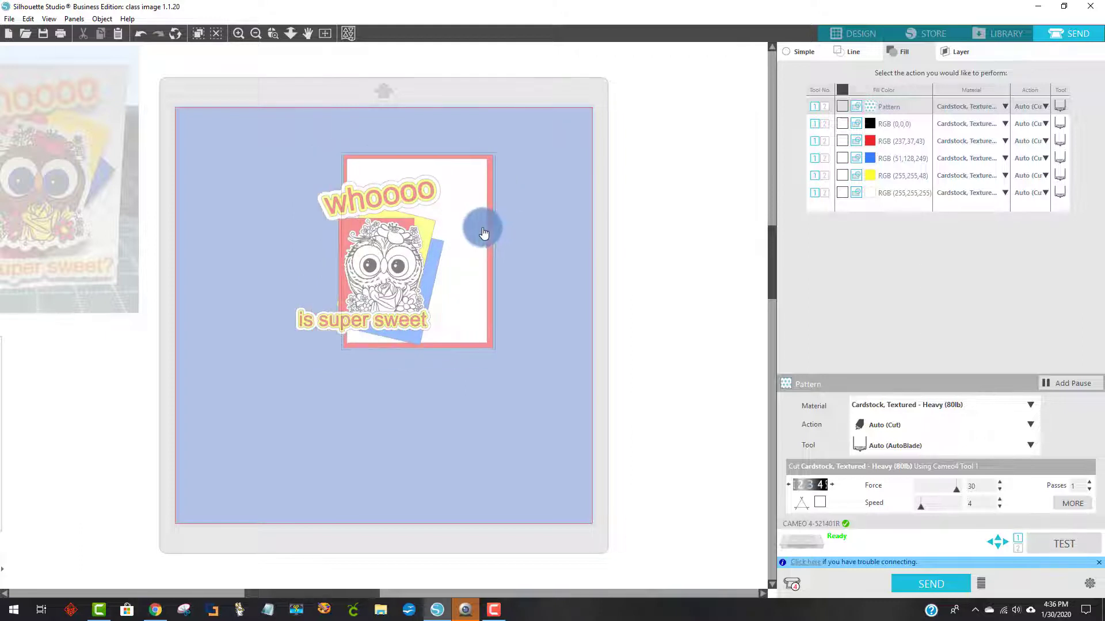
pyautogui.rightClick(483, 232)
pyautogui.click(512, 250)
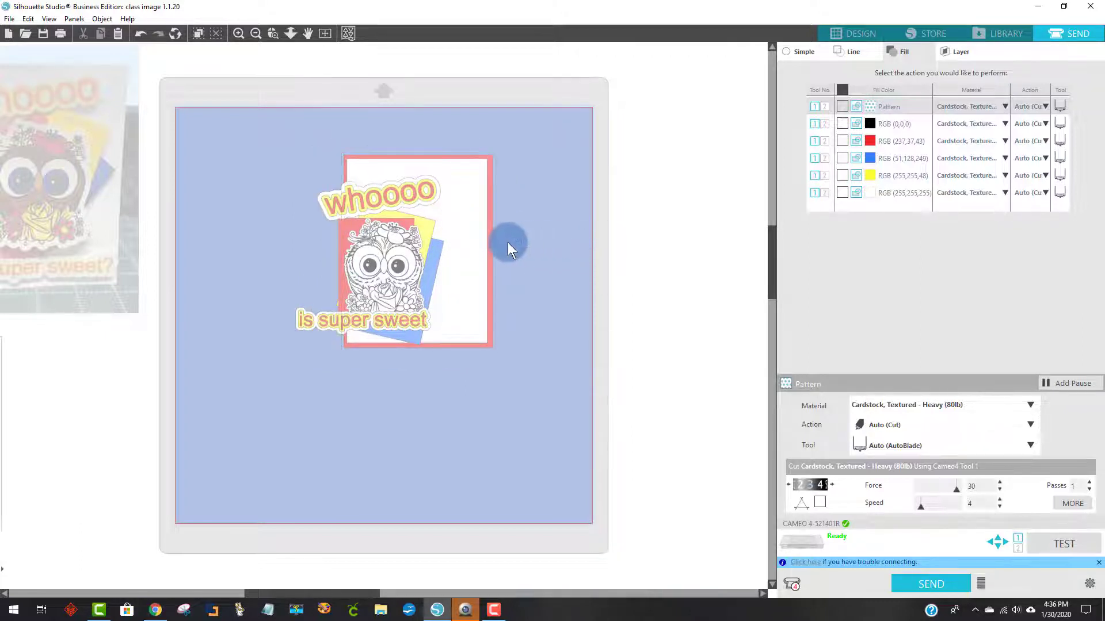
pyautogui.moveTo(506, 241); pyautogui.dragTo(128, 280)
pyautogui.moveTo(483, 210); pyautogui.dragTo(64, 343)
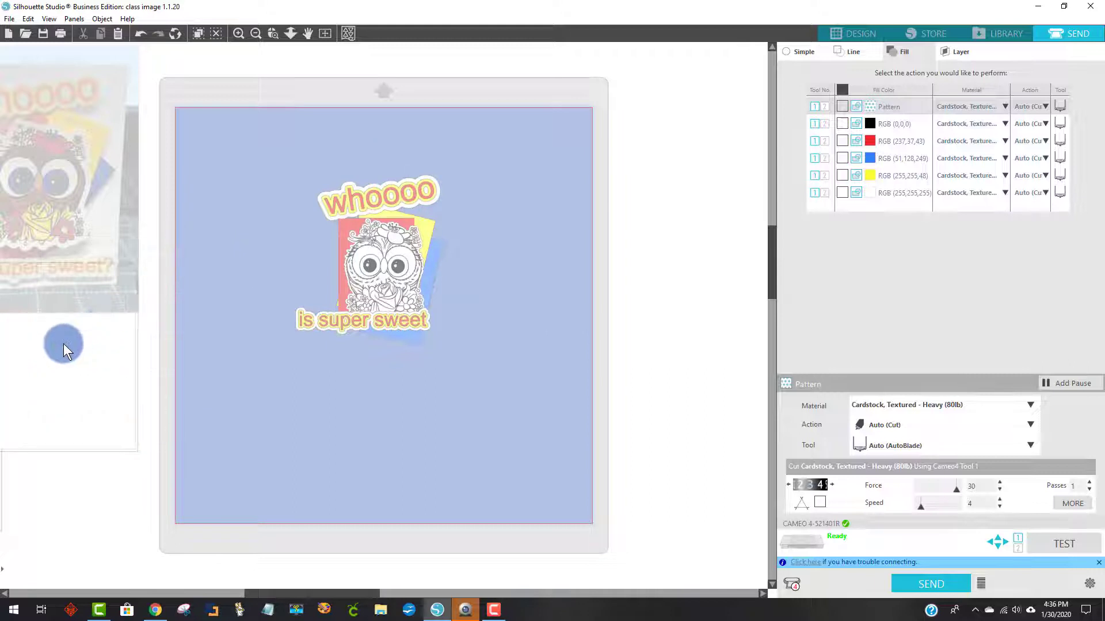
# Spread the remaining pieces apart on the mat, with "whoooo" and the owl along the top and the colored panels below.
pyautogui.click(378, 194)
pyautogui.moveTo(364, 206); pyautogui.dragTo(257, 156)
pyautogui.moveTo(378, 237); pyautogui.dragTo(294, 263)
pyautogui.moveTo(374, 260); pyautogui.dragTo(435, 277)
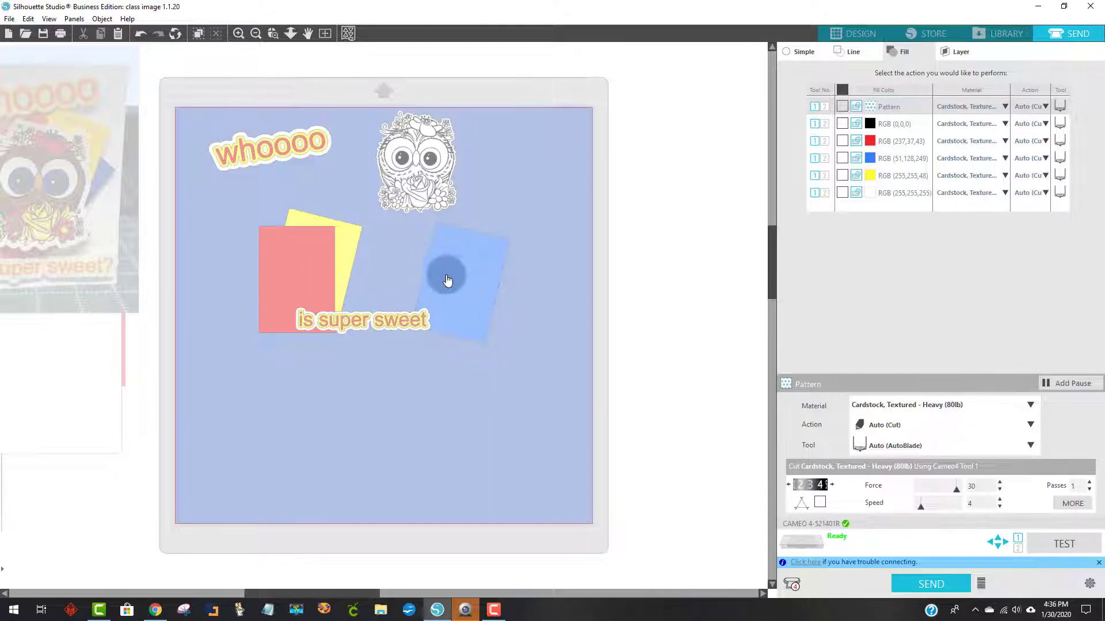
# Move the blue, red and yellow panels off the left side of the mat.
pyautogui.moveTo(446, 254); pyautogui.dragTo(95, 339)
pyautogui.moveTo(289, 273); pyautogui.dragTo(75, 350)
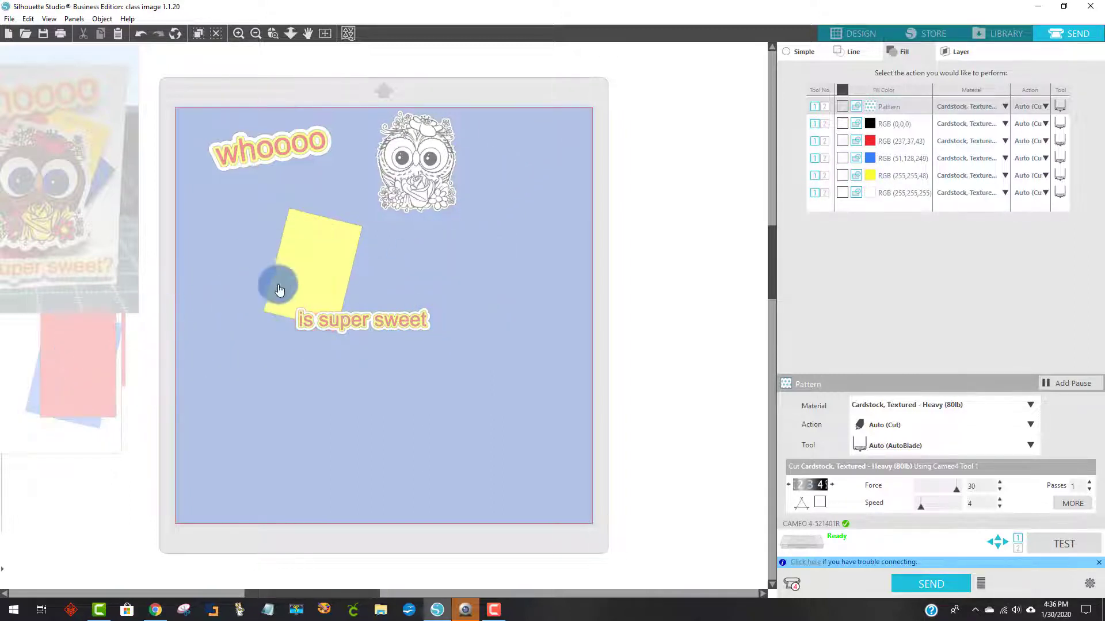
pyautogui.moveTo(256, 294); pyautogui.dragTo(71, 358)
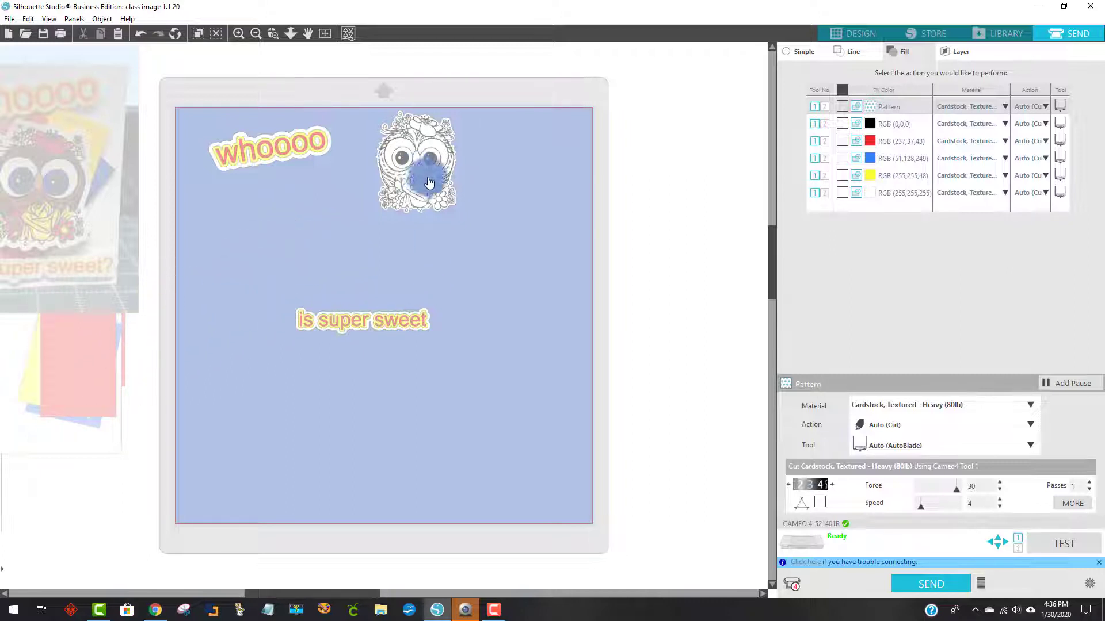
# Shift the owl slightly down and right, and place "is super sweet" directly below "whoooo" in the mat's upper left.
pyautogui.moveTo(432, 166); pyautogui.dragTo(453, 183)
pyautogui.moveTo(312, 141); pyautogui.dragTo(301, 138)
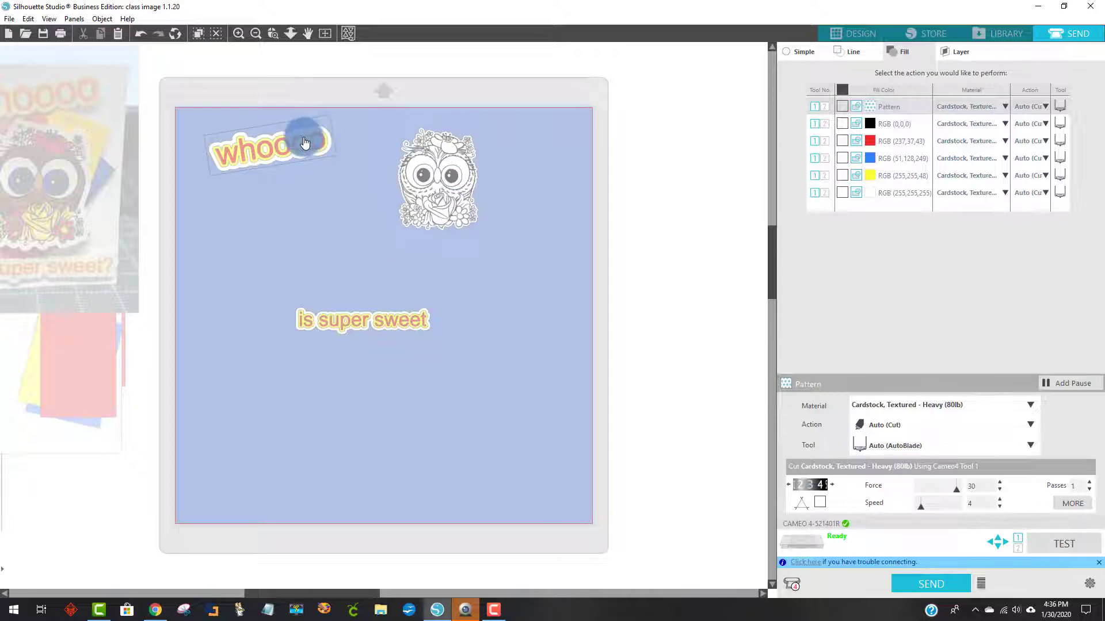
pyautogui.moveTo(348, 321); pyautogui.dragTo(257, 198)
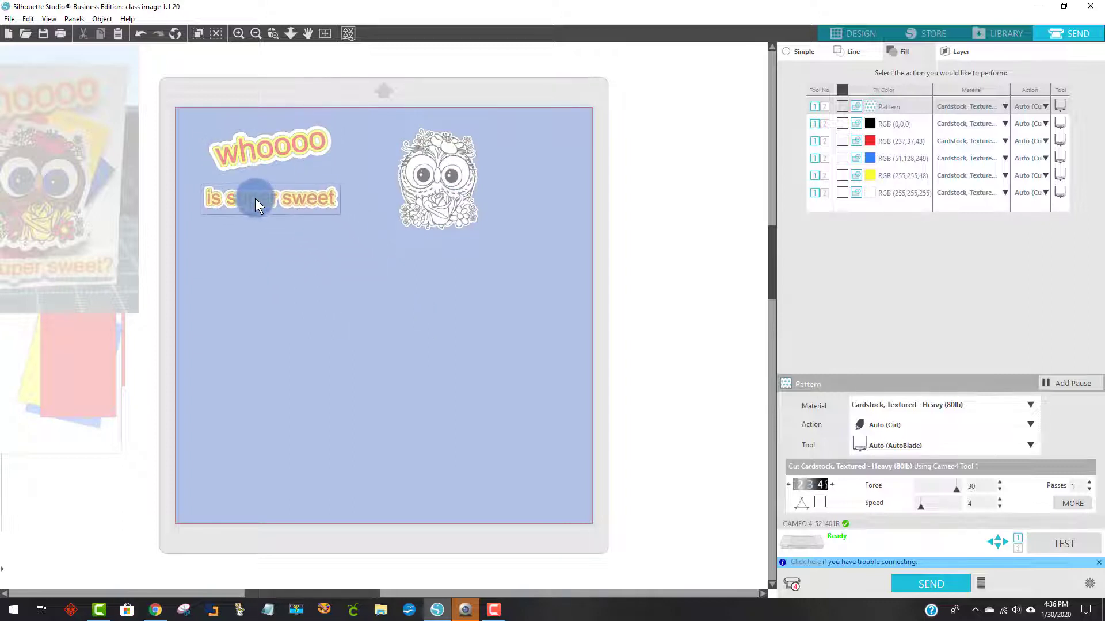
# Move the owl up and closer beside the "whoooo" and "is super sweet" pieces.
pyautogui.moveTo(419, 177); pyautogui.dragTo(388, 164)
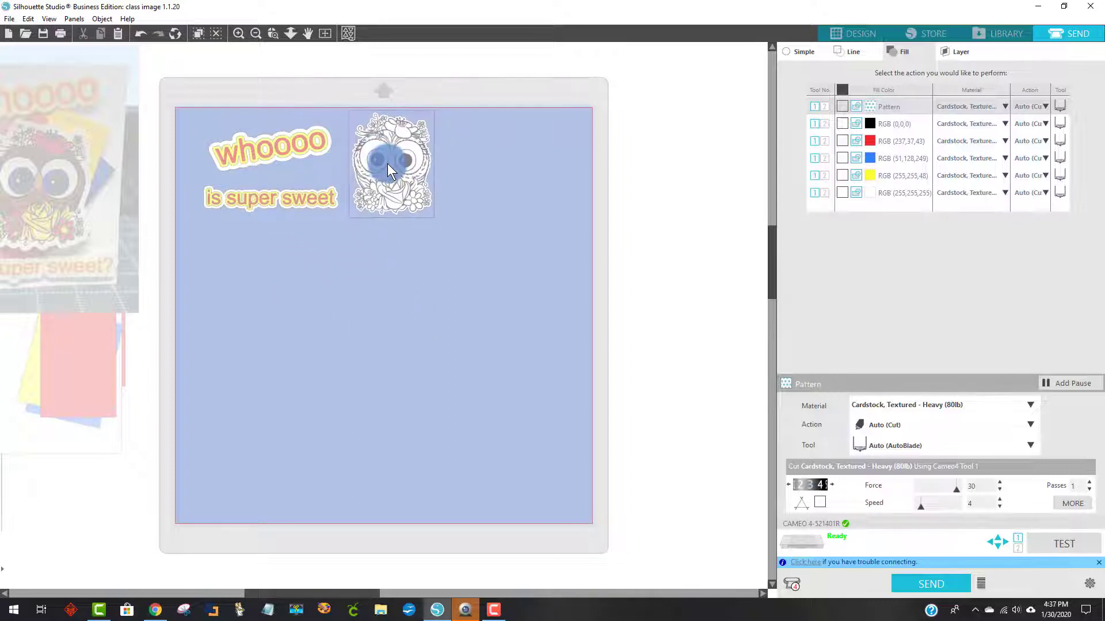
pyautogui.click(492, 181)
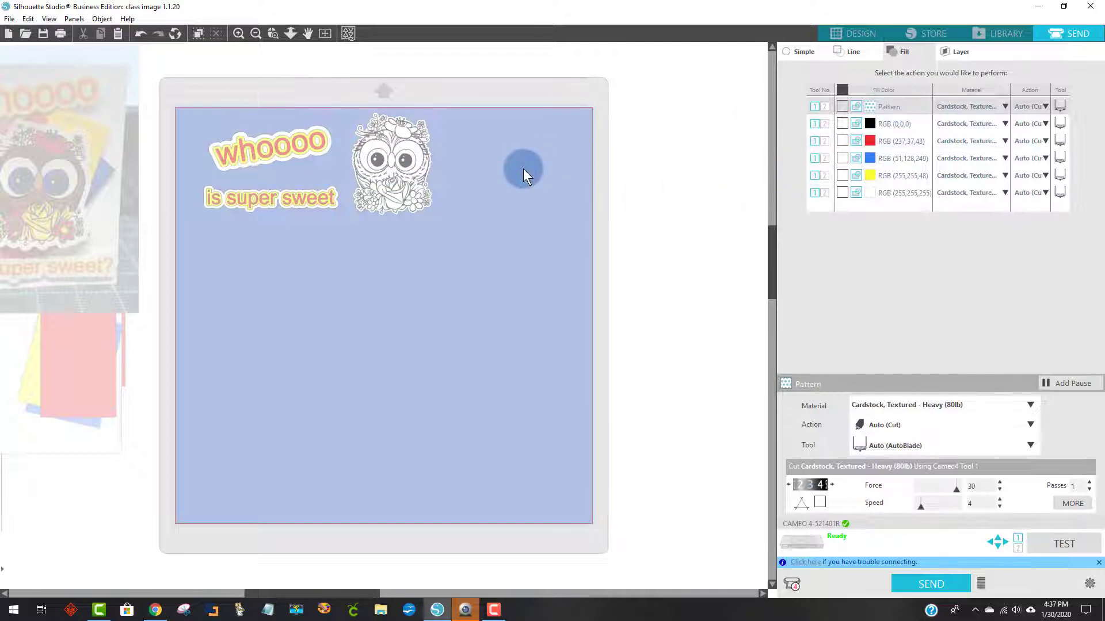
# Enable cutting by fill color for only the pattern and white fills, and compare it with the line-color cut preview.
pyautogui.click(841, 120)
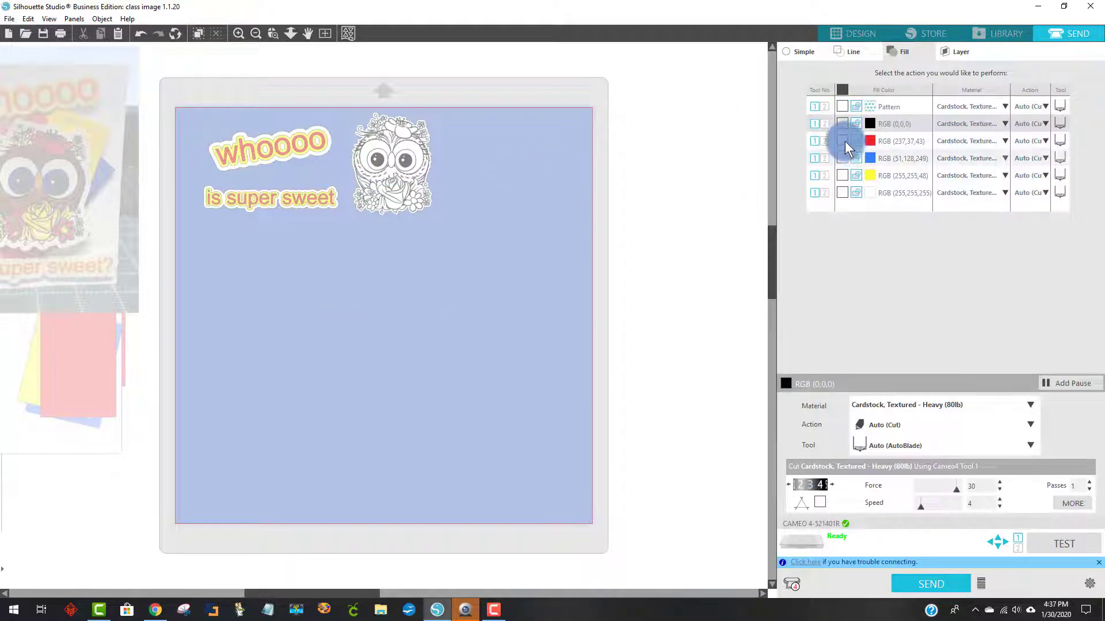
pyautogui.click(841, 192)
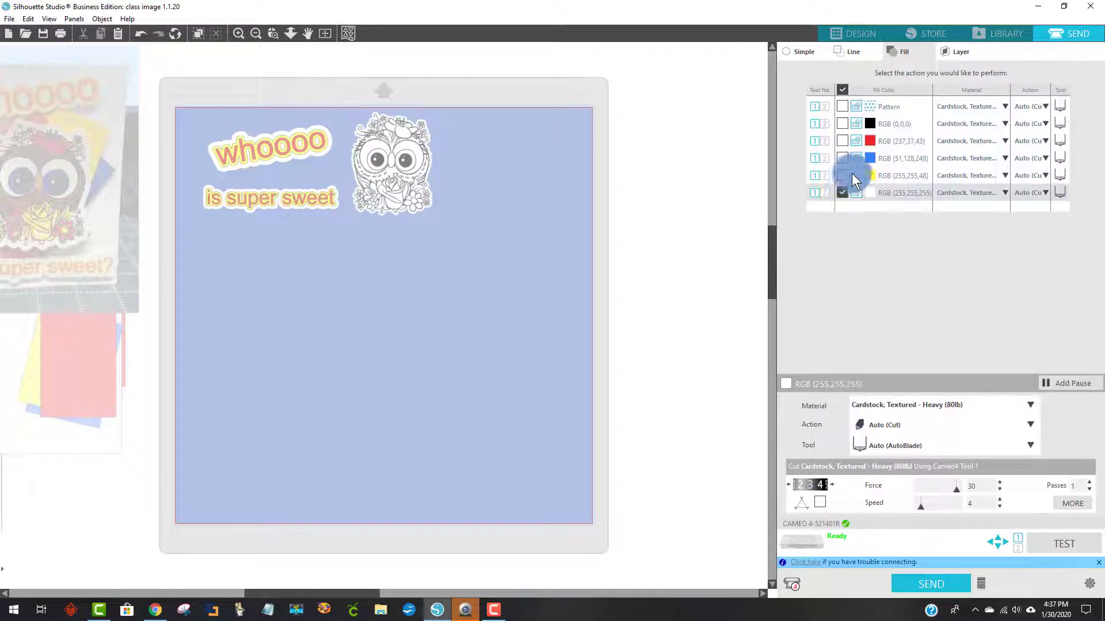
pyautogui.click(840, 109)
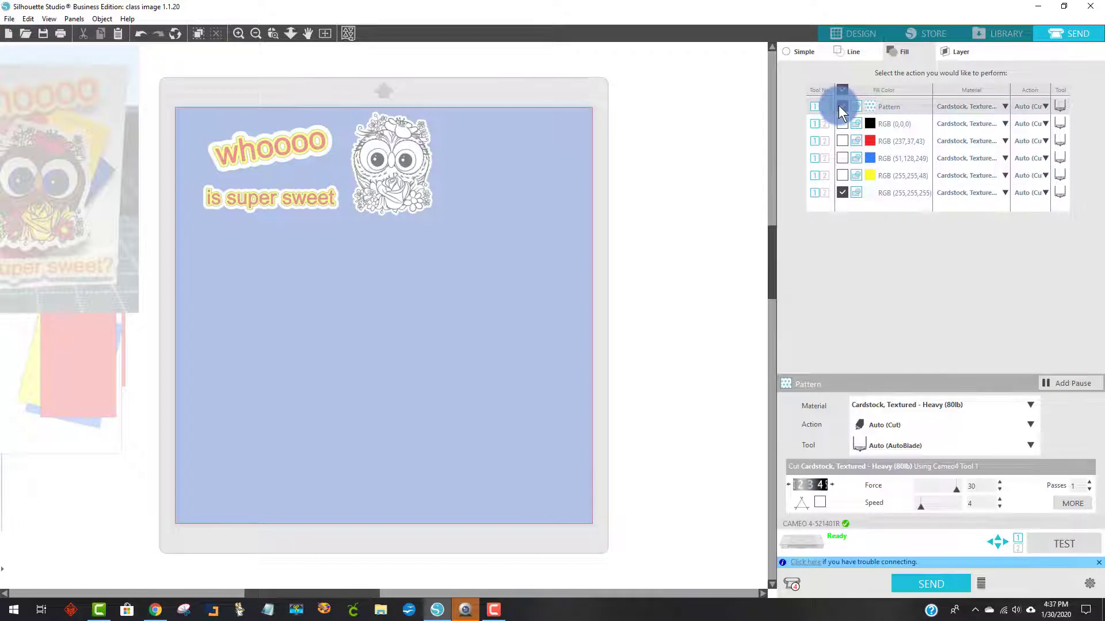
pyautogui.click(854, 50)
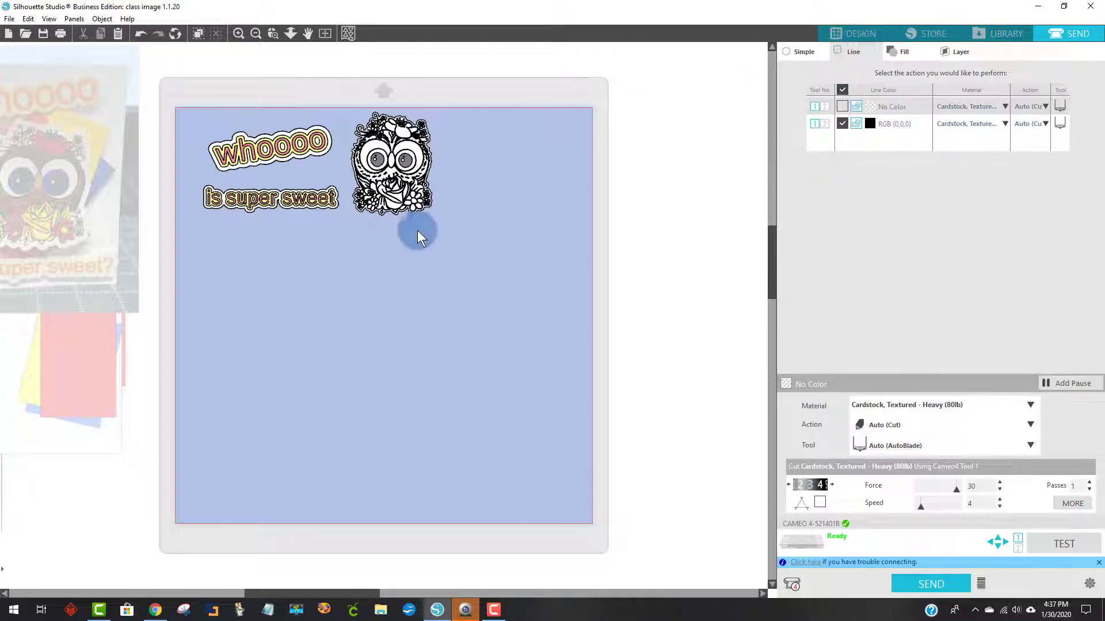
pyautogui.moveTo(198, 143); pyautogui.dragTo(199, 135)
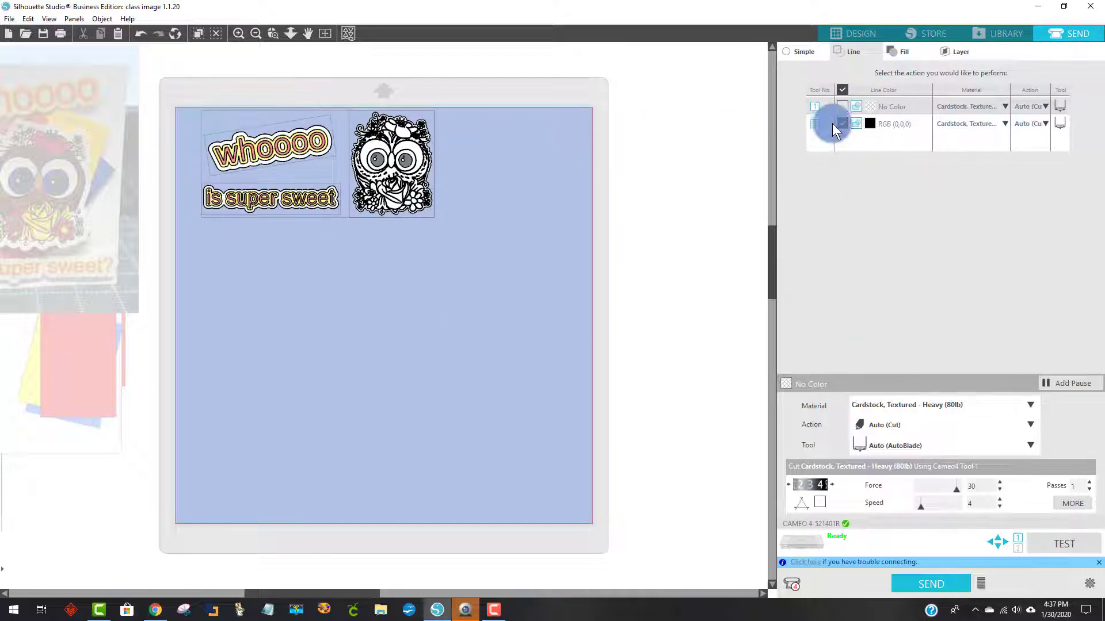
pyautogui.click(902, 47)
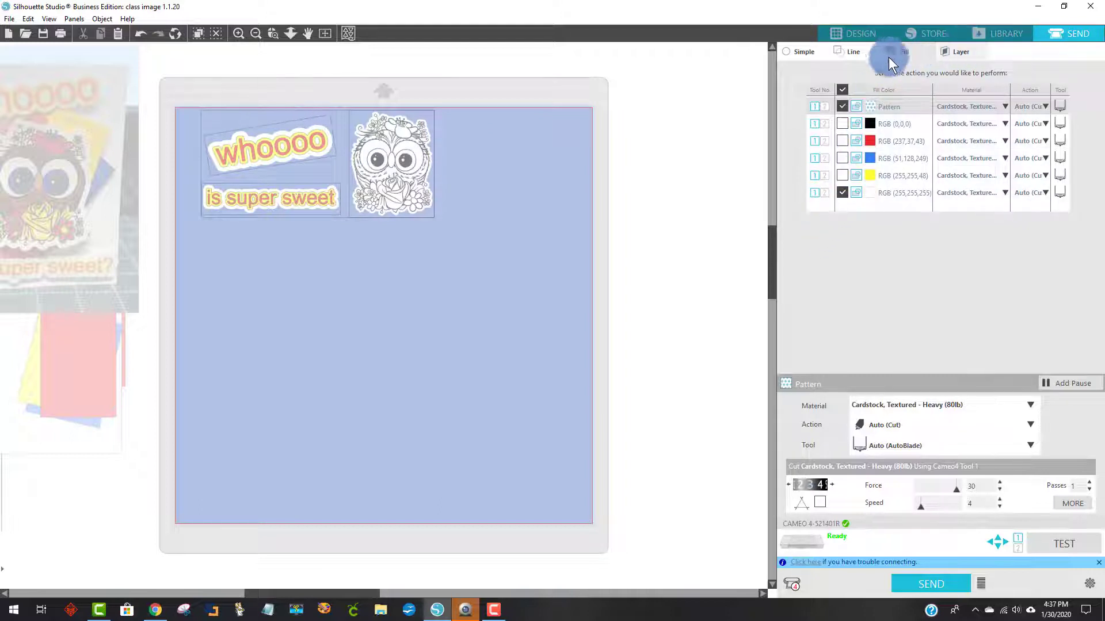
# In the simple cut settings, set "whoooo", "is super sweet" and the owl to Cut Edge, and nudge them slightly down together.
pyautogui.click(812, 51)
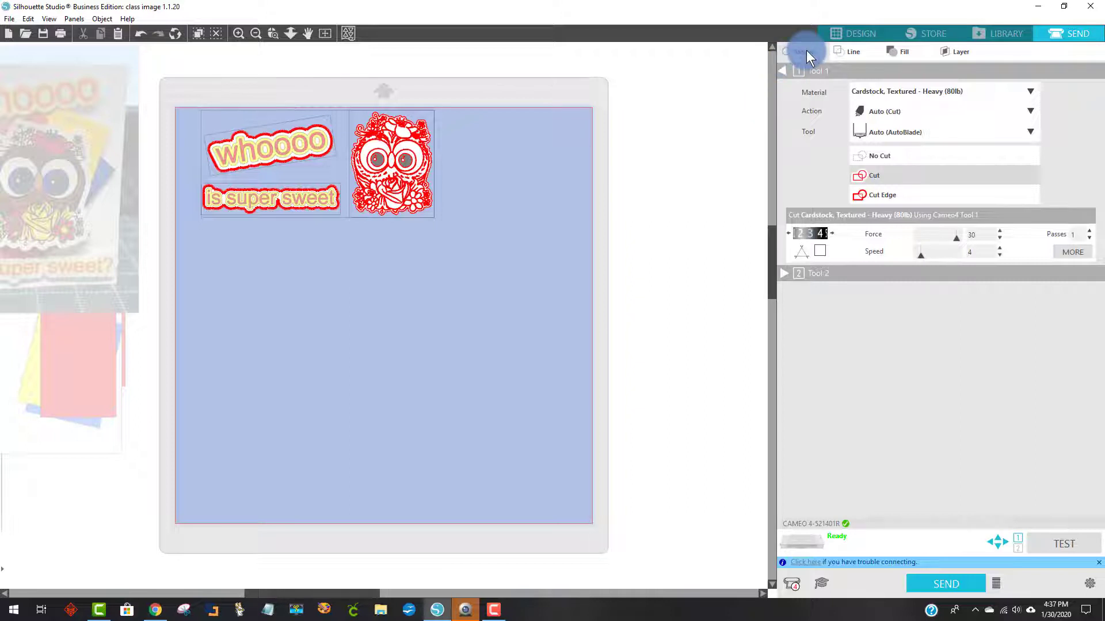
pyautogui.click(446, 272)
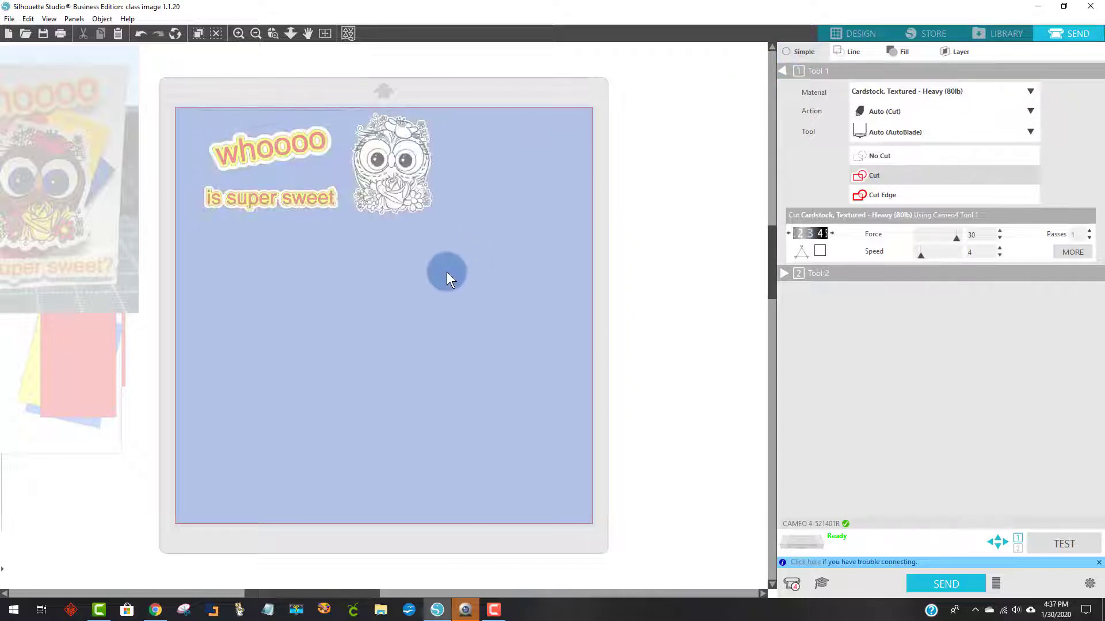
pyautogui.moveTo(472, 241); pyautogui.dragTo(182, 113)
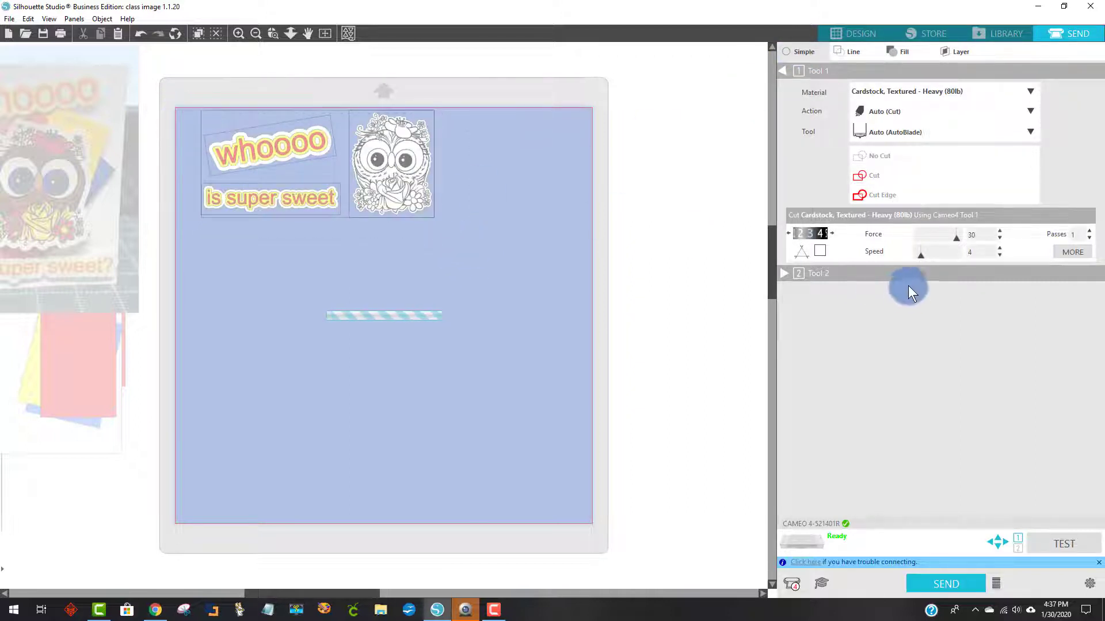
pyautogui.click(881, 196)
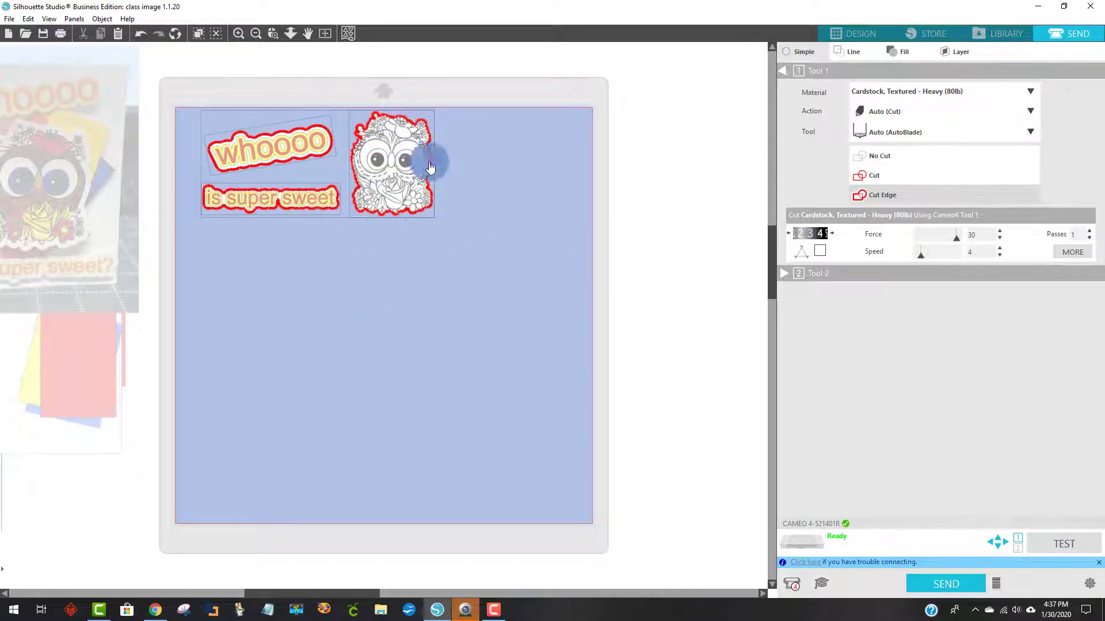
pyautogui.moveTo(400, 177); pyautogui.dragTo(402, 182)
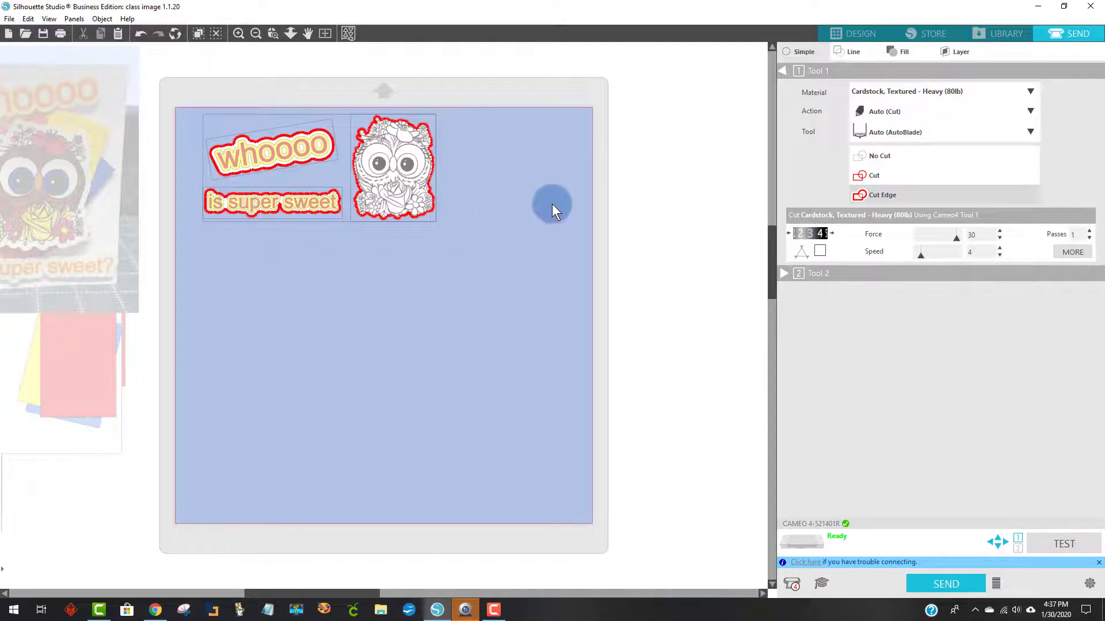
pyautogui.click(665, 186)
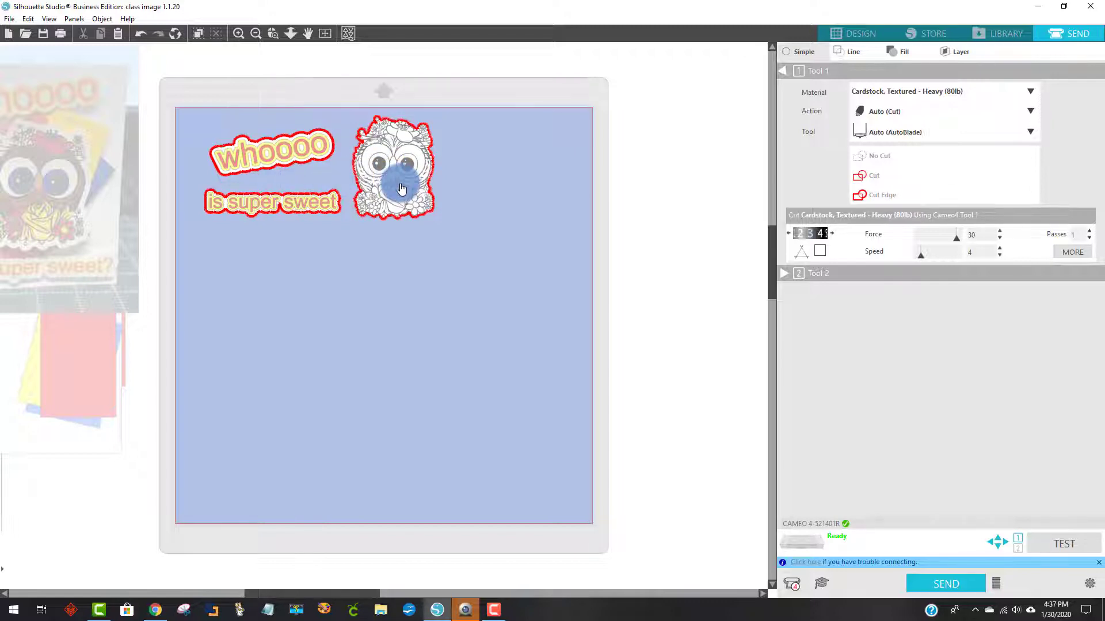
# Return to the design workspace and set the page's media size to Letter.
pyautogui.click(859, 33)
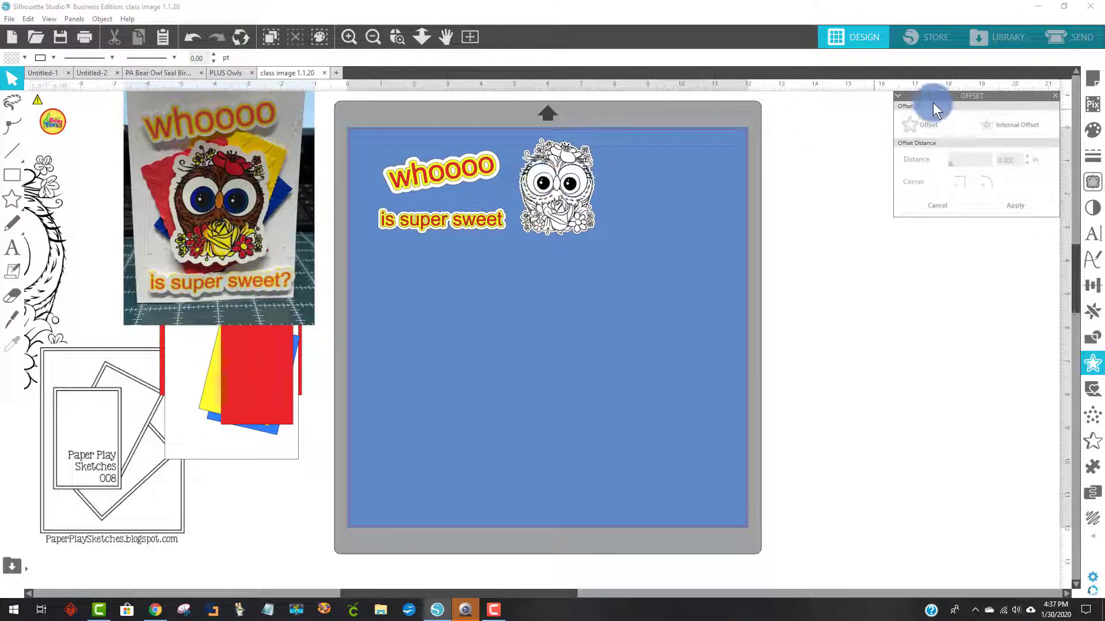
pyautogui.click(1094, 85)
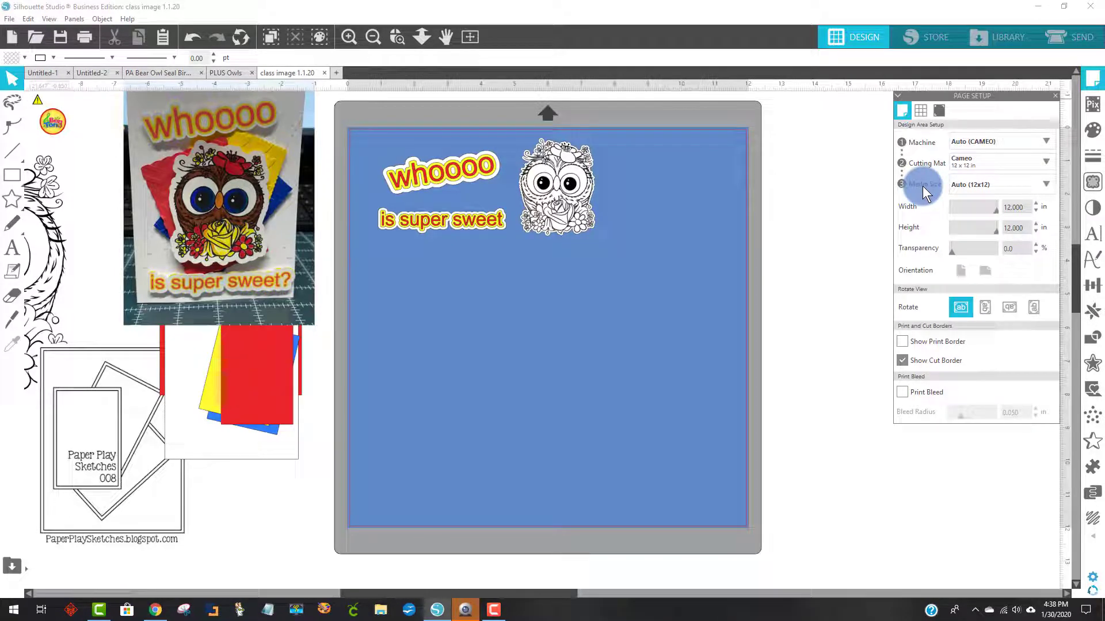
pyautogui.click(1048, 184)
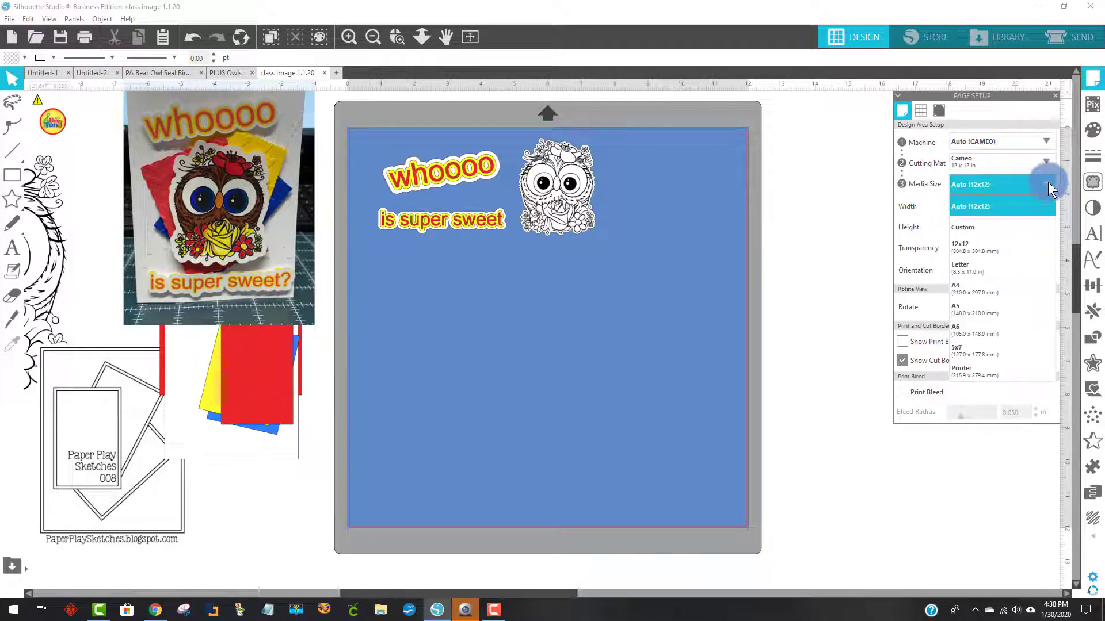
pyautogui.click(979, 273)
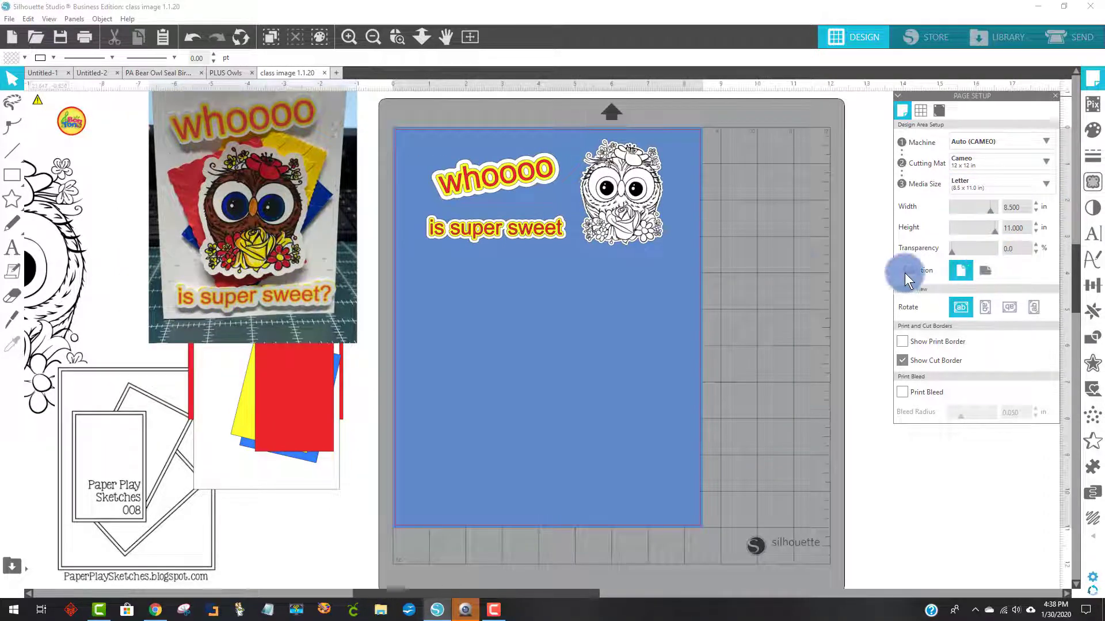
pyautogui.click(779, 252)
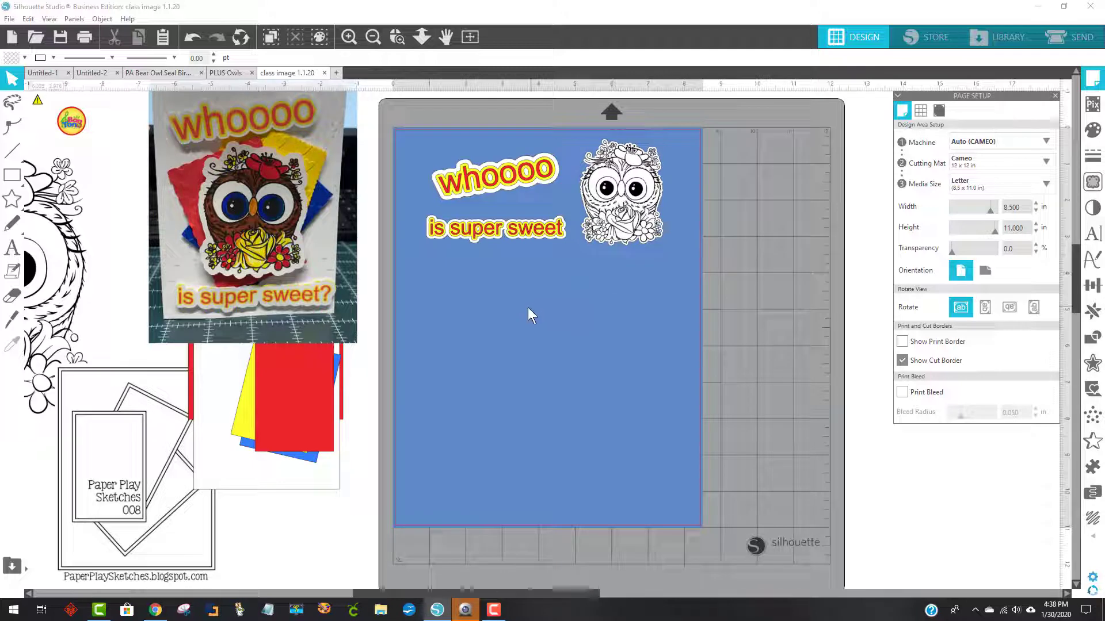
# Turn on registration marks for the page.
pyautogui.click(939, 111)
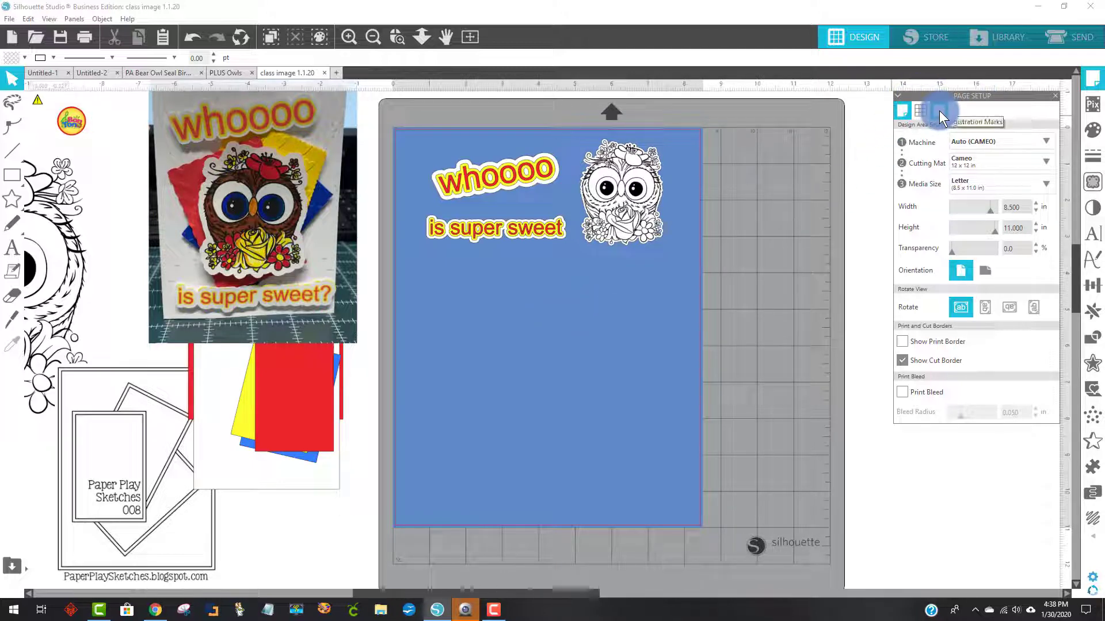
pyautogui.click(939, 111)
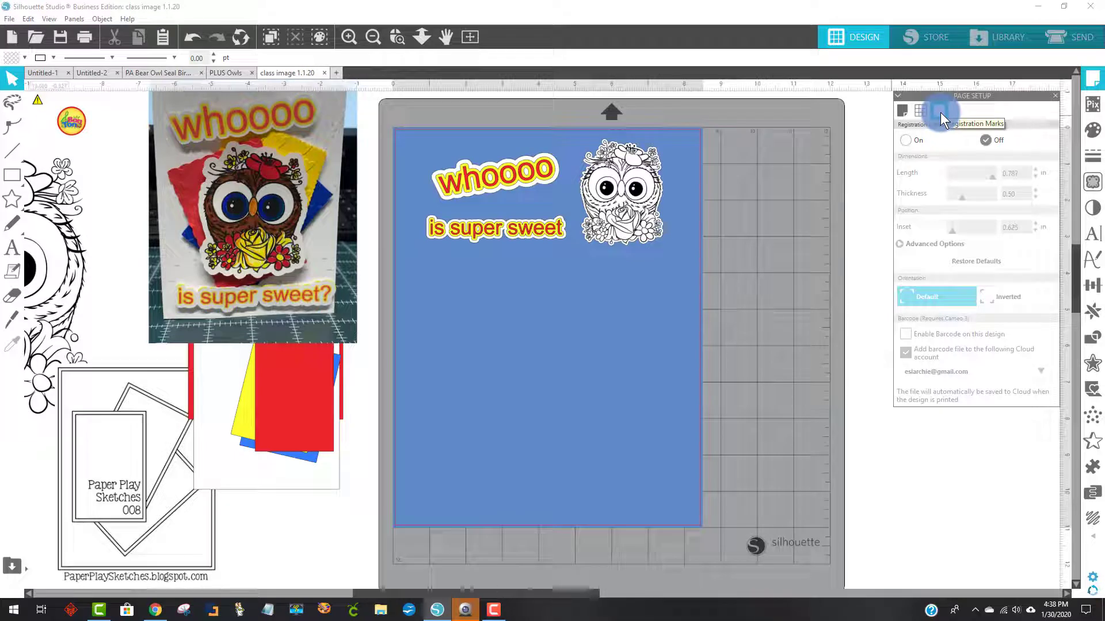
pyautogui.click(906, 141)
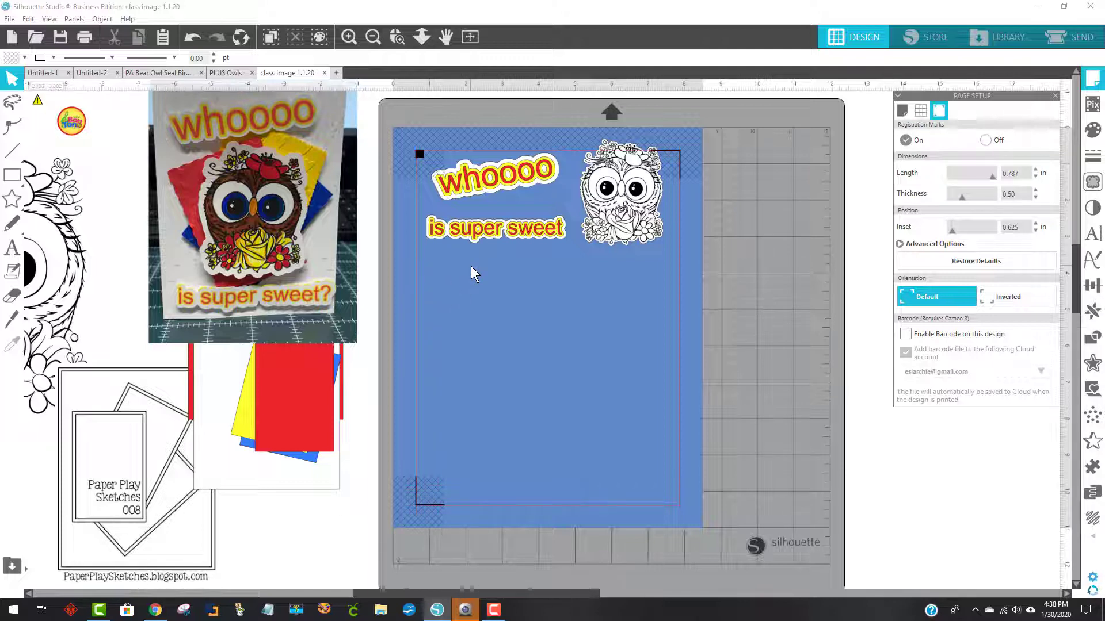
# Rearrange the pieces clear of the registration marks, with "is super sweet" at the top, "whoooo" below it and the owl beside "whoooo".
pyautogui.click(503, 184)
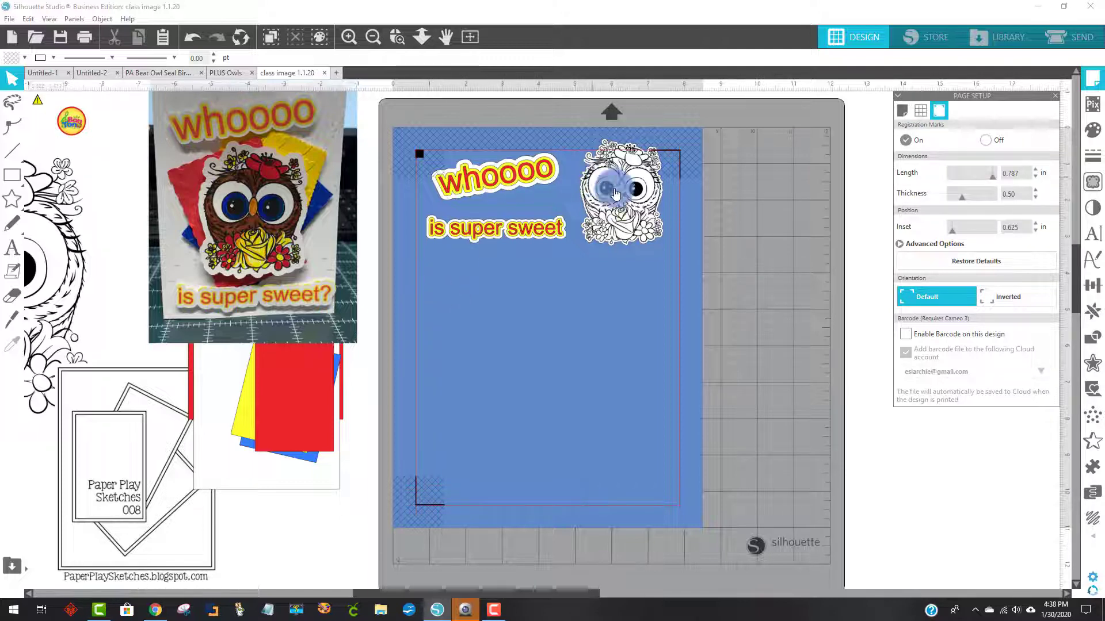
pyautogui.click(647, 193)
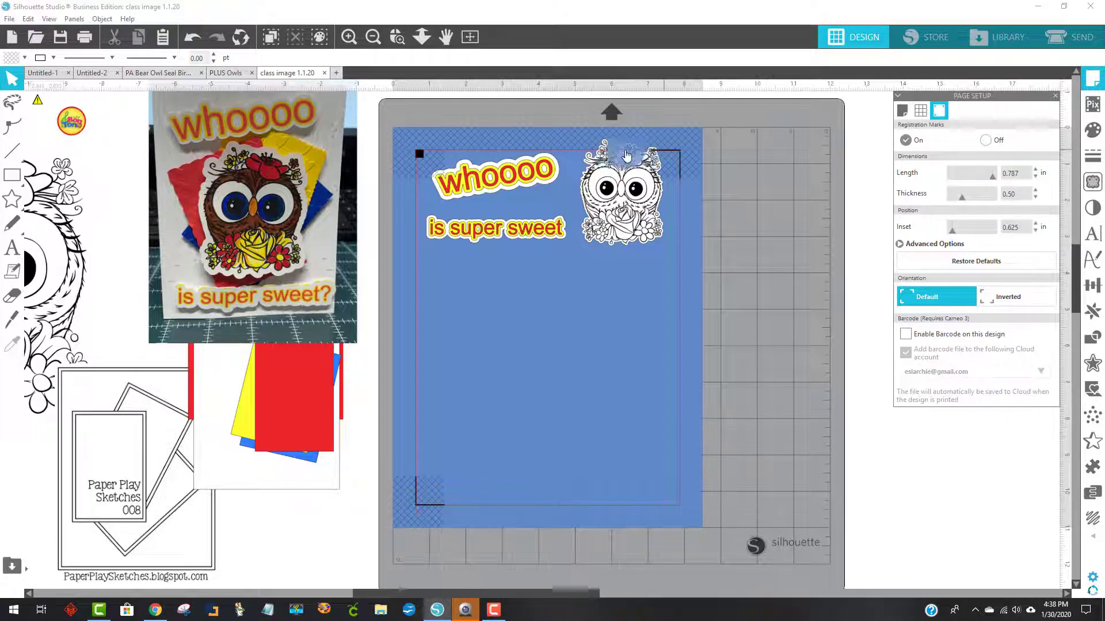
pyautogui.moveTo(494, 231); pyautogui.dragTo(500, 263)
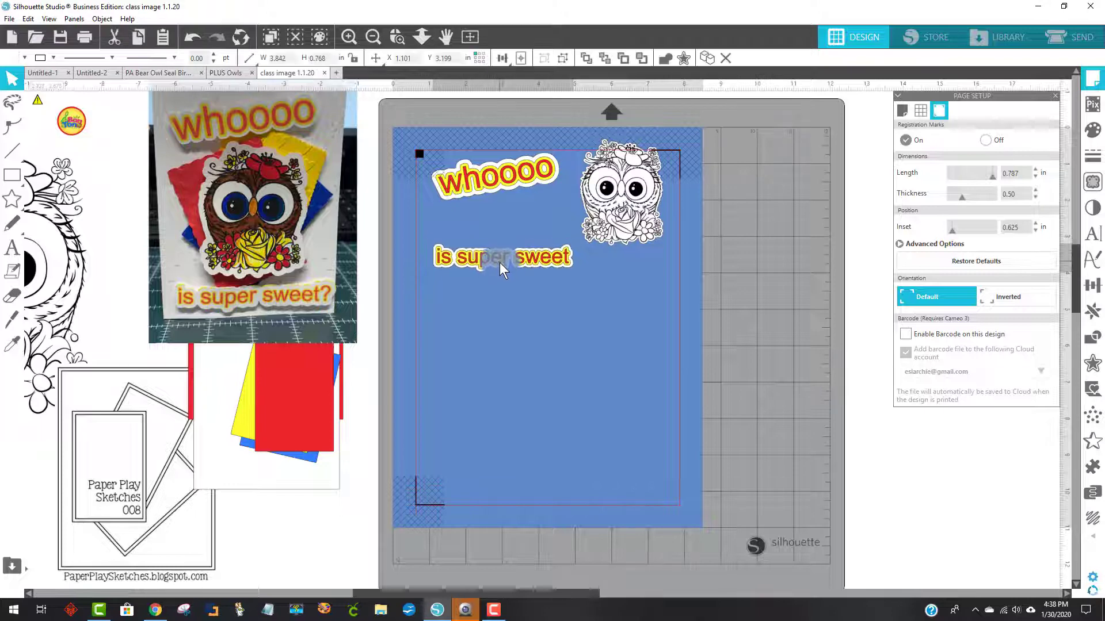
pyautogui.moveTo(482, 183); pyautogui.dragTo(477, 209)
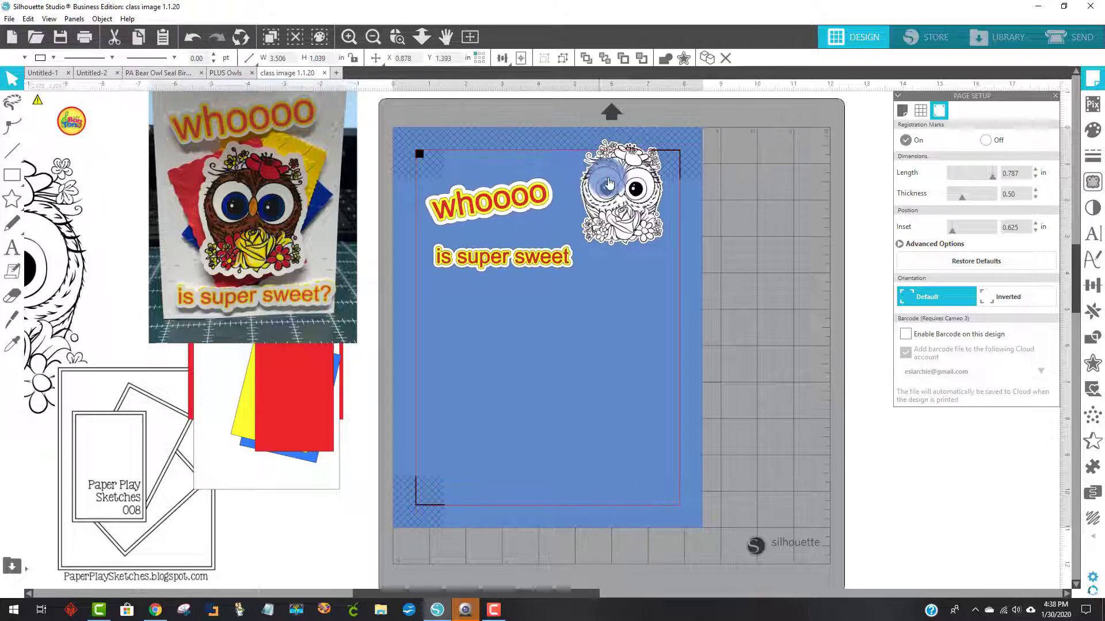
pyautogui.moveTo(575, 215); pyautogui.dragTo(535, 170)
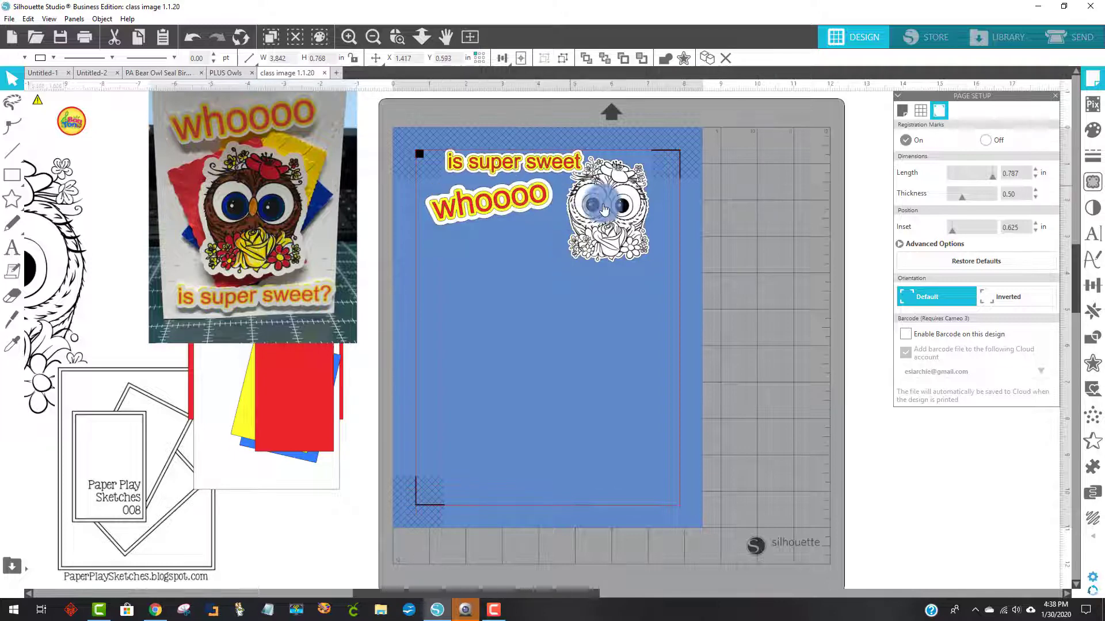
pyautogui.moveTo(601, 208); pyautogui.dragTo(606, 246)
pyautogui.moveTo(517, 213); pyautogui.dragTo(520, 213)
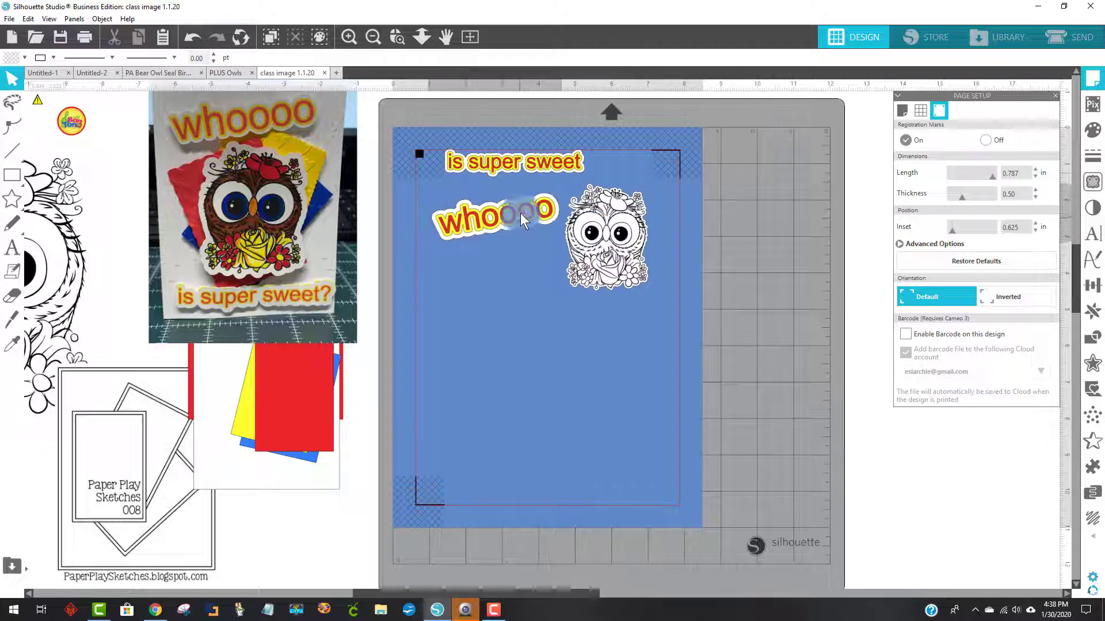
pyautogui.moveTo(515, 173); pyautogui.dragTo(519, 177)
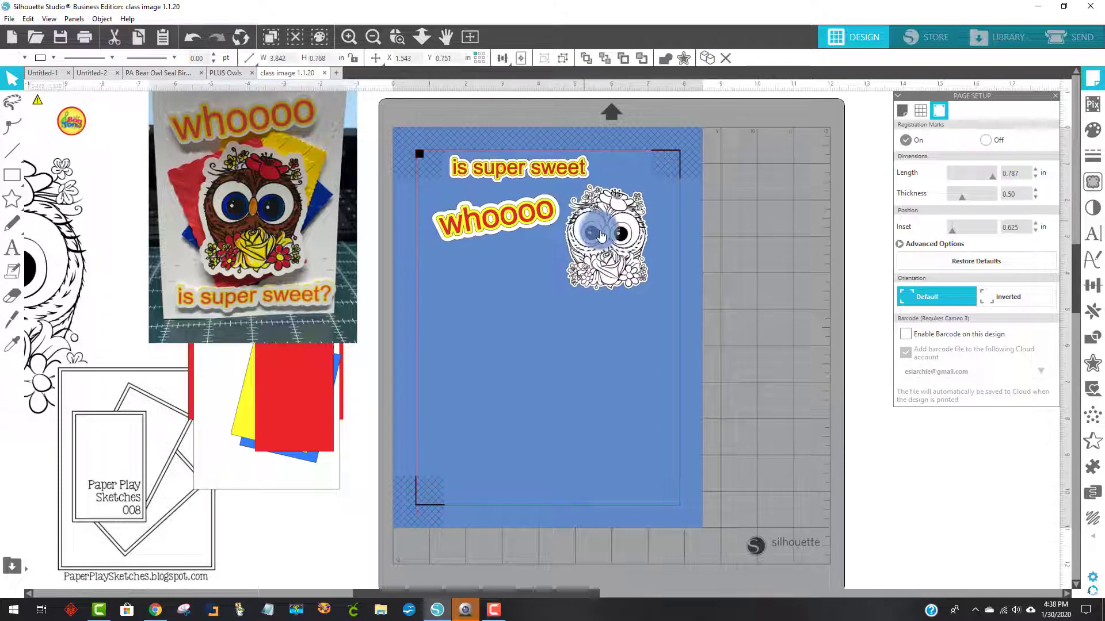
pyautogui.moveTo(601, 231); pyautogui.dragTo(606, 222)
pyautogui.moveTo(509, 225); pyautogui.dragTo(508, 218)
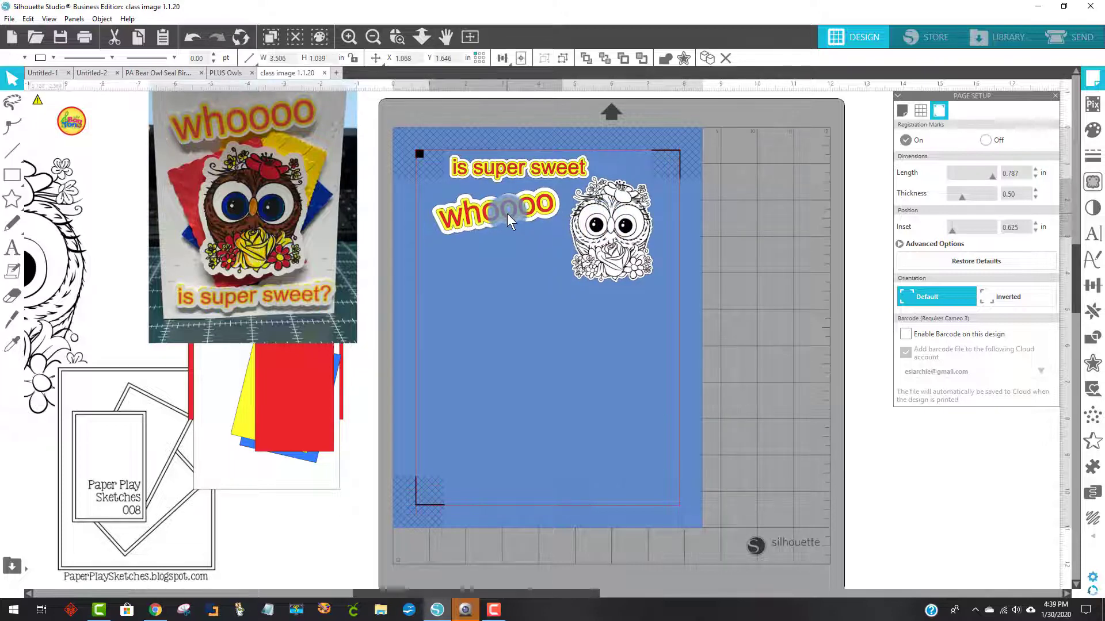
pyautogui.click(656, 204)
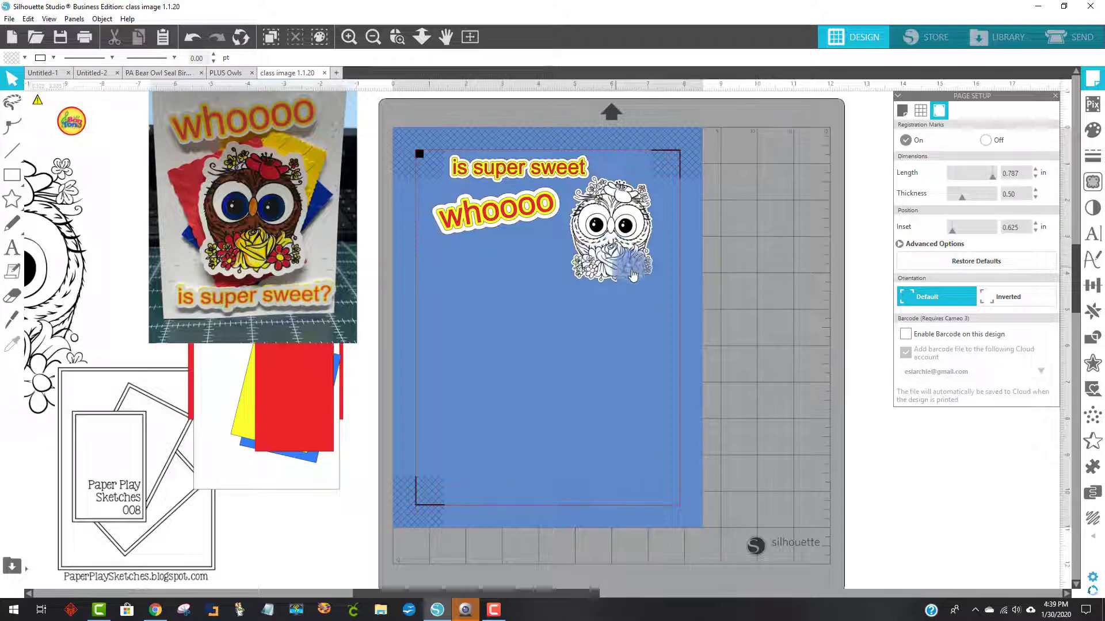
# Duplicate the owl, "whoooo" and "is super sweet" together and place the copies directly below the originals inside the cut border.
pyautogui.click(601, 249)
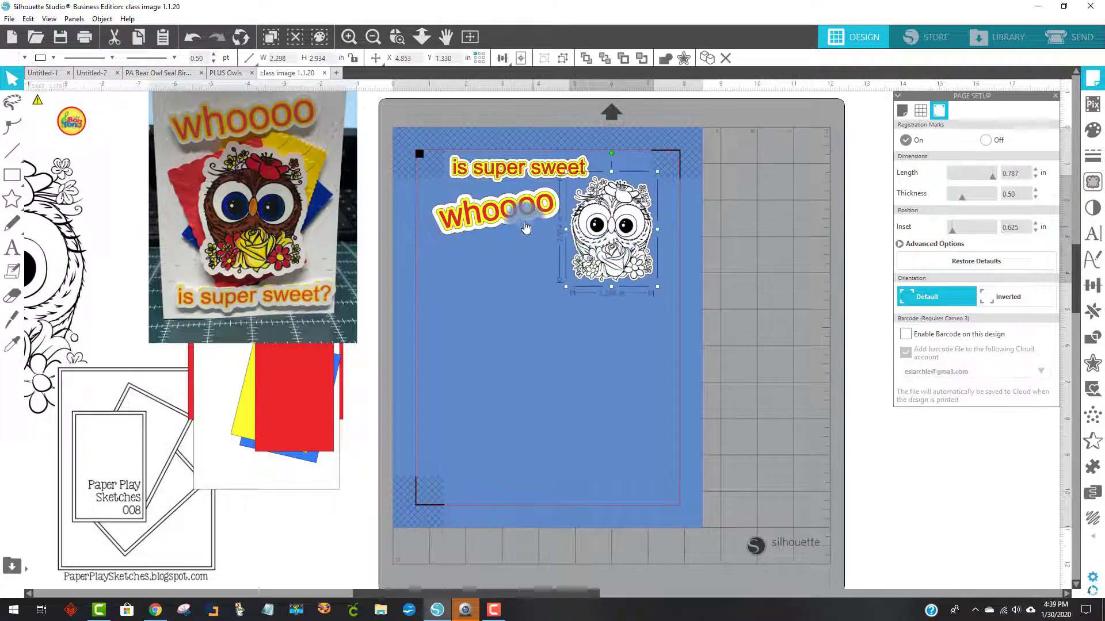
pyautogui.keyDown('shift'); pyautogui.click(509, 208); pyautogui.keyUp('shift')
pyautogui.keyDown('shift'); pyautogui.click(504, 173); pyautogui.keyUp('shift')
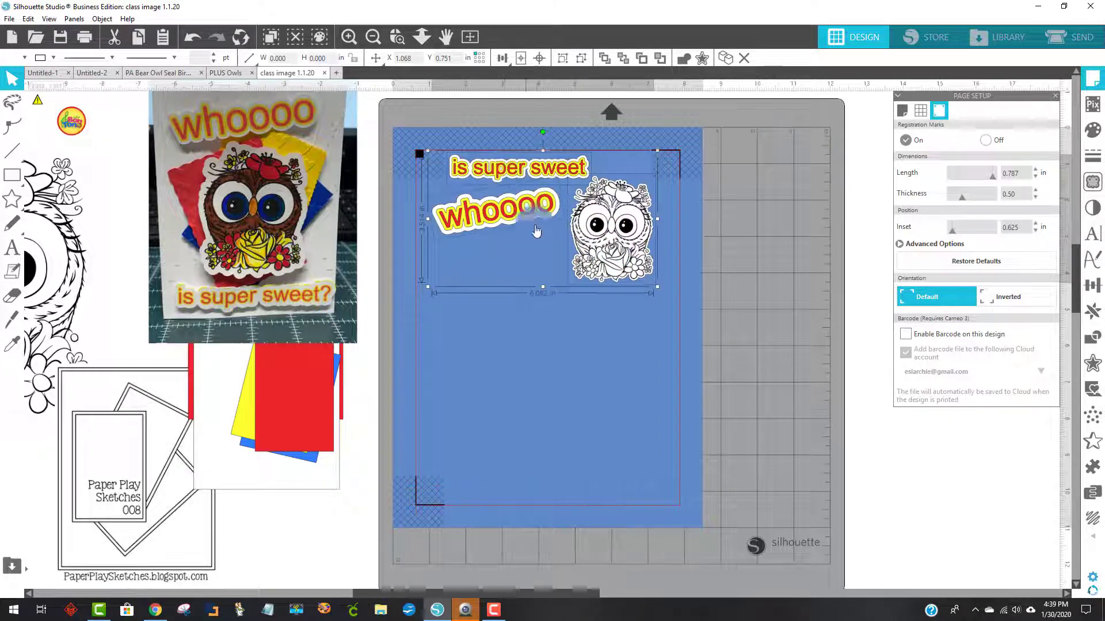
pyautogui.hotkey('ctrl', 'd')
pyautogui.moveTo(509, 351)
pyautogui.mouseDown()
pyautogui.moveTo(516, 367)
pyautogui.moveTo(523, 334)
pyautogui.moveTo(513, 341)
pyautogui.mouseUp()
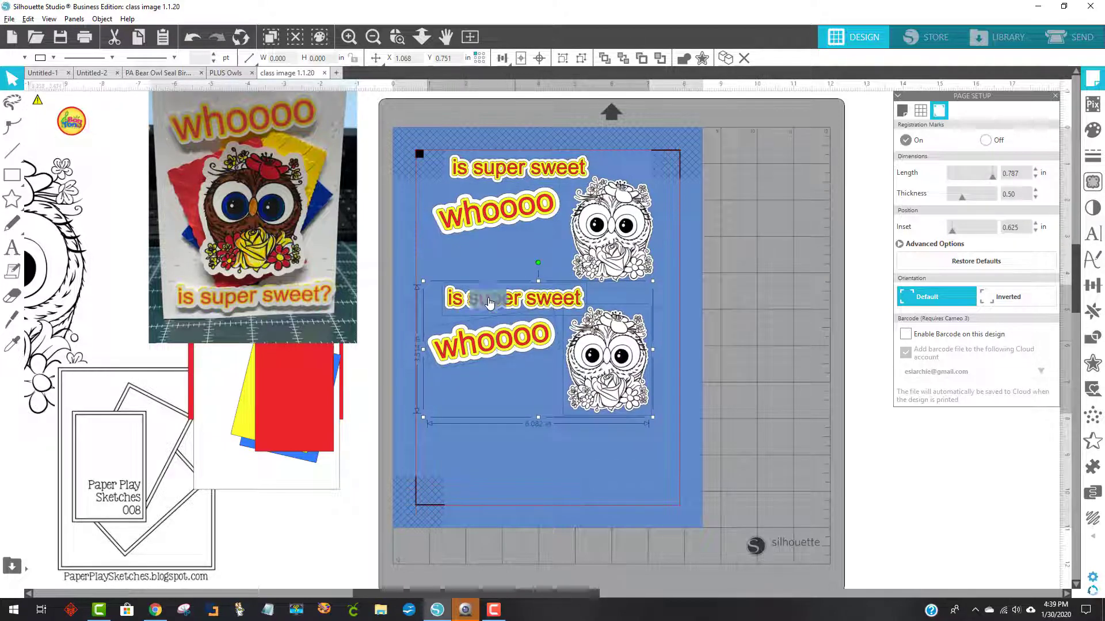
pyautogui.click(739, 240)
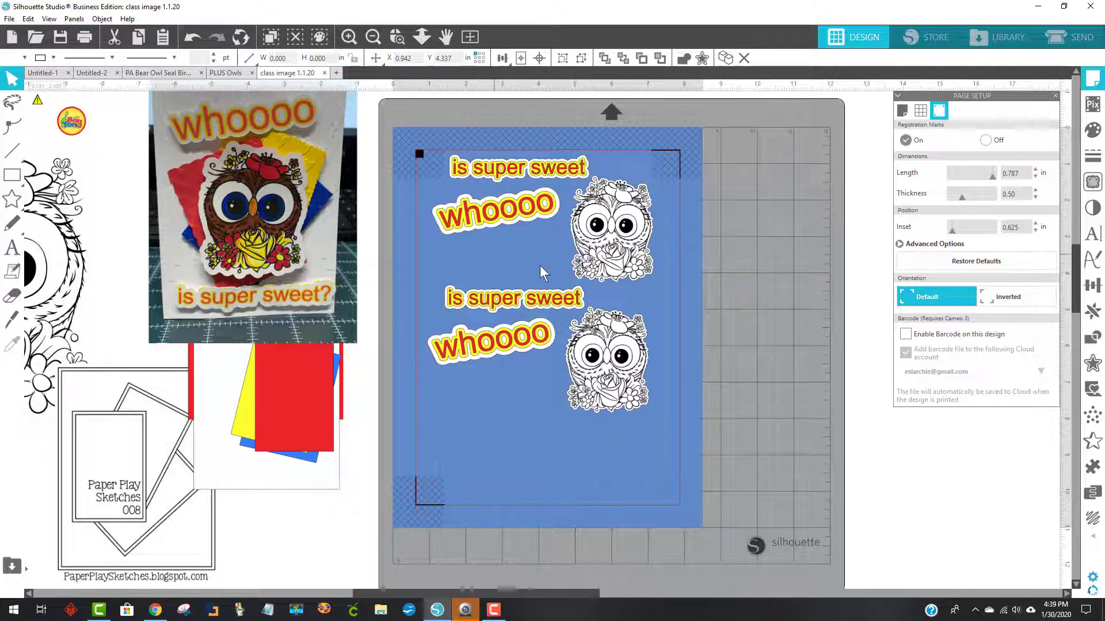
# Shift the lower "is super sweet" copy away from the owl and check the cut lines in the Send workspace.
pyautogui.moveTo(528, 302); pyautogui.dragTo(519, 296)
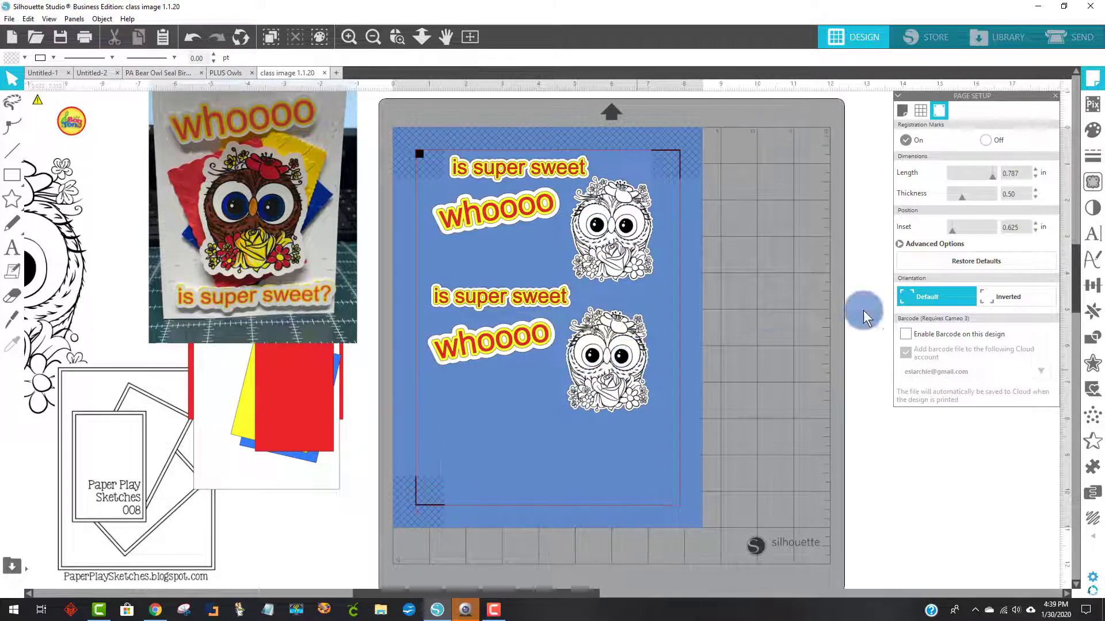
pyautogui.click(1072, 37)
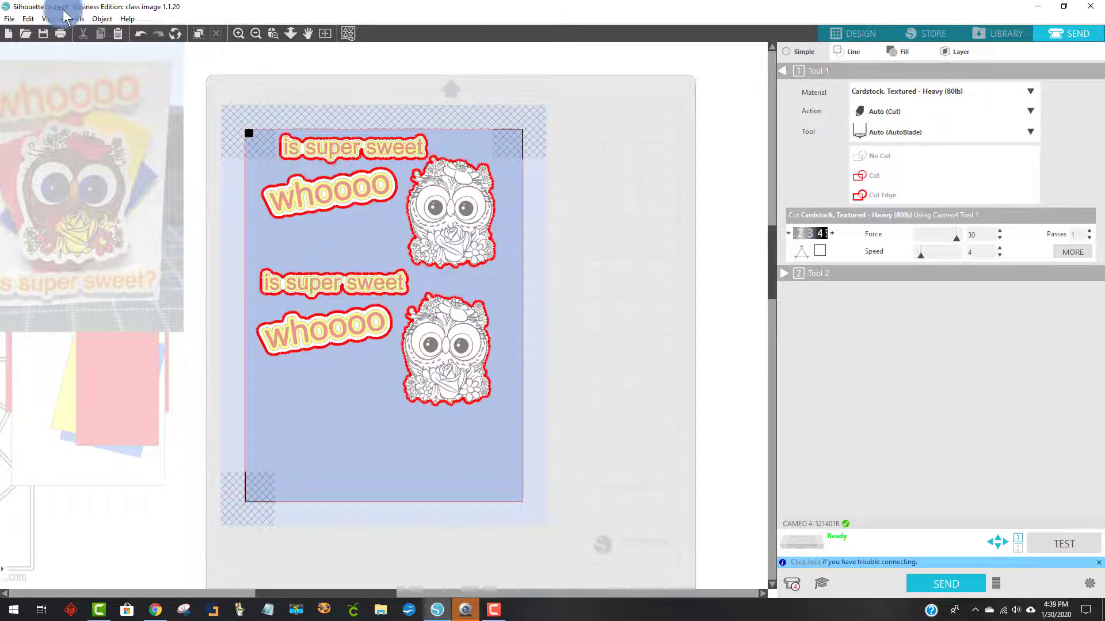
# Check the printer preferences and preview the printed page with its registration marks, cancelling the print afterward.
pyautogui.click(9, 19)
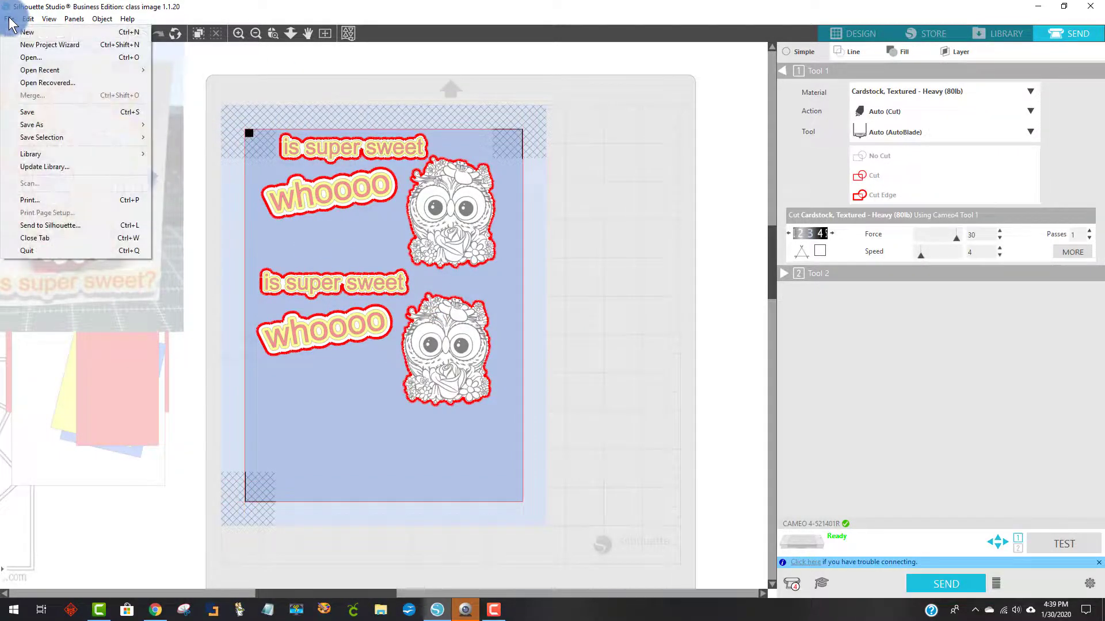
pyautogui.click(48, 201)
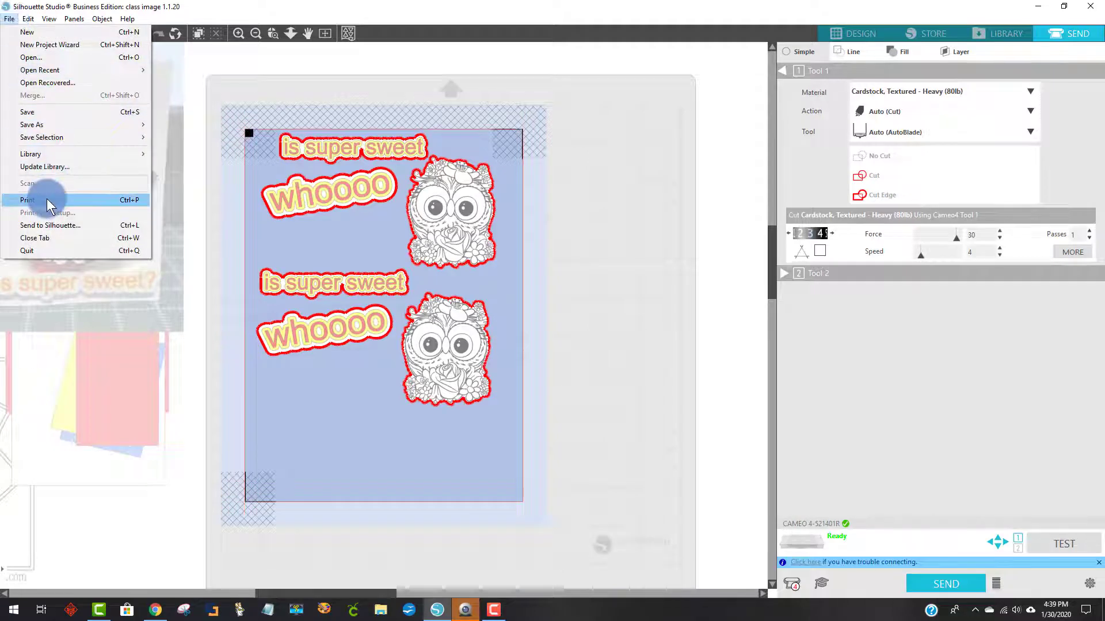
pyautogui.click(233, 112)
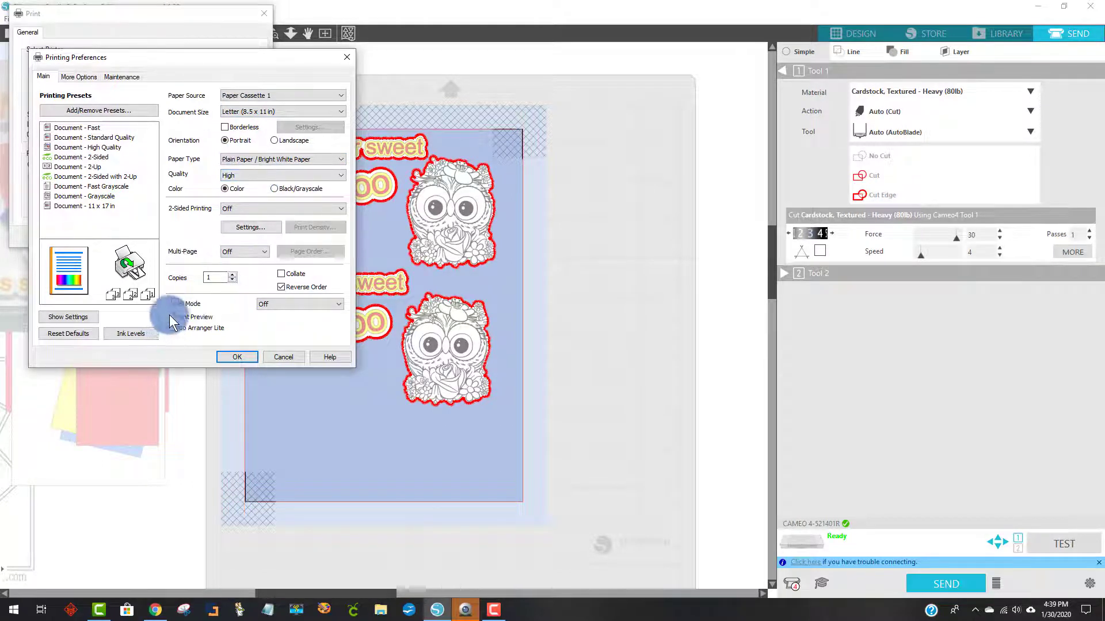
pyautogui.click(237, 357)
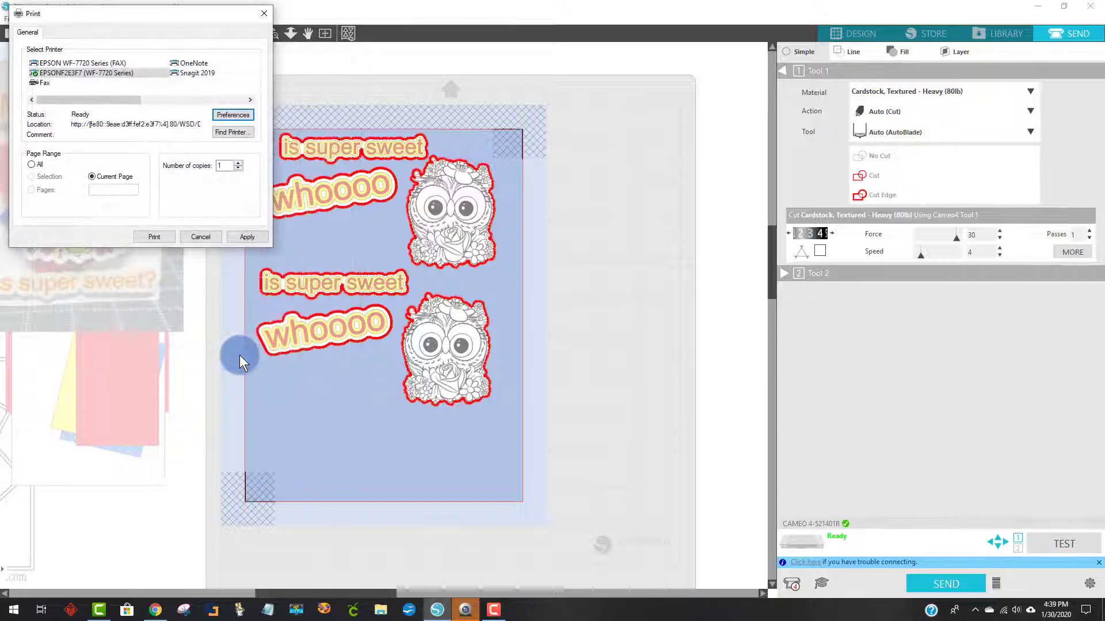
pyautogui.click(155, 236)
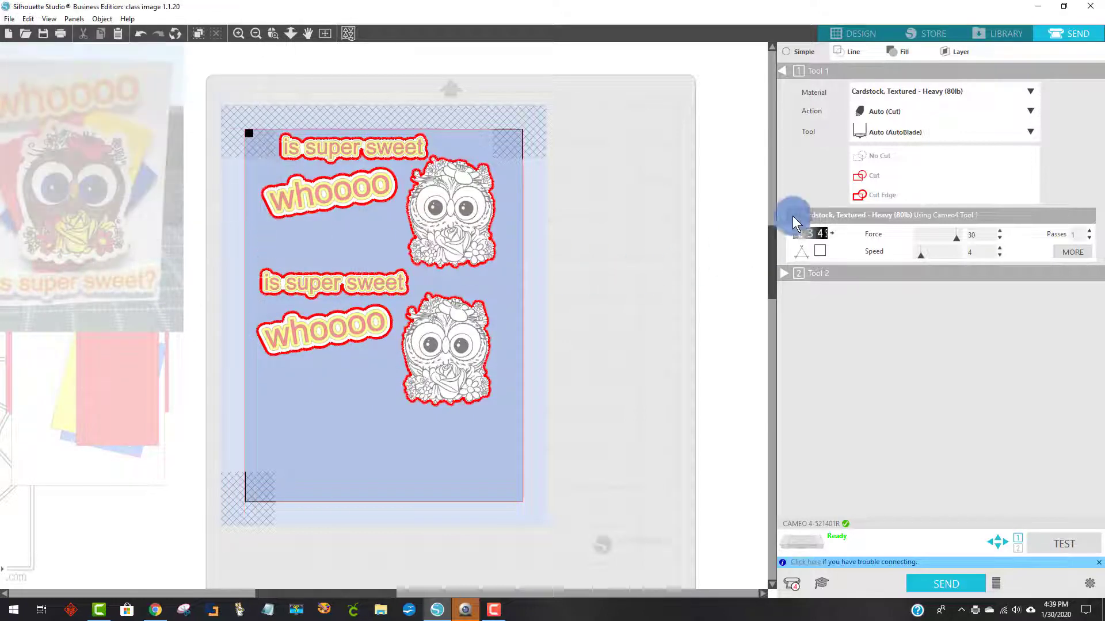
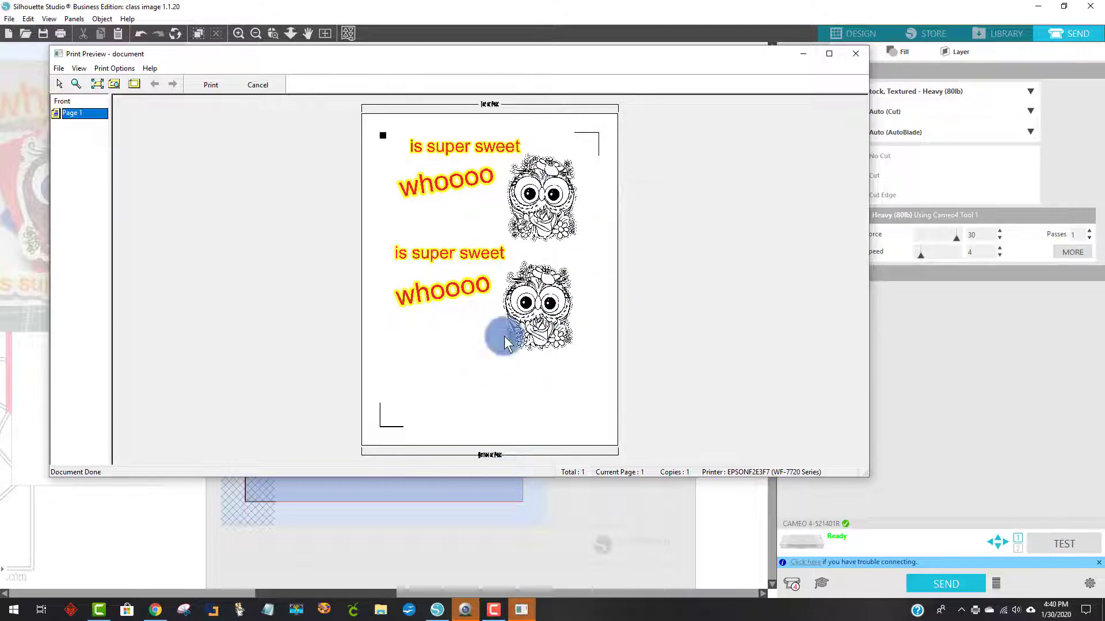
pyautogui.click(260, 83)
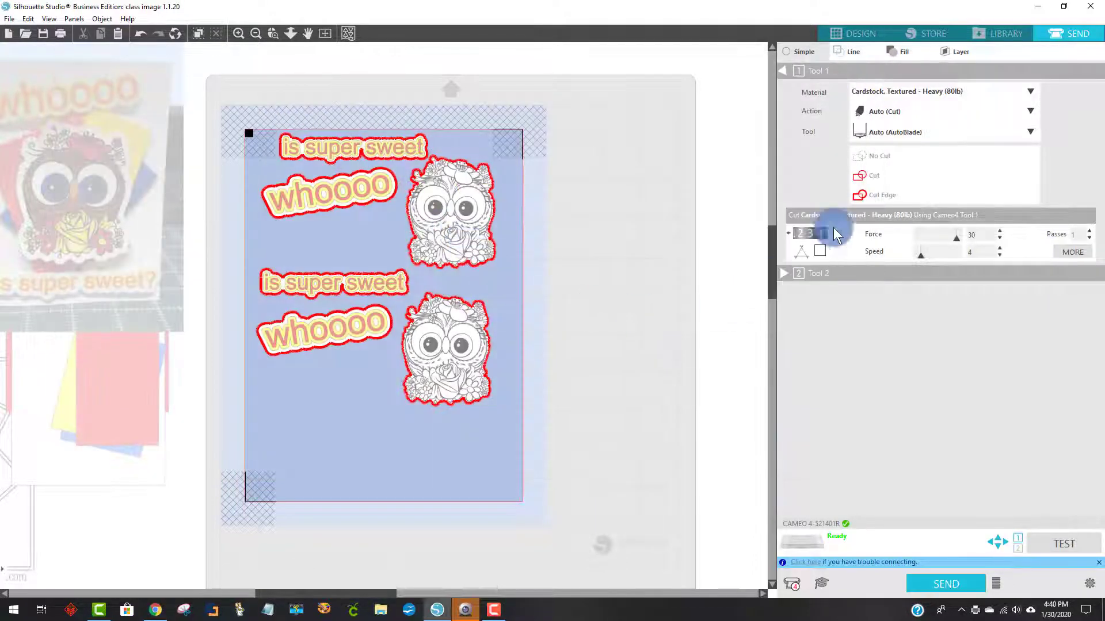
# Return to the design workspace and delete the lower copies of "is super sweet", "whoooo" and the owl.
pyautogui.click(841, 33)
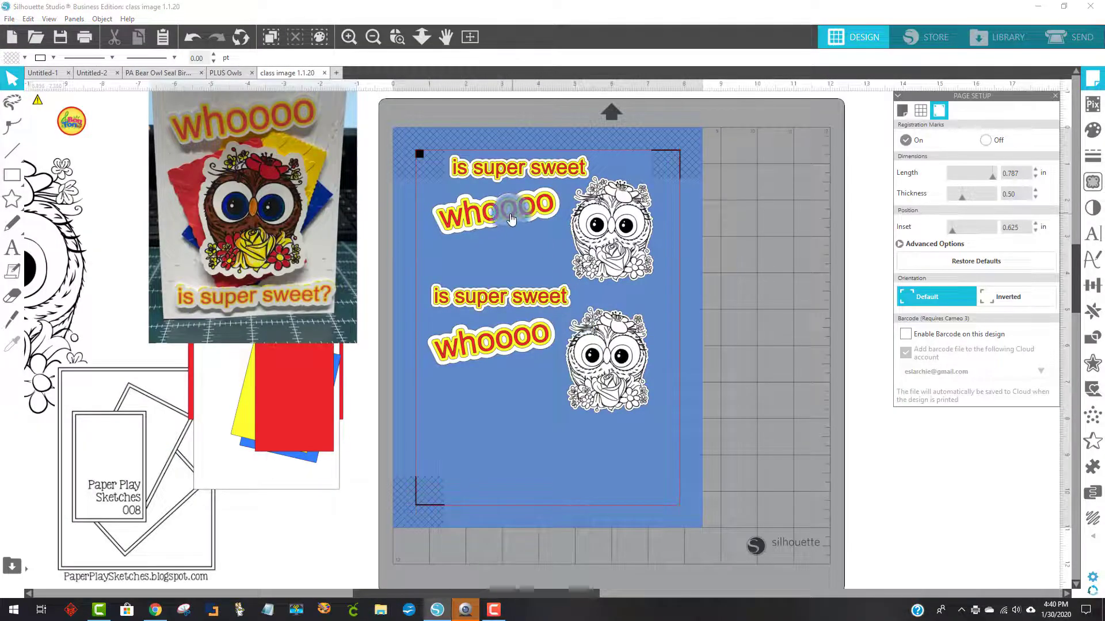
pyautogui.moveTo(494, 303); pyautogui.dragTo(533, 333)
pyautogui.moveTo(466, 312); pyautogui.dragTo(633, 429)
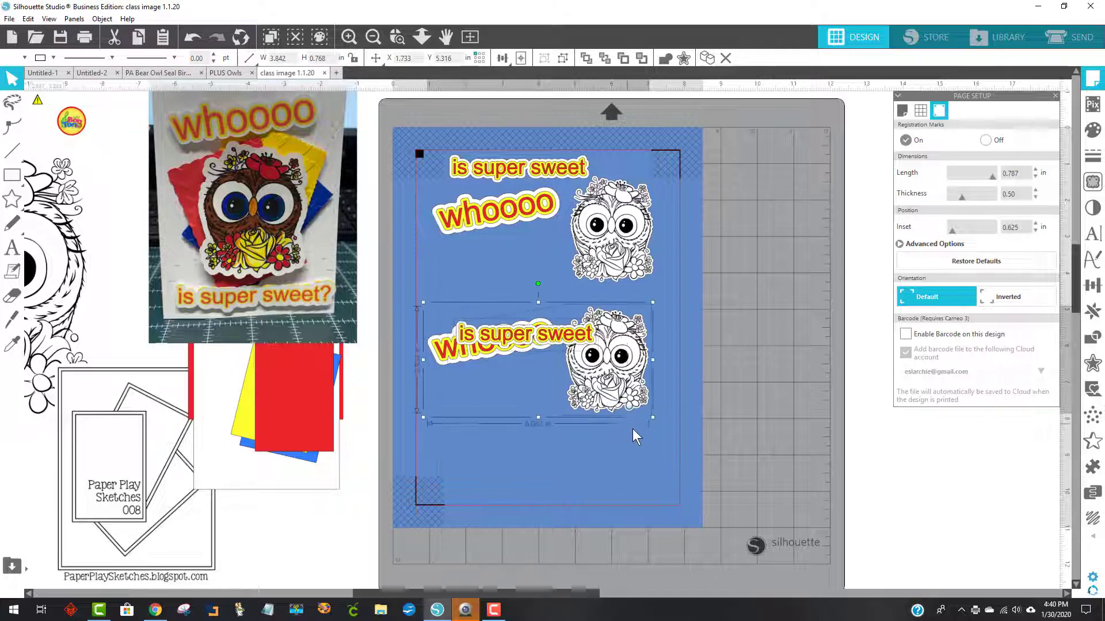
pyautogui.press('Delete')
# Move the remaining pieces down the page, with "is super sweet" above "whoooo" and the owl close beside both.
pyautogui.moveTo(469, 205); pyautogui.dragTo(470, 280)
pyautogui.moveTo(511, 171); pyautogui.dragTo(484, 241)
pyautogui.moveTo(596, 250); pyautogui.dragTo(589, 289)
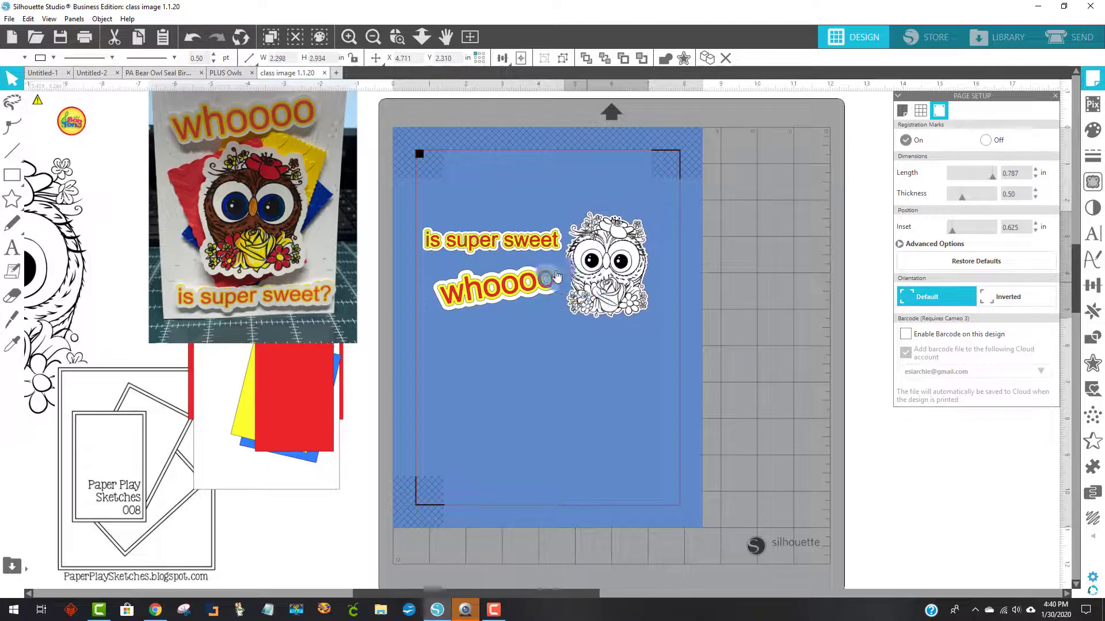
pyautogui.click(502, 243)
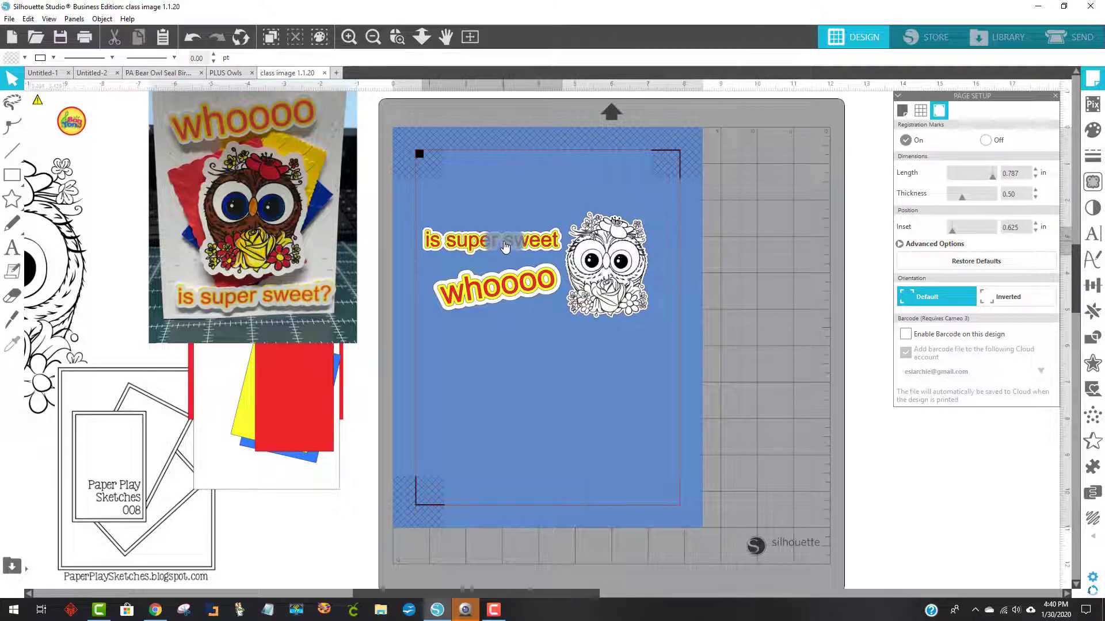
pyautogui.click(641, 371)
# Select the owl and both text pieces and name the selection for saving to the hard drive "card 8 owl for cricut".
pyautogui.moveTo(432, 199); pyautogui.dragTo(672, 341)
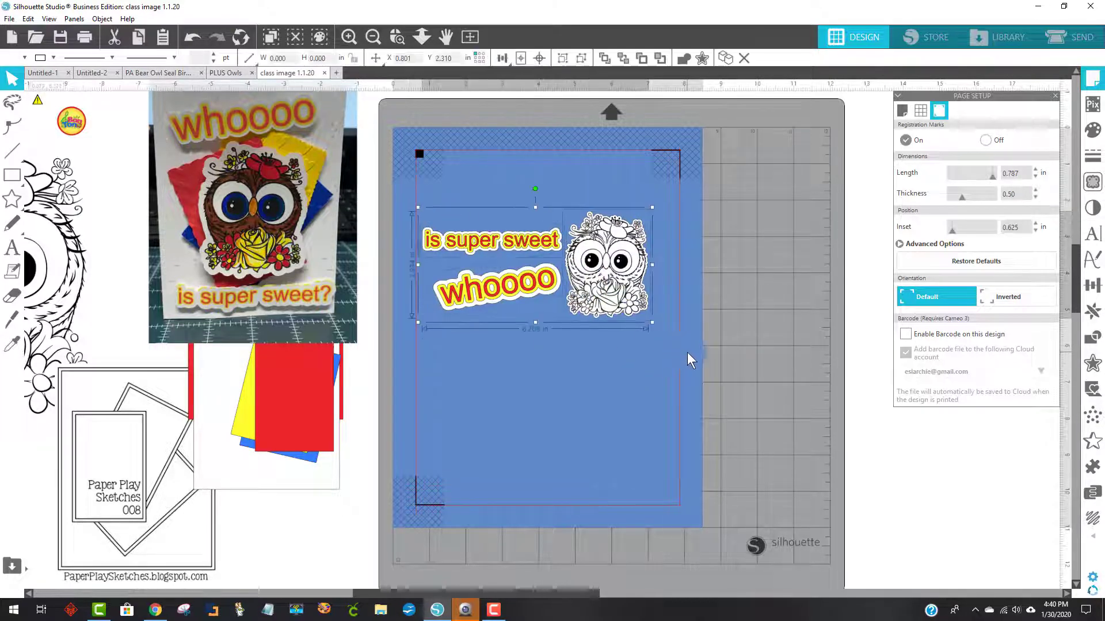
pyautogui.click(10, 19)
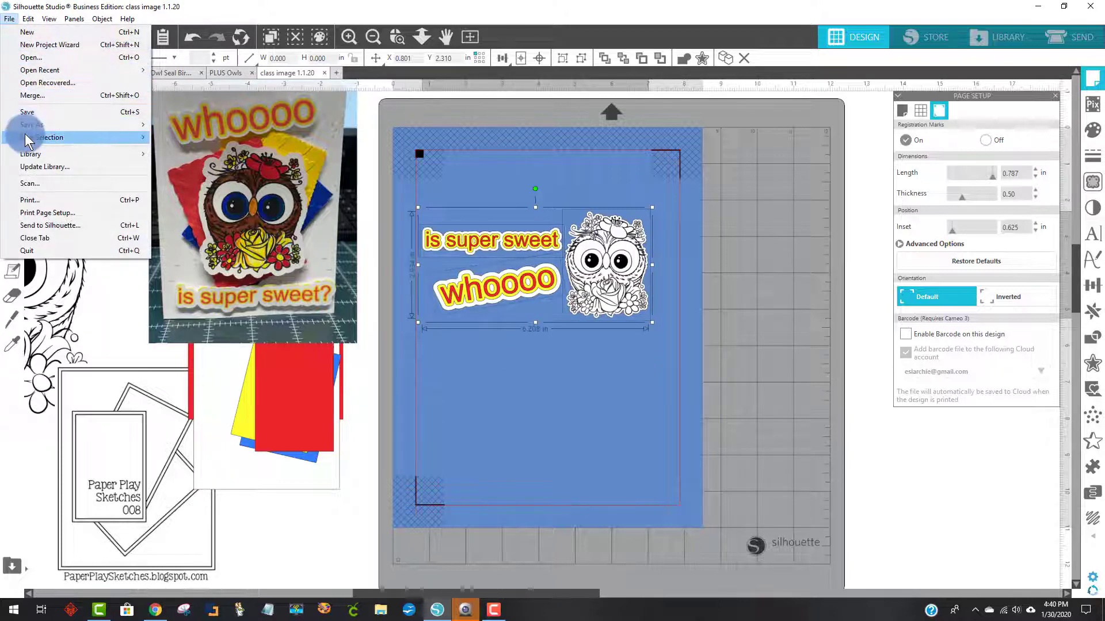
pyautogui.moveTo(25, 136)
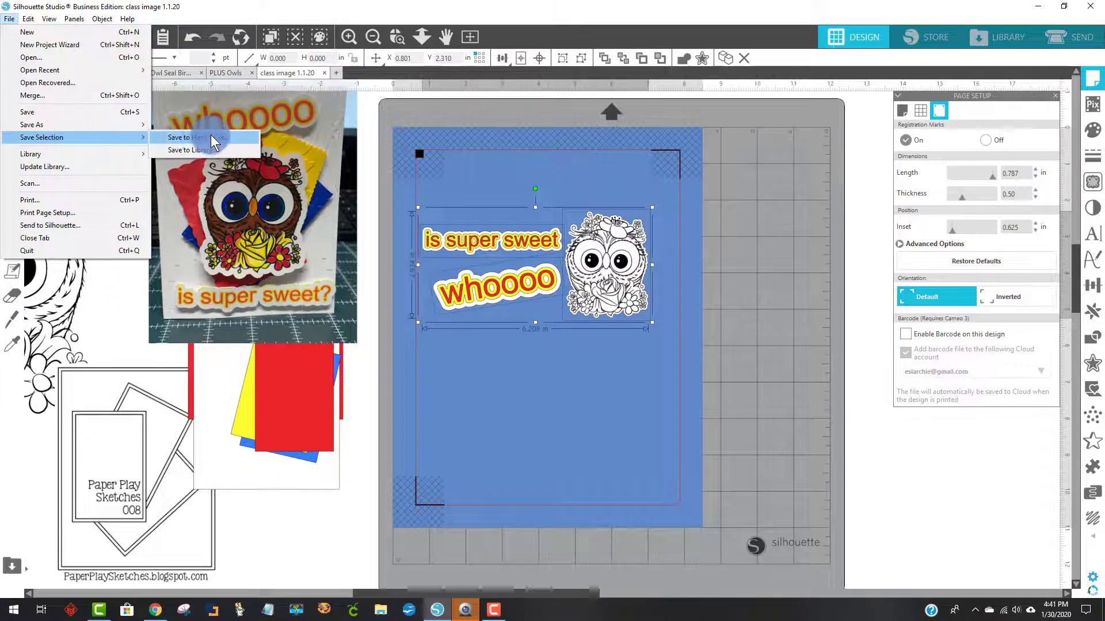
pyautogui.click(211, 137)
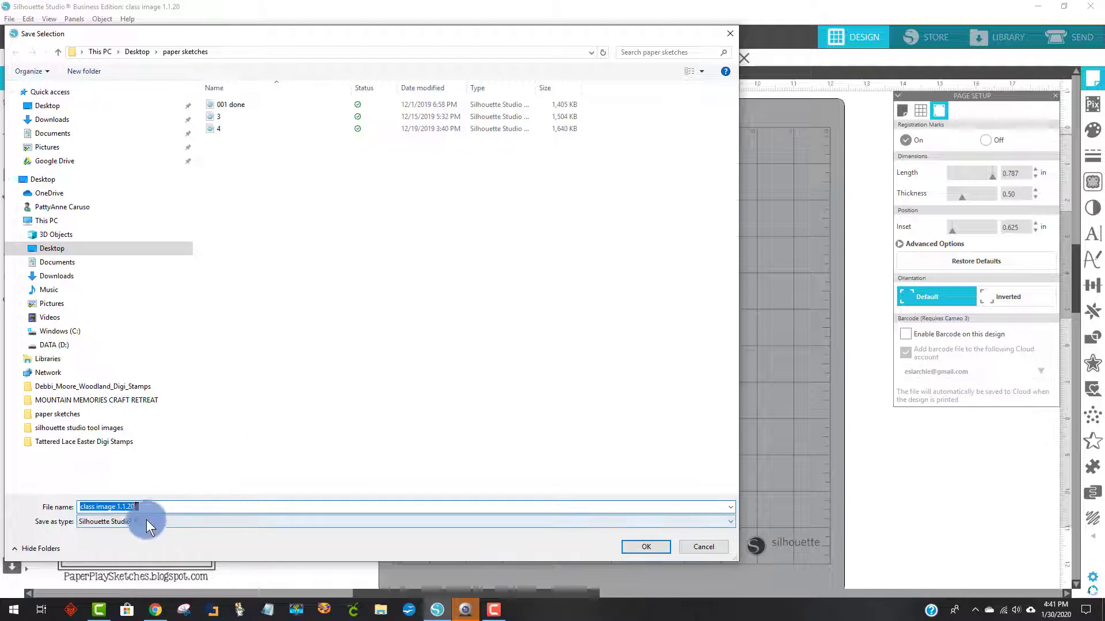
pyautogui.moveTo(147, 507); pyautogui.dragTo(60, 500)
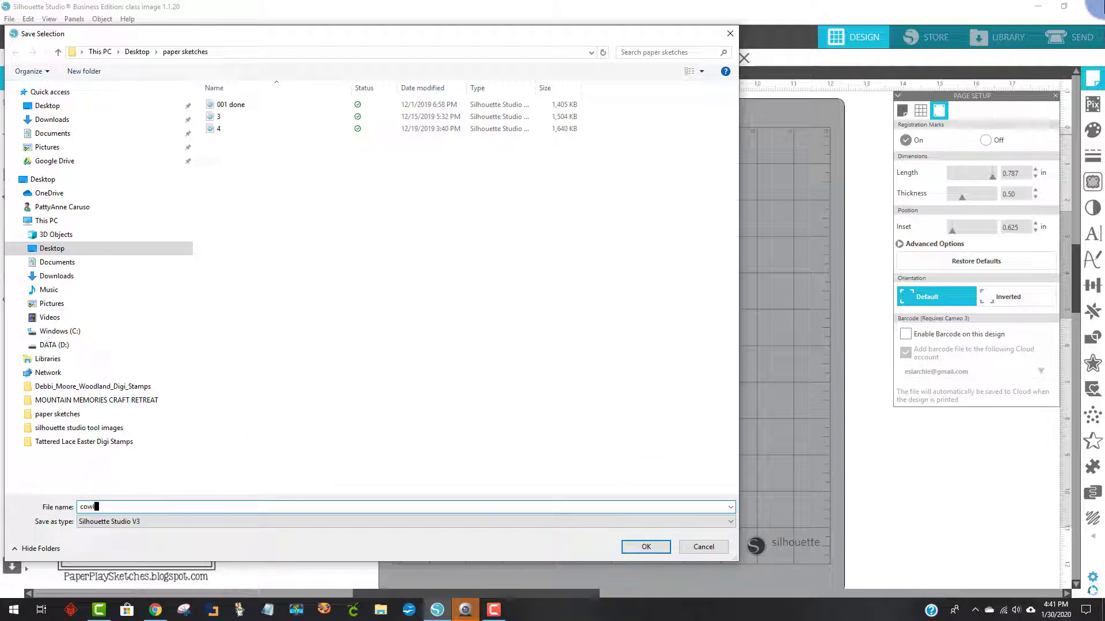
pyautogui.press('BackSpace')
pyautogui.press('BackSpace')
pyautogui.press('BackSpace')
pyautogui.write('card 8')
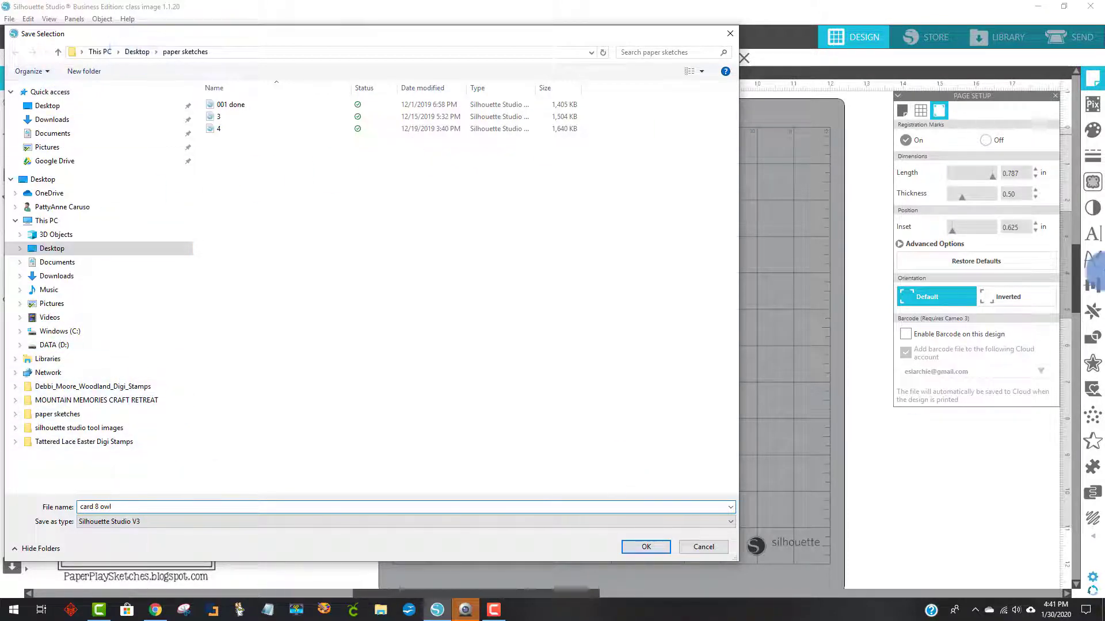
pyautogui.write('cricut')
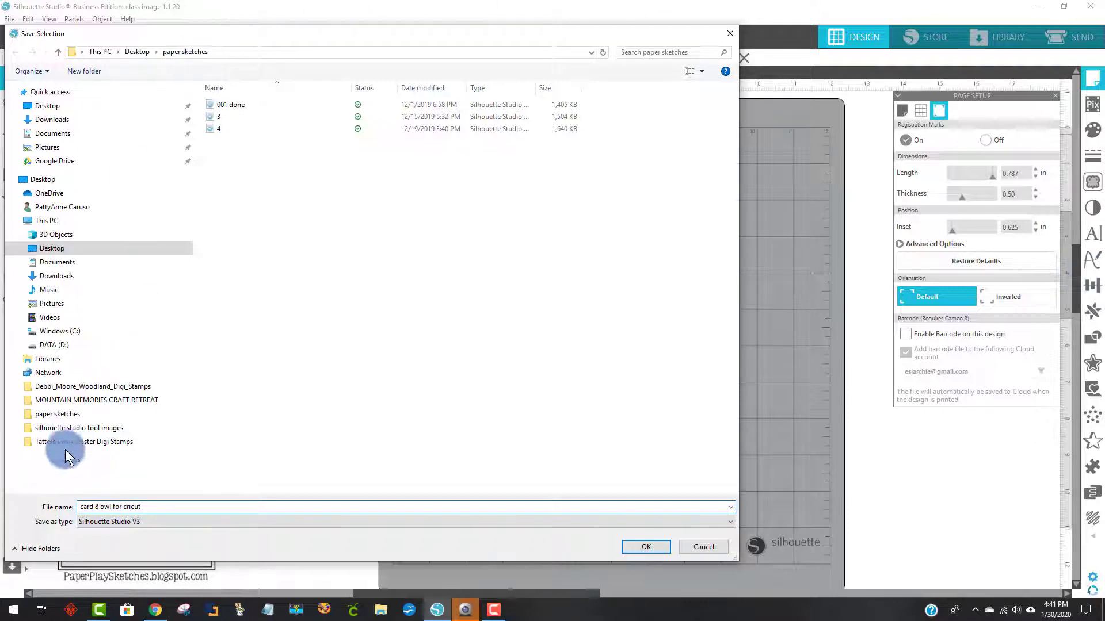
# Save the selection as a JPEG in the "paper sketches" folder, keeping the export resolution at 150 dots per inch.
pyautogui.click(118, 520)
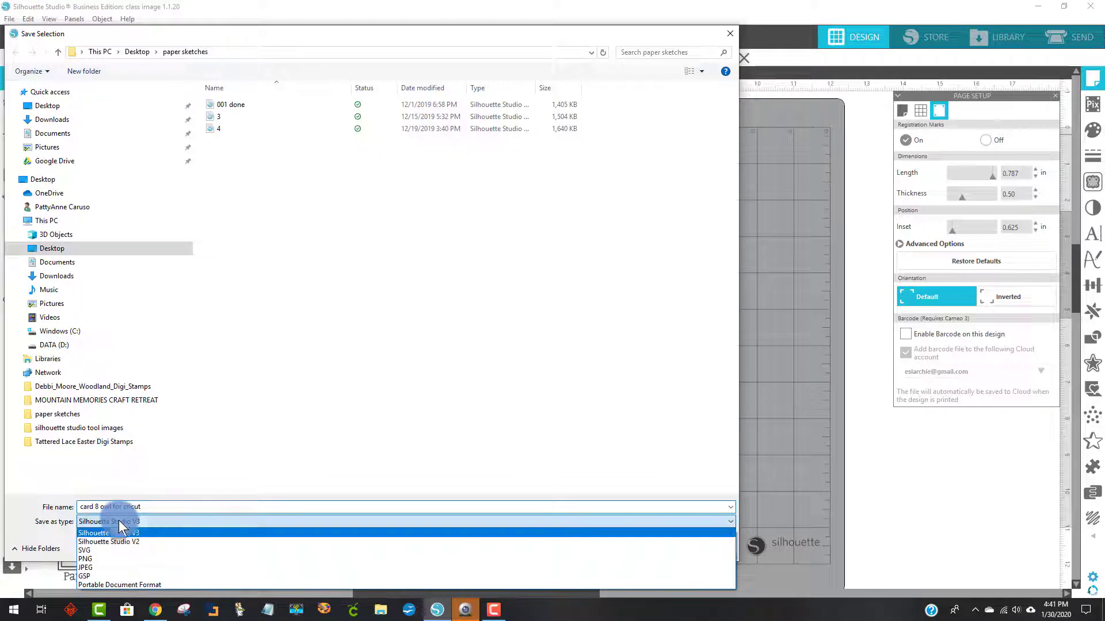
pyautogui.click(110, 568)
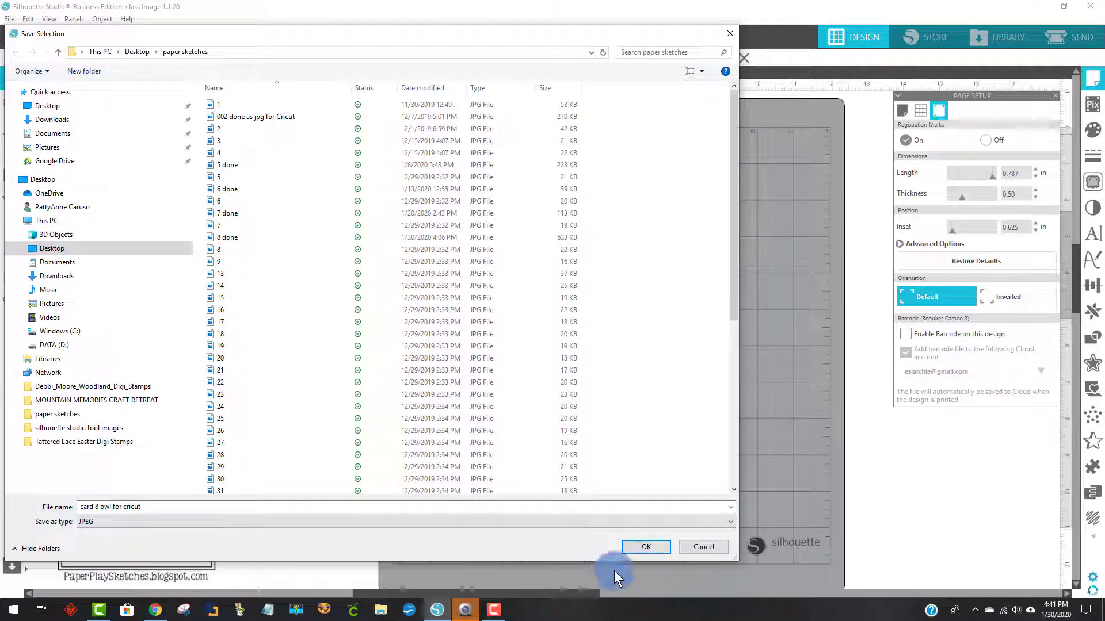
pyautogui.click(654, 551)
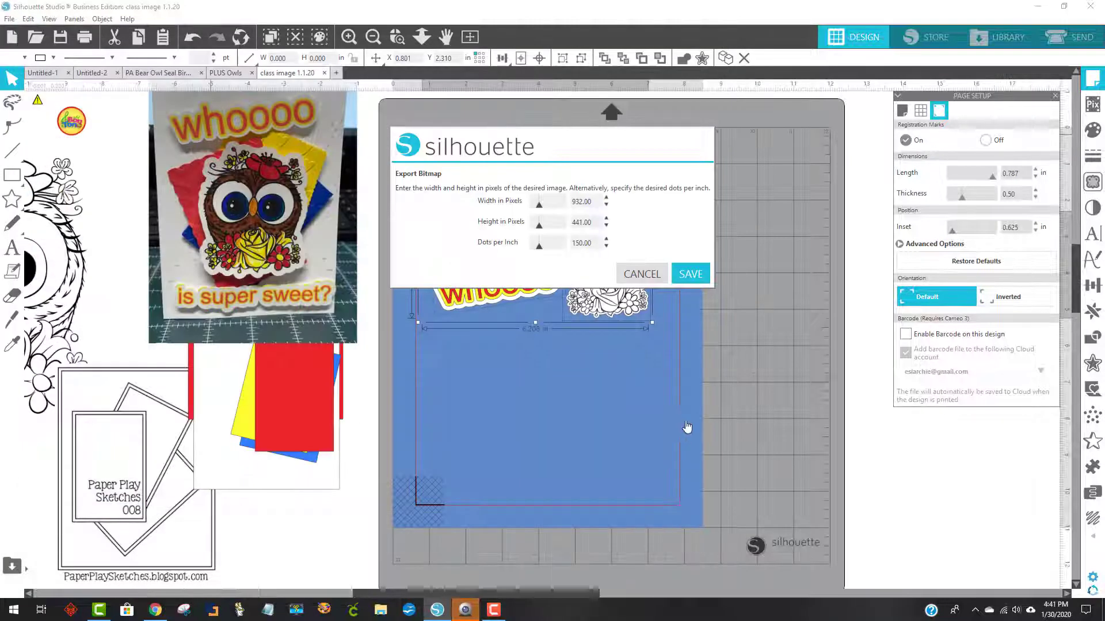
pyautogui.click(702, 271)
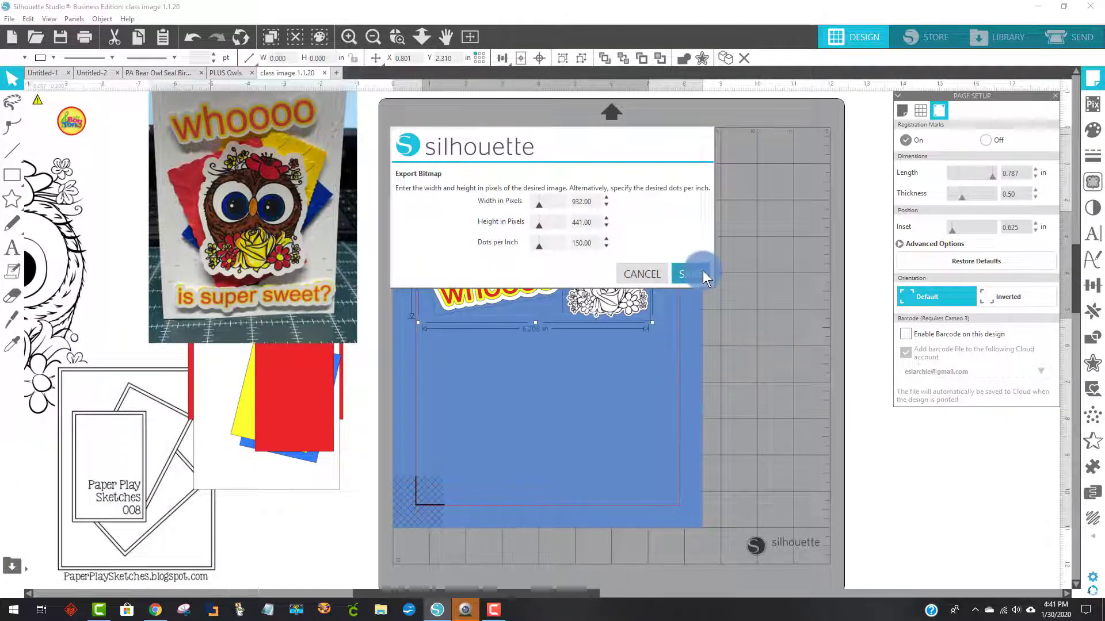
# Switch to Cricut Design Space, start a new project and open the image upload page in a maximized window.
pyautogui.click(474, 585)
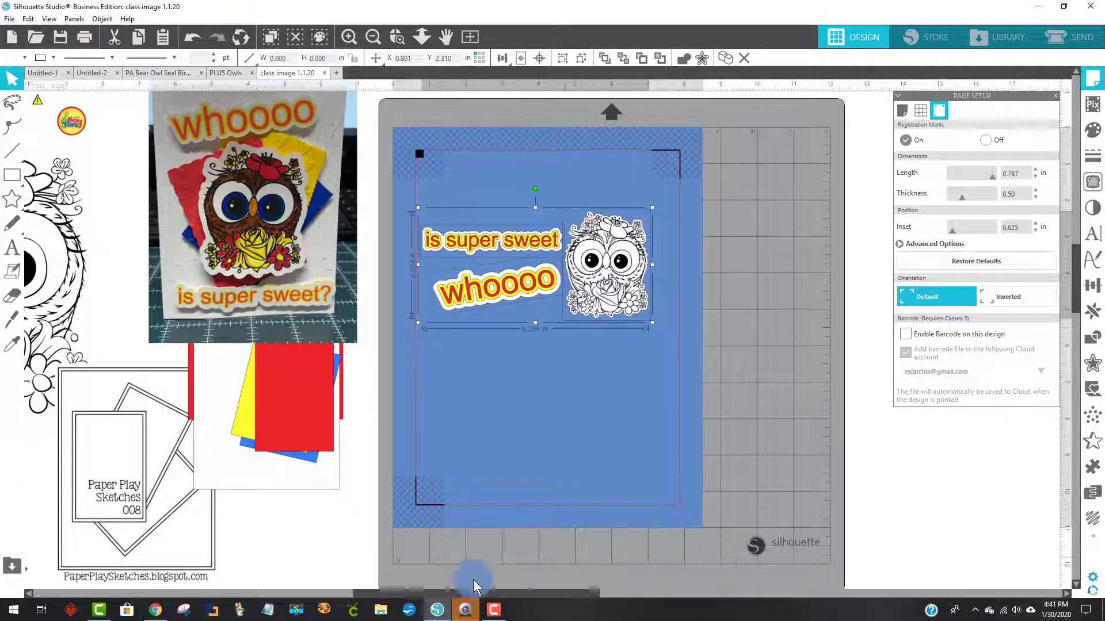
pyautogui.click(924, 396)
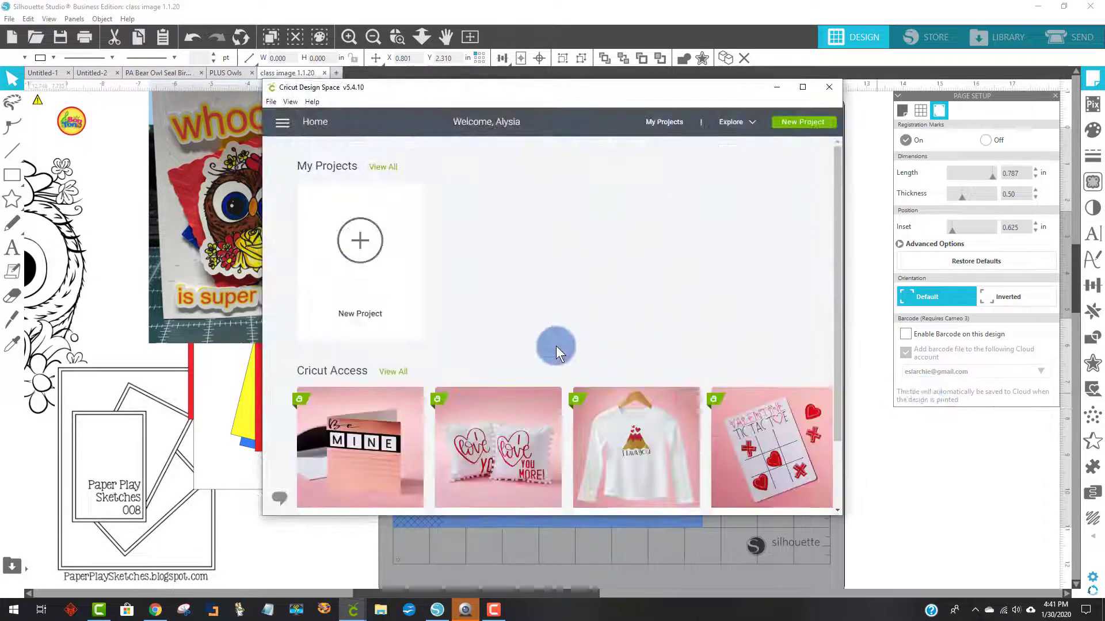
pyautogui.click(352, 406)
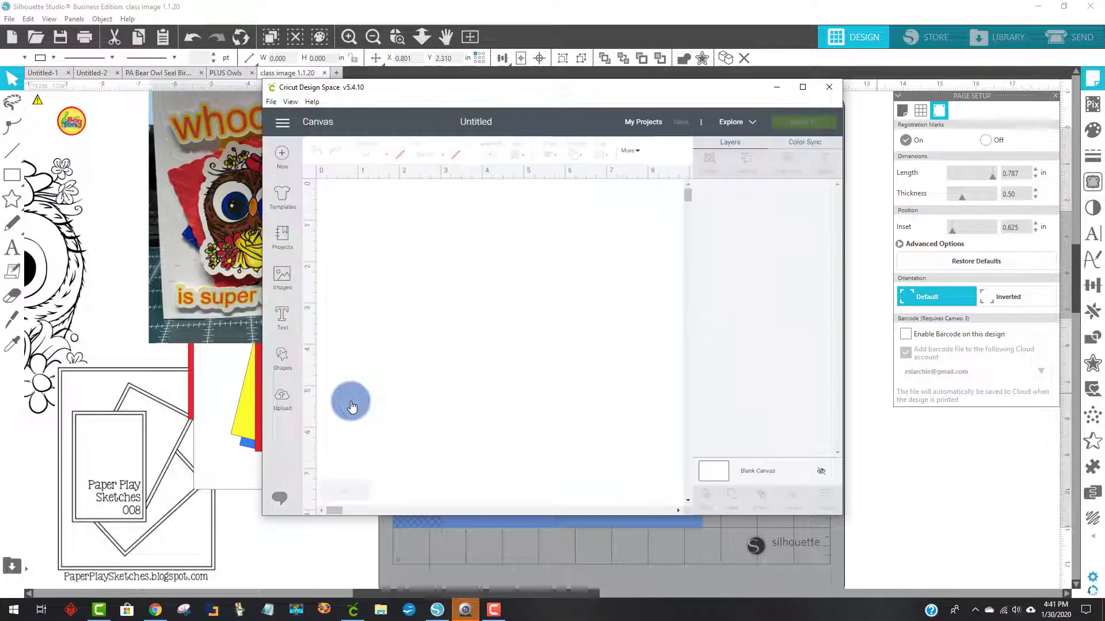
pyautogui.click(279, 404)
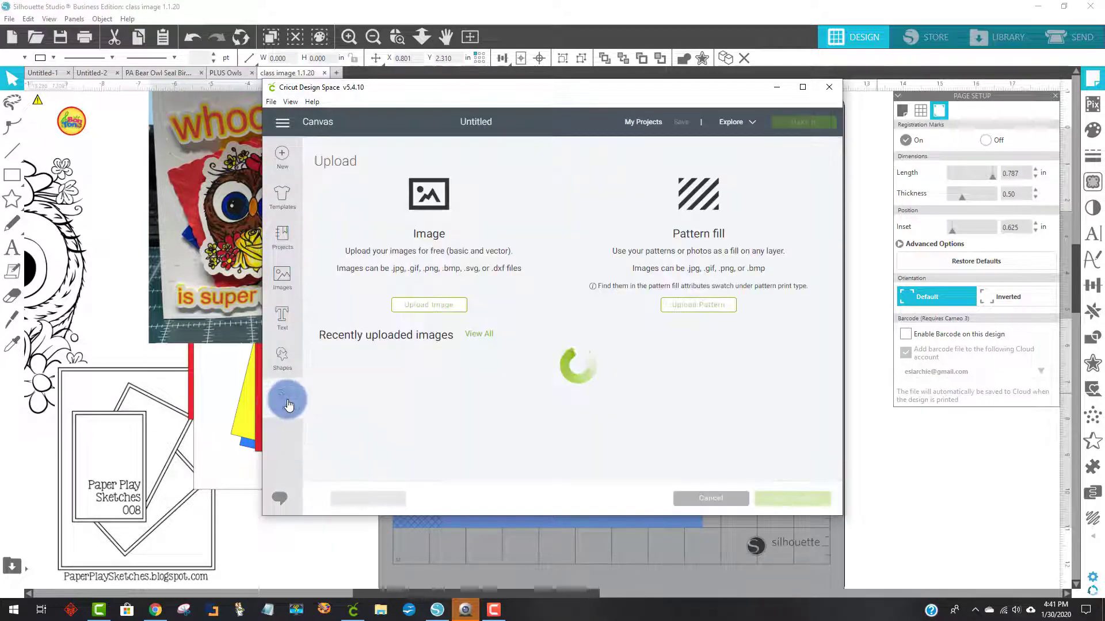
pyautogui.click(802, 86)
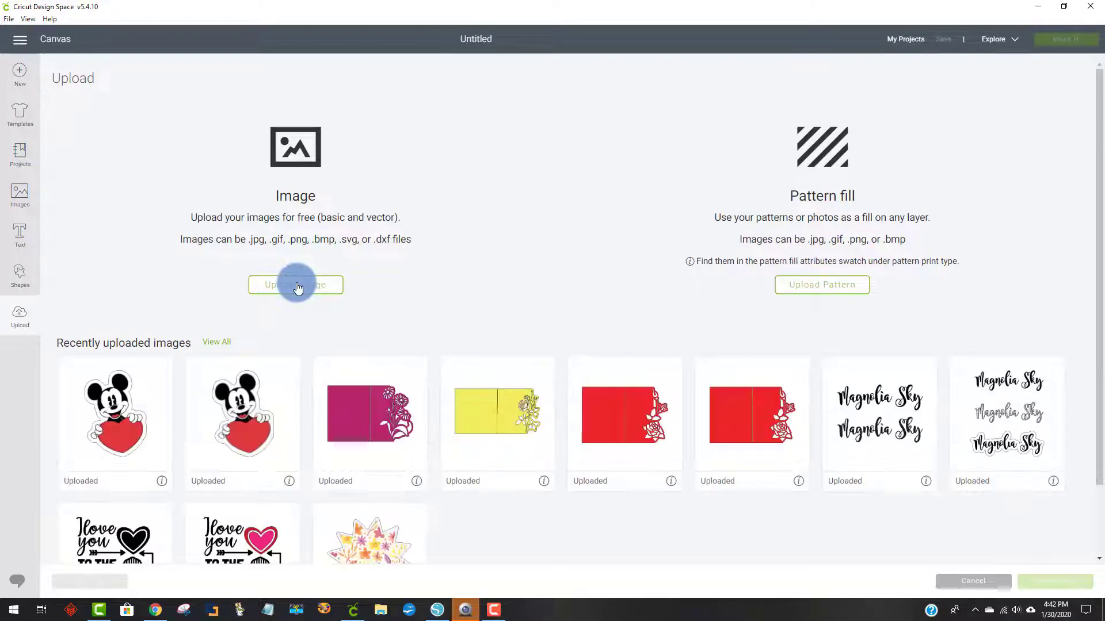
# Upload the image "card 8 owl for cricut" from the "paper sketches" folder on the Desktop.
pyautogui.click(298, 286)
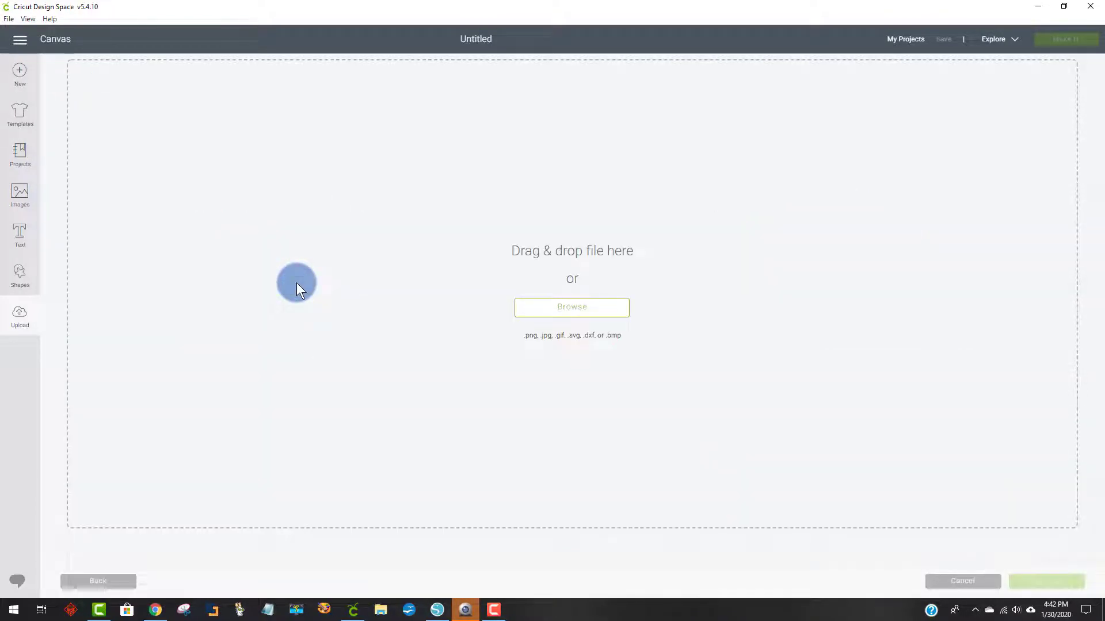
pyautogui.click(553, 311)
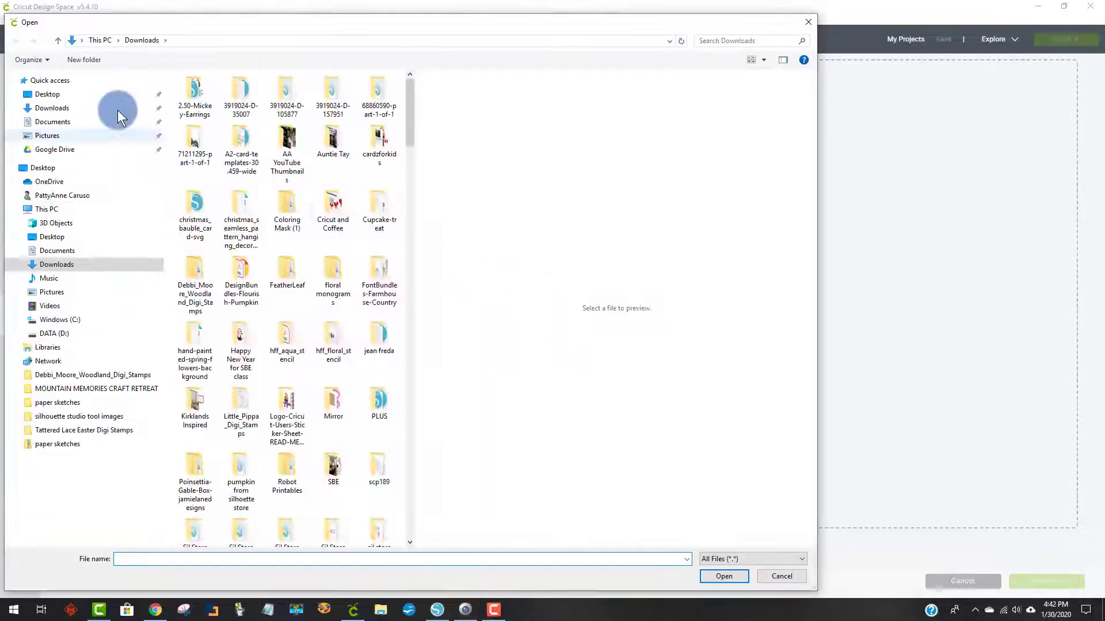
pyautogui.click(57, 94)
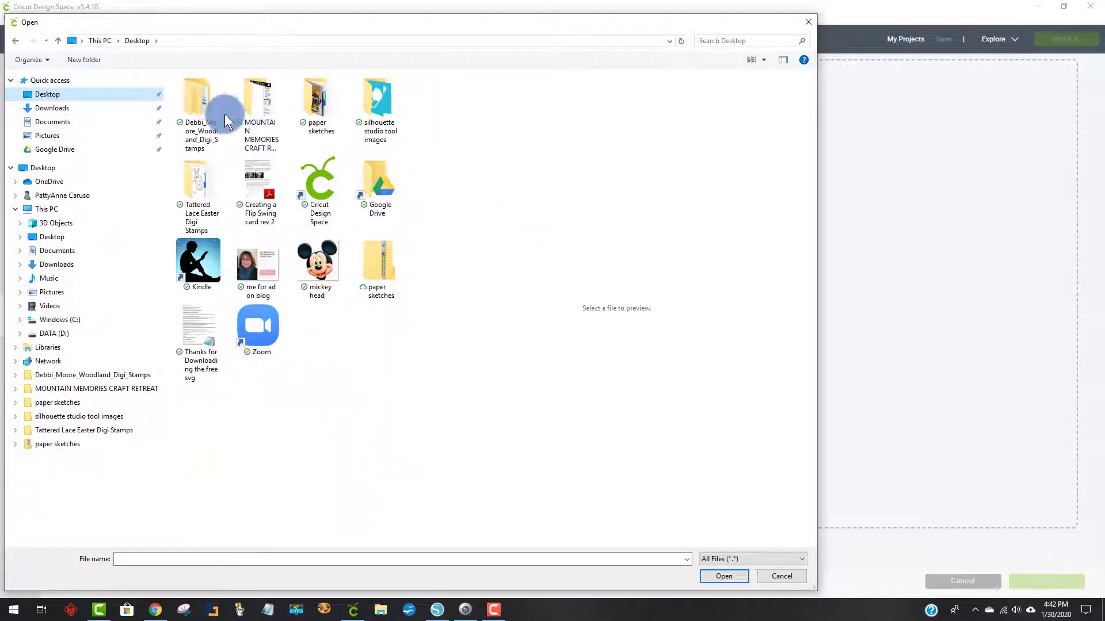
pyautogui.doubleClick(316, 112)
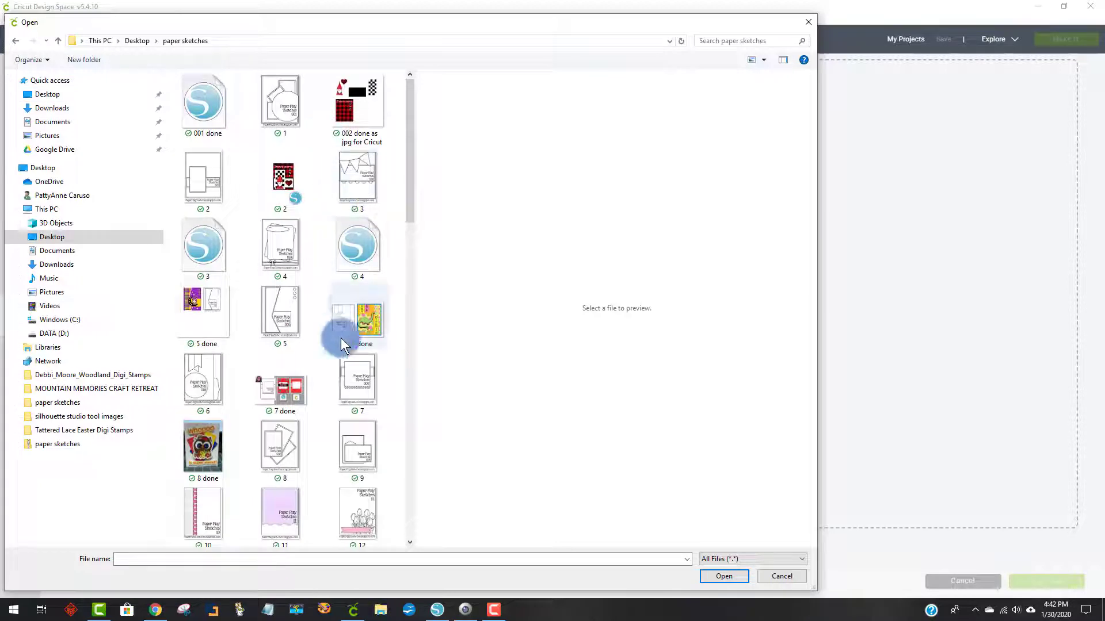
pyautogui.moveTo(412, 126); pyautogui.dragTo(410, 512)
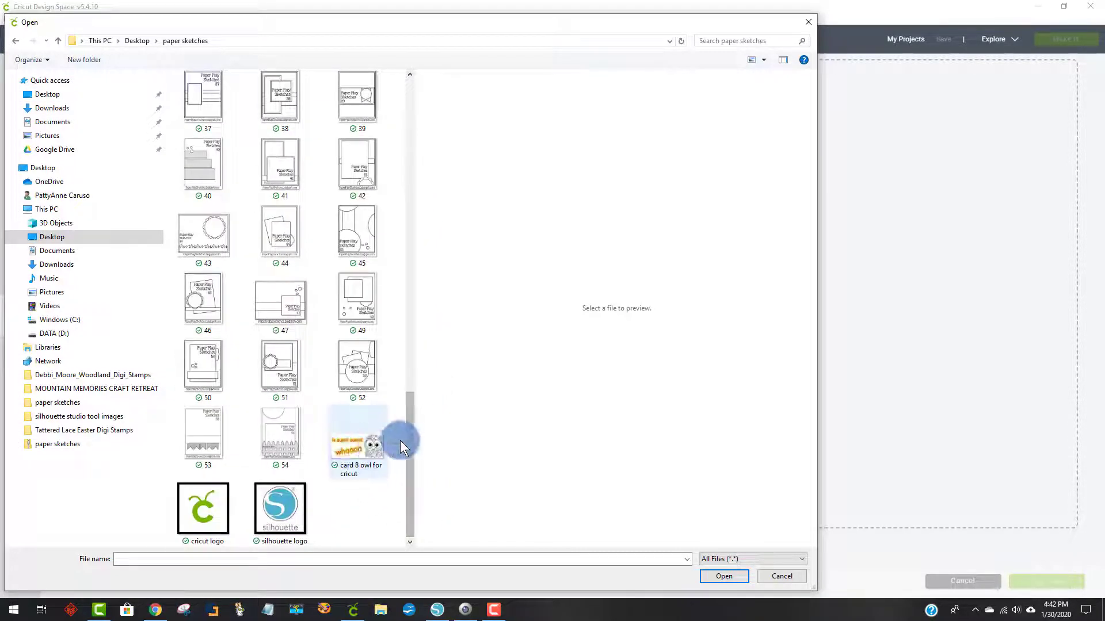
pyautogui.doubleClick(352, 443)
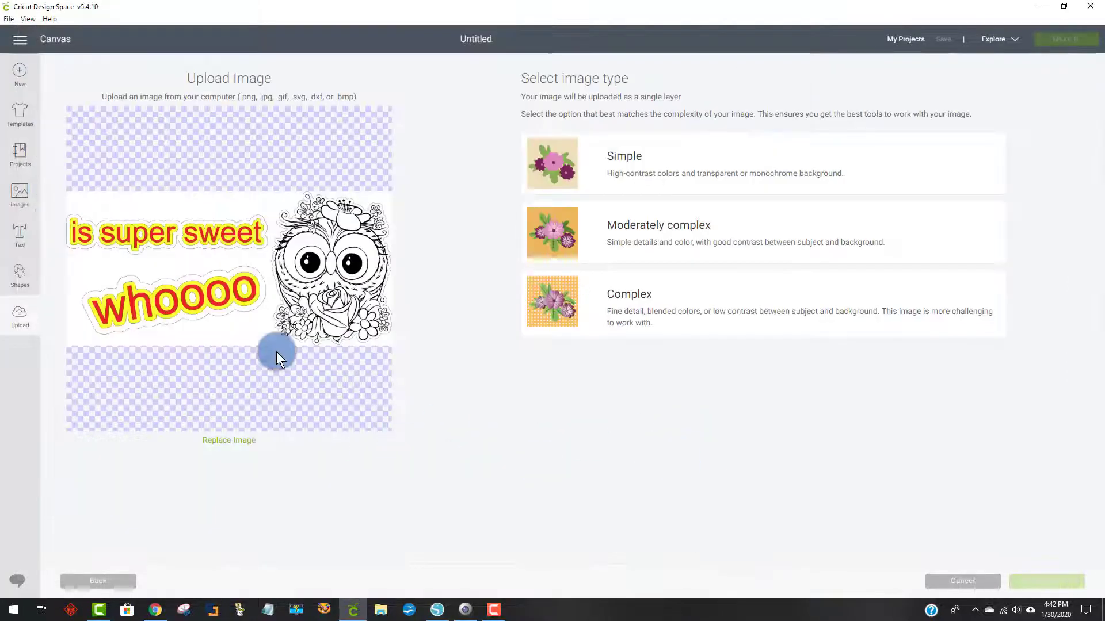
# Classify the uploaded image as Complex and erase the white background around the two text pieces and the owl.
pyautogui.click(688, 306)
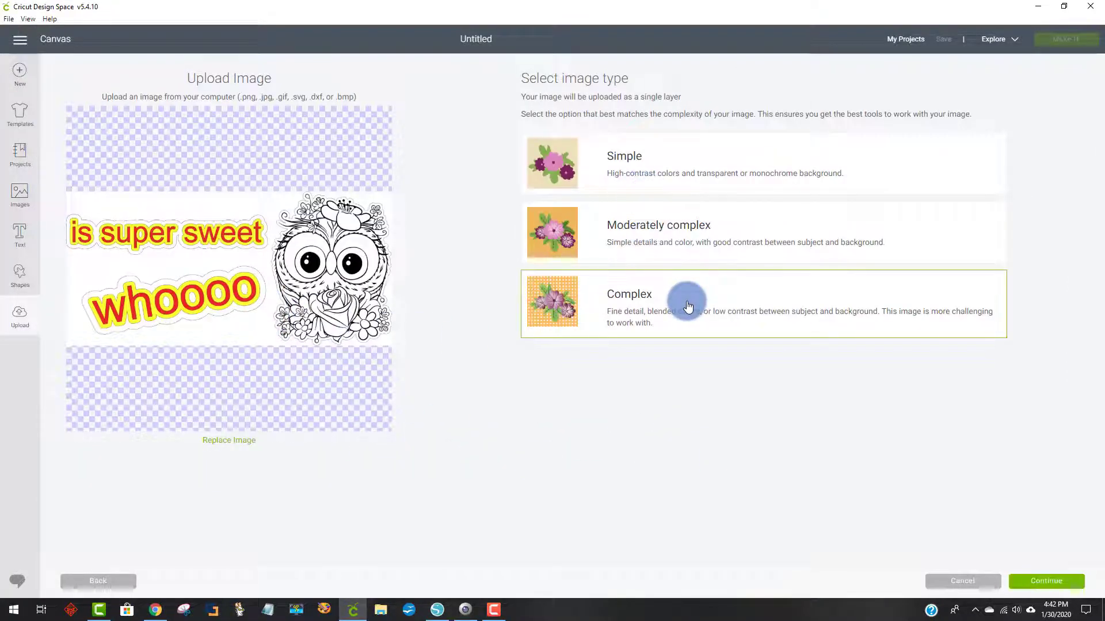
pyautogui.click(1047, 583)
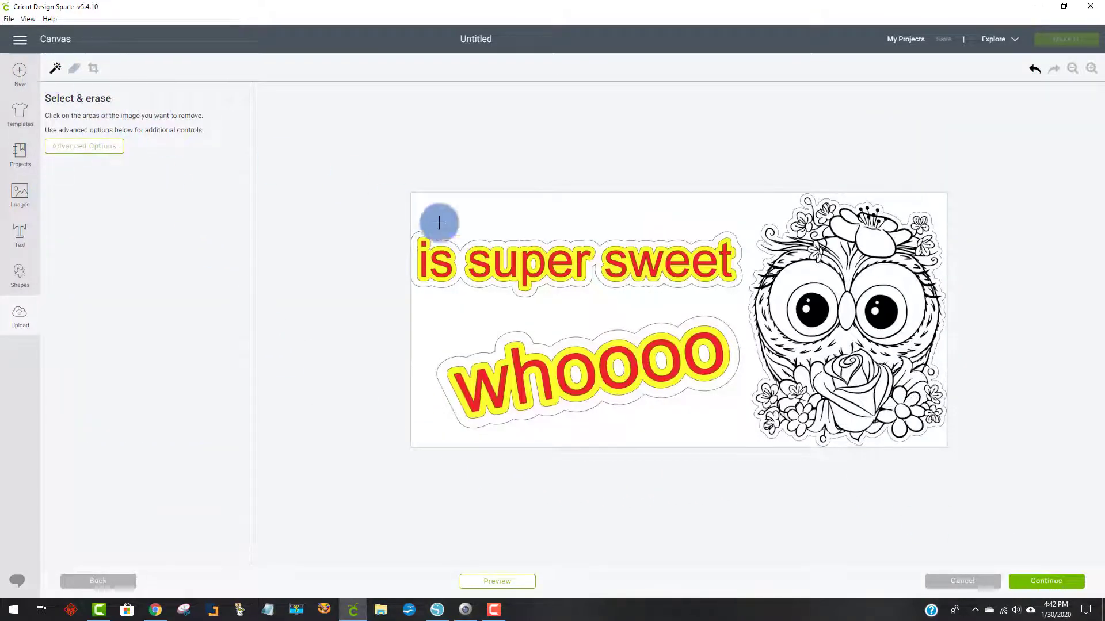
pyautogui.click(540, 215)
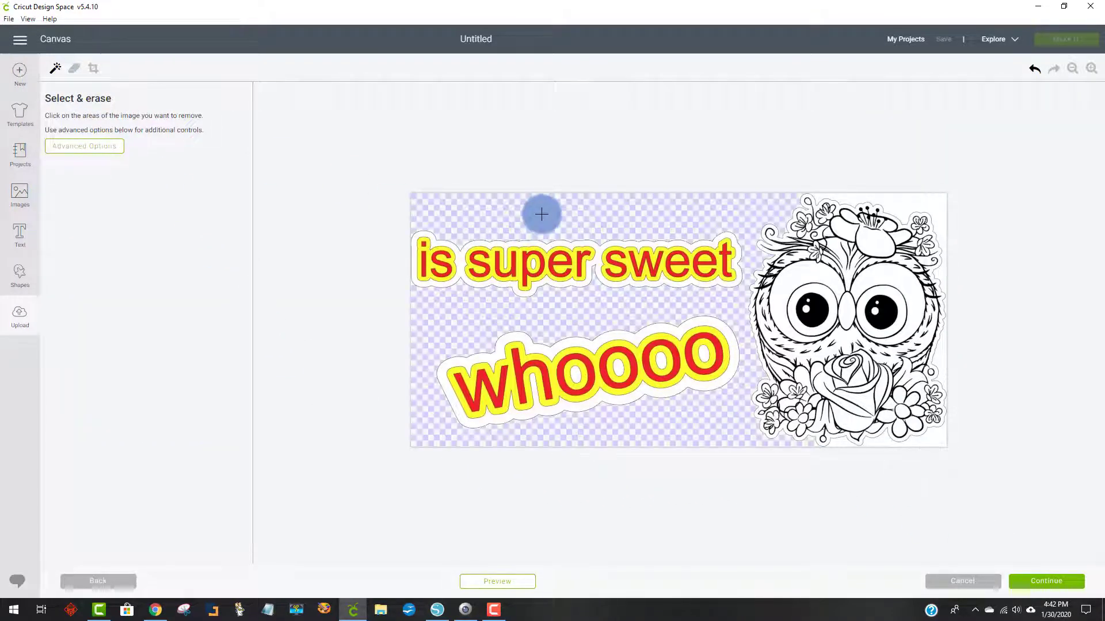
pyautogui.click(902, 198)
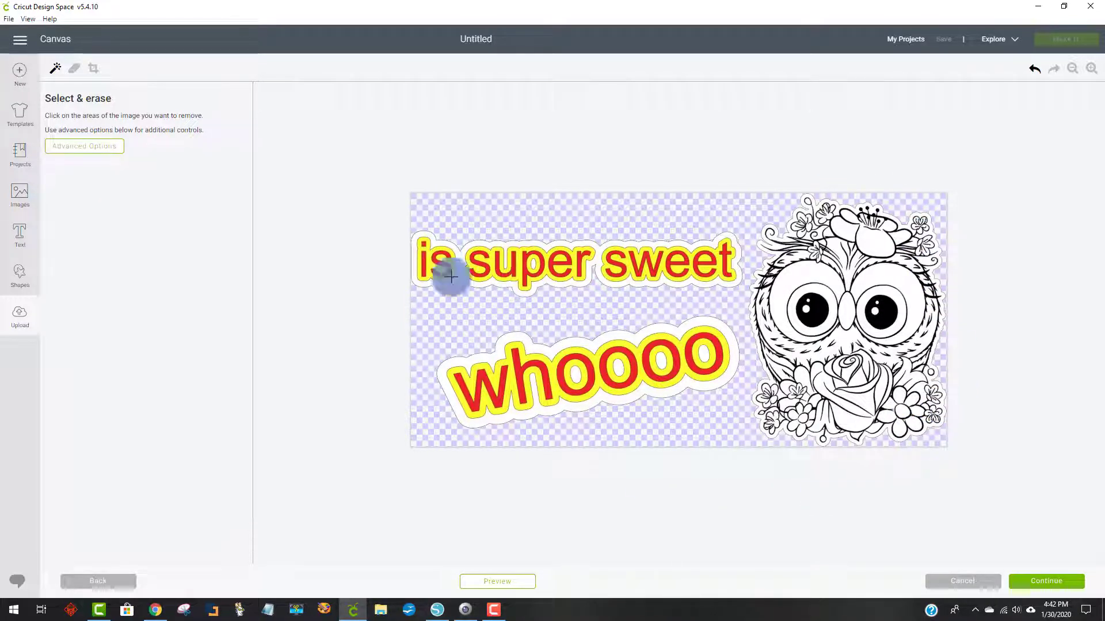
# Save the cleaned image as a Print Then Cut image named "card 8 owl for cricut" and insert it on the canvas.
pyautogui.click(1061, 583)
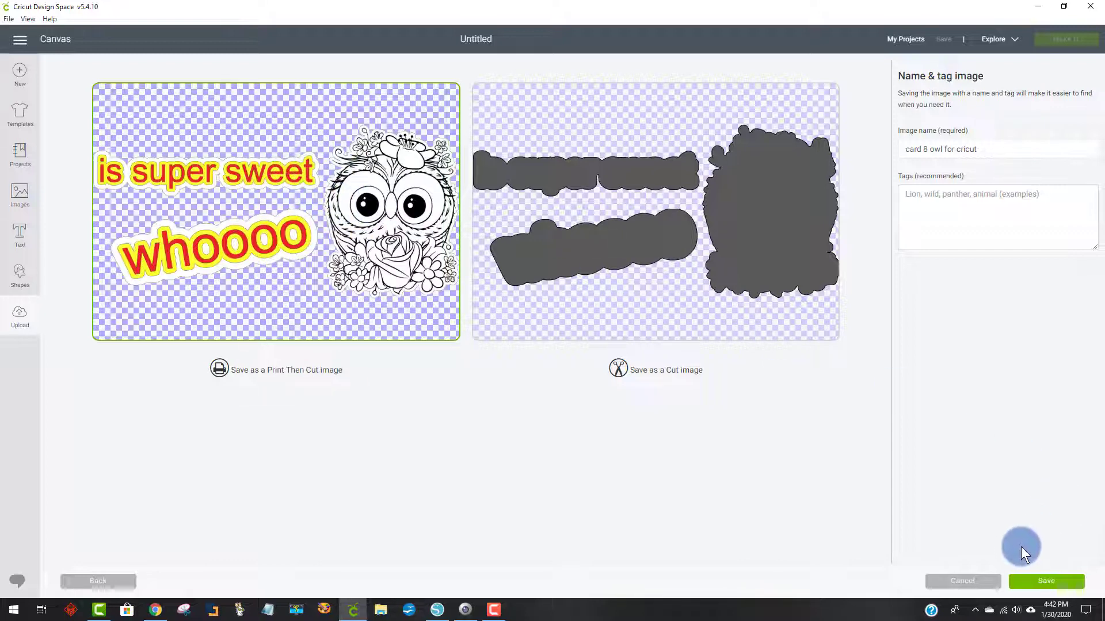
pyautogui.click(1040, 585)
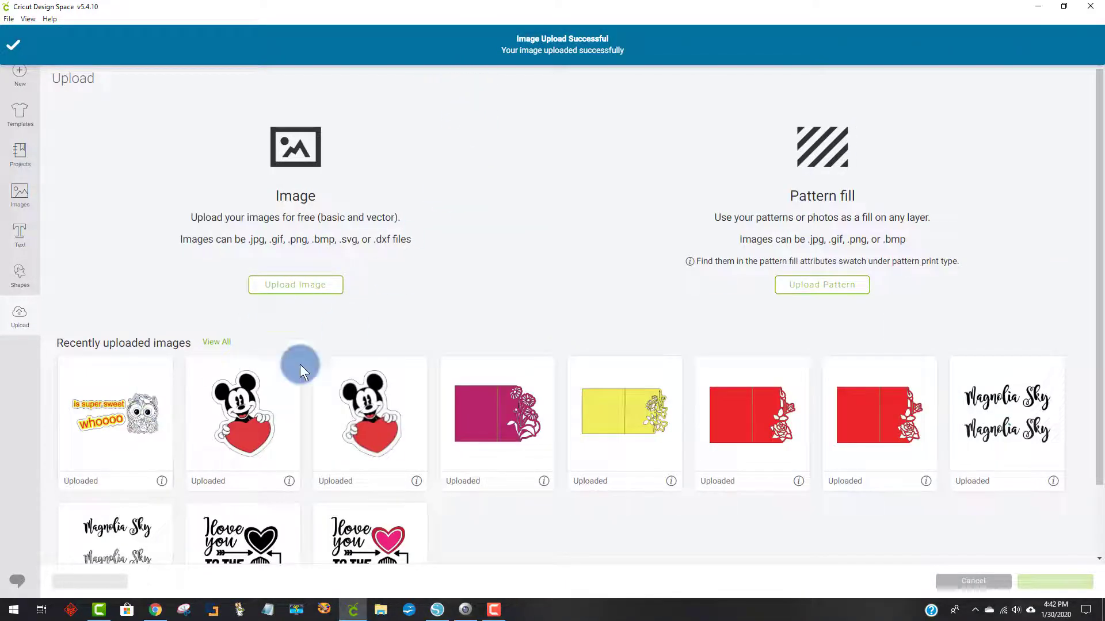
pyautogui.click(122, 416)
pyautogui.click(1046, 585)
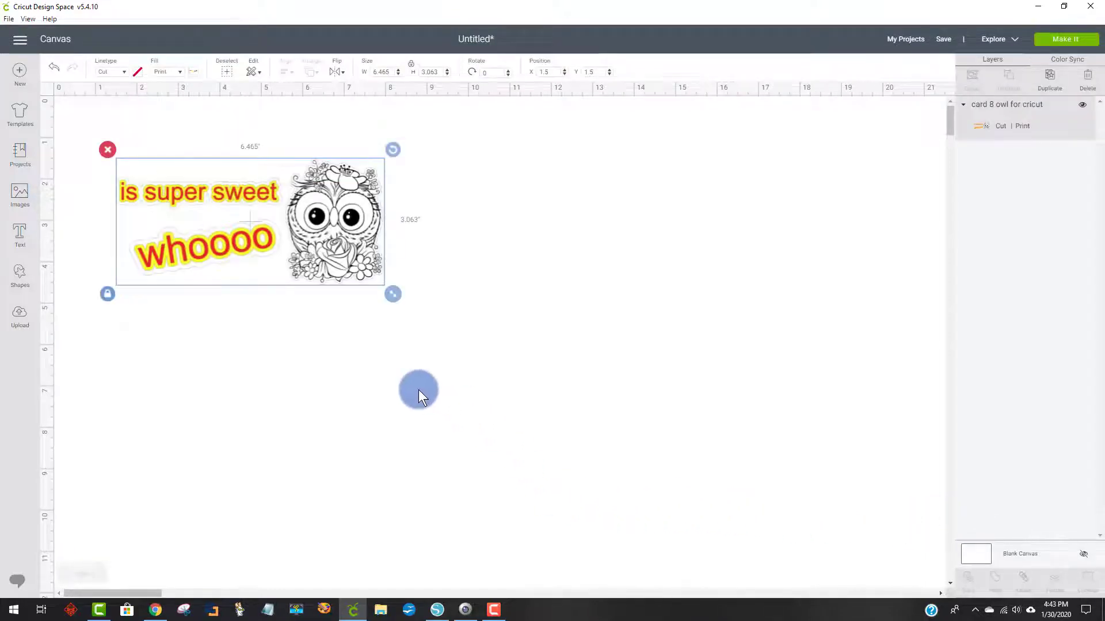
# Scale the owl-and-text image to about 10.88 by 5.16 inches and shift it slightly upward on the canvas.
pyautogui.moveTo(391, 292); pyautogui.dragTo(730, 430)
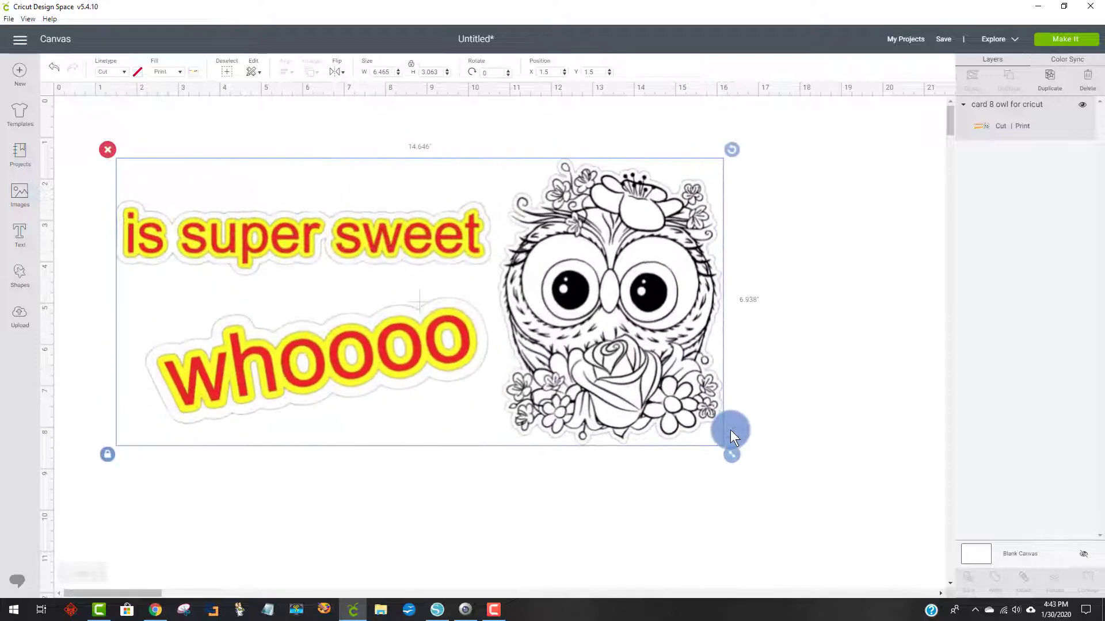
pyautogui.click(776, 379)
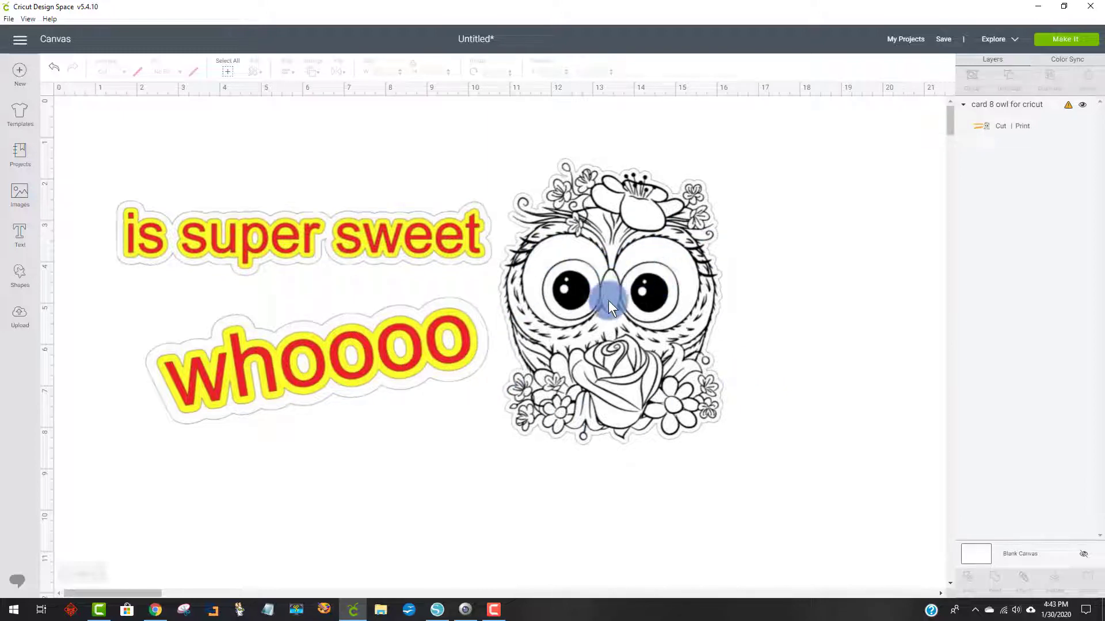
pyautogui.click(629, 315)
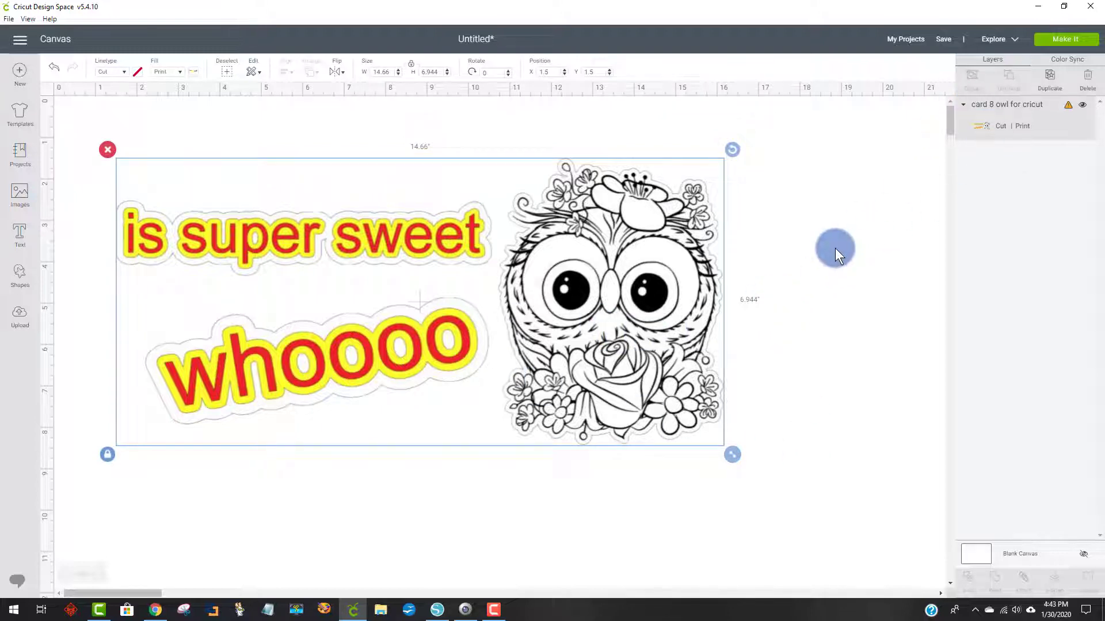
pyautogui.moveTo(727, 449); pyautogui.dragTo(575, 378)
pyautogui.click(910, 236)
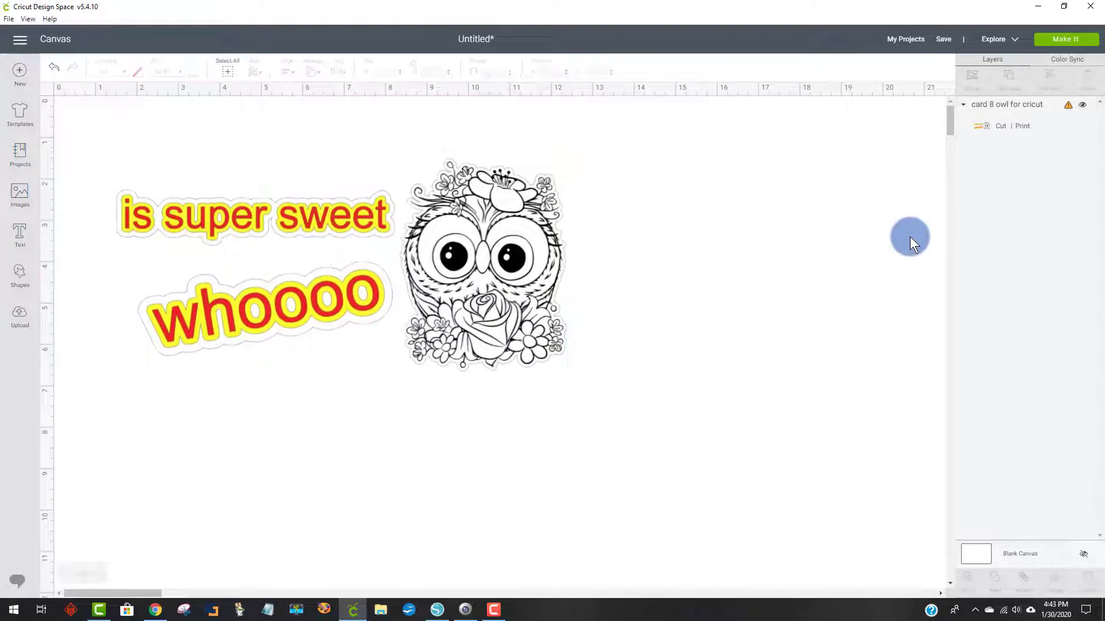
pyautogui.click(1013, 130)
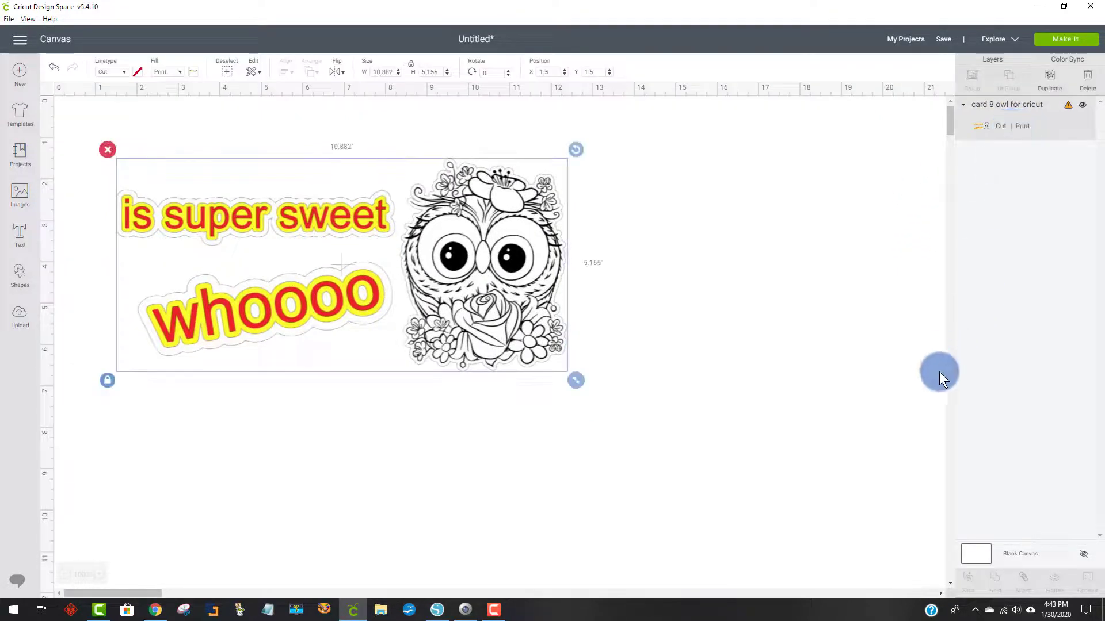
pyautogui.moveTo(416, 230); pyautogui.dragTo(416, 210)
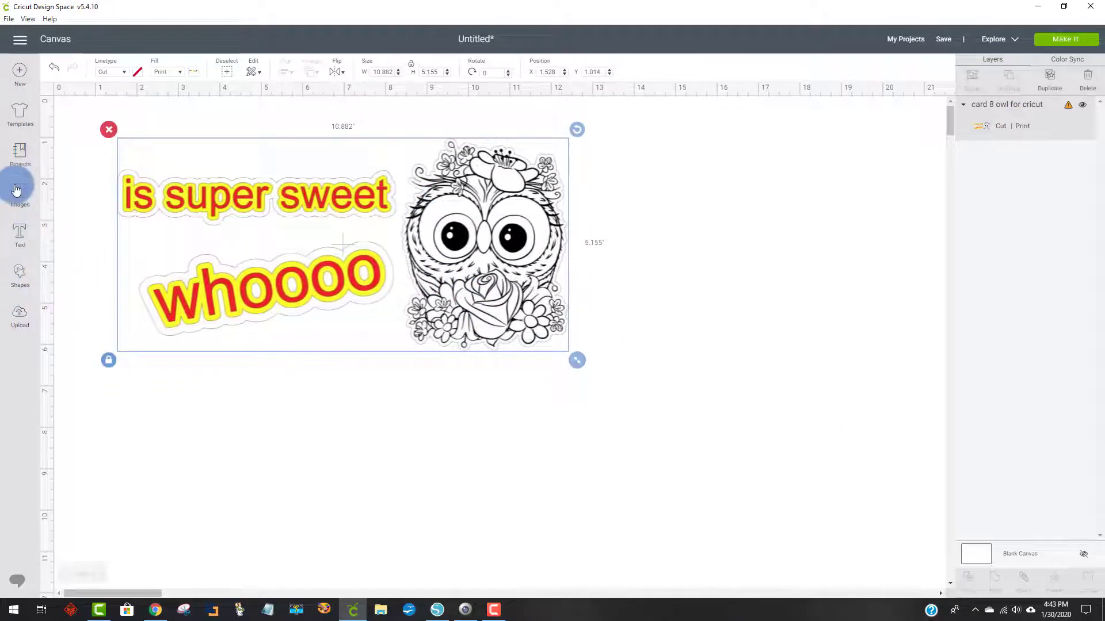
# Cover the owl with an unlocked square shape stretched to about 4.64 by 5.85 inches and slice it with the image.
pyautogui.click(20, 275)
pyautogui.click(63, 194)
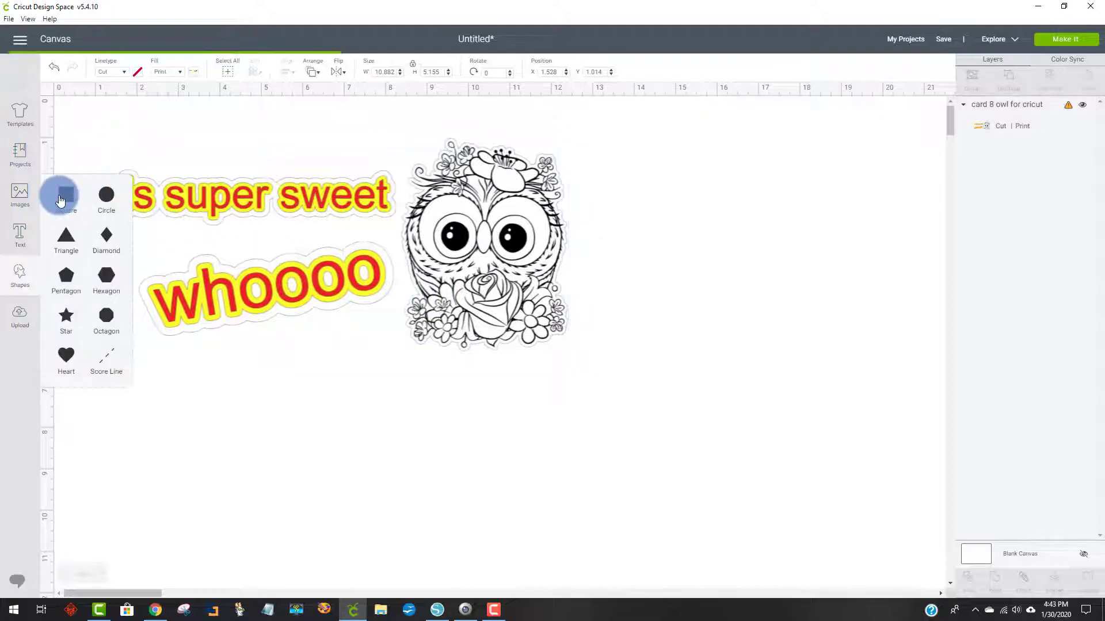
pyautogui.moveTo(146, 233); pyautogui.dragTo(469, 186)
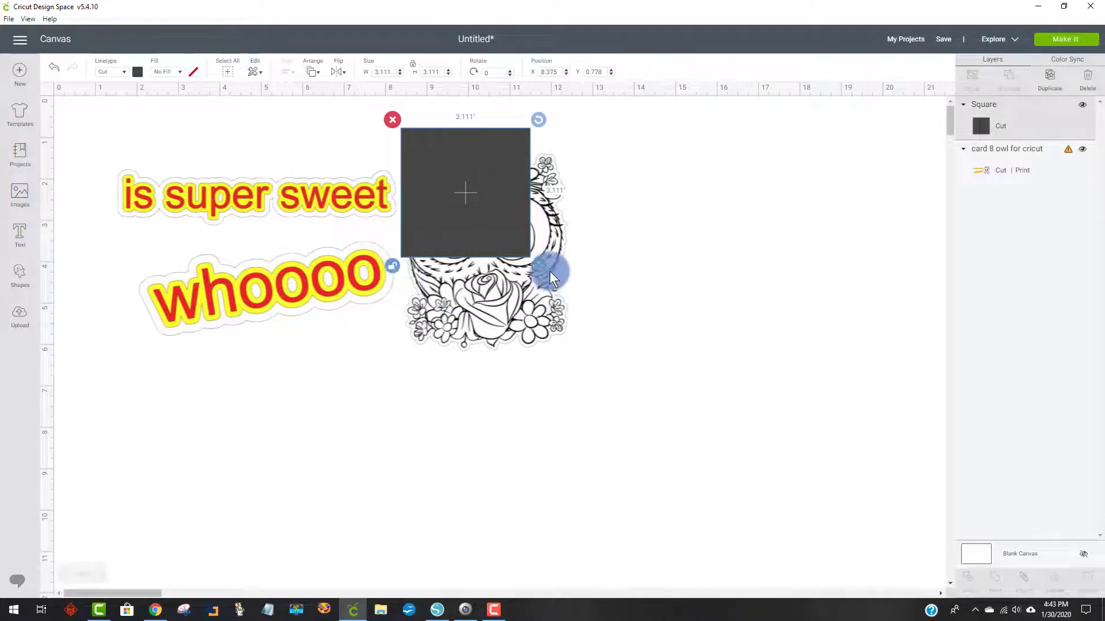
pyautogui.moveTo(543, 267); pyautogui.dragTo(607, 380)
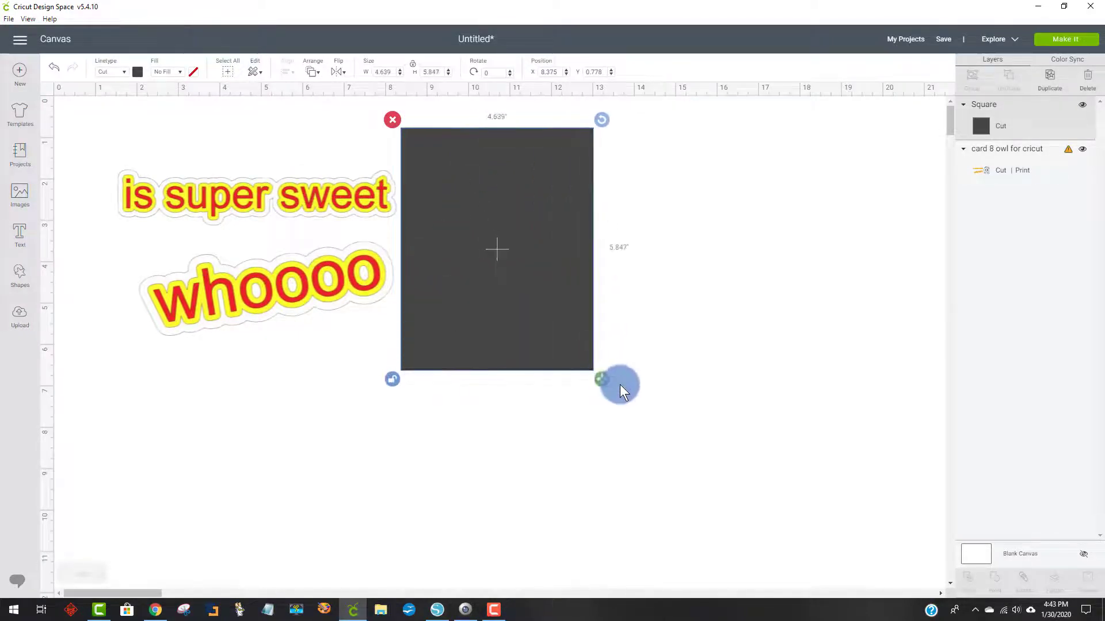
pyautogui.moveTo(664, 432); pyautogui.dragTo(350, 133)
pyautogui.click(968, 579)
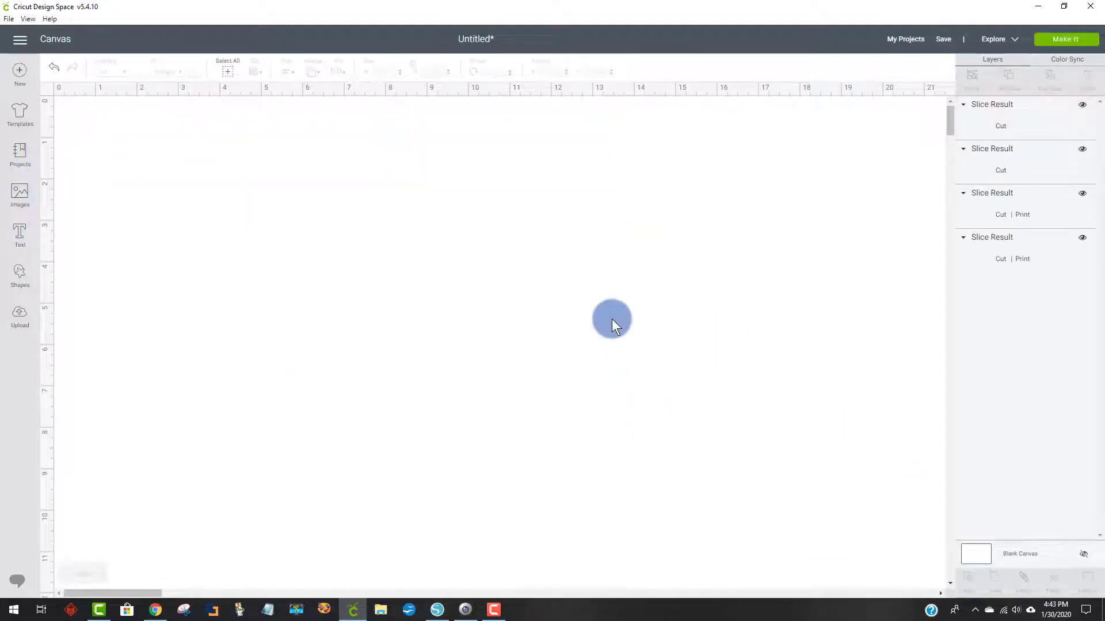
# Pull the slice results apart and delete the dark owl silhouette and the leftover rectangular frame.
pyautogui.moveTo(587, 261); pyautogui.dragTo(821, 296)
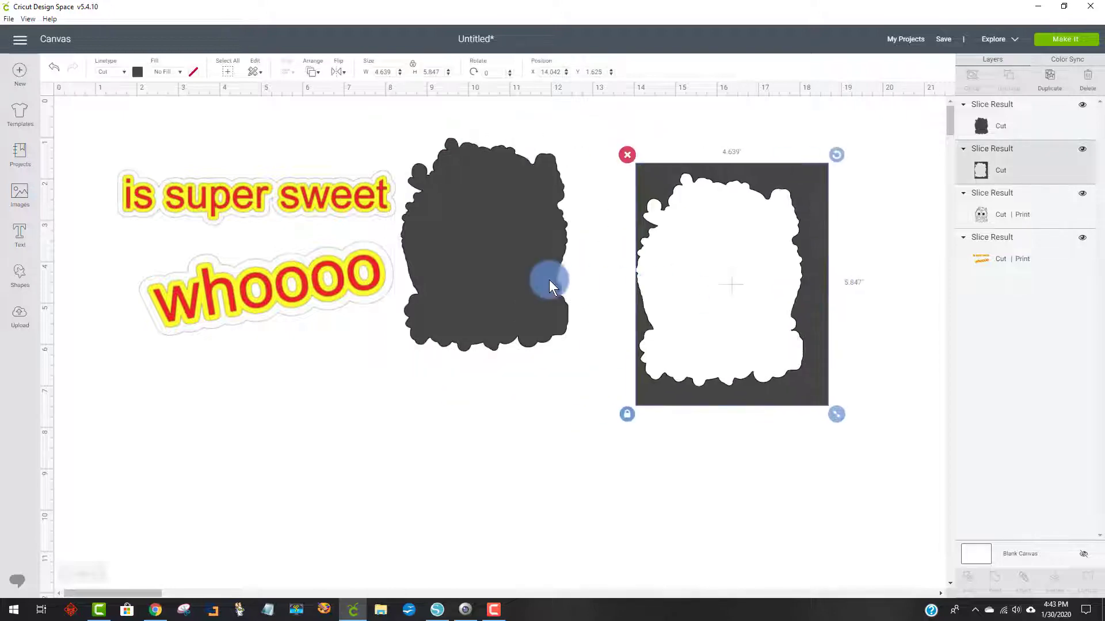
pyautogui.moveTo(547, 279); pyautogui.dragTo(703, 471)
pyautogui.moveTo(465, 242); pyautogui.dragTo(496, 214)
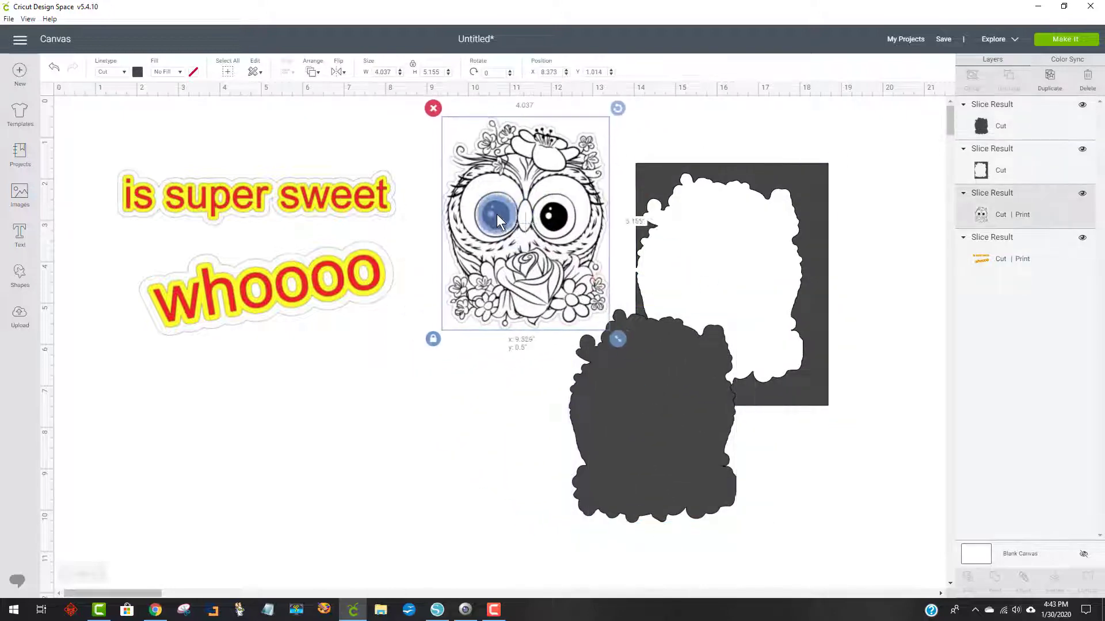
pyautogui.moveTo(645, 392); pyautogui.dragTo(702, 405)
pyautogui.press('Delete')
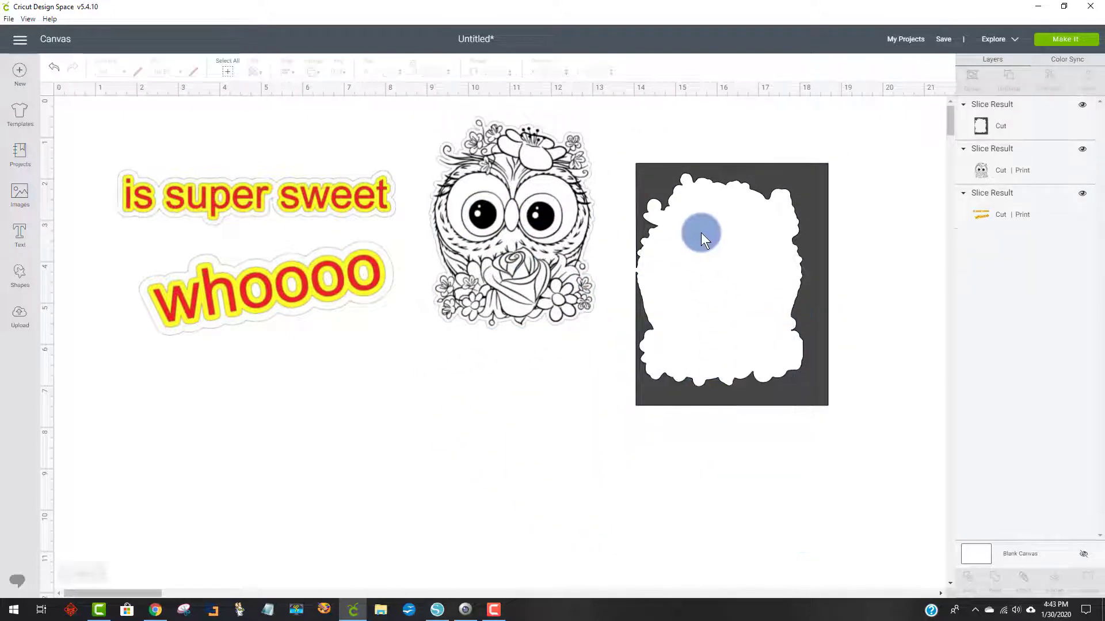
pyautogui.click(724, 170)
pyautogui.press('Delete')
# Shrink the separated owl to about 2.31 by 2.95 inches and place it to the right of the text.
pyautogui.click(543, 259)
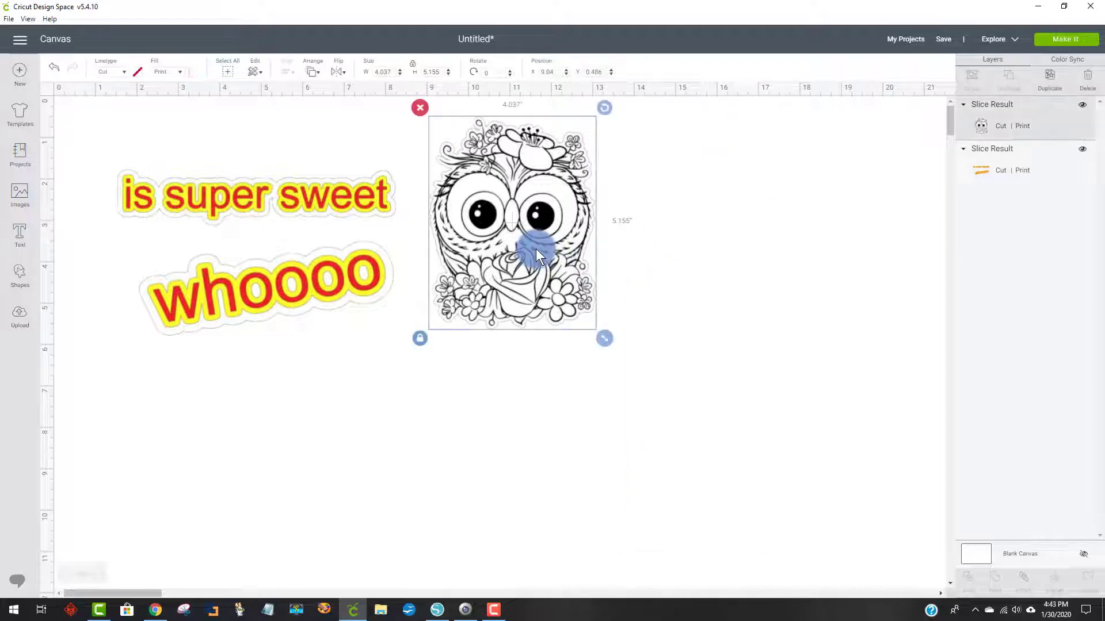
pyautogui.moveTo(606, 336); pyautogui.dragTo(521, 219)
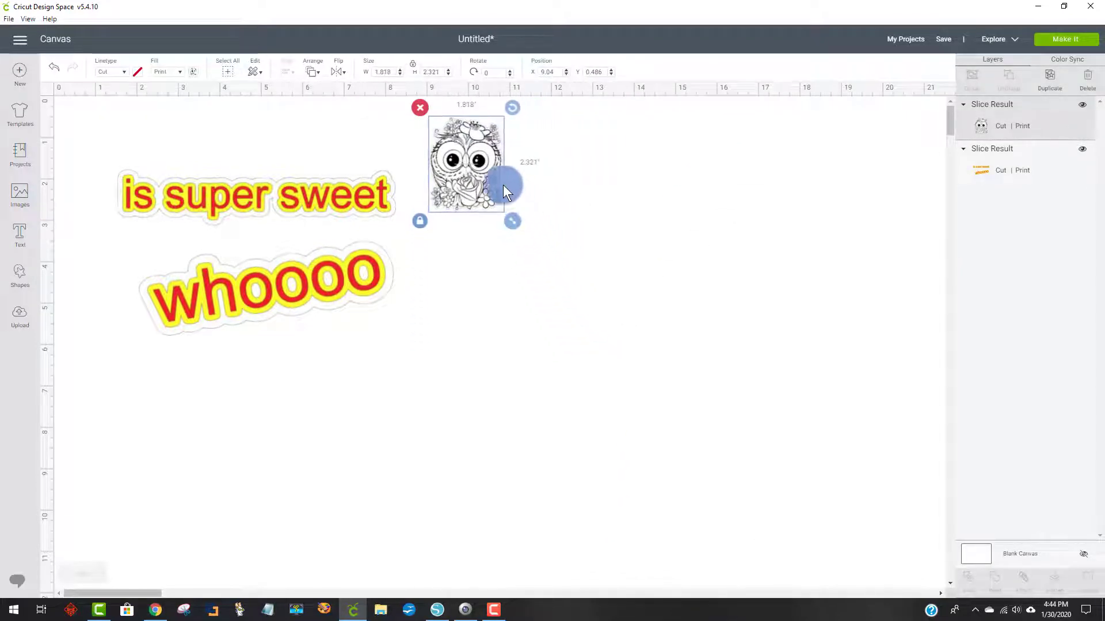
pyautogui.moveTo(503, 182); pyautogui.dragTo(539, 272)
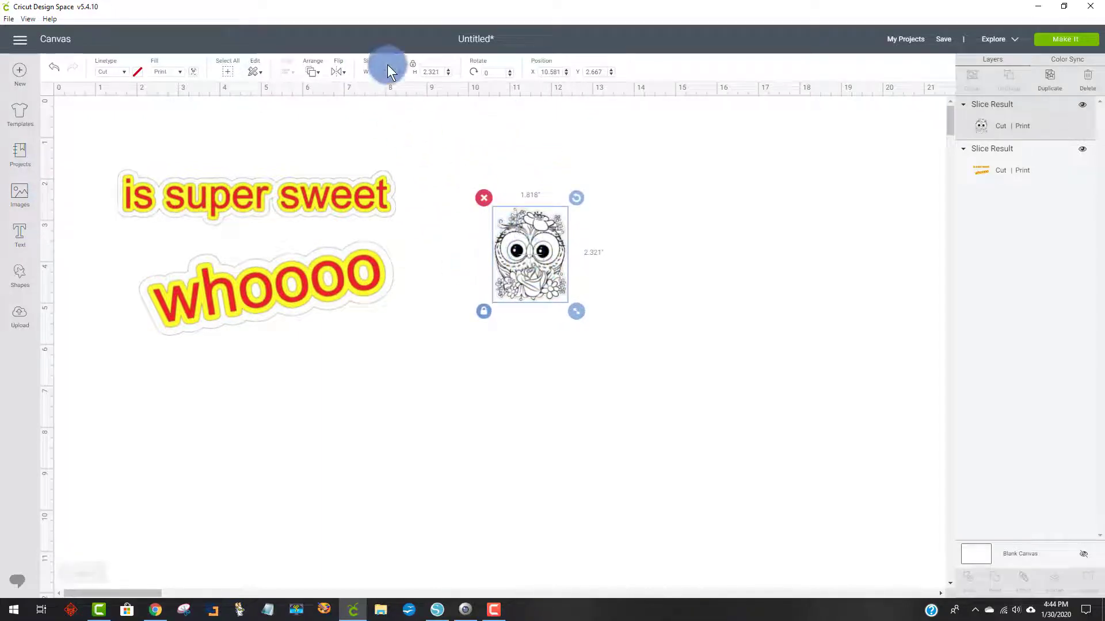
pyautogui.moveTo(578, 313); pyautogui.dragTo(593, 340)
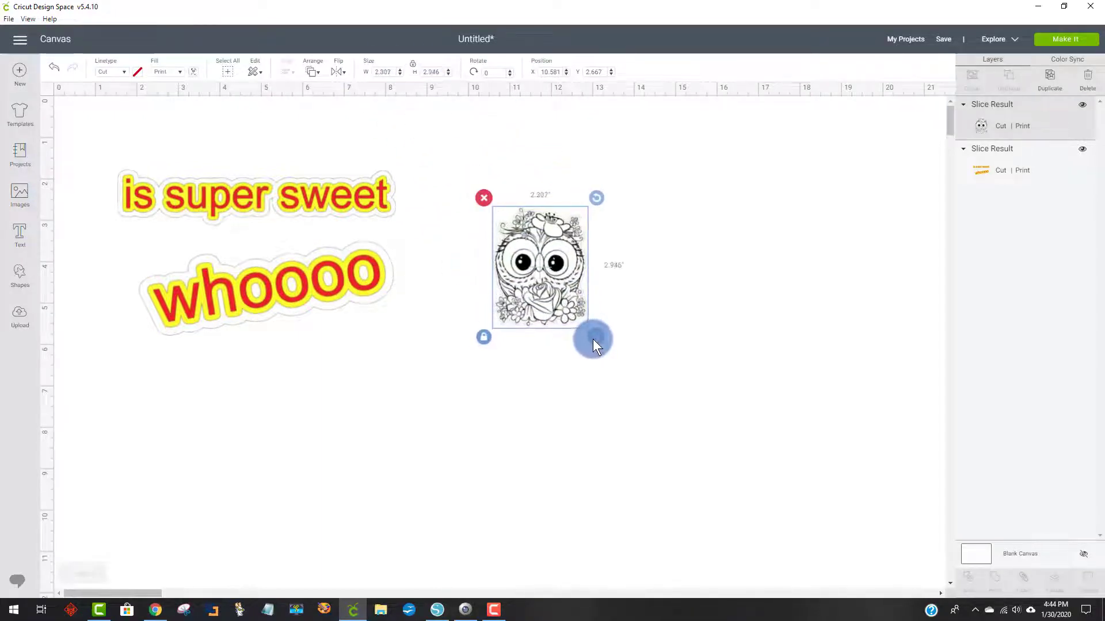
pyautogui.click(650, 331)
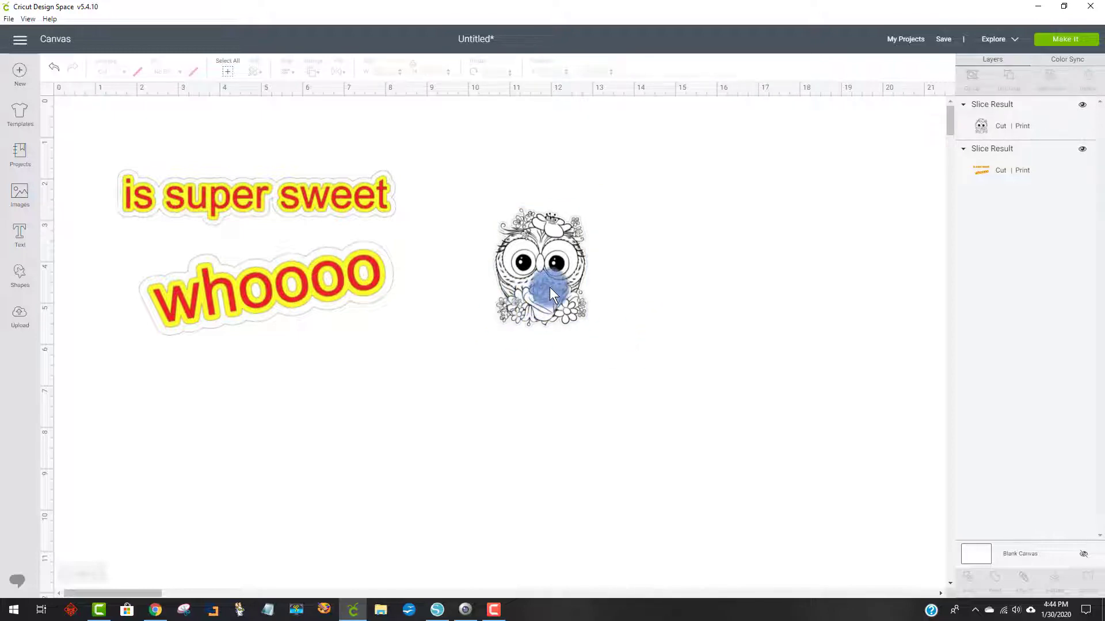
pyautogui.moveTo(550, 288); pyautogui.dragTo(478, 268)
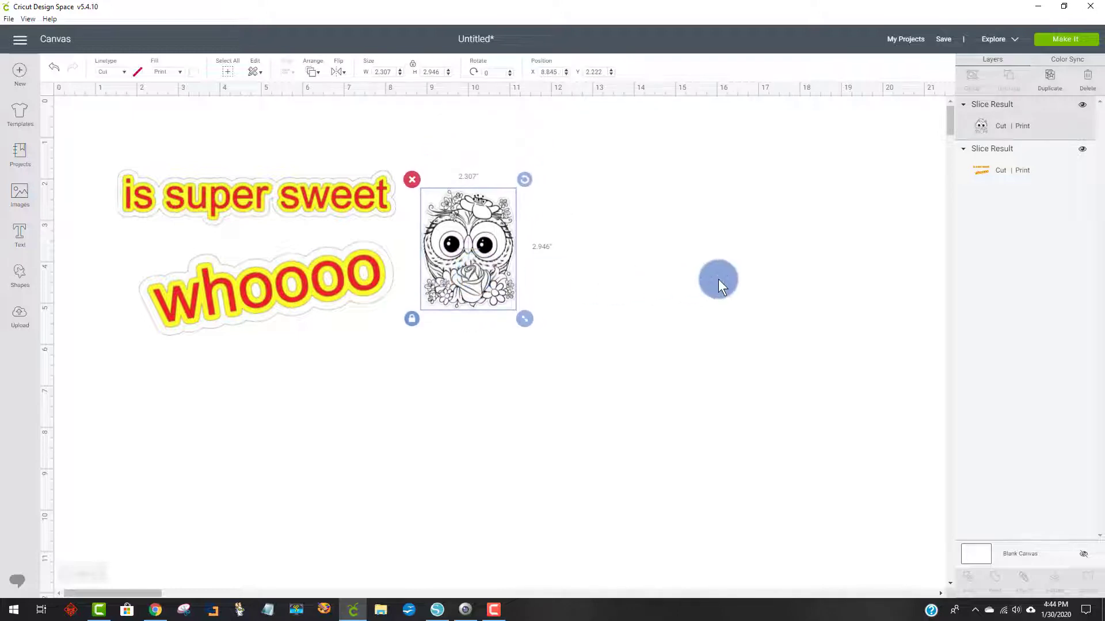
# Shrink the two-line text piece to about 3.58 by 2.11 inches and place it just beside the owl.
pyautogui.moveTo(320, 336); pyautogui.dragTo(224, 267)
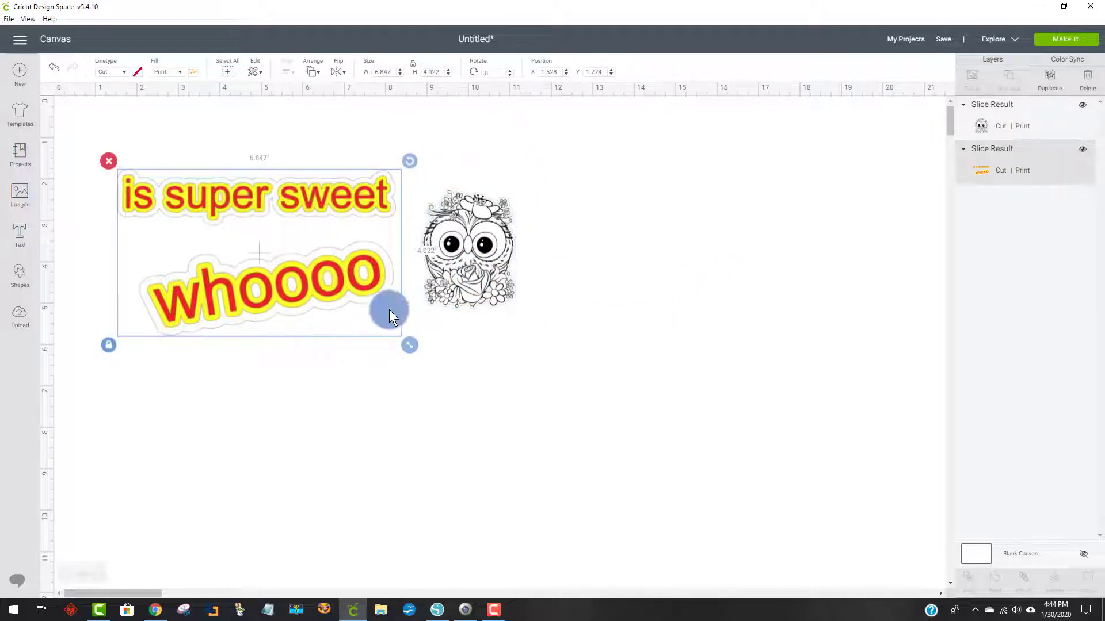
pyautogui.moveTo(413, 347); pyautogui.dragTo(280, 267)
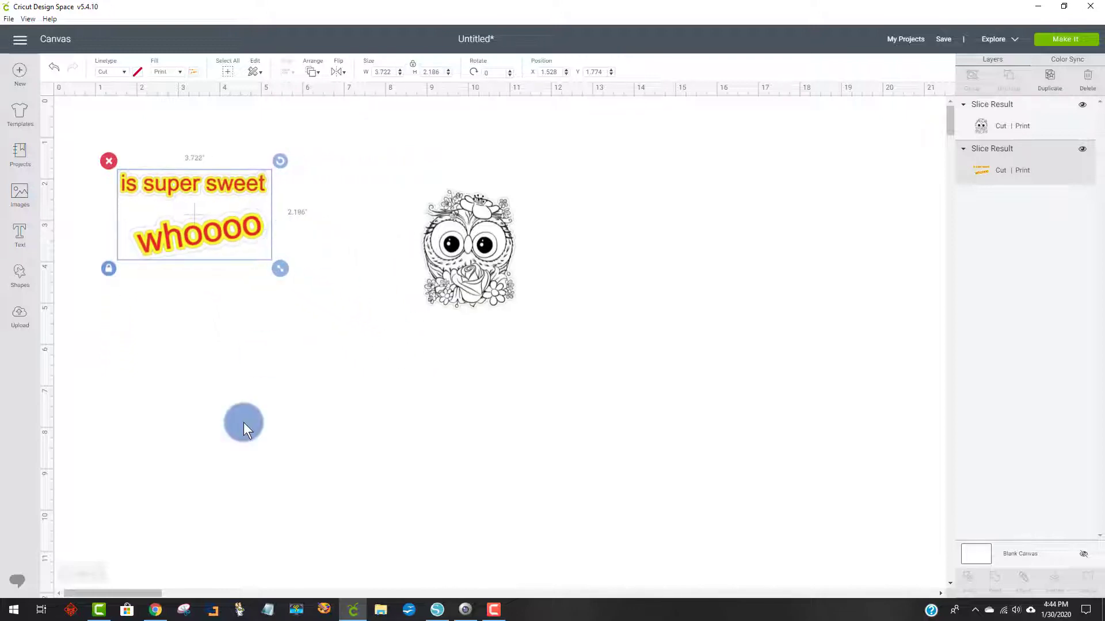
pyautogui.moveTo(230, 229); pyautogui.dragTo(372, 265)
pyautogui.moveTo(412, 303); pyautogui.dragTo(407, 300)
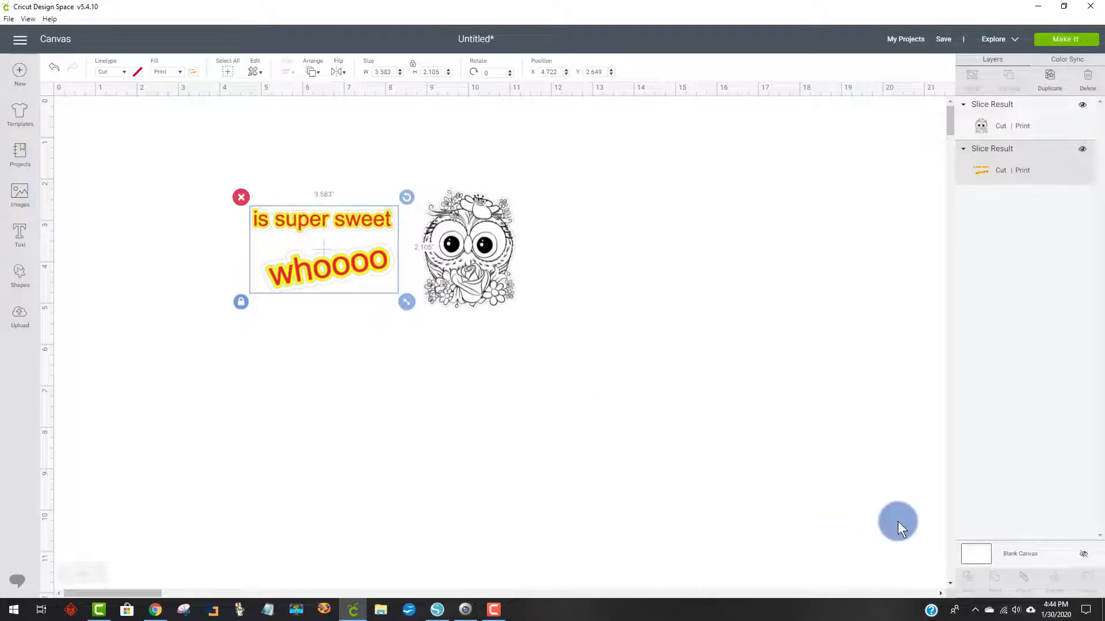
# Change the canvas background color to light blue and move the owl slightly closer to the text.
pyautogui.click(1024, 555)
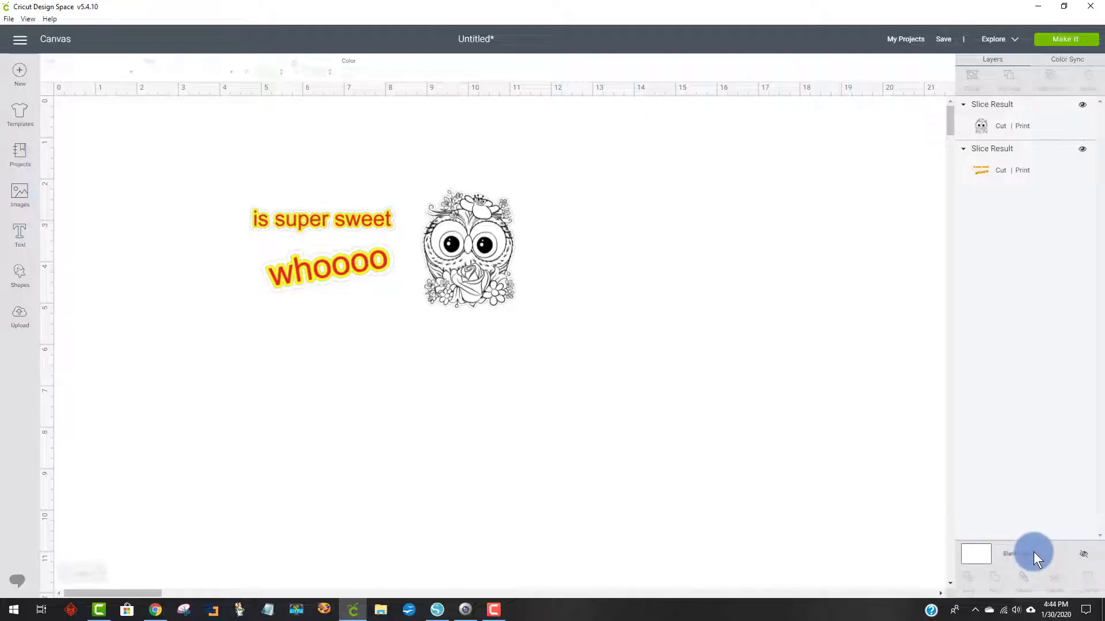
pyautogui.click(344, 68)
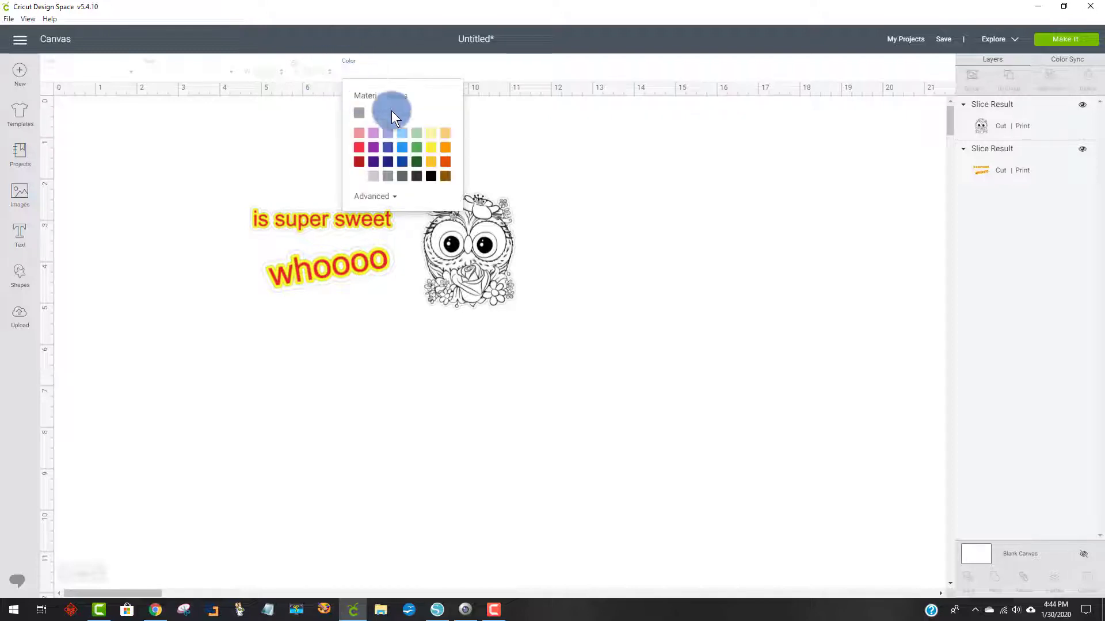
pyautogui.click(419, 134)
pyautogui.click(781, 309)
pyautogui.click(688, 354)
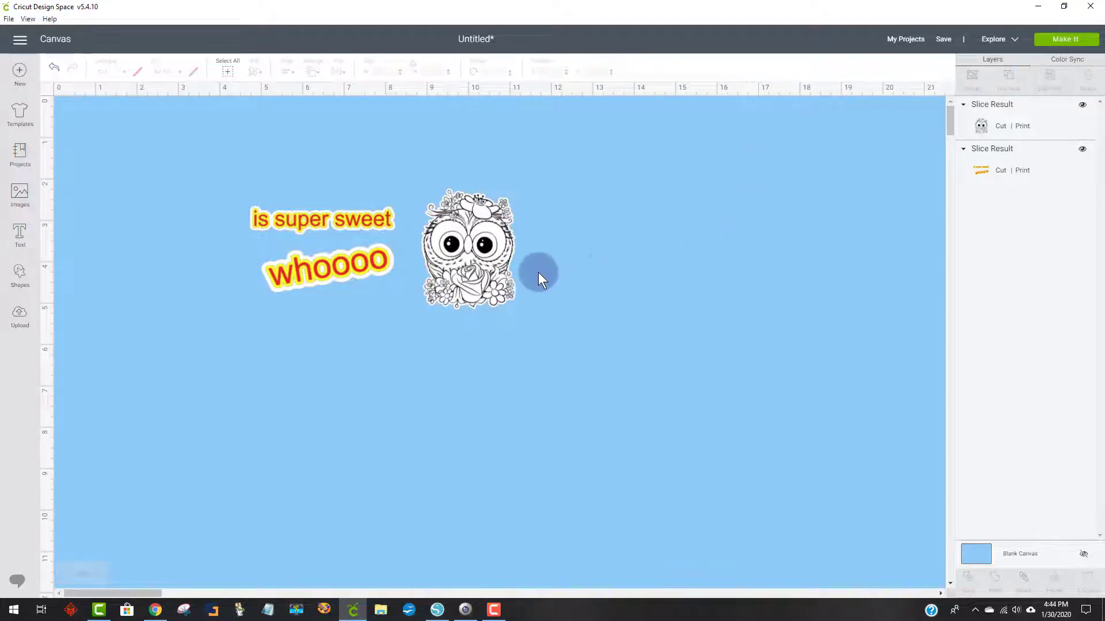
pyautogui.moveTo(465, 280); pyautogui.dragTo(447, 274)
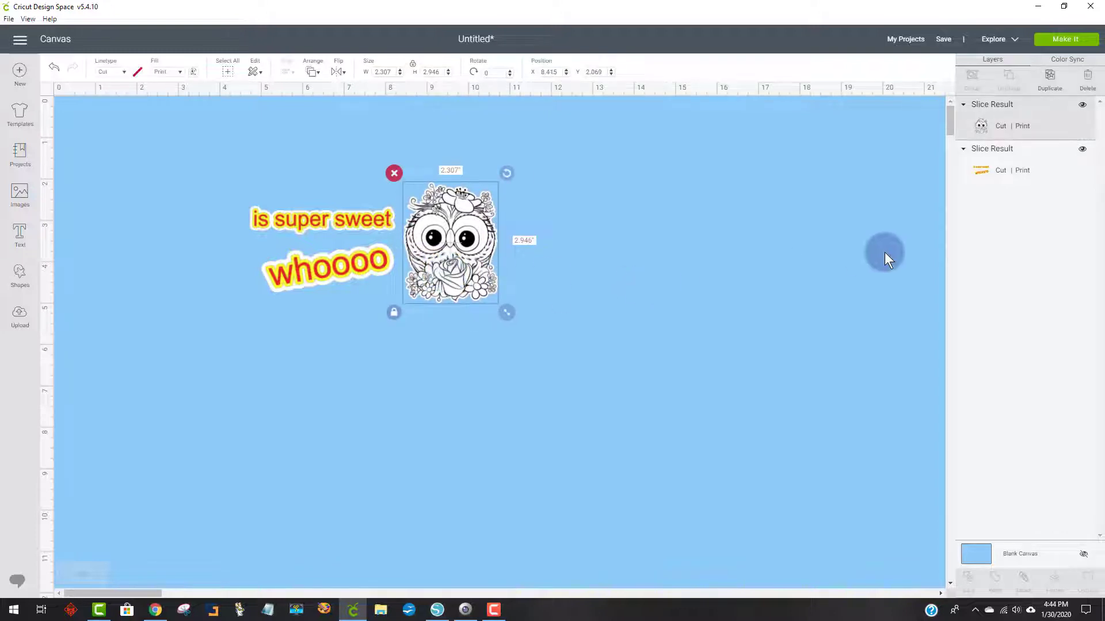